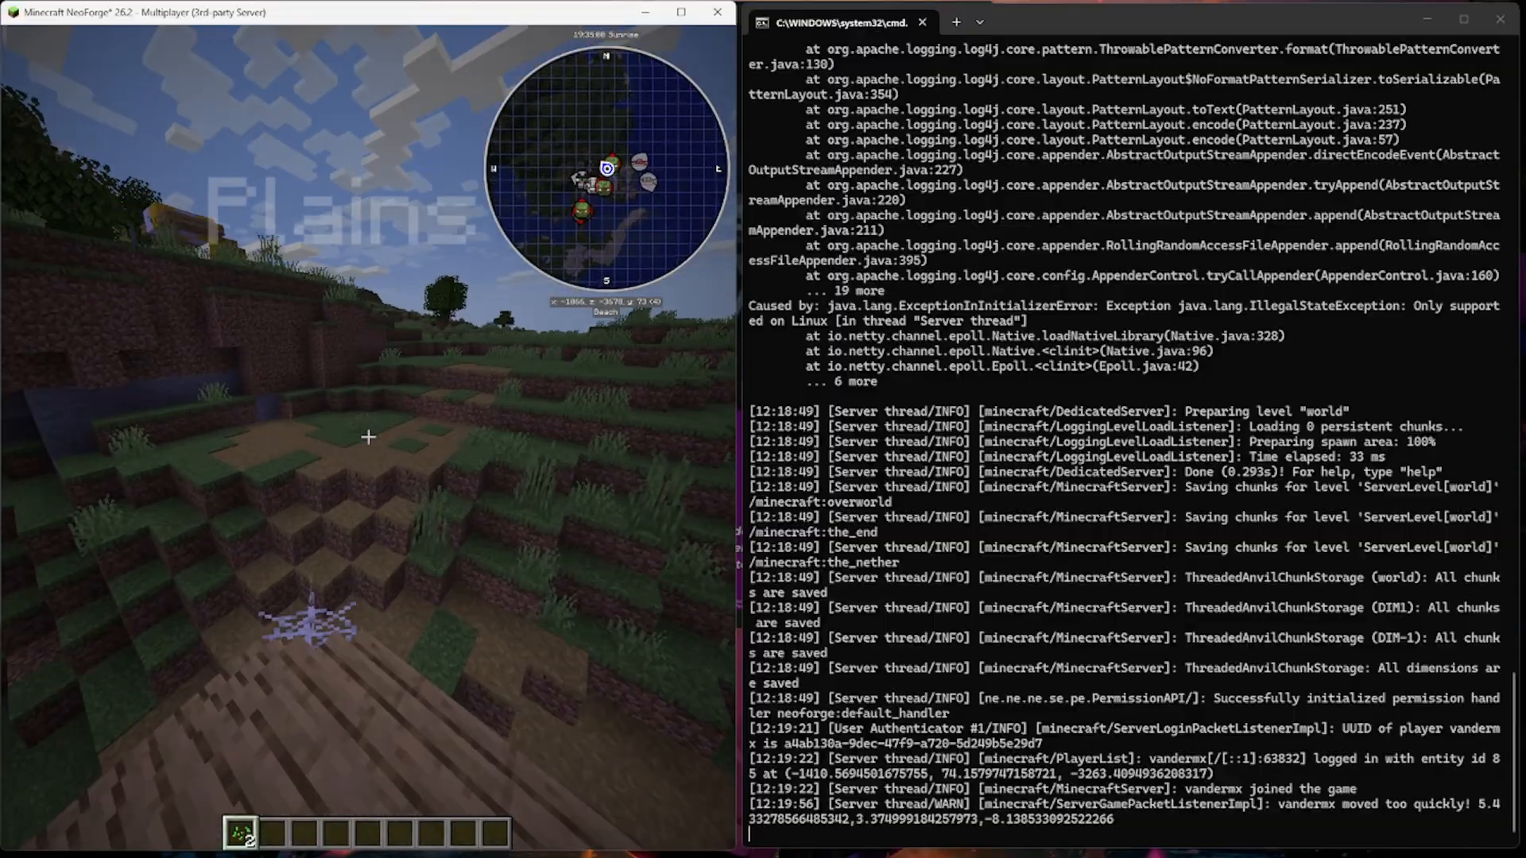
pyautogui.moveTo(368, 436)
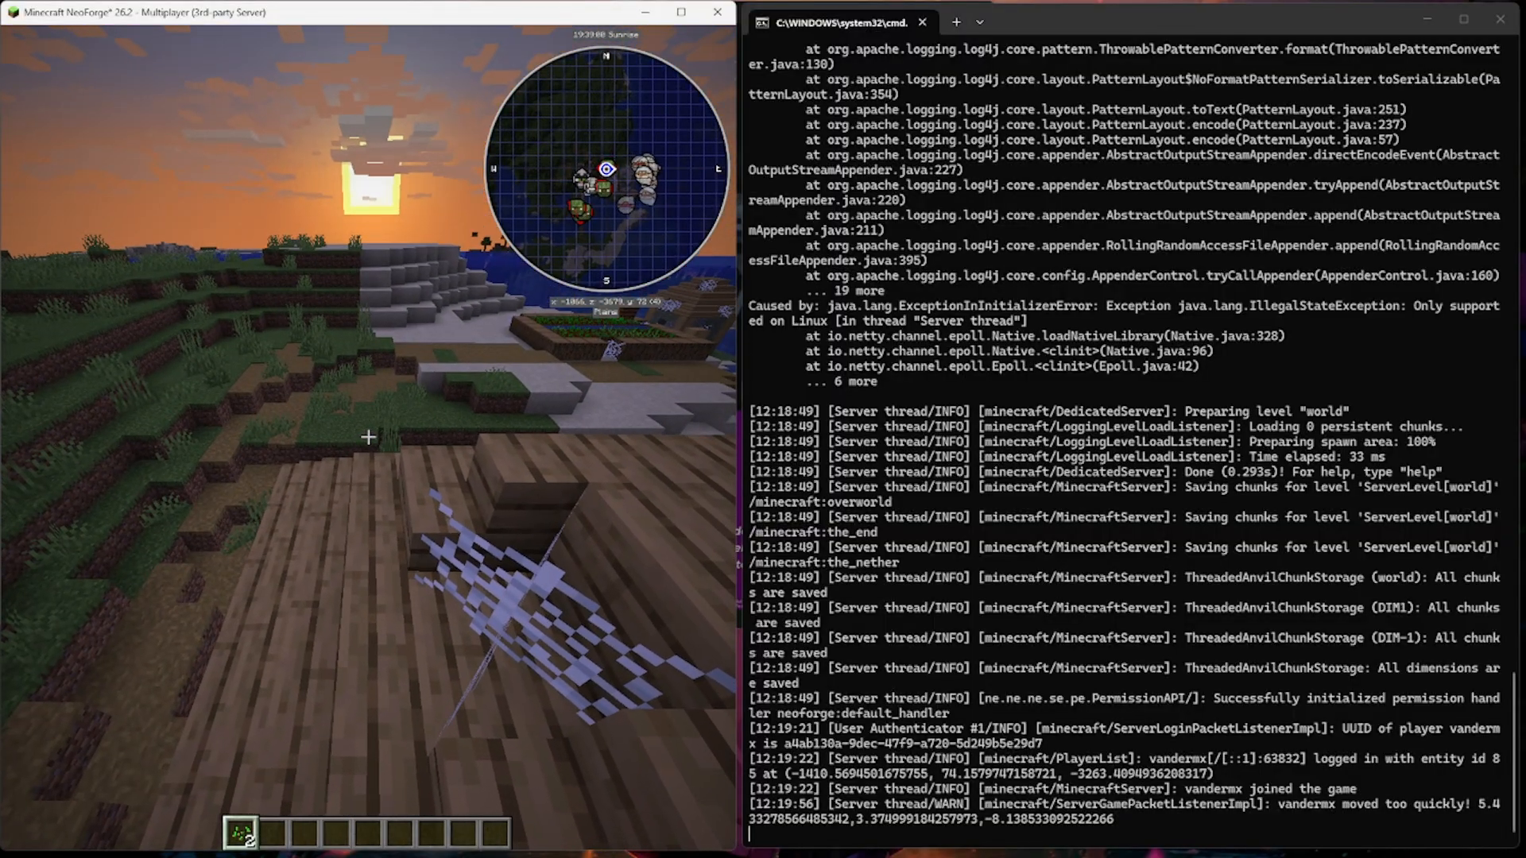
pyautogui.press('w')
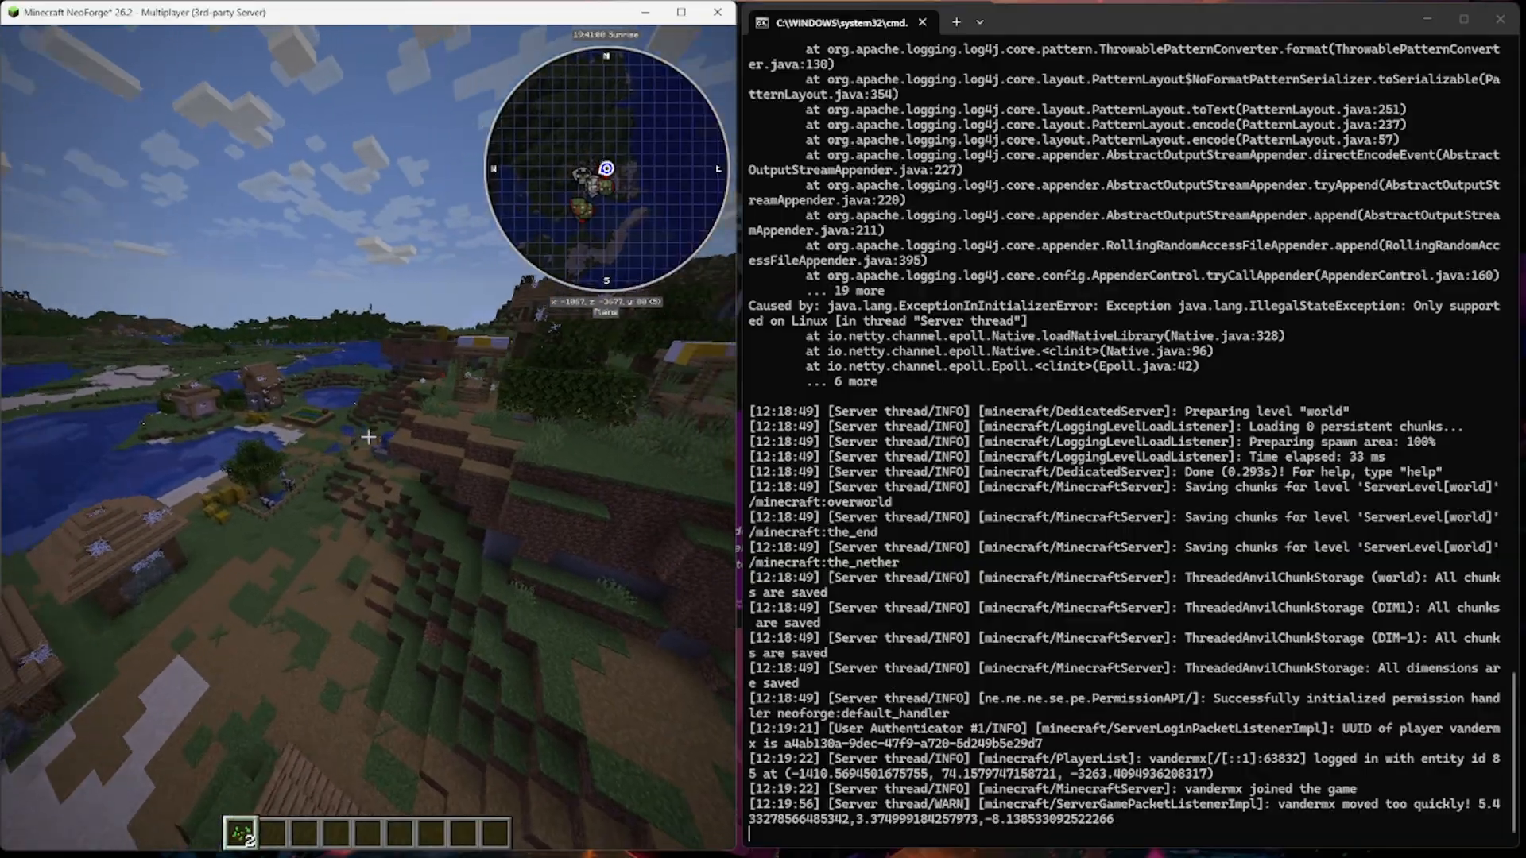
pyautogui.press('w')
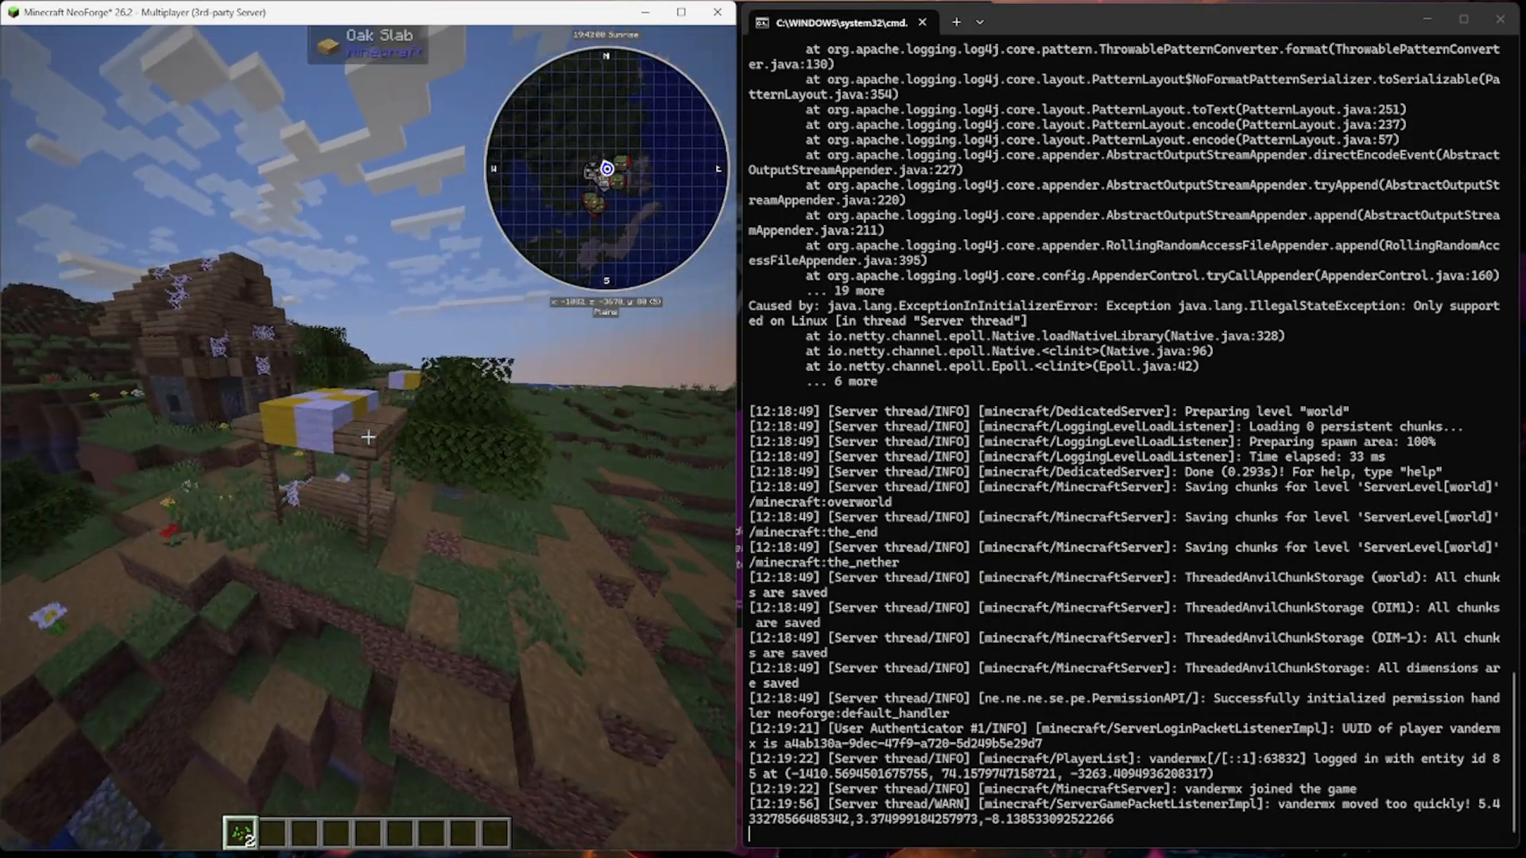
pyautogui.press('w')
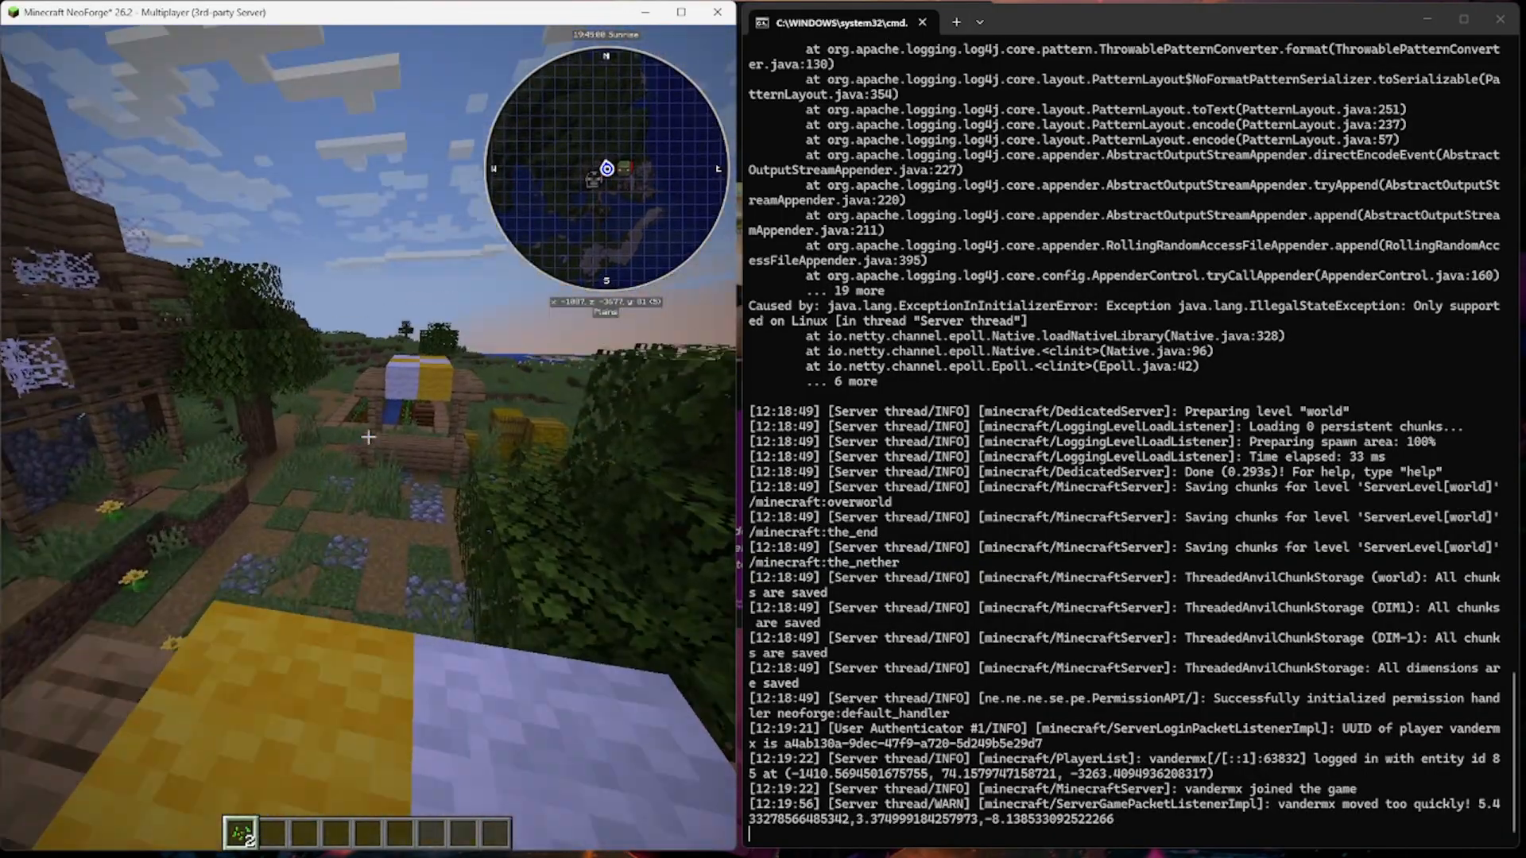
pyautogui.press('w')
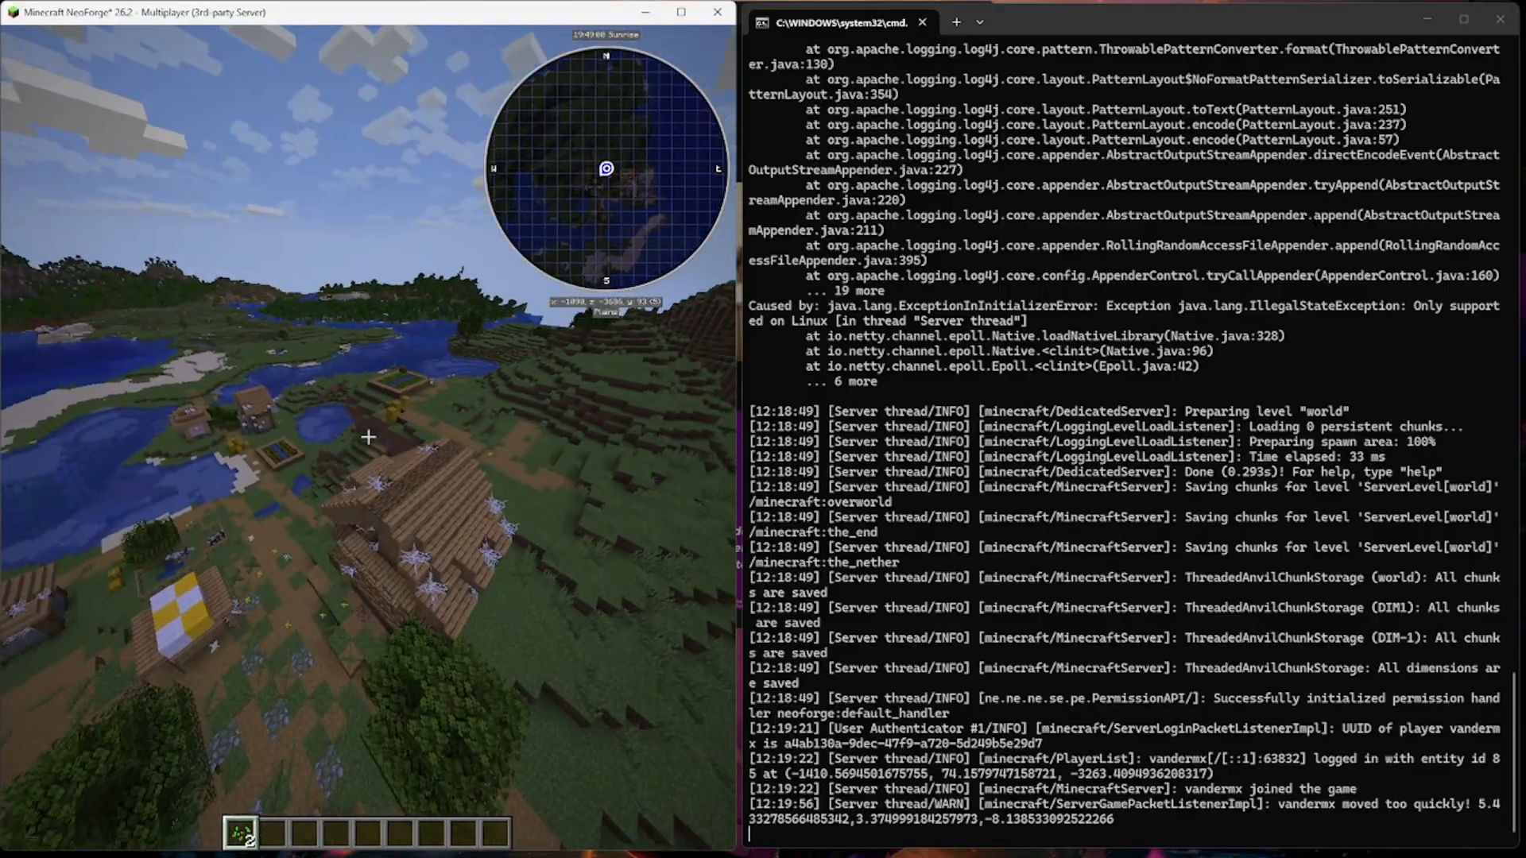
# - Pause the game, maximize the Minecraft window and resume playing on the server
pyautogui.press('Escape')
pyautogui.click(681, 12)
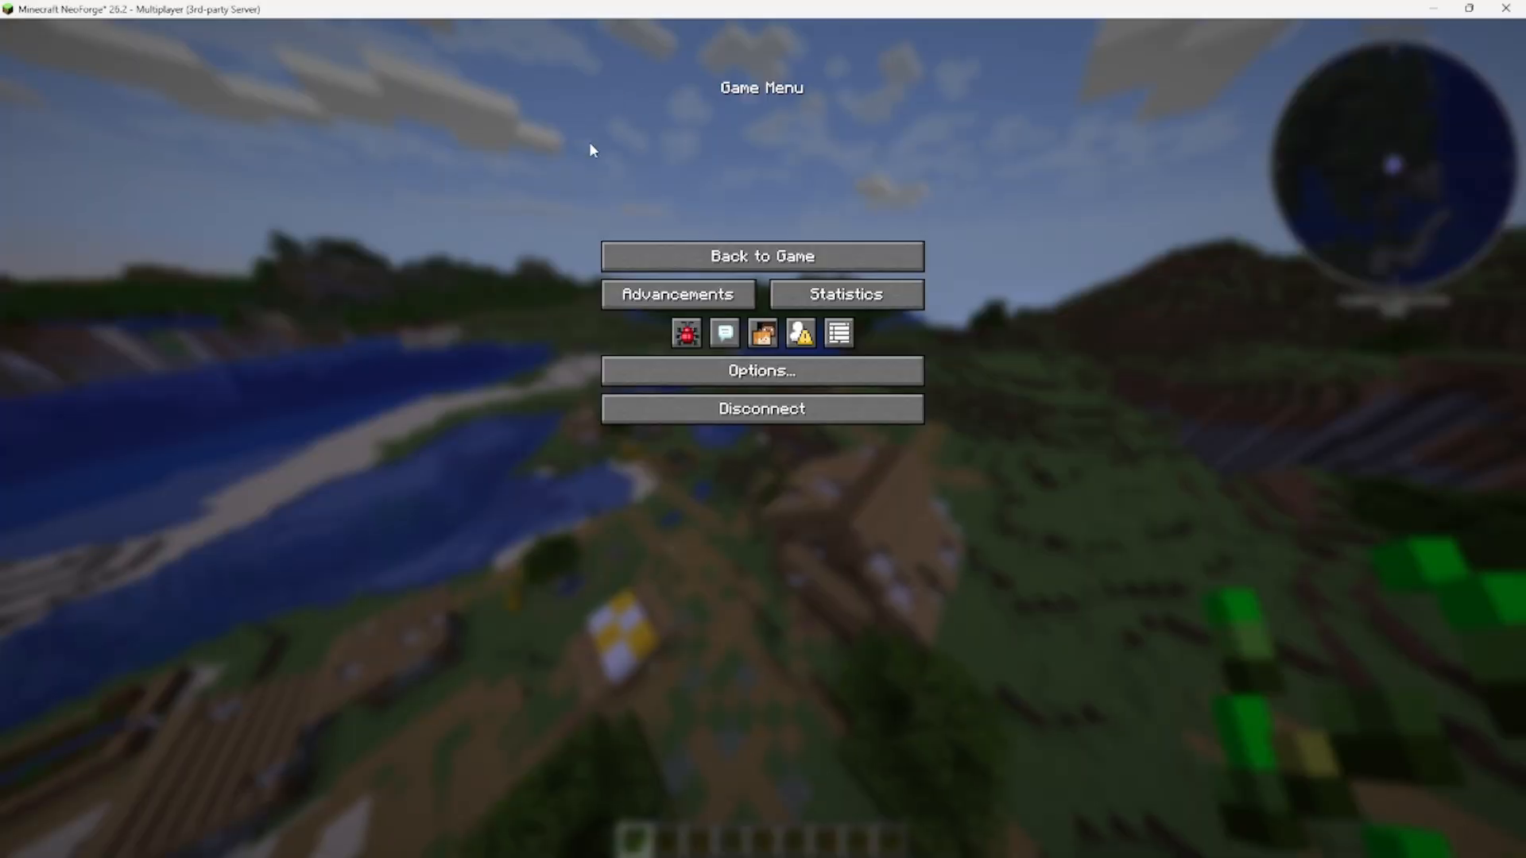
pyautogui.click(756, 255)
pyautogui.press('w')
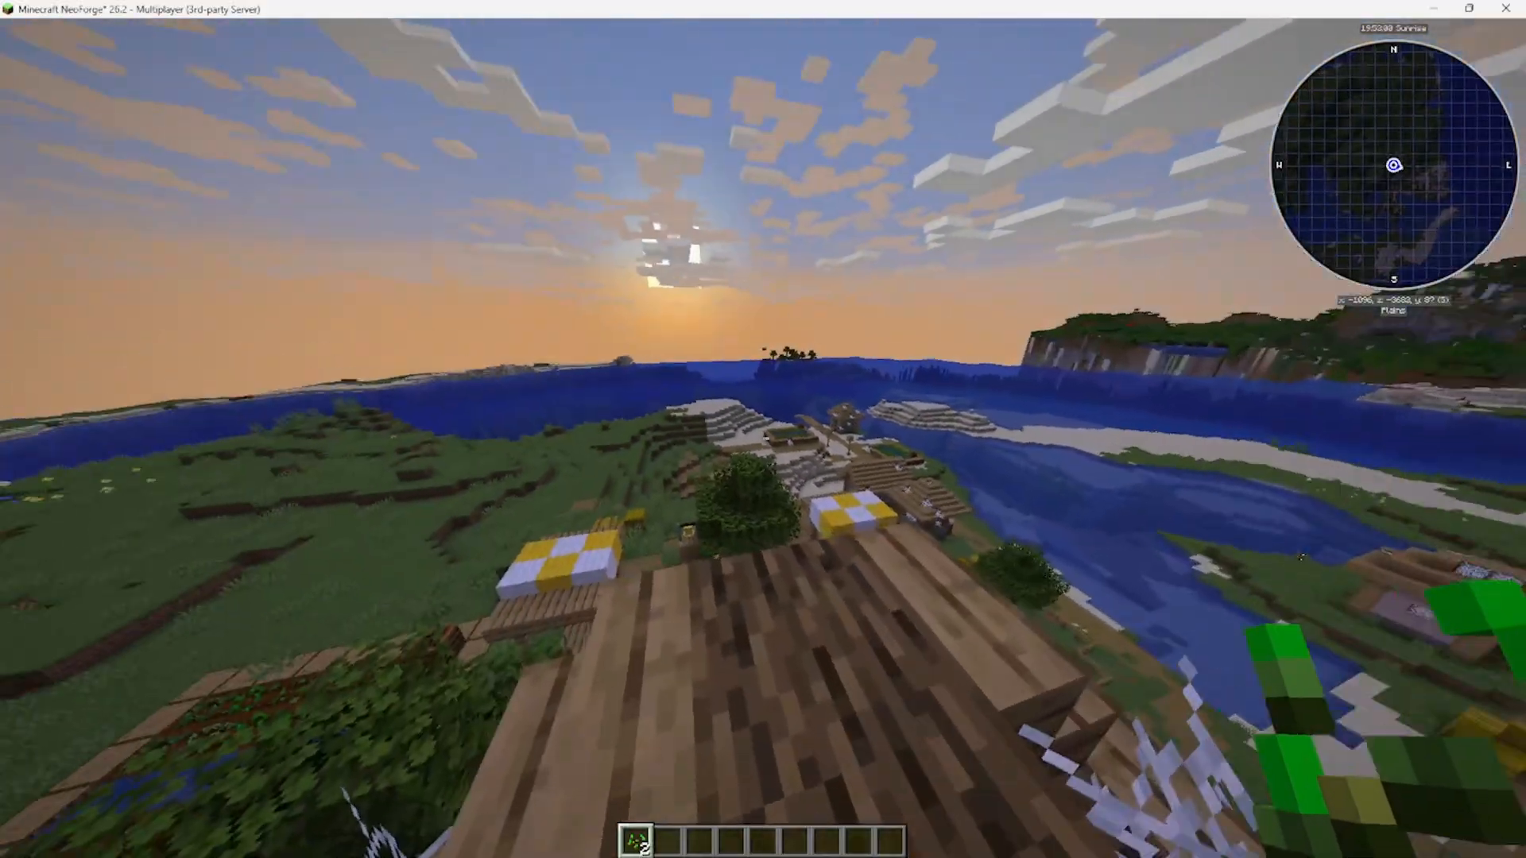
pyautogui.press('F5')
pyautogui.press('F5')
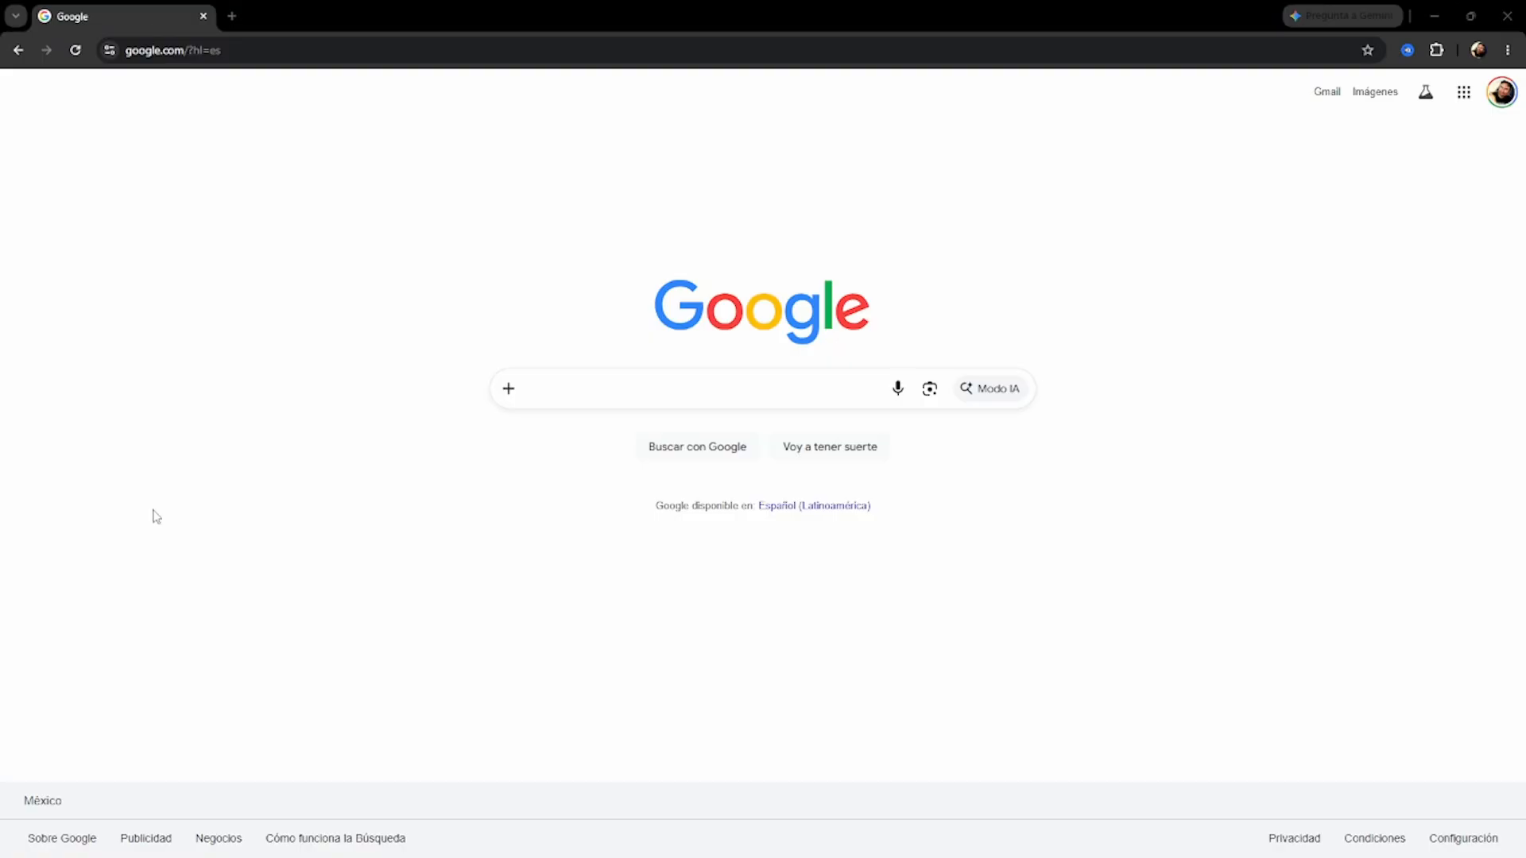
# - Search Google for "neoforge server" and open the official NeoForge website at neoforged.net
pyautogui.click(743, 389)
pyautogui.write('neo')
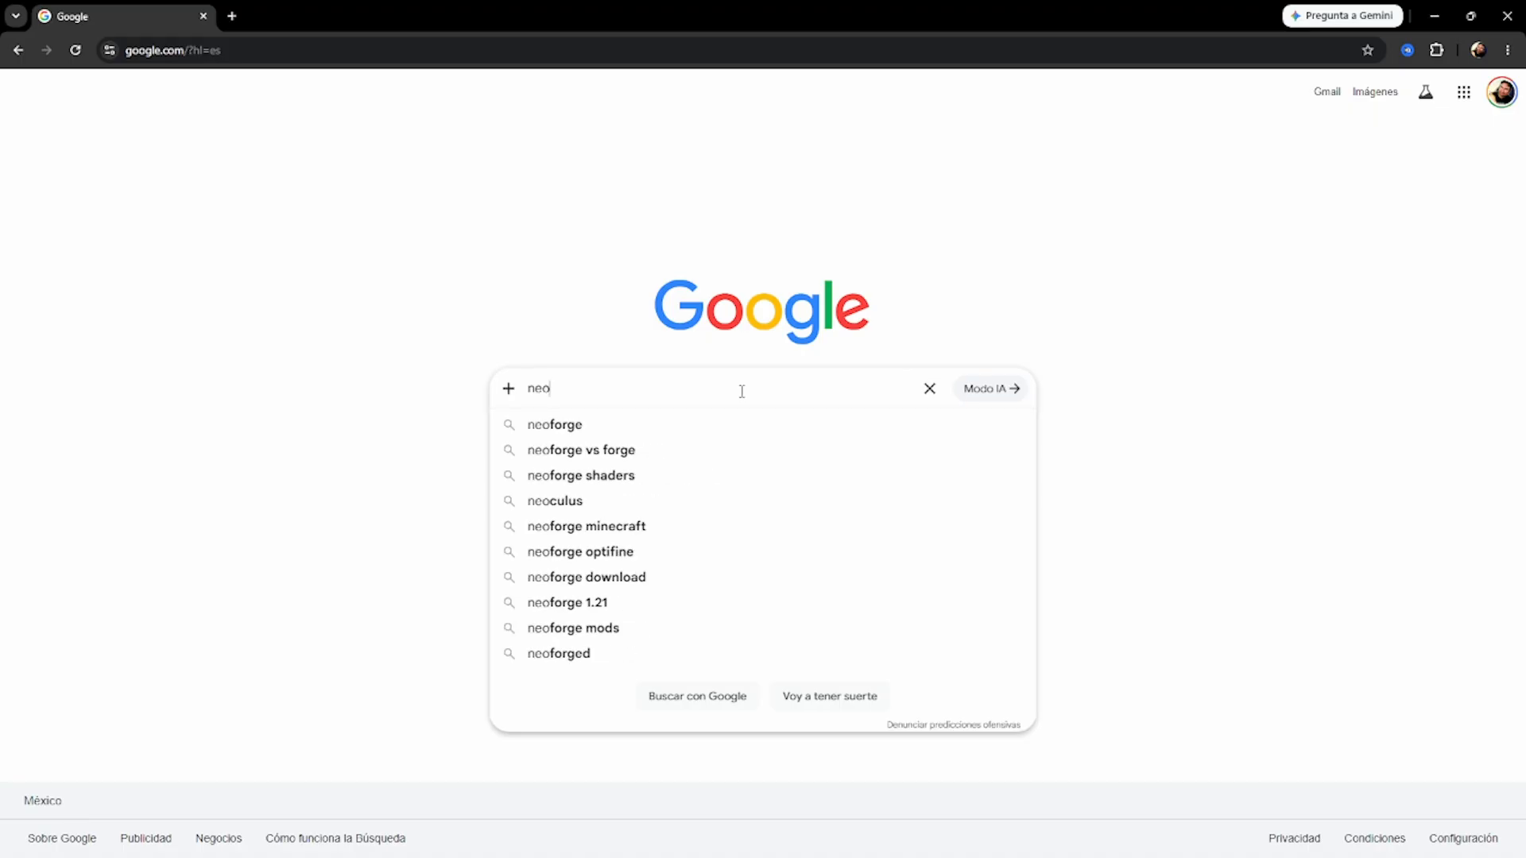
pyautogui.write('forge ')
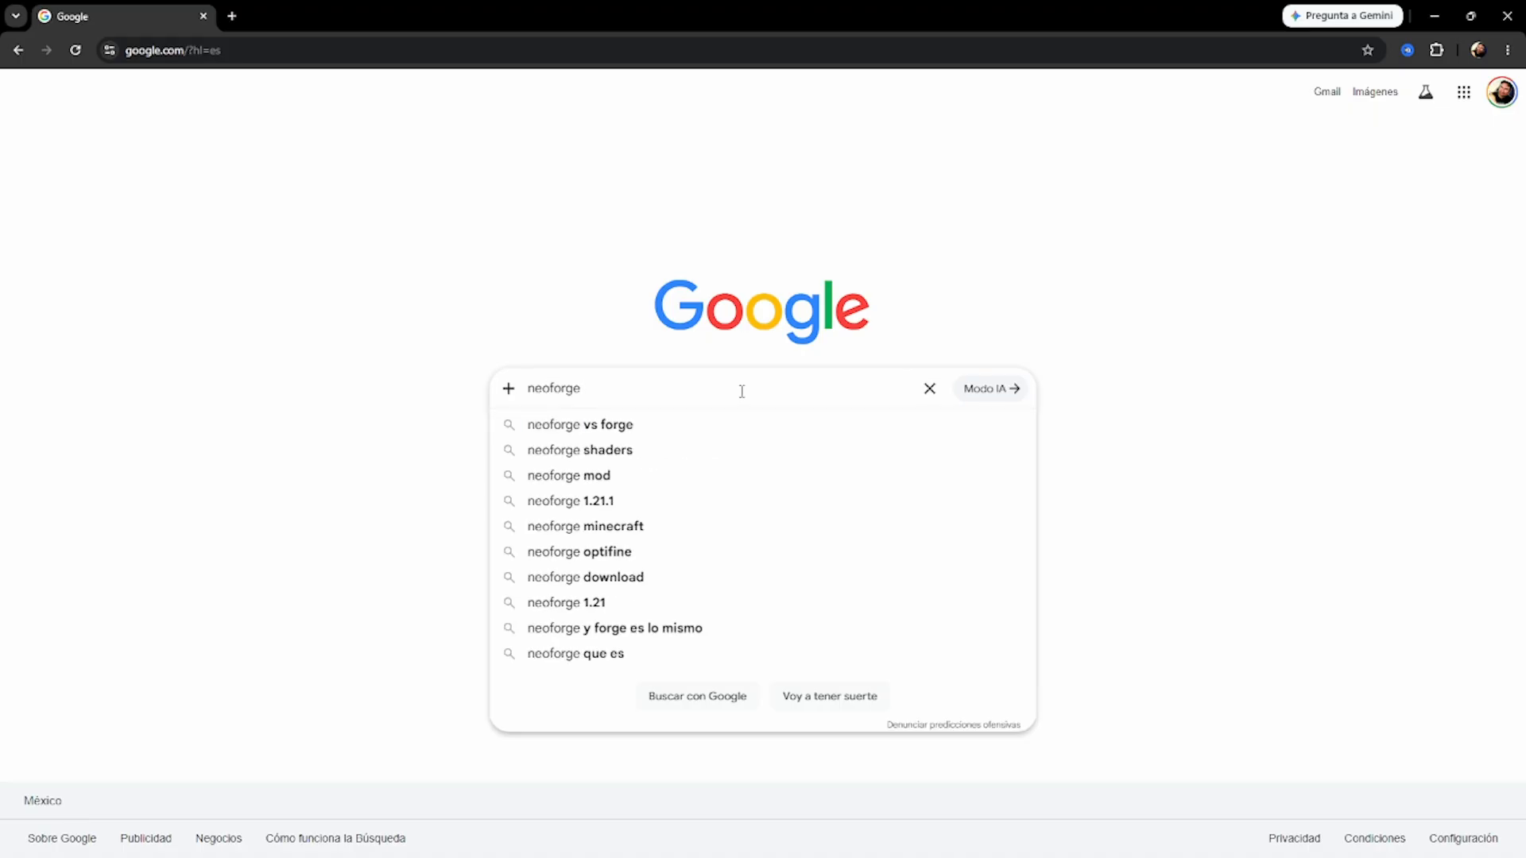
pyautogui.write('server')
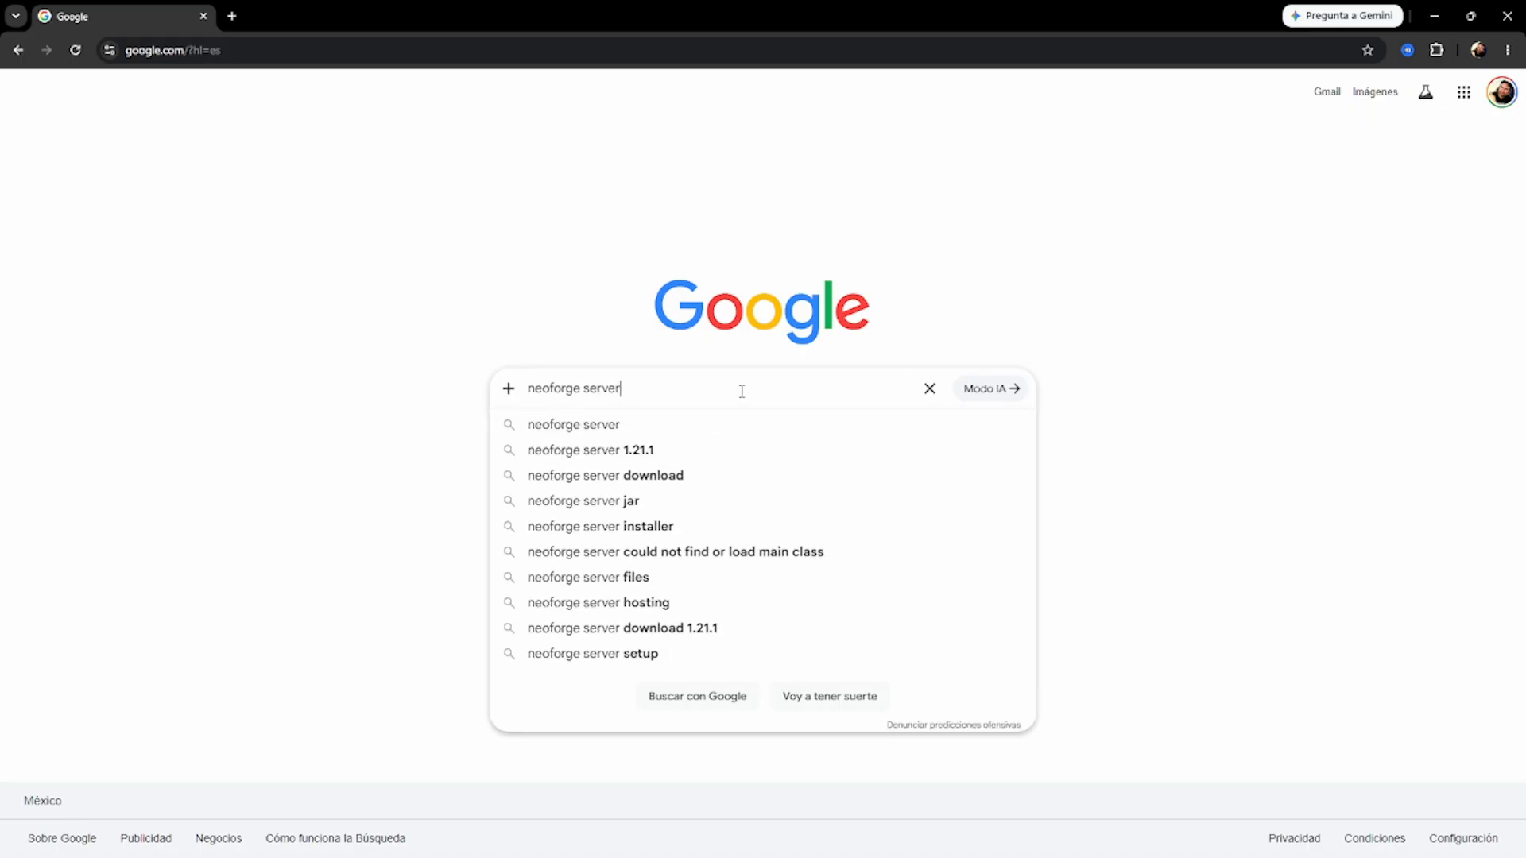
pyautogui.press('Return')
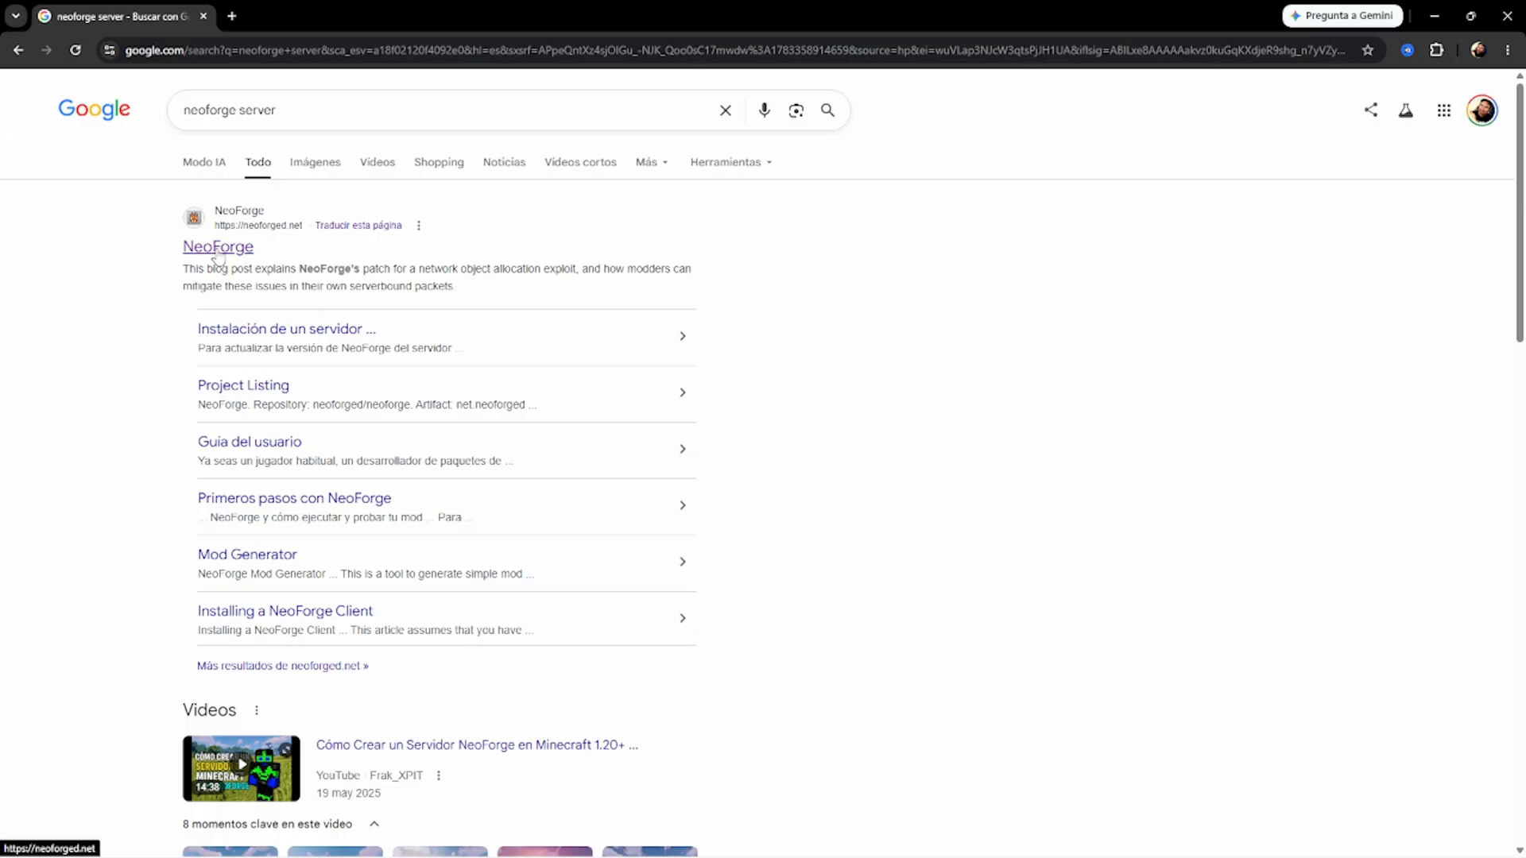
pyautogui.click(238, 251)
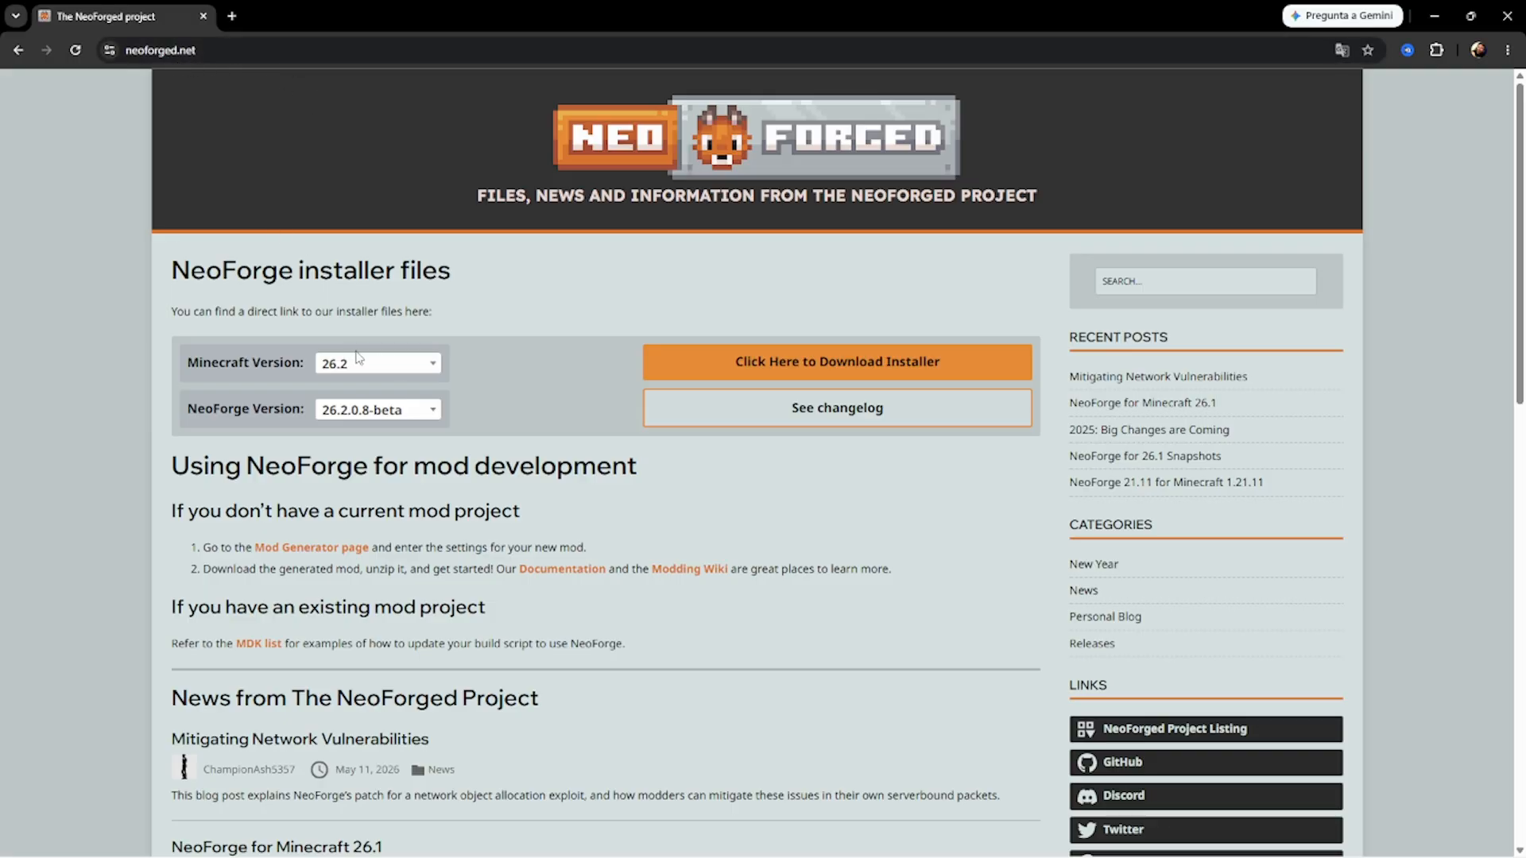
# - Look through the Minecraft versions offered for the NeoForge installer and keep version 26.2
pyautogui.click(419, 377)
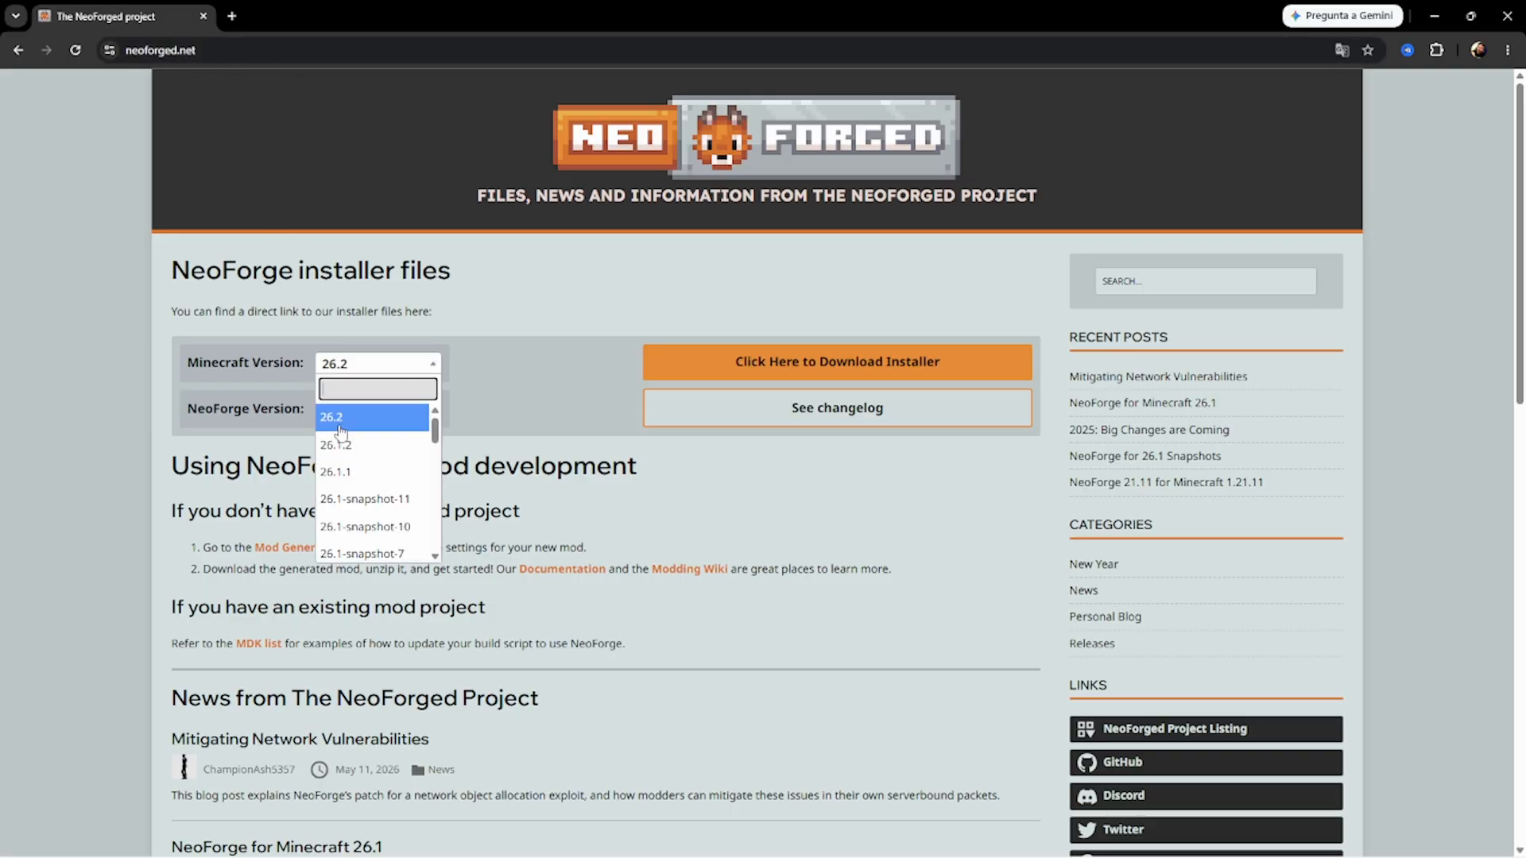
pyautogui.scroll(-8, 343, 477)
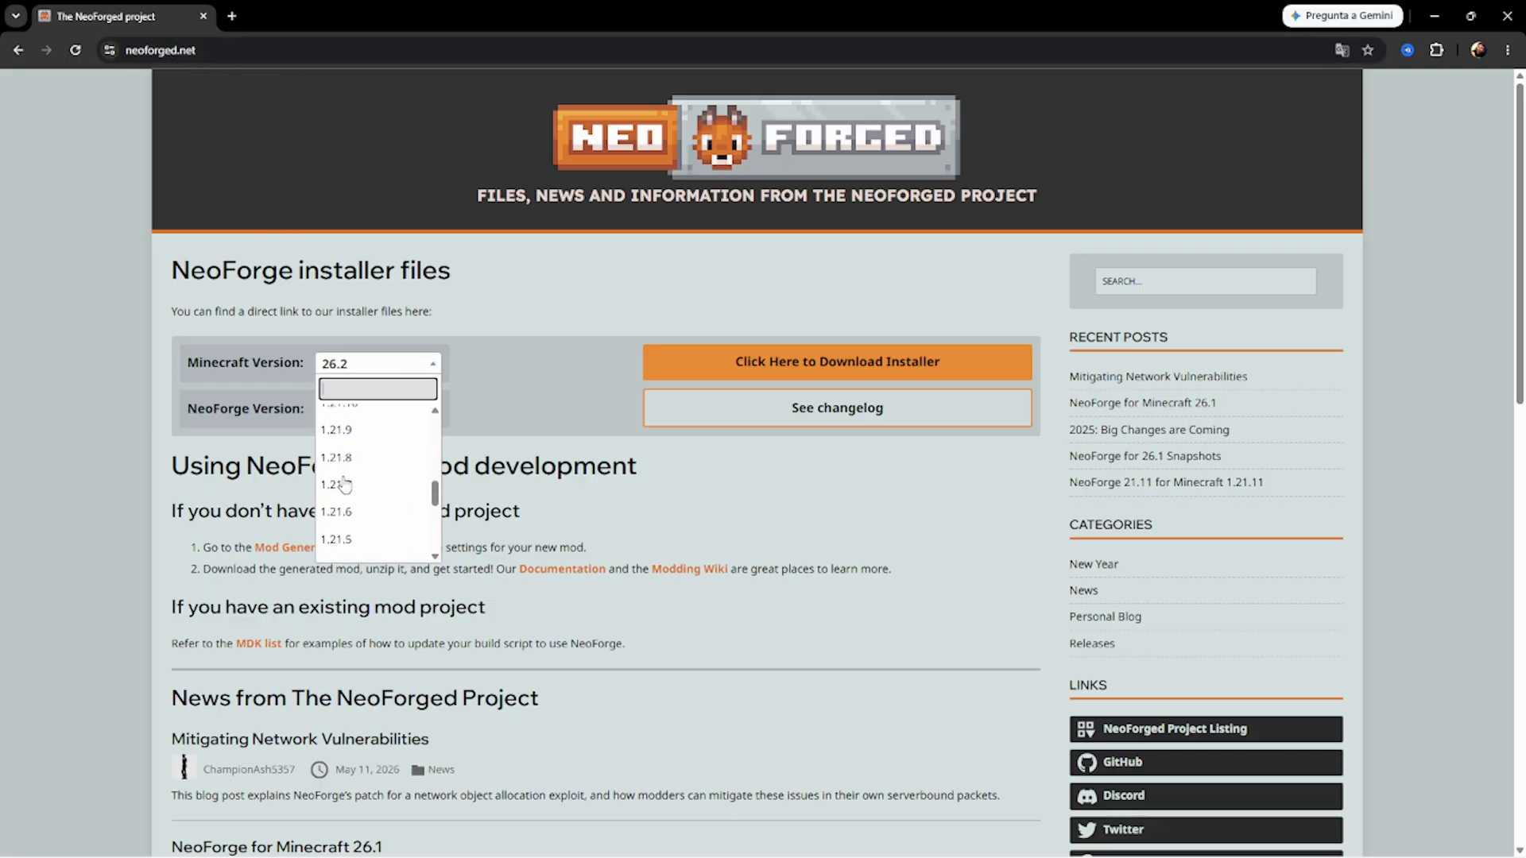
pyautogui.scroll(-3, 344, 484)
pyautogui.scroll(-3, 477, 445)
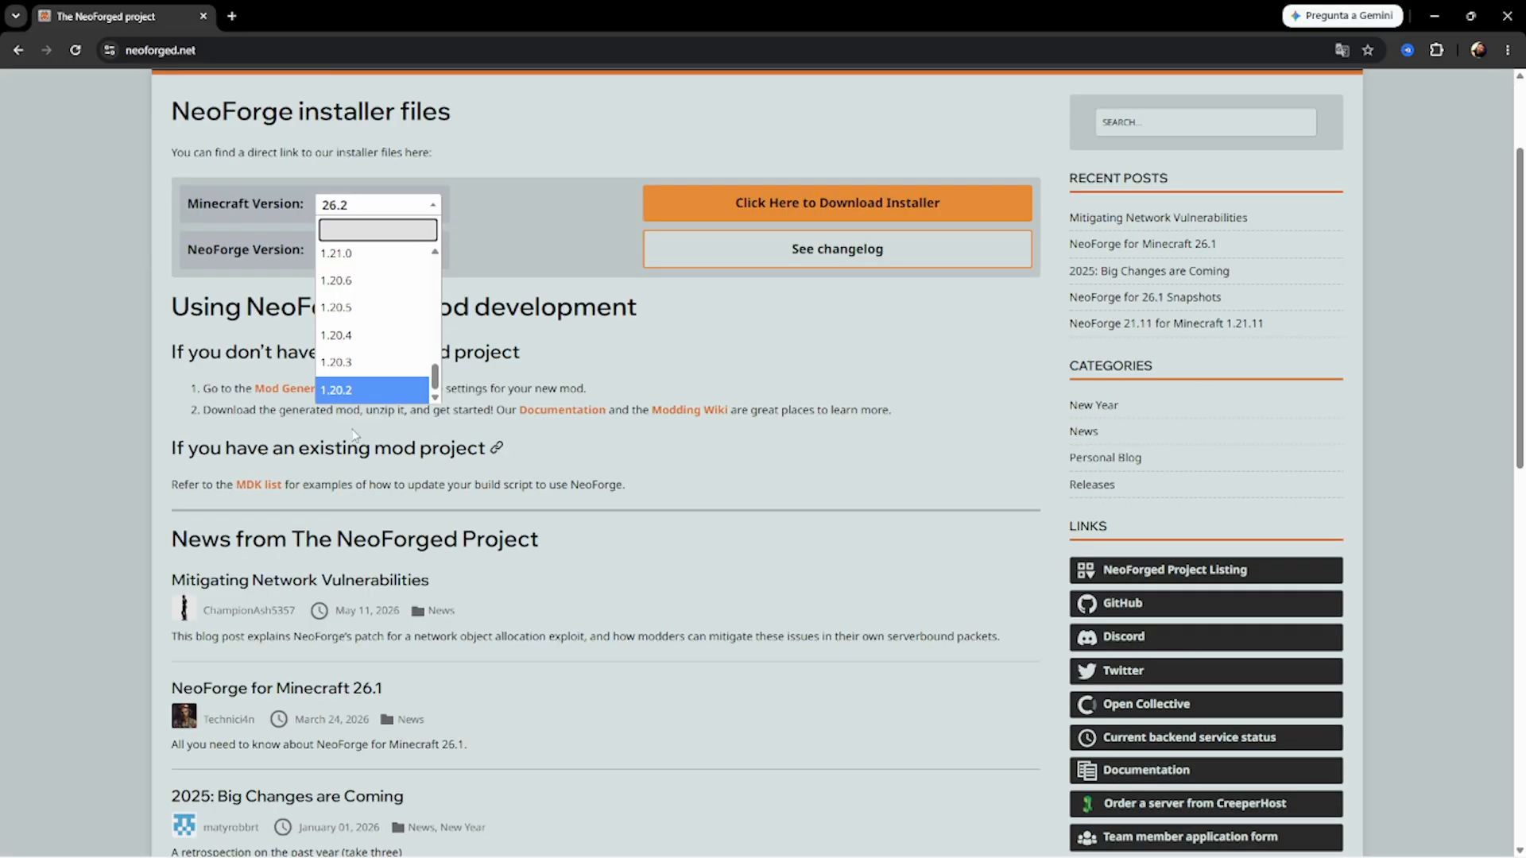
pyautogui.scroll(3, 596, 433)
pyautogui.scroll(10, 350, 449)
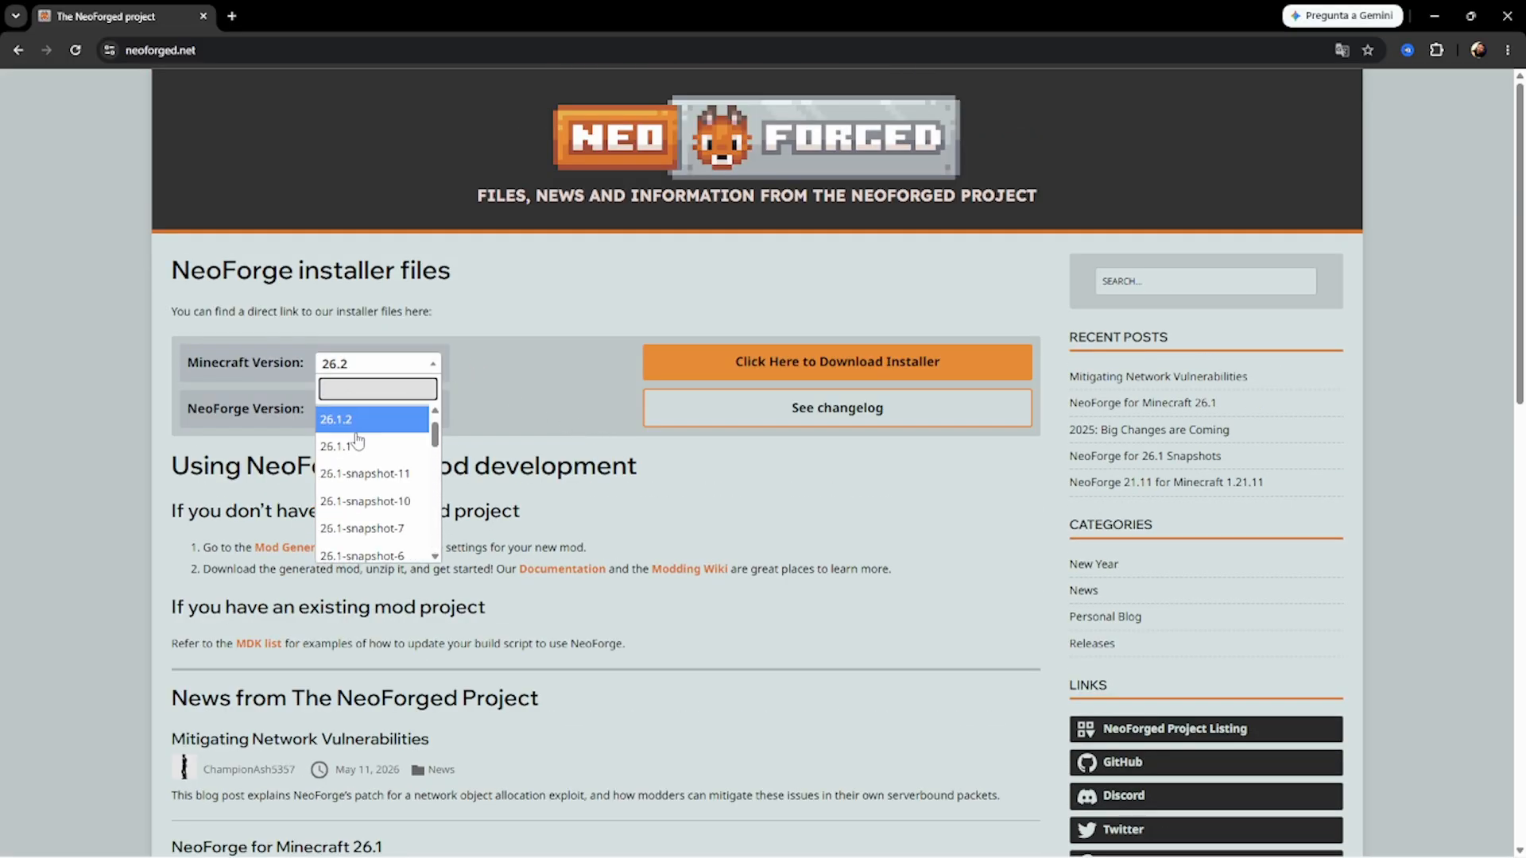
pyautogui.click(364, 420)
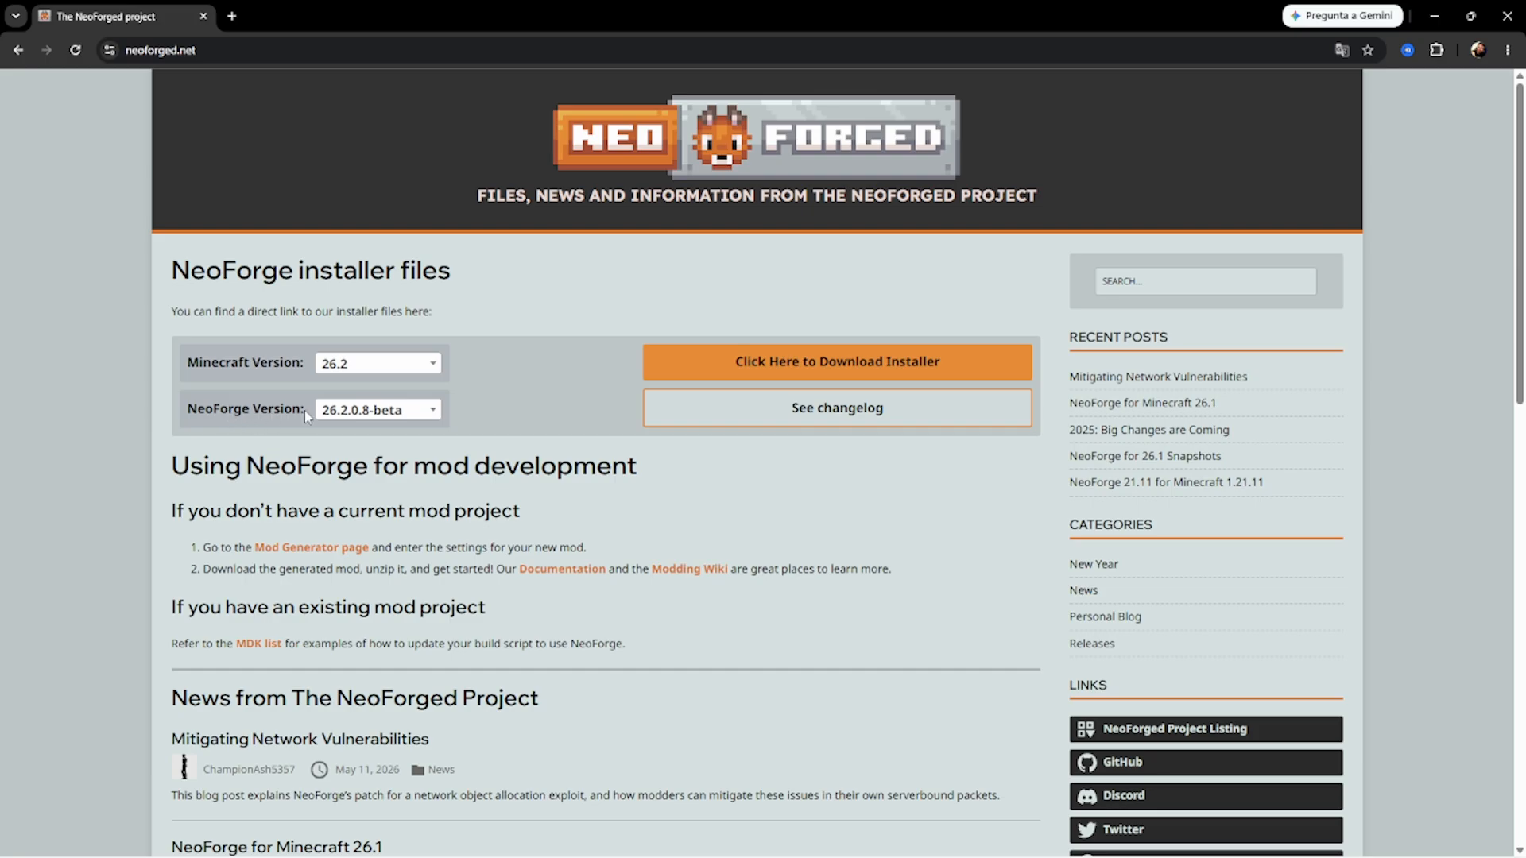
# - Choose NeoForge version 26.2.0.8-beta, download its installer and check the browser's downloads
pyautogui.click(396, 410)
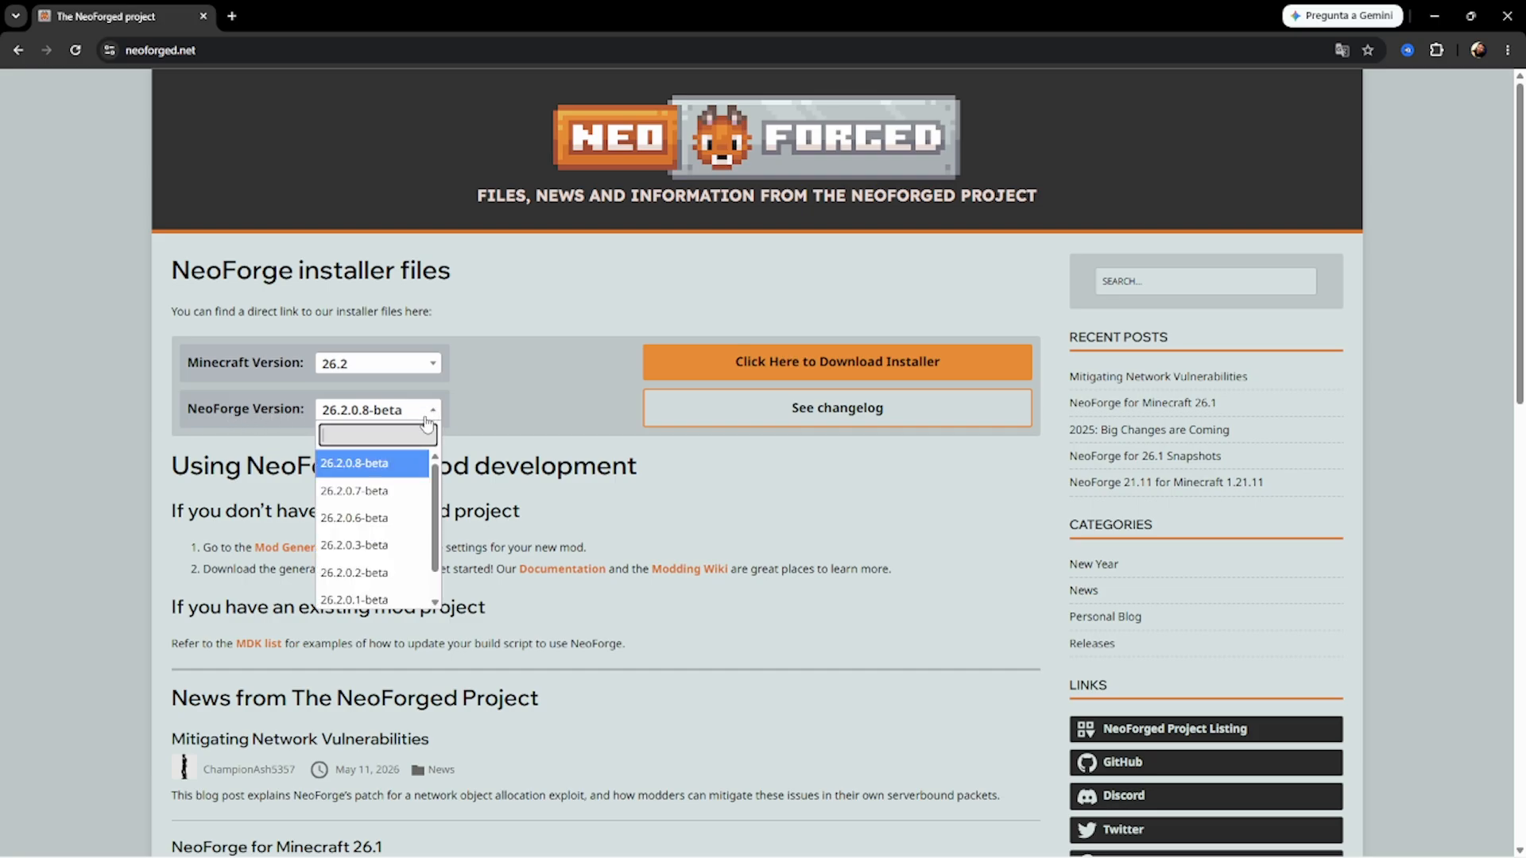
pyautogui.click(377, 471)
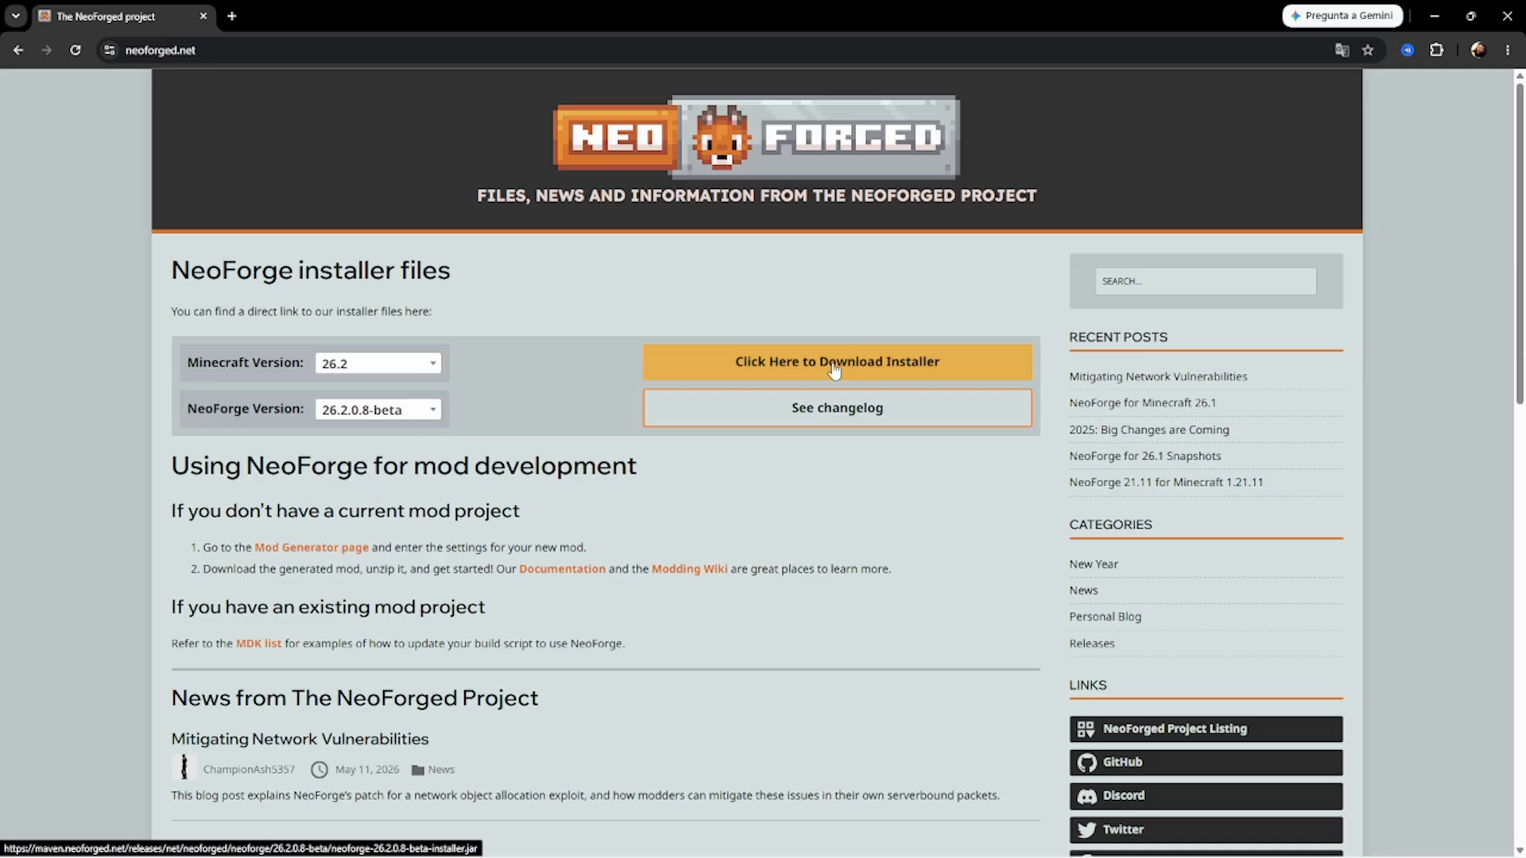
pyautogui.click(880, 371)
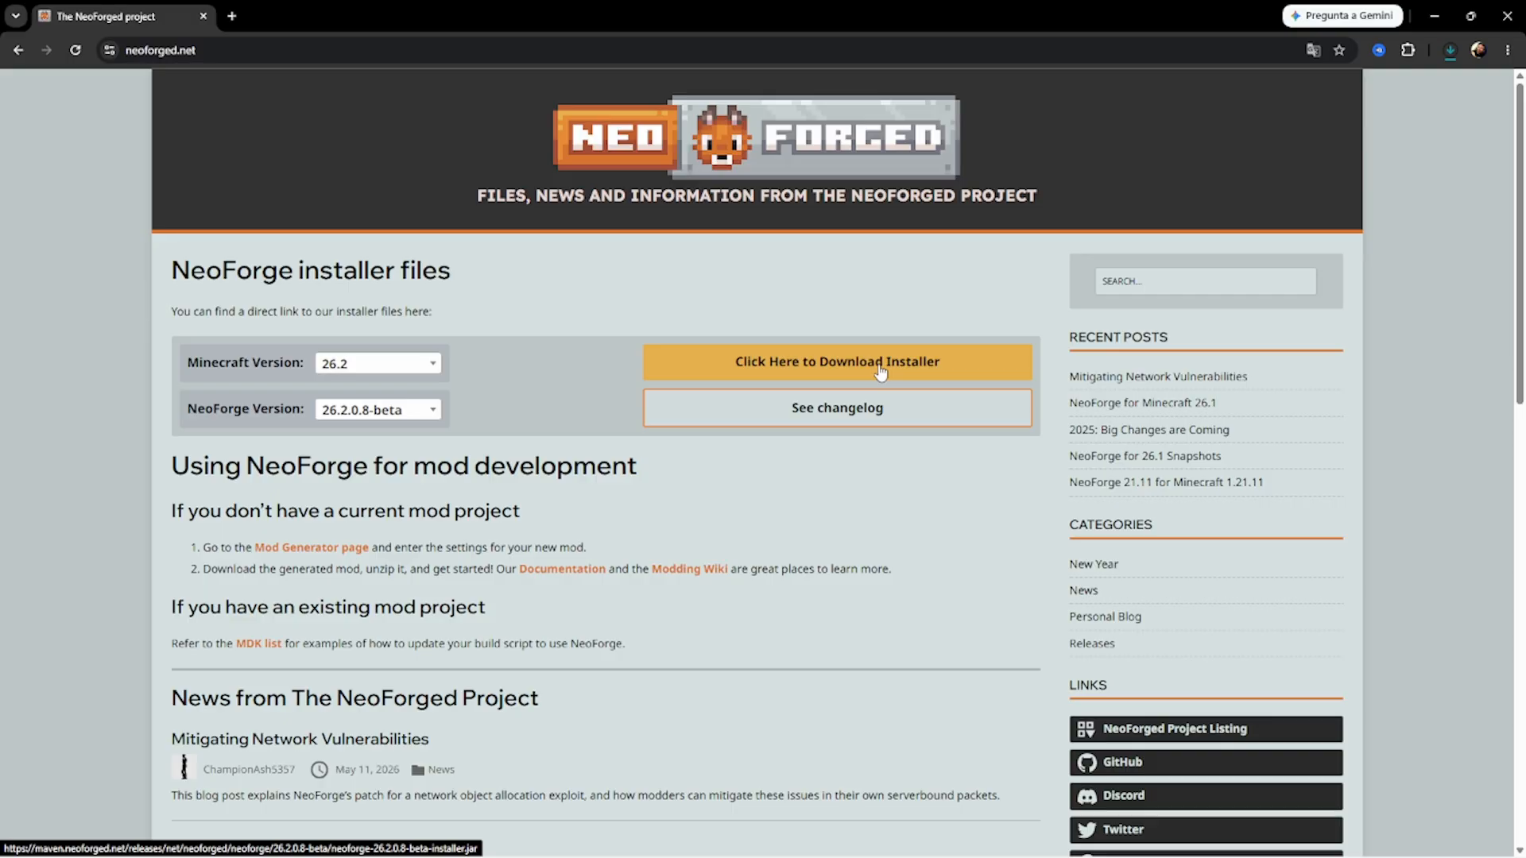
pyautogui.click(1451, 51)
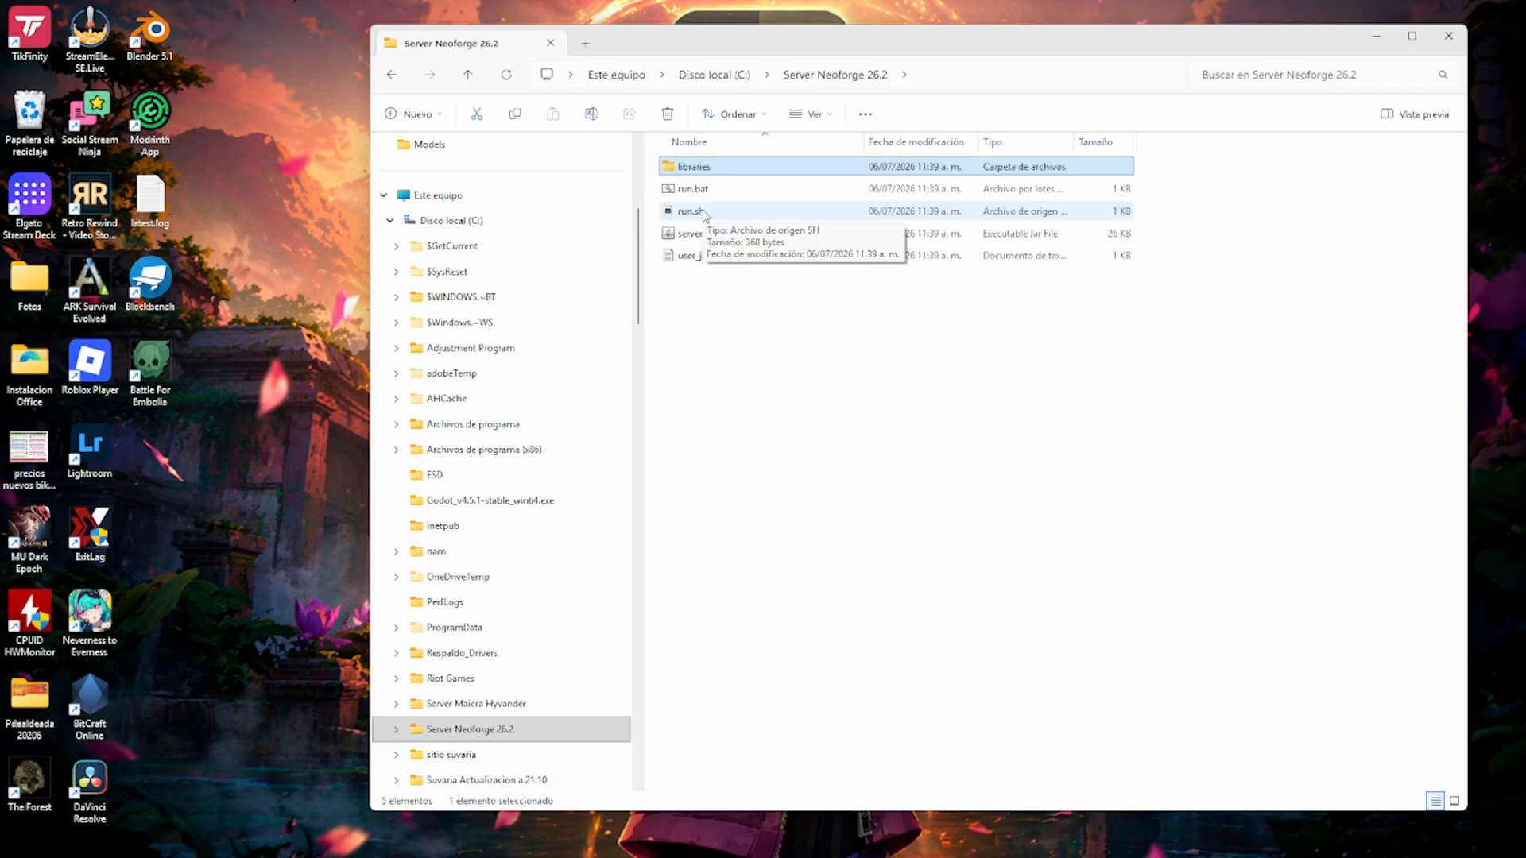
# - Select the file neoforge-26.2.0.8-beta-installer.jar in the Descargas folder
pyautogui.click(765, 357)
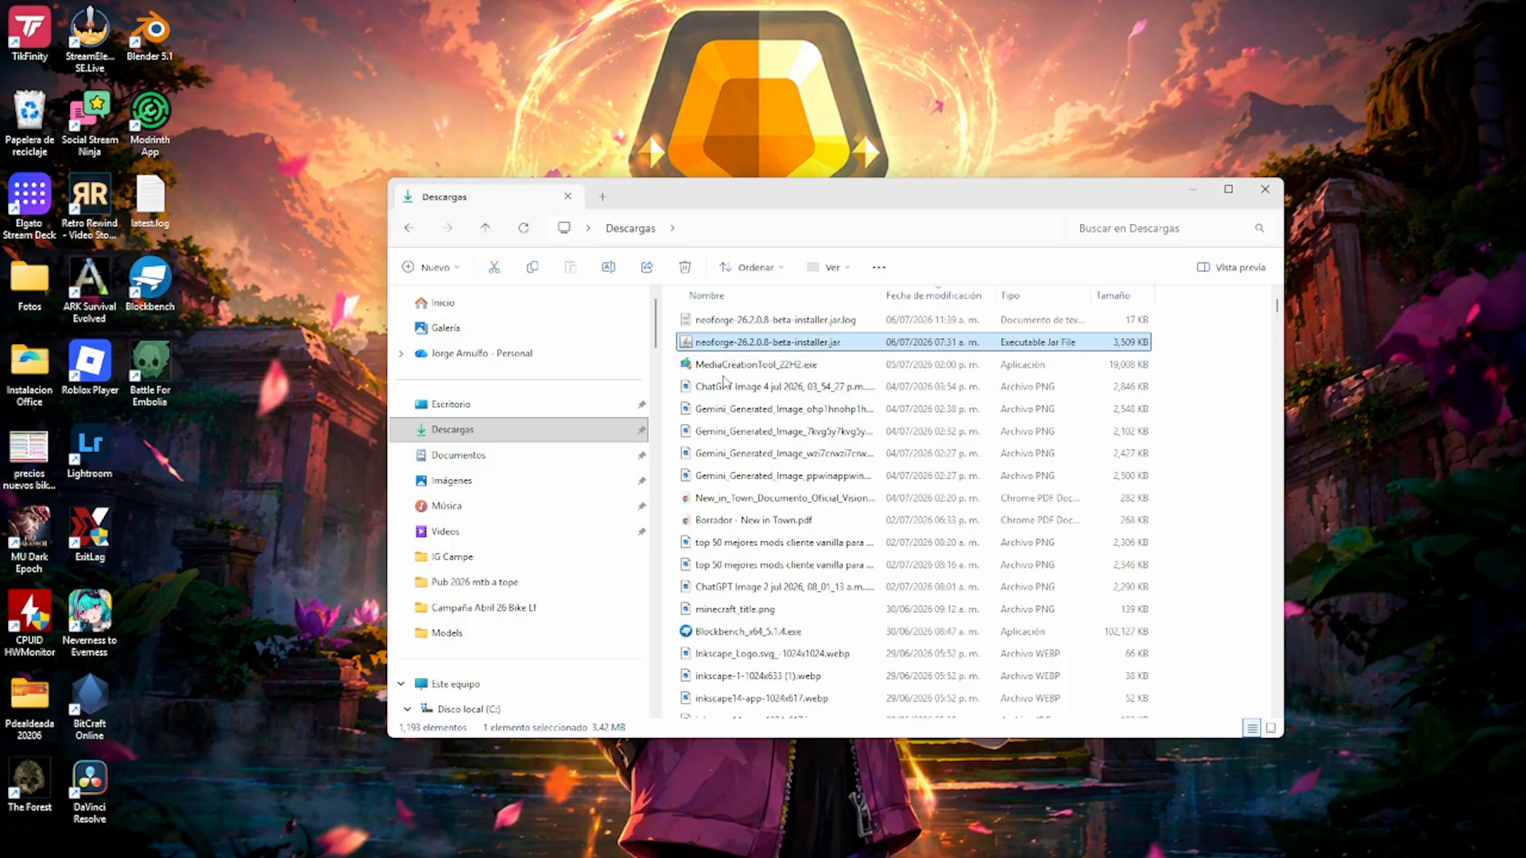
pyautogui.click(554, 849)
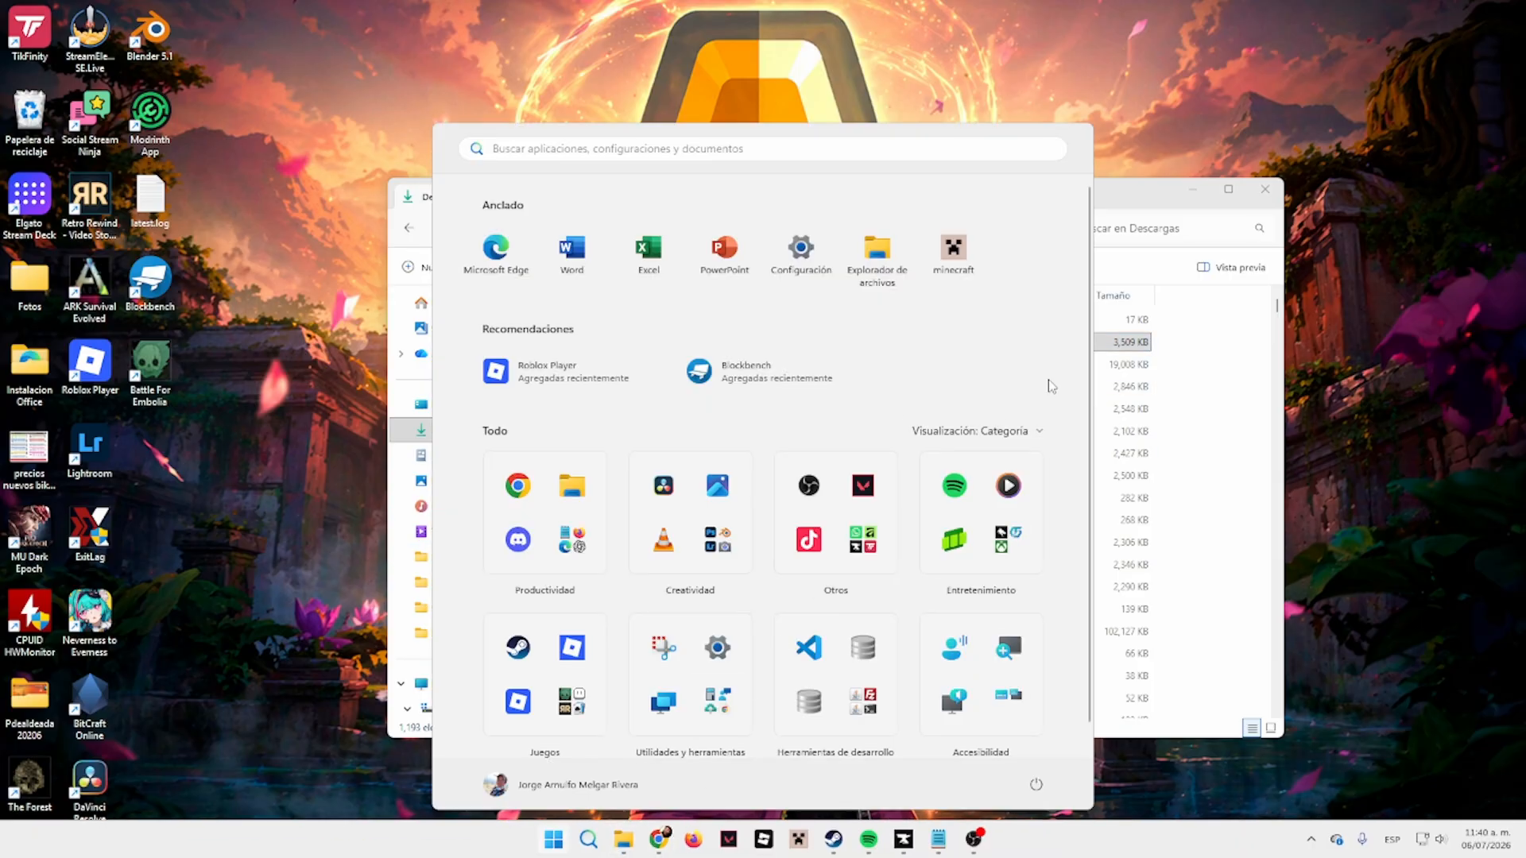
pyautogui.click(1143, 213)
pyautogui.click(797, 343)
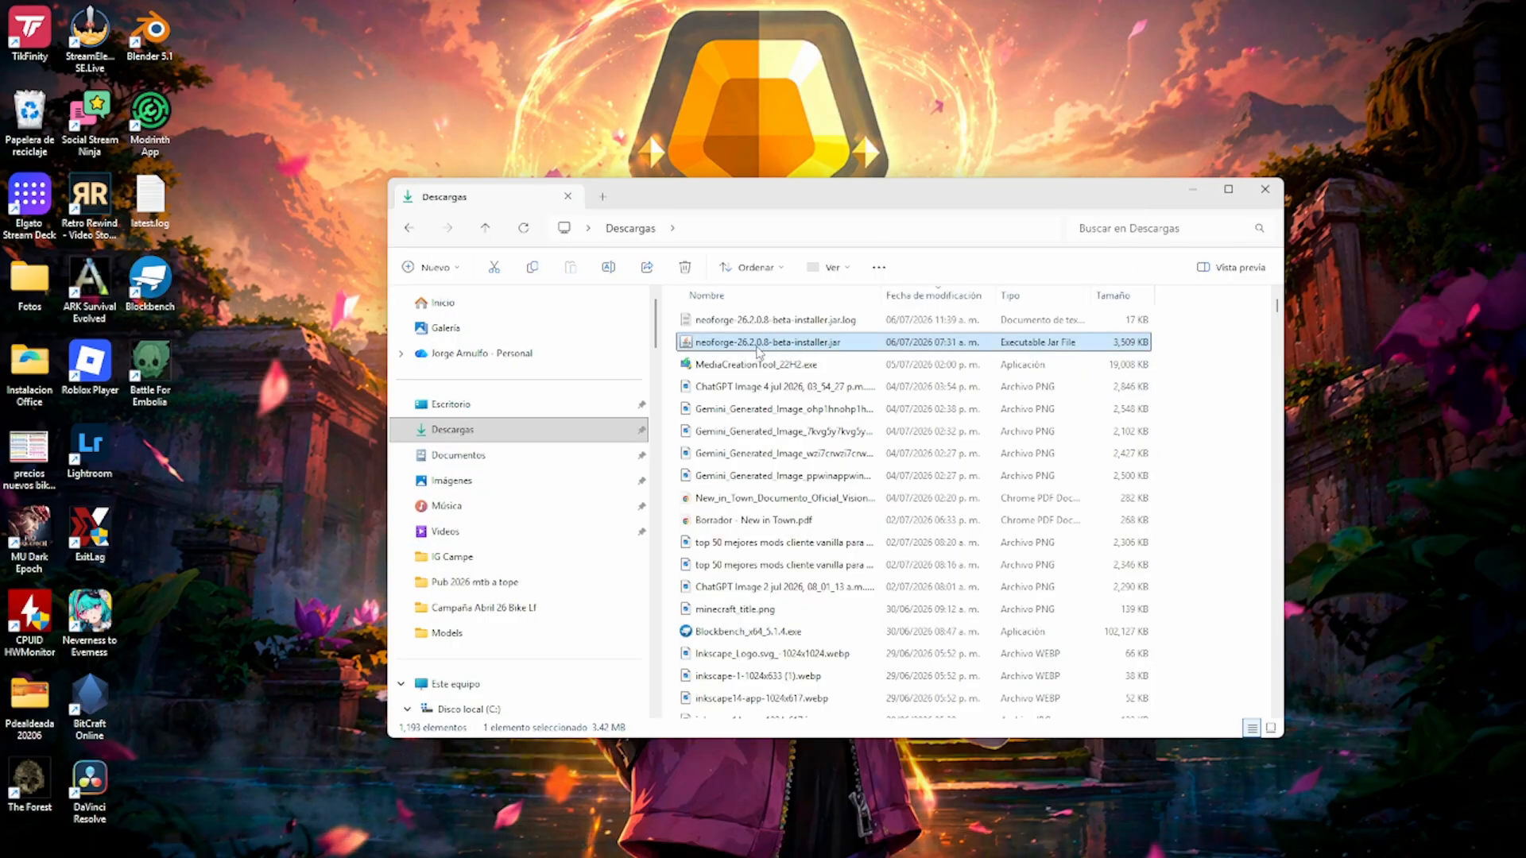
# - Switch to the browser and search for "java 26 download" in a new tab
pyautogui.hotkey('alt', 'Tab')
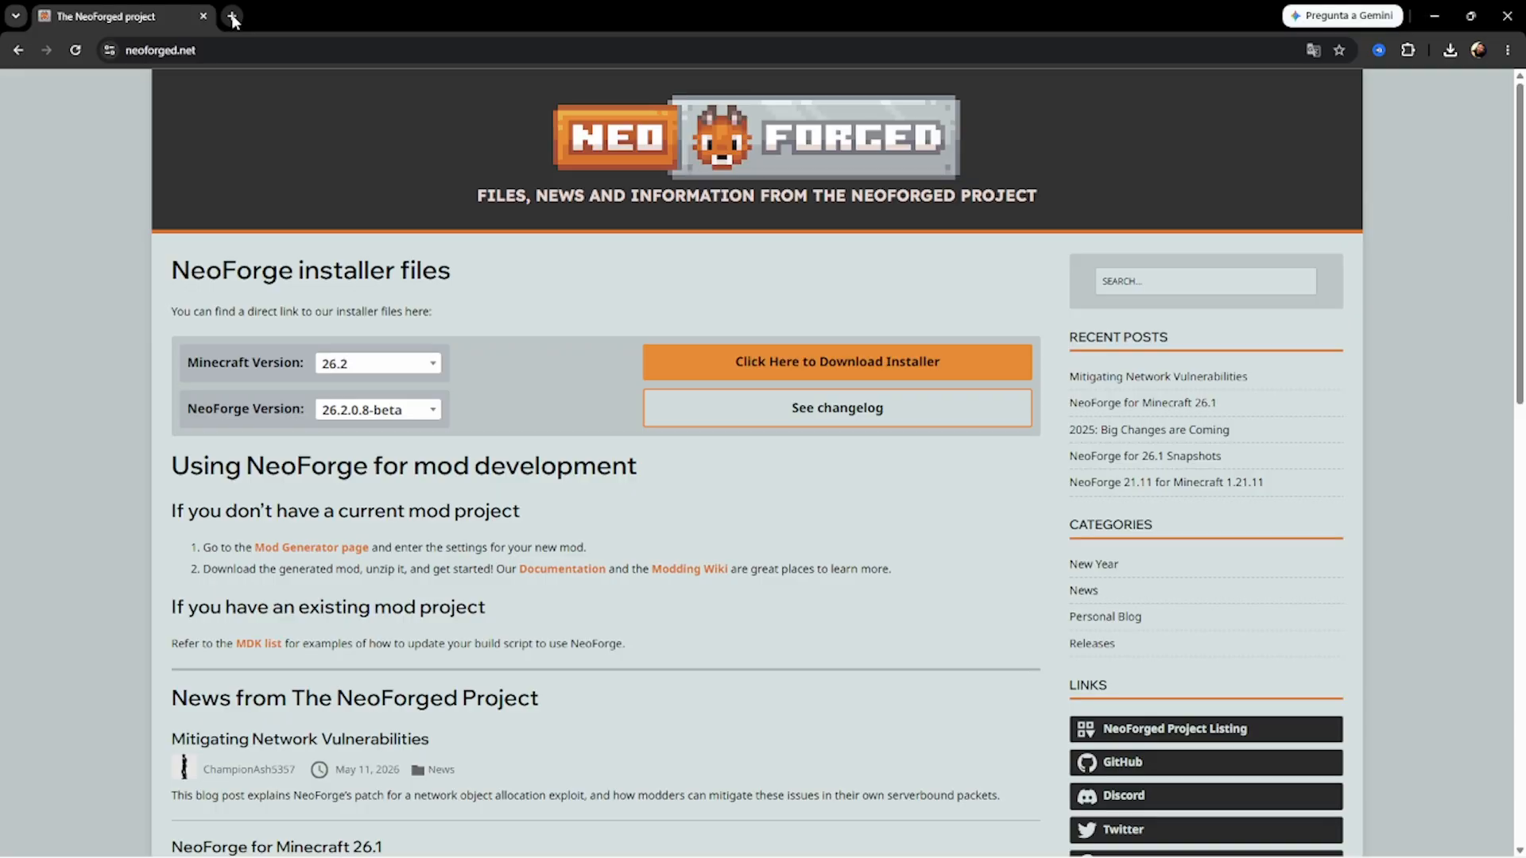
pyautogui.hotkey('ctrl', 't')
pyautogui.click(333, 48)
pyautogui.write('java 26')
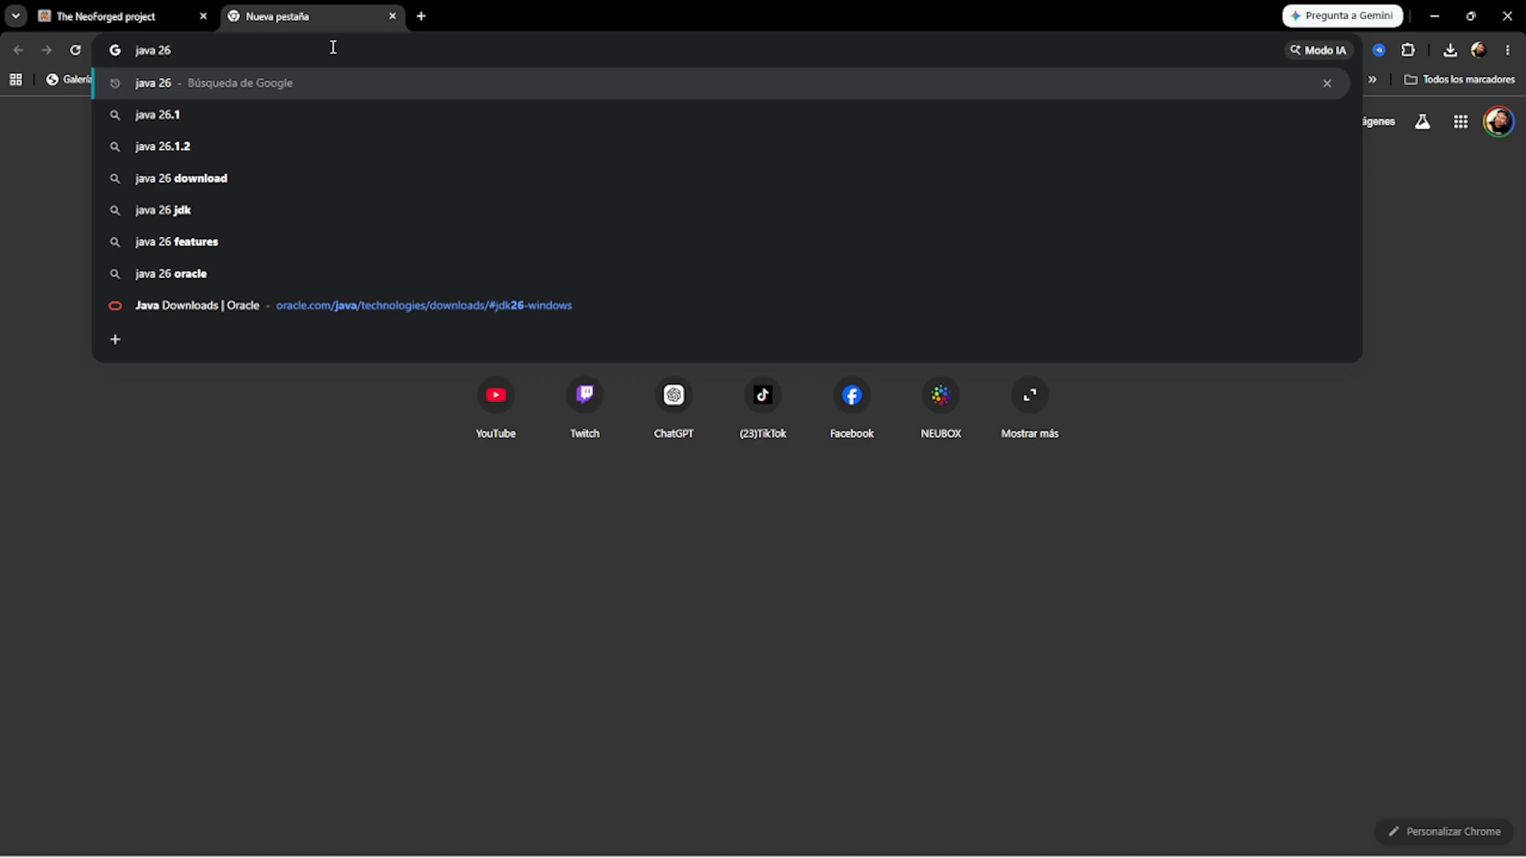
pyautogui.write(' do')
pyautogui.press('Return')
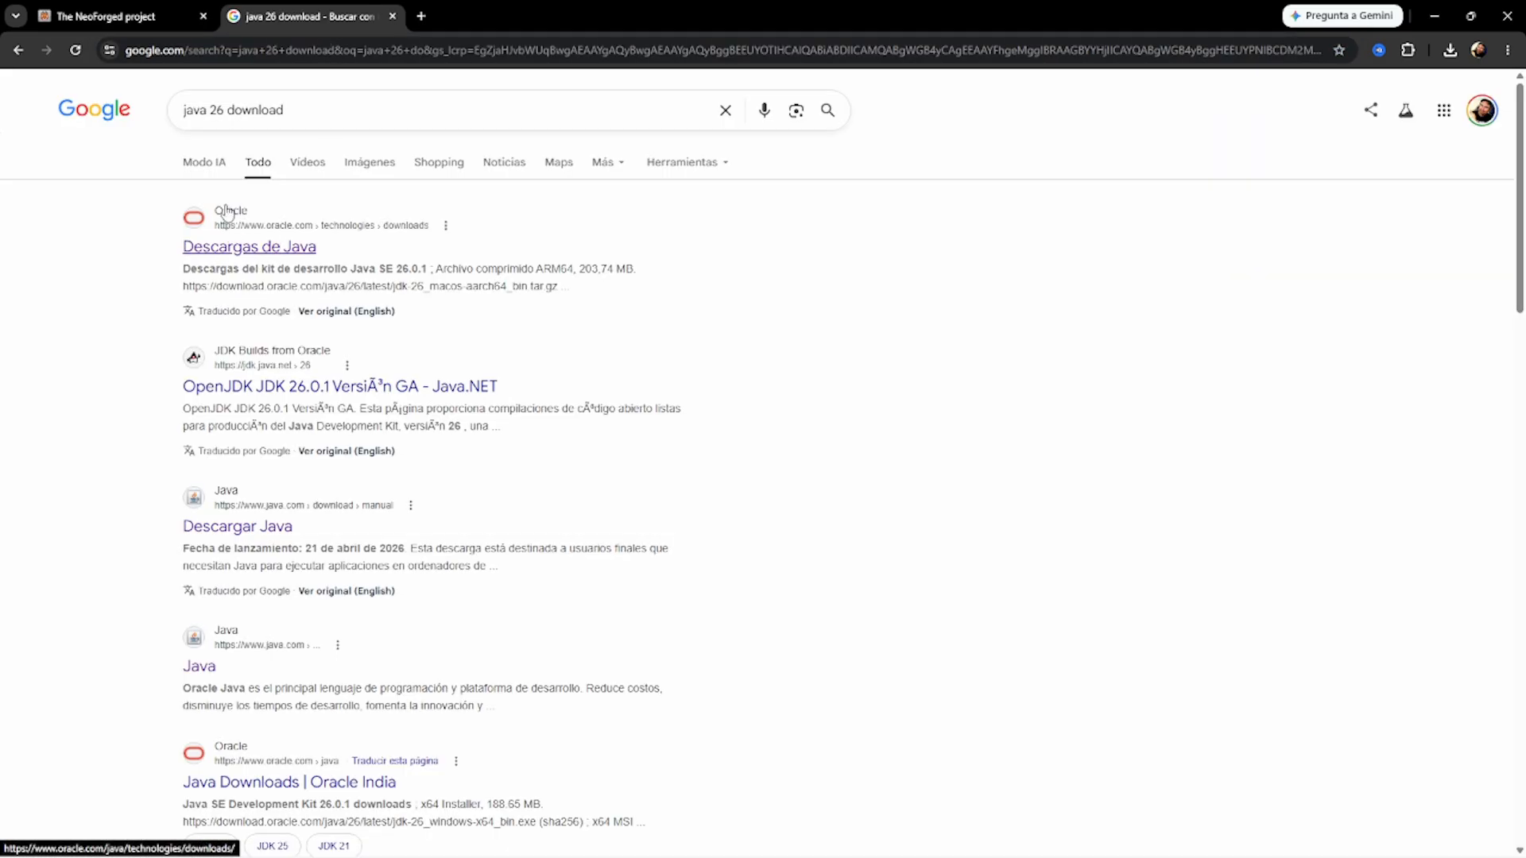
# - Open Oracle's Java downloads page and show the Windows packages for JDK 26
pyautogui.click(228, 247)
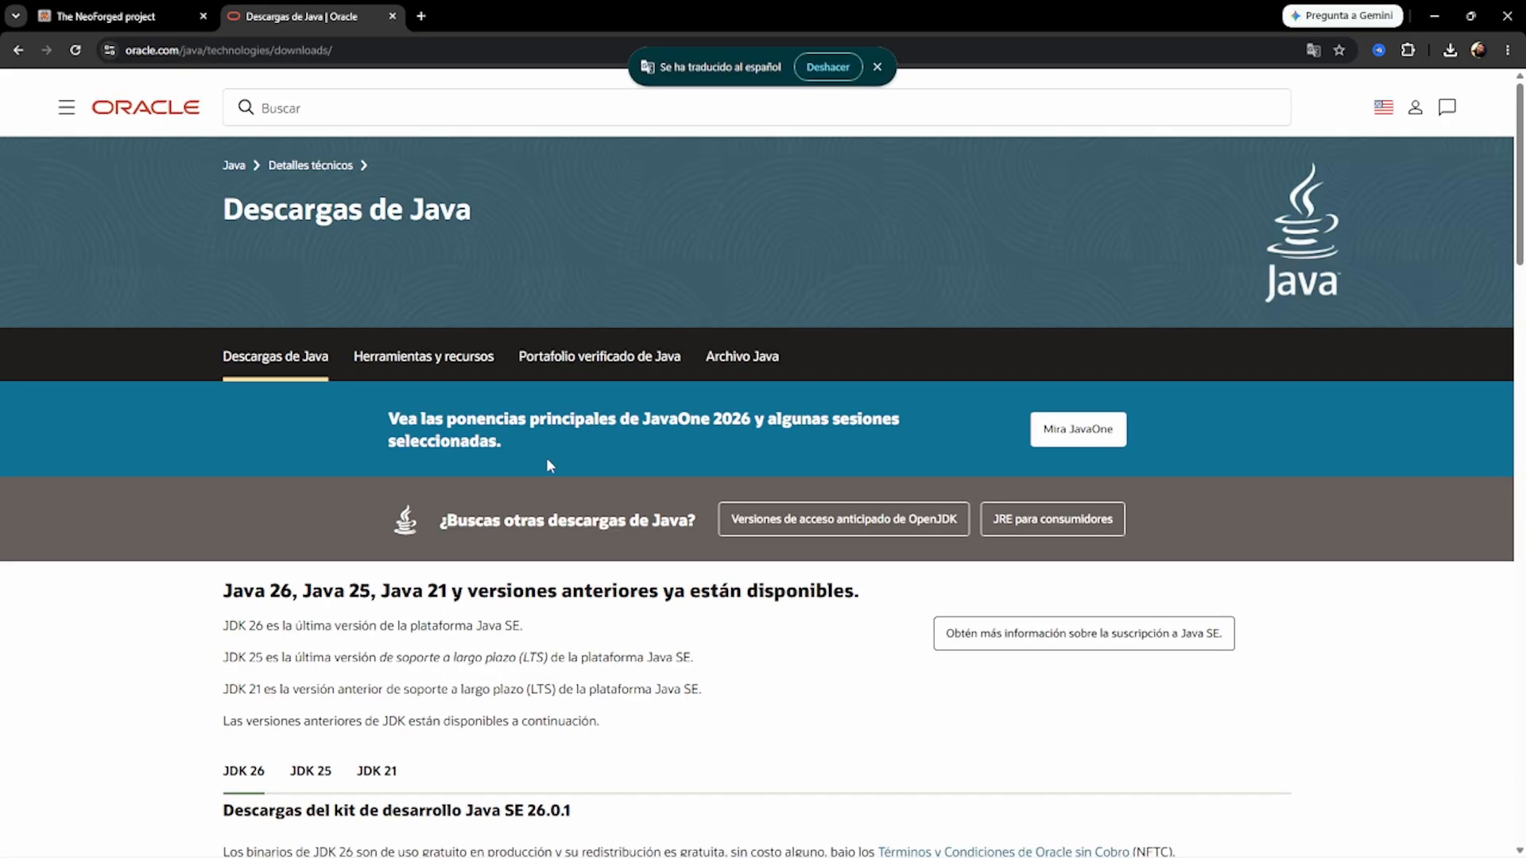
pyautogui.scroll(-9, 547, 464)
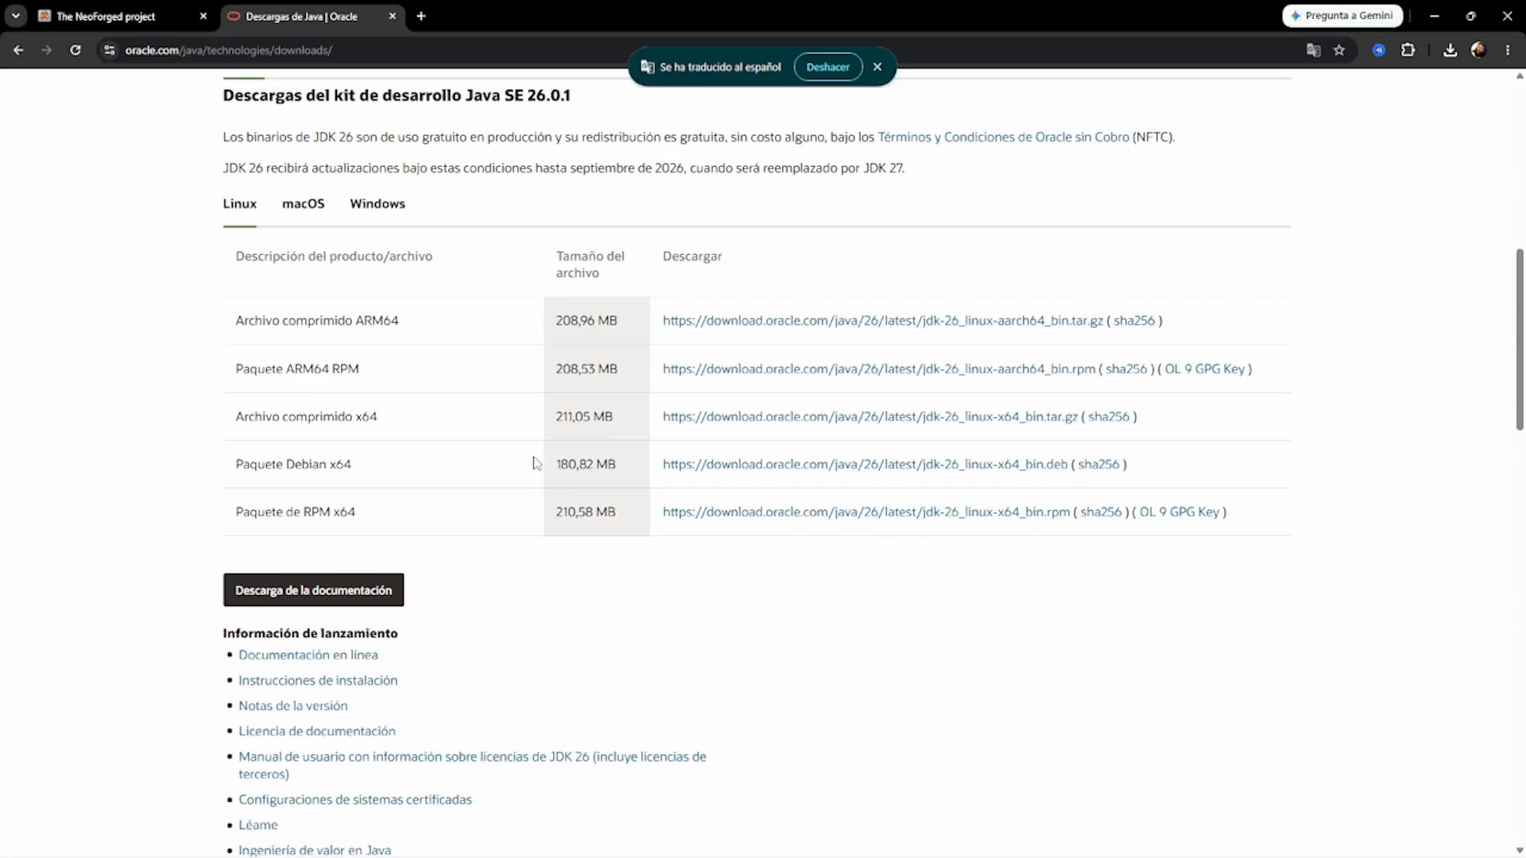
pyautogui.scroll(2, 430, 367)
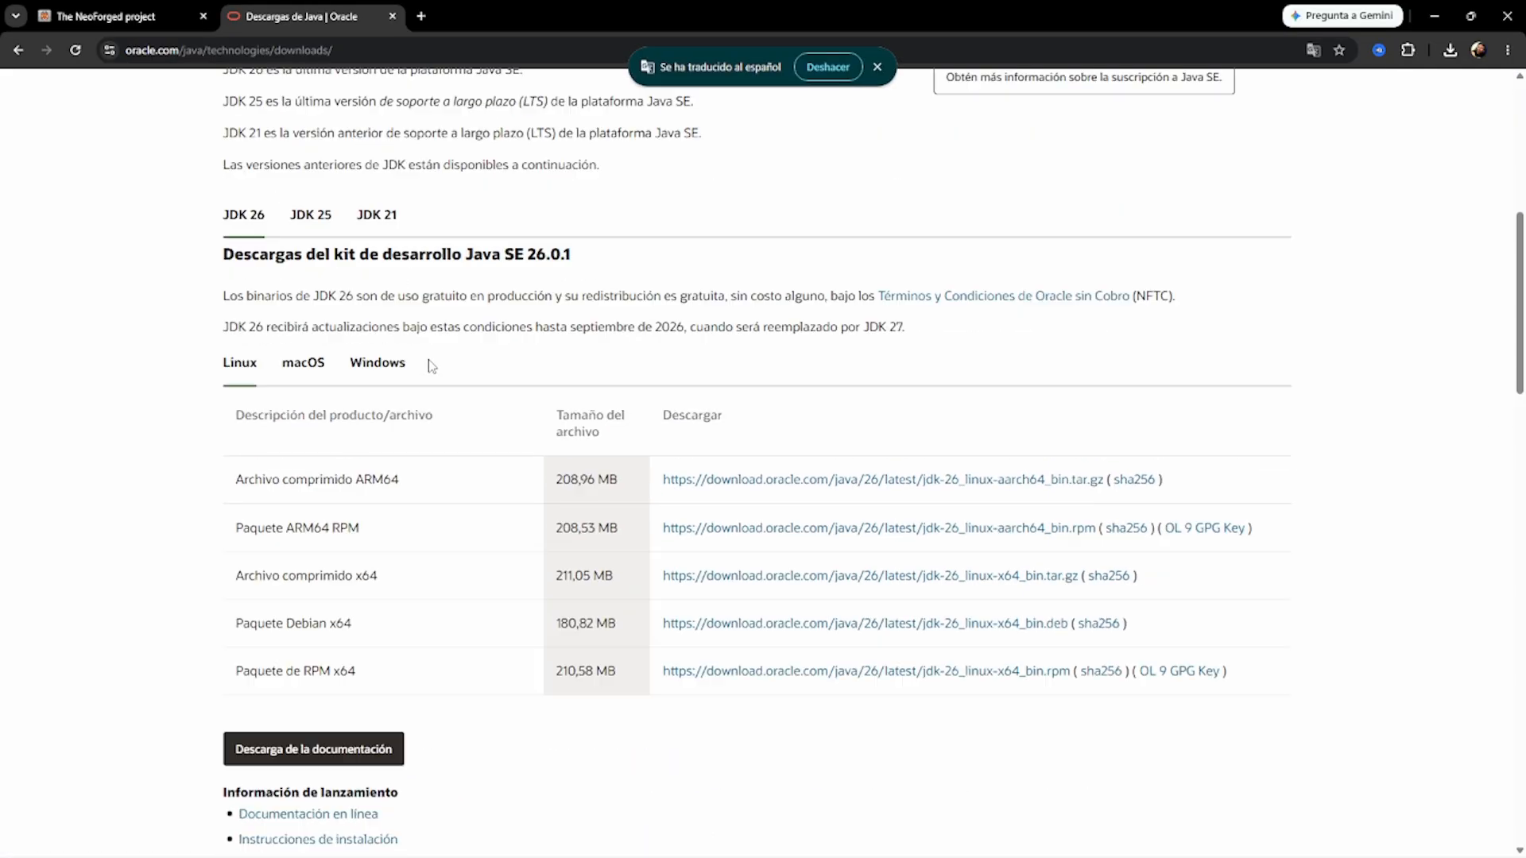
pyautogui.click(384, 374)
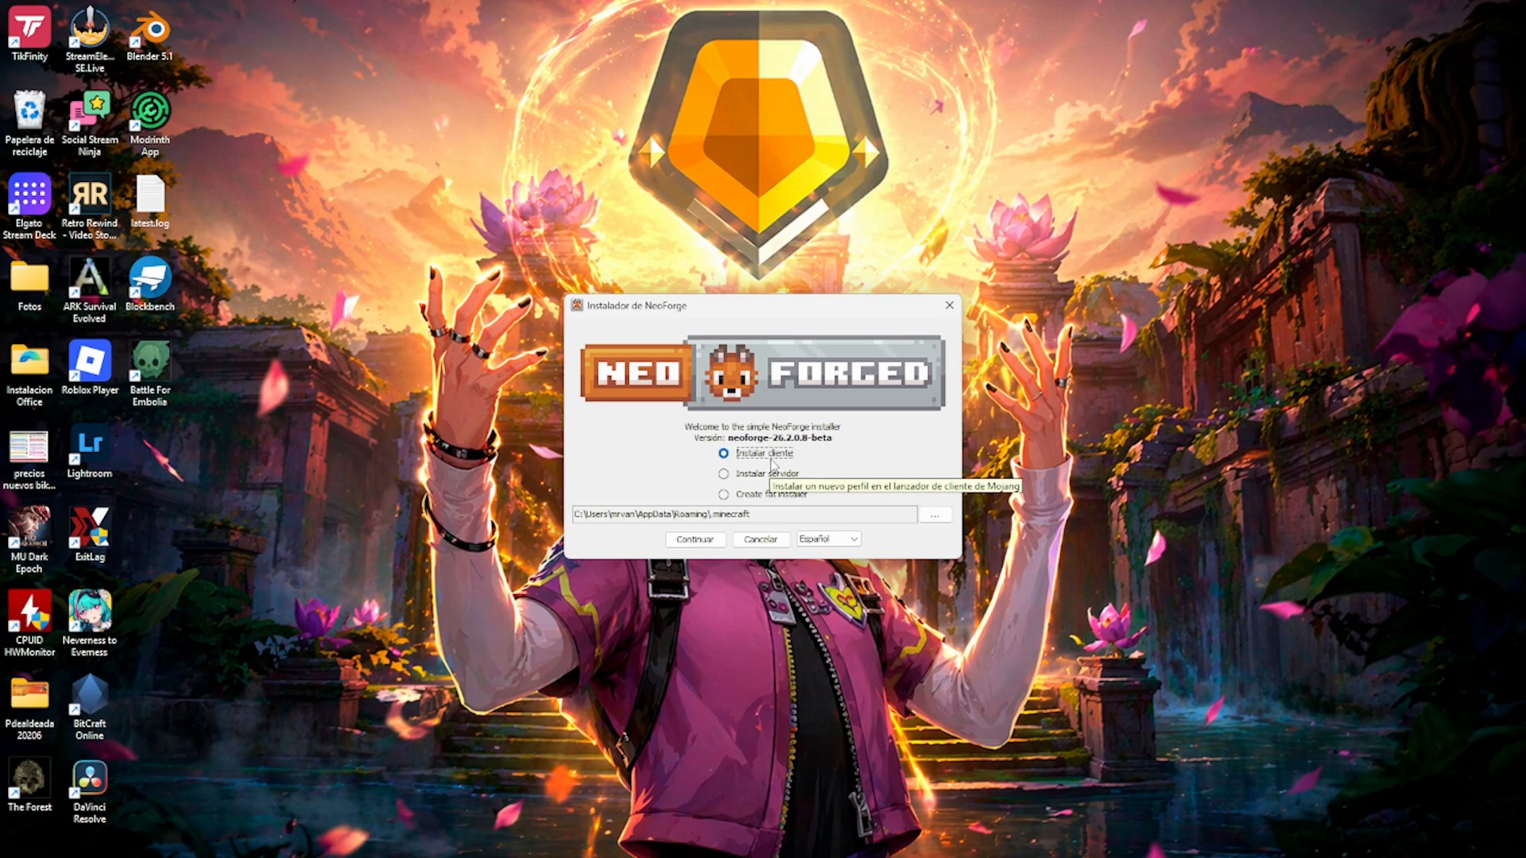
# - Set the NeoForge installer to install a server and enable the Server starter jar option
pyautogui.click(724, 475)
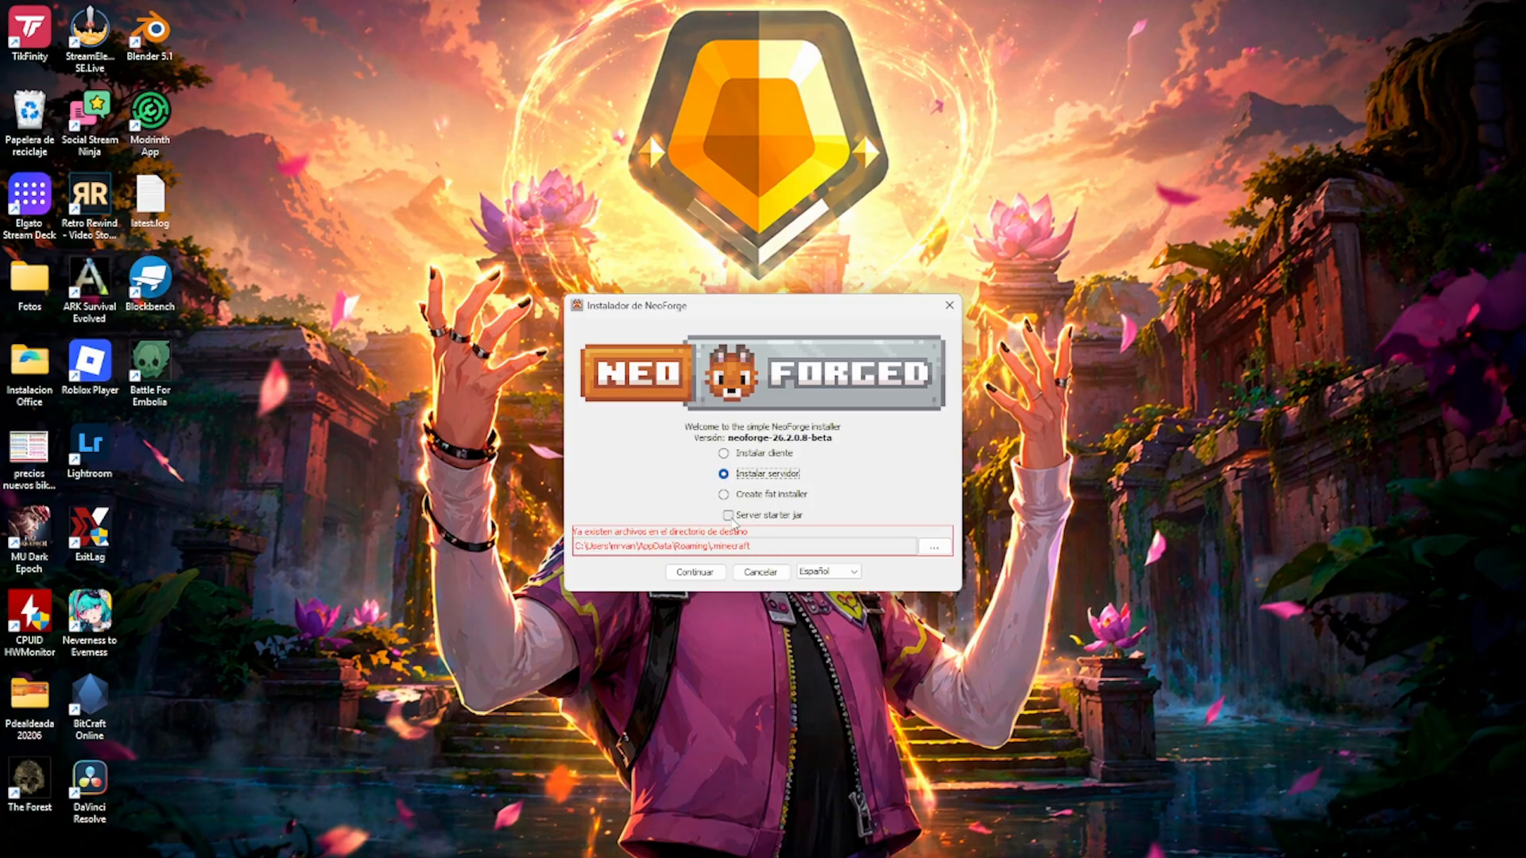
pyautogui.click(729, 516)
pyautogui.click(1048, 623)
pyautogui.click(748, 517)
# - Create the folder "Server Neoforge 26.2" on Disco local (C:) and choose it as the server's installation directory
pyautogui.click(935, 548)
pyautogui.click(572, 515)
pyautogui.click(676, 332)
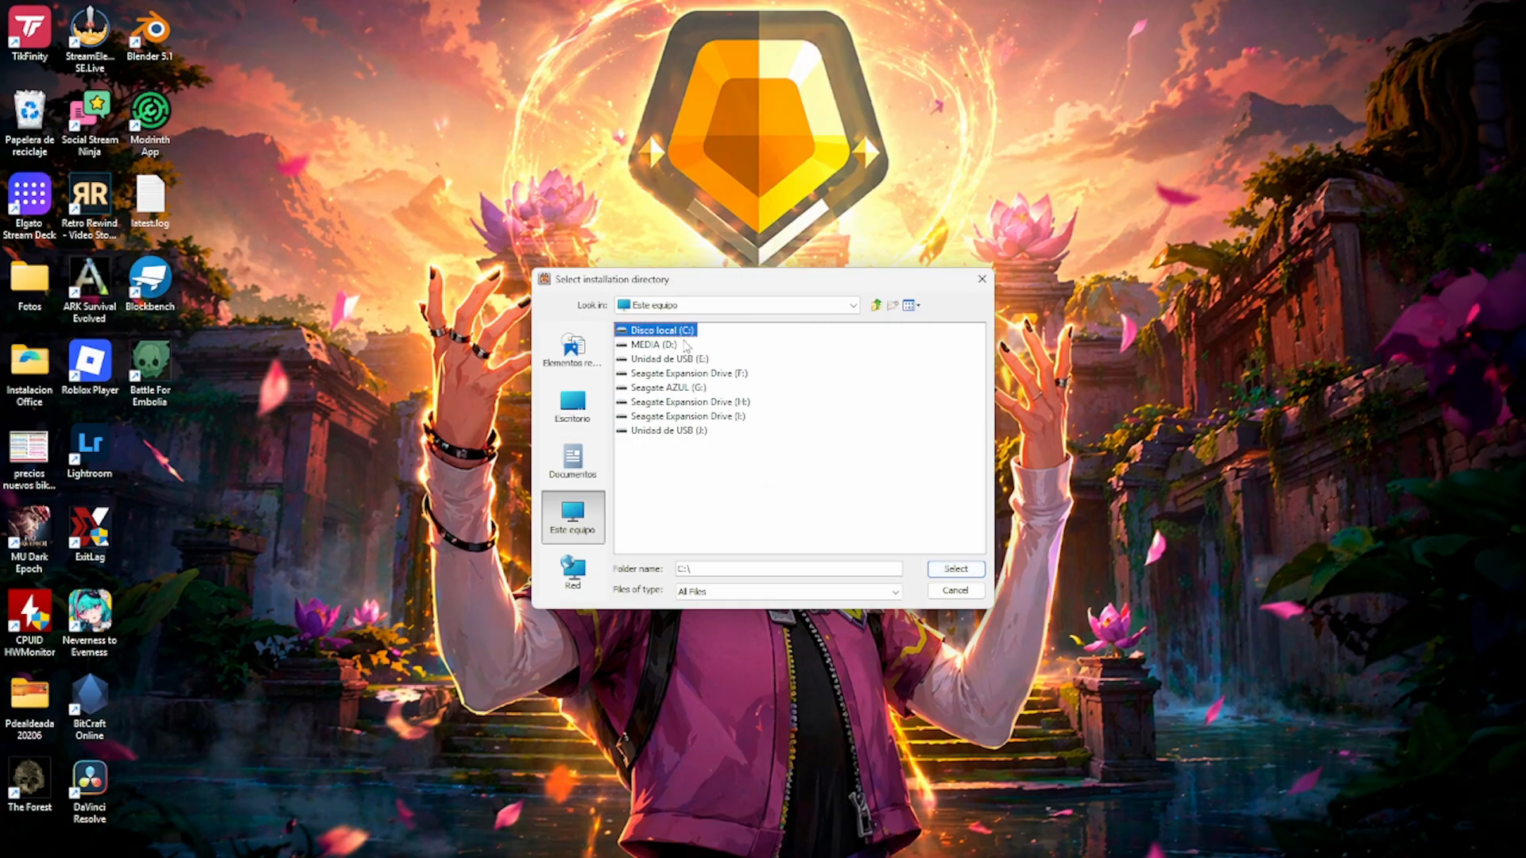
pyautogui.press('Return')
pyautogui.rightClick(846, 523)
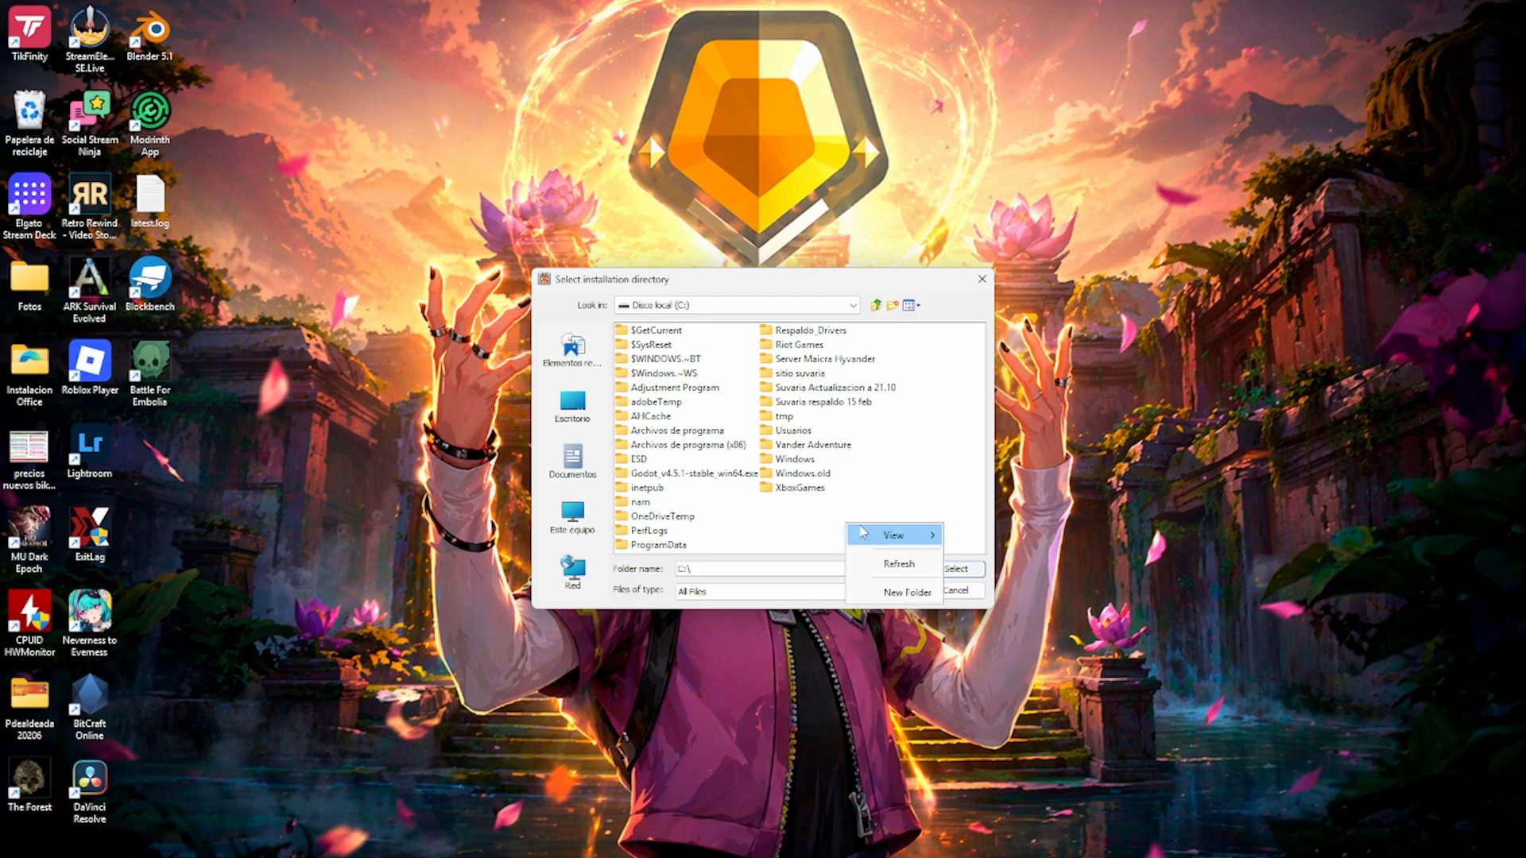
pyautogui.click(907, 593)
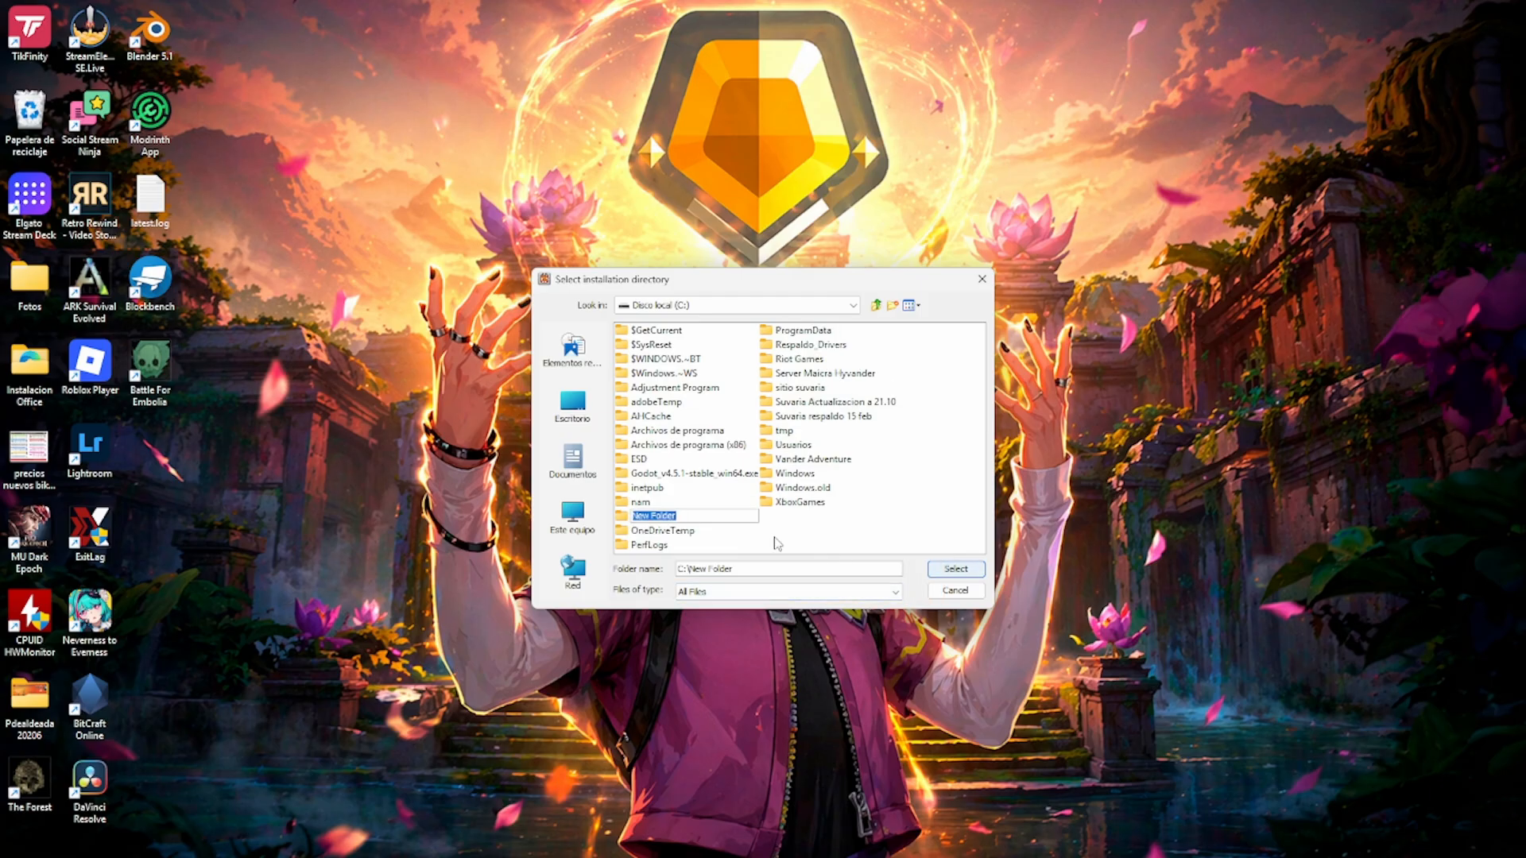
pyautogui.write('Server Neoforge 26.2')
pyautogui.press('Return')
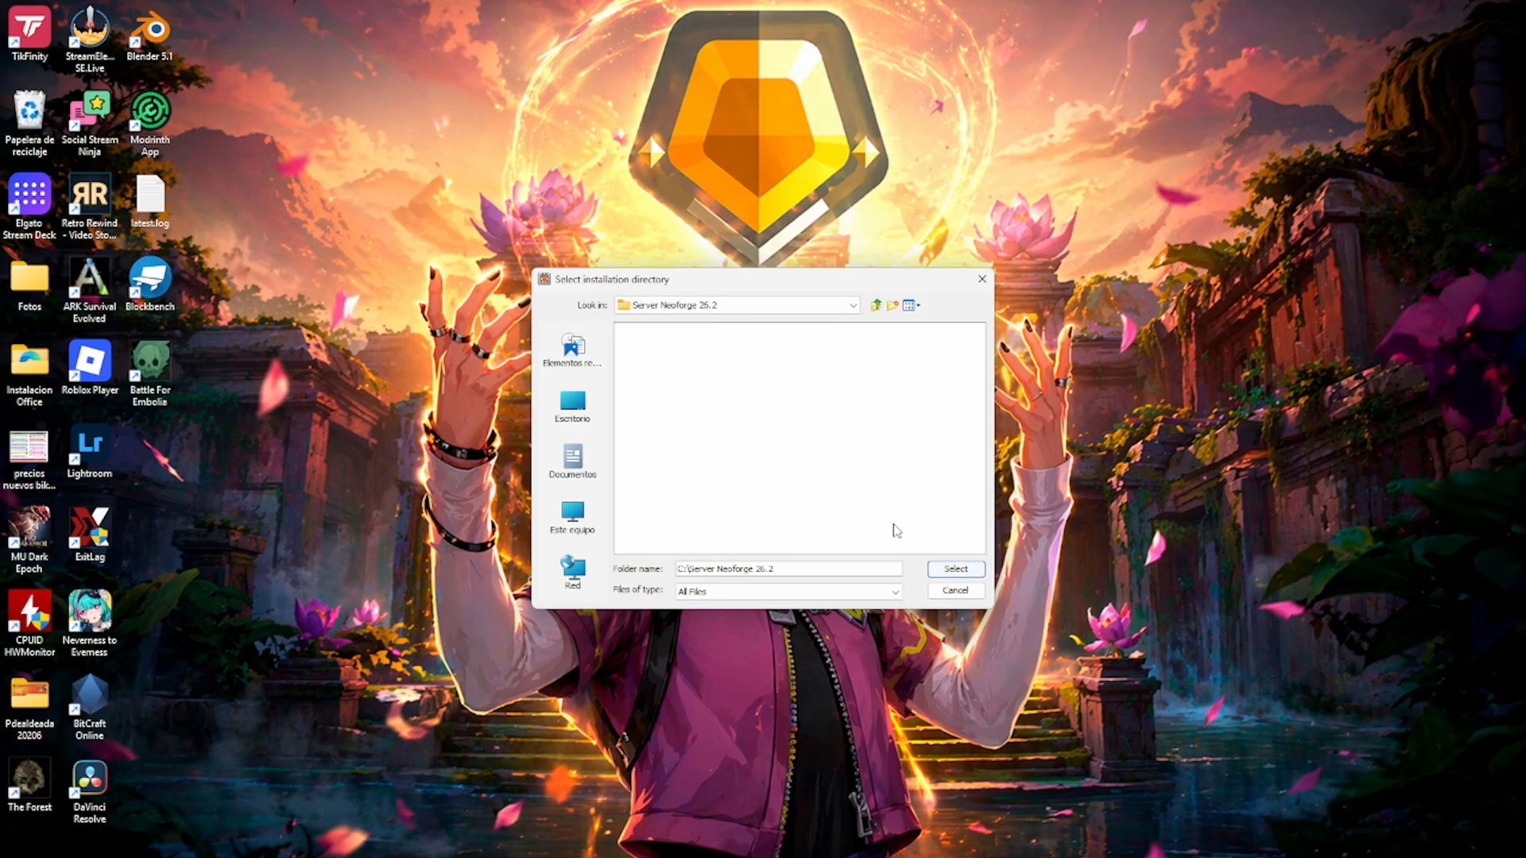
pyautogui.click(957, 569)
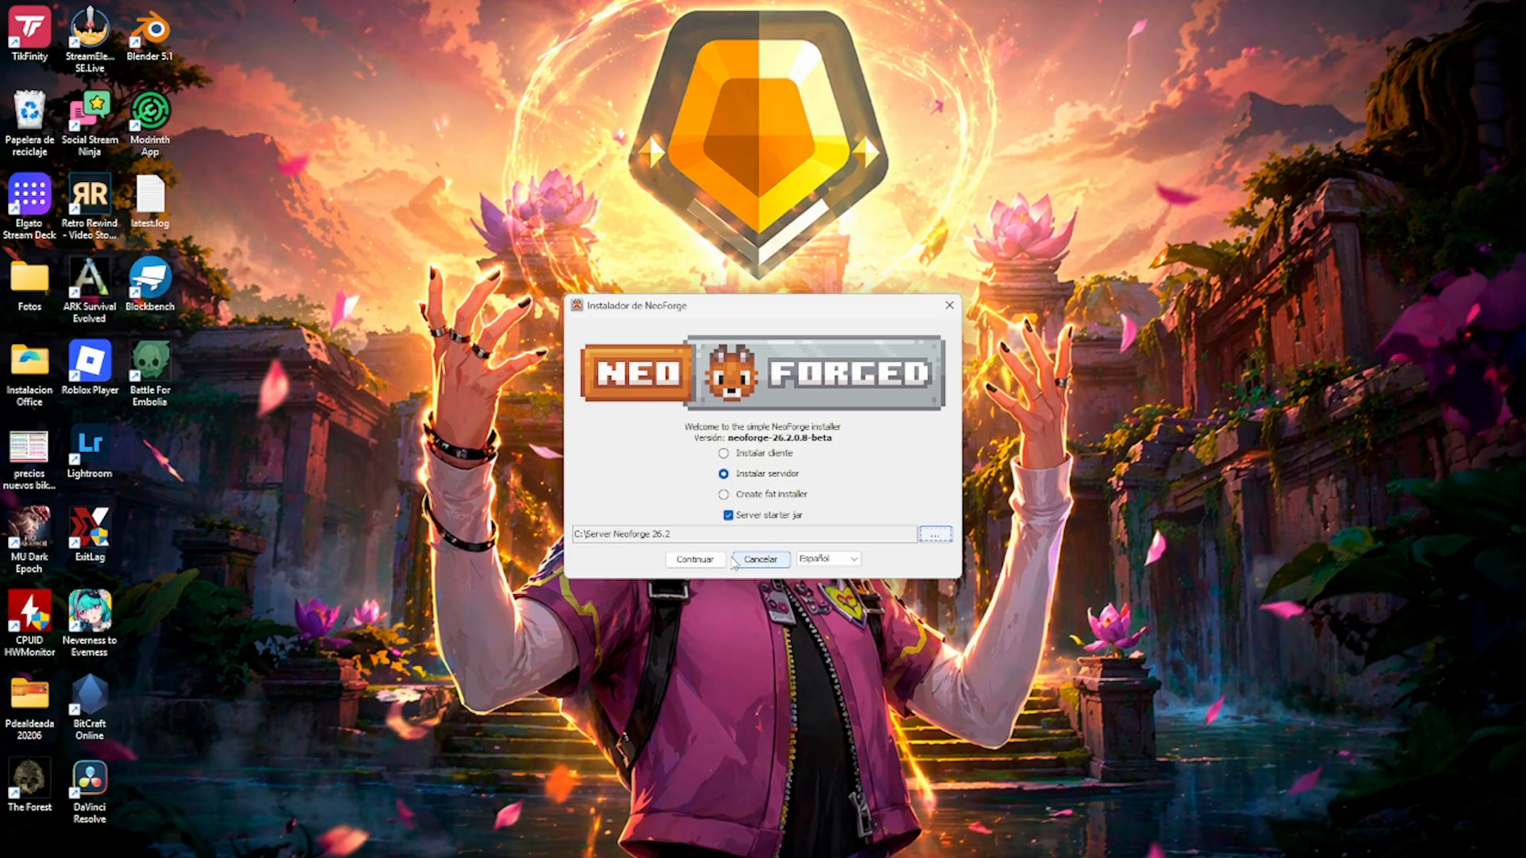
# - Keep the installer language as Español, install the NeoForge server, and close the installer
pyautogui.click(841, 560)
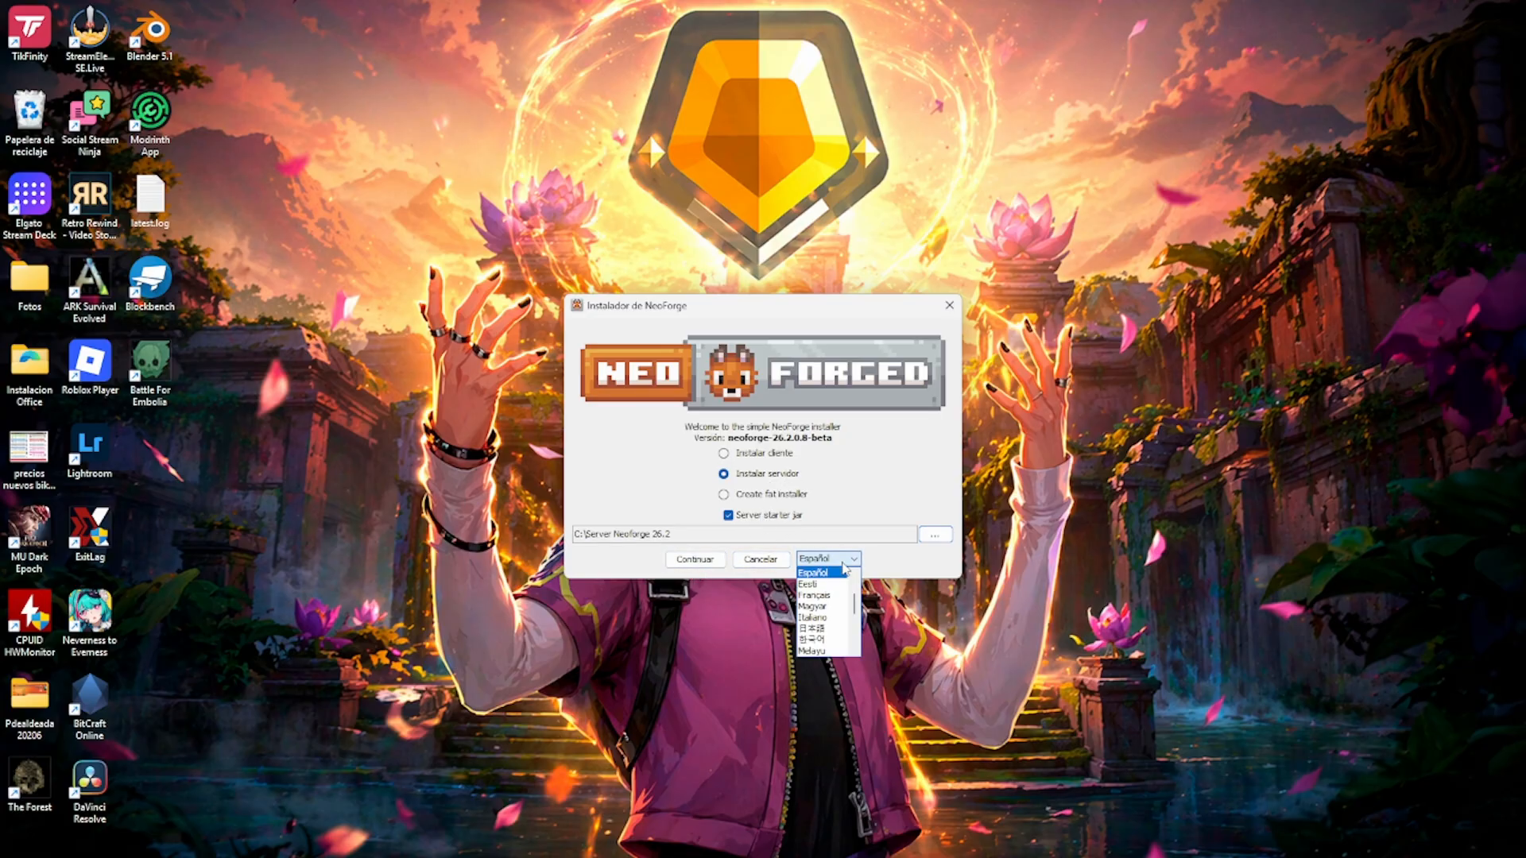
pyautogui.click(838, 575)
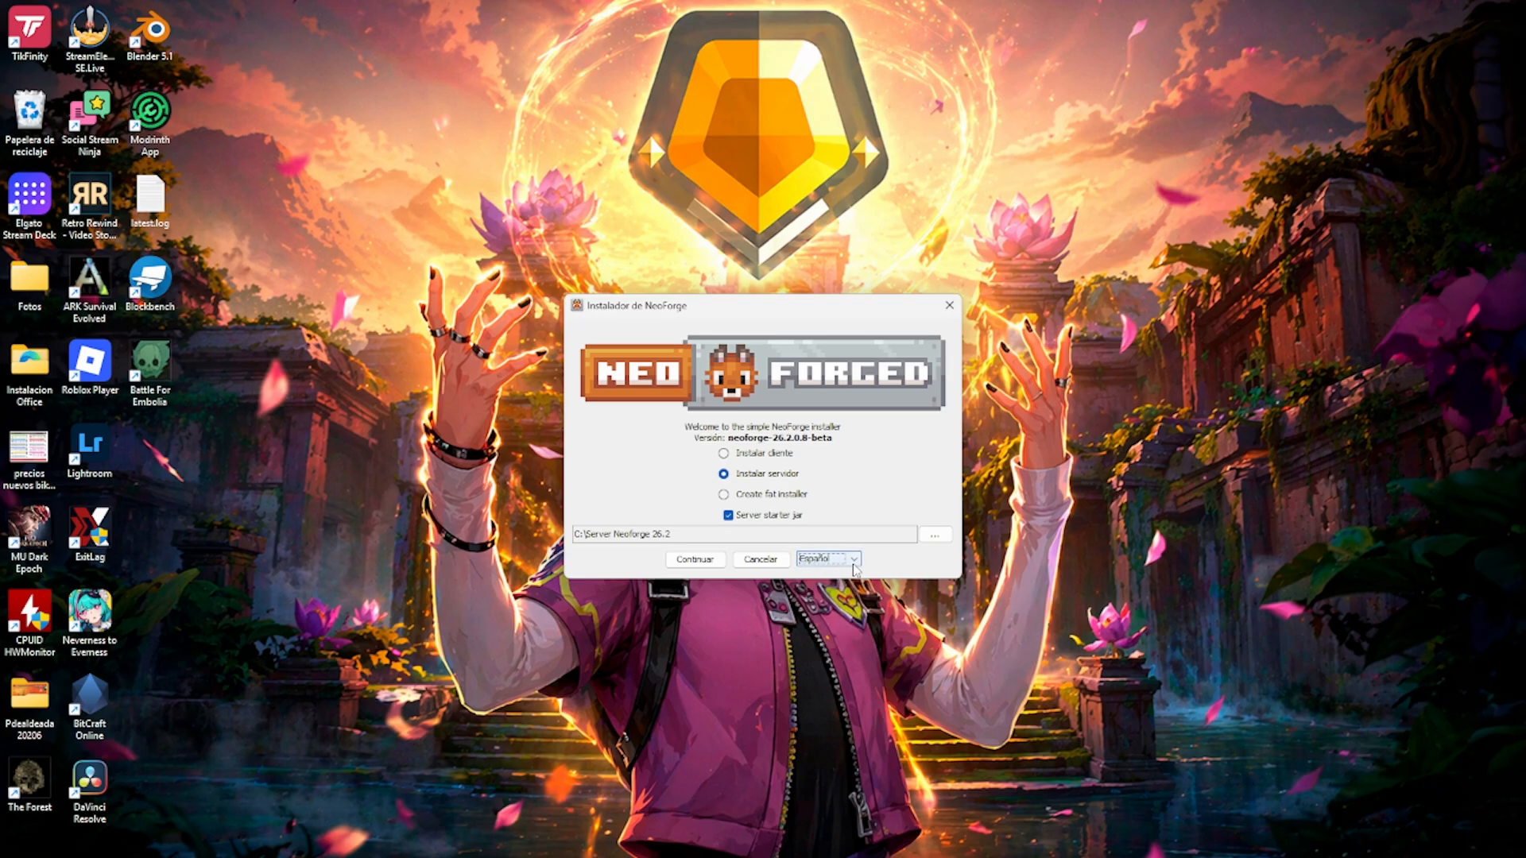
pyautogui.click(694, 559)
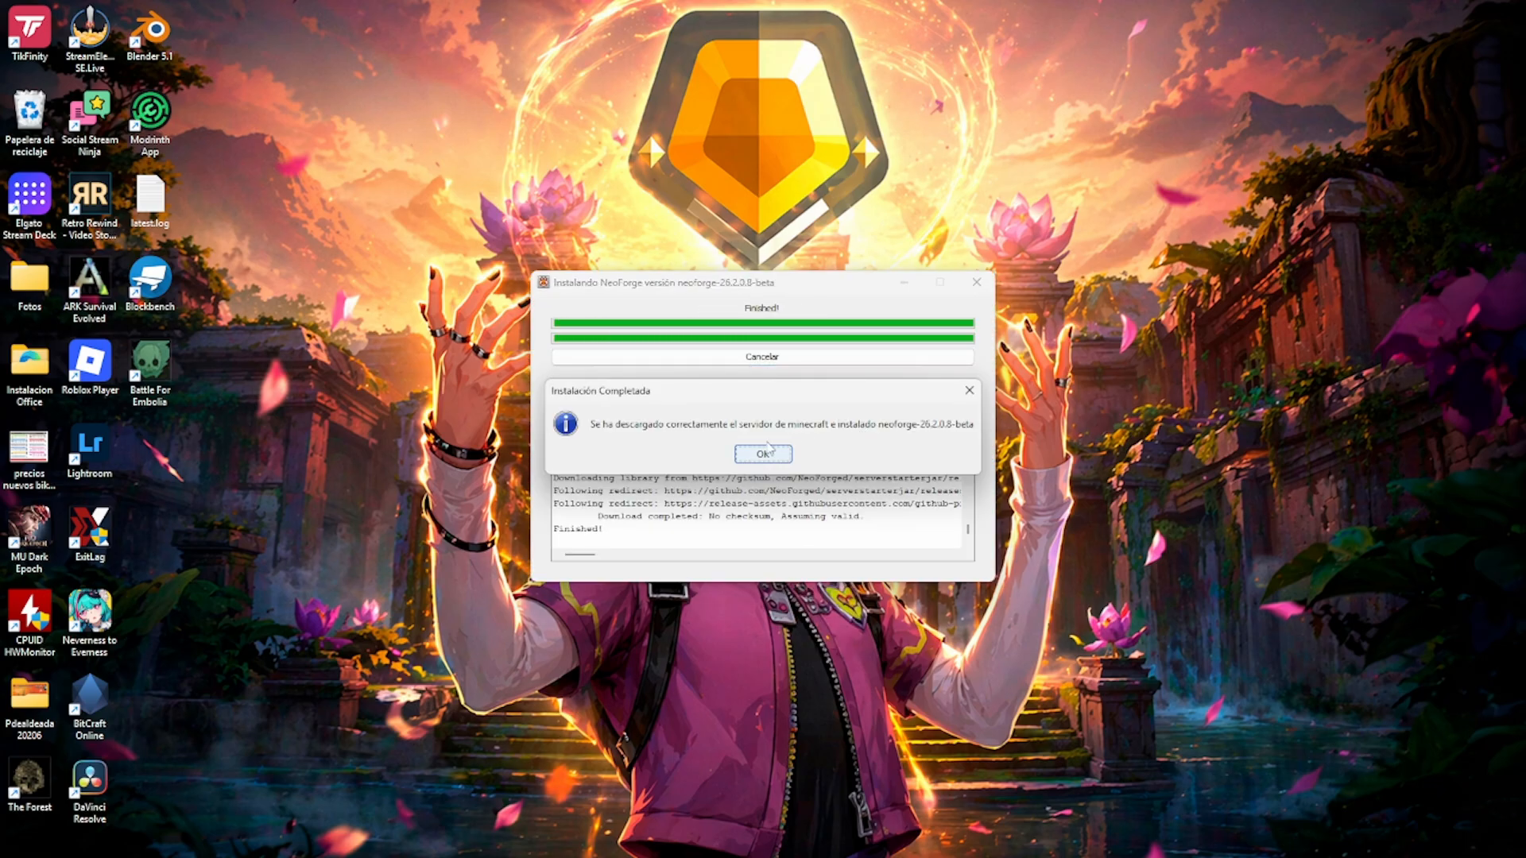
pyautogui.click(779, 454)
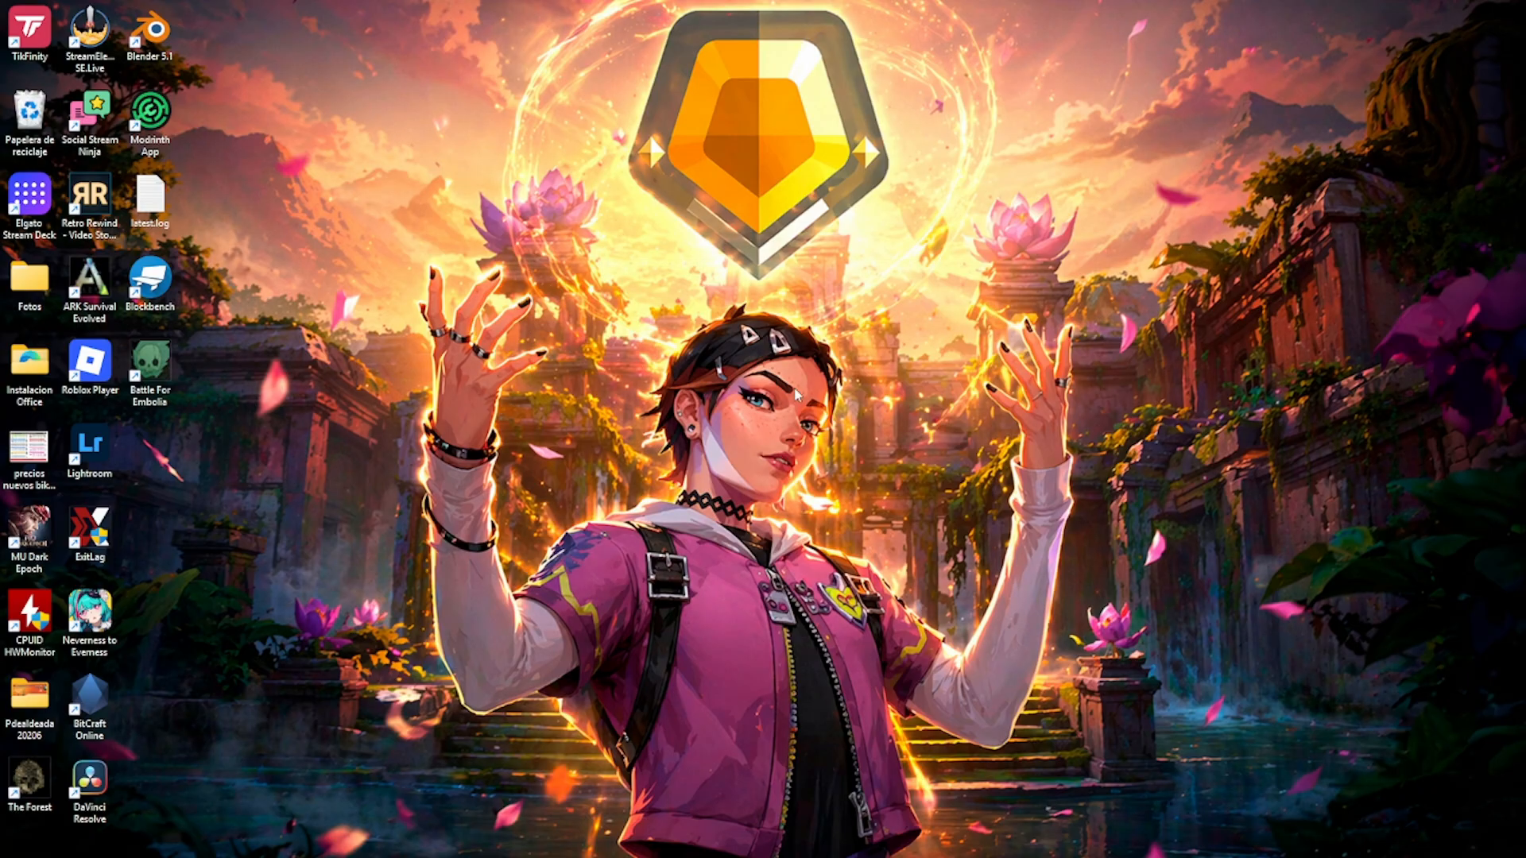
# - Switch to File Explorer and open the Server Neoforge 26.2 folder on drive C to view its installed files
pyautogui.hotkey('alt', 'Tab')
pyautogui.click(745, 596)
pyautogui.doubleClick(754, 592)
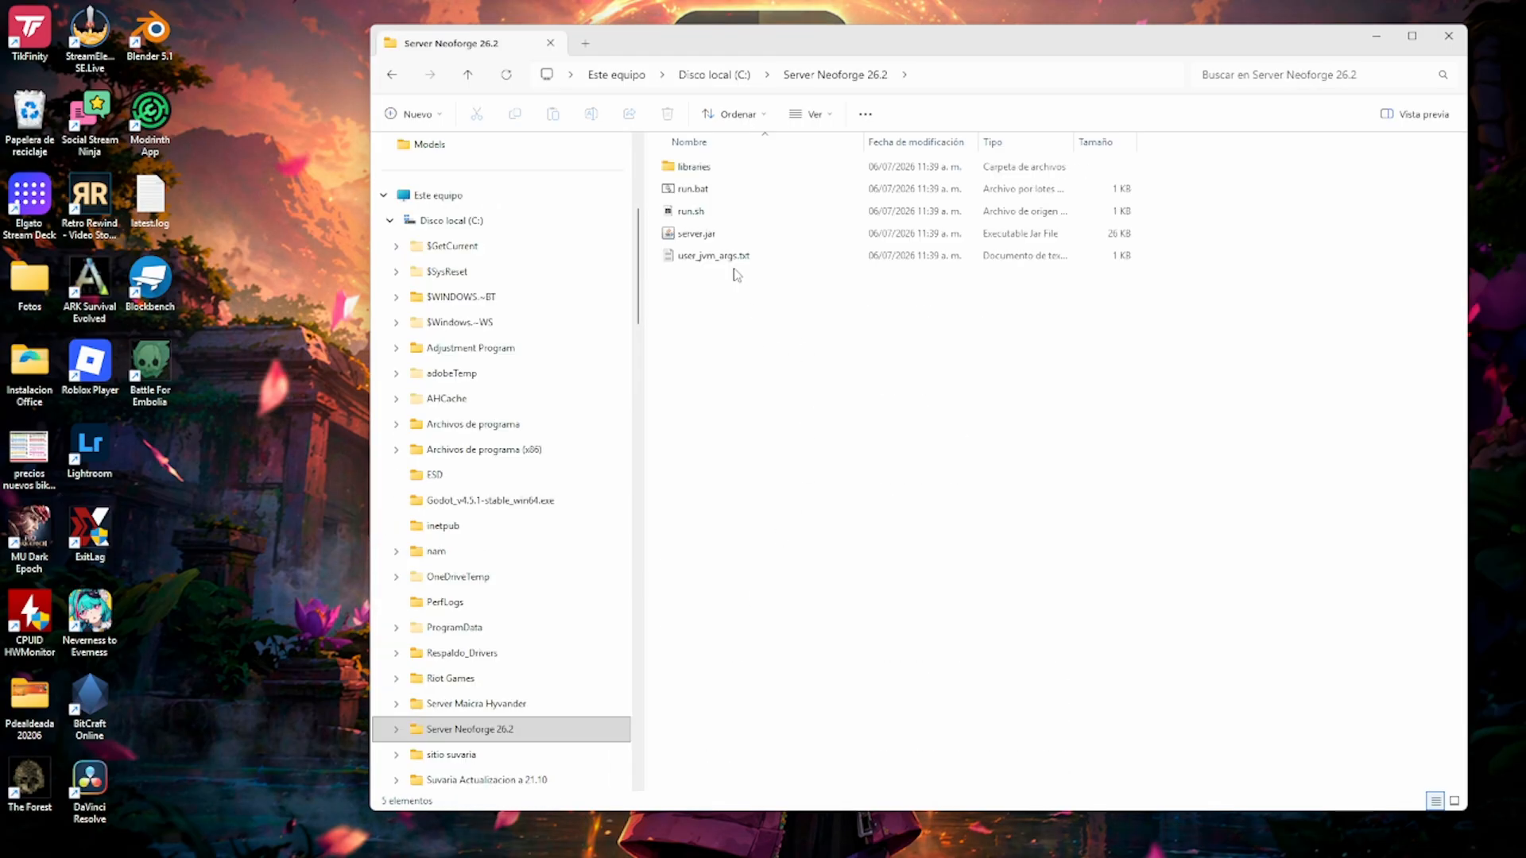
pyautogui.click(699, 191)
pyautogui.click(696, 167)
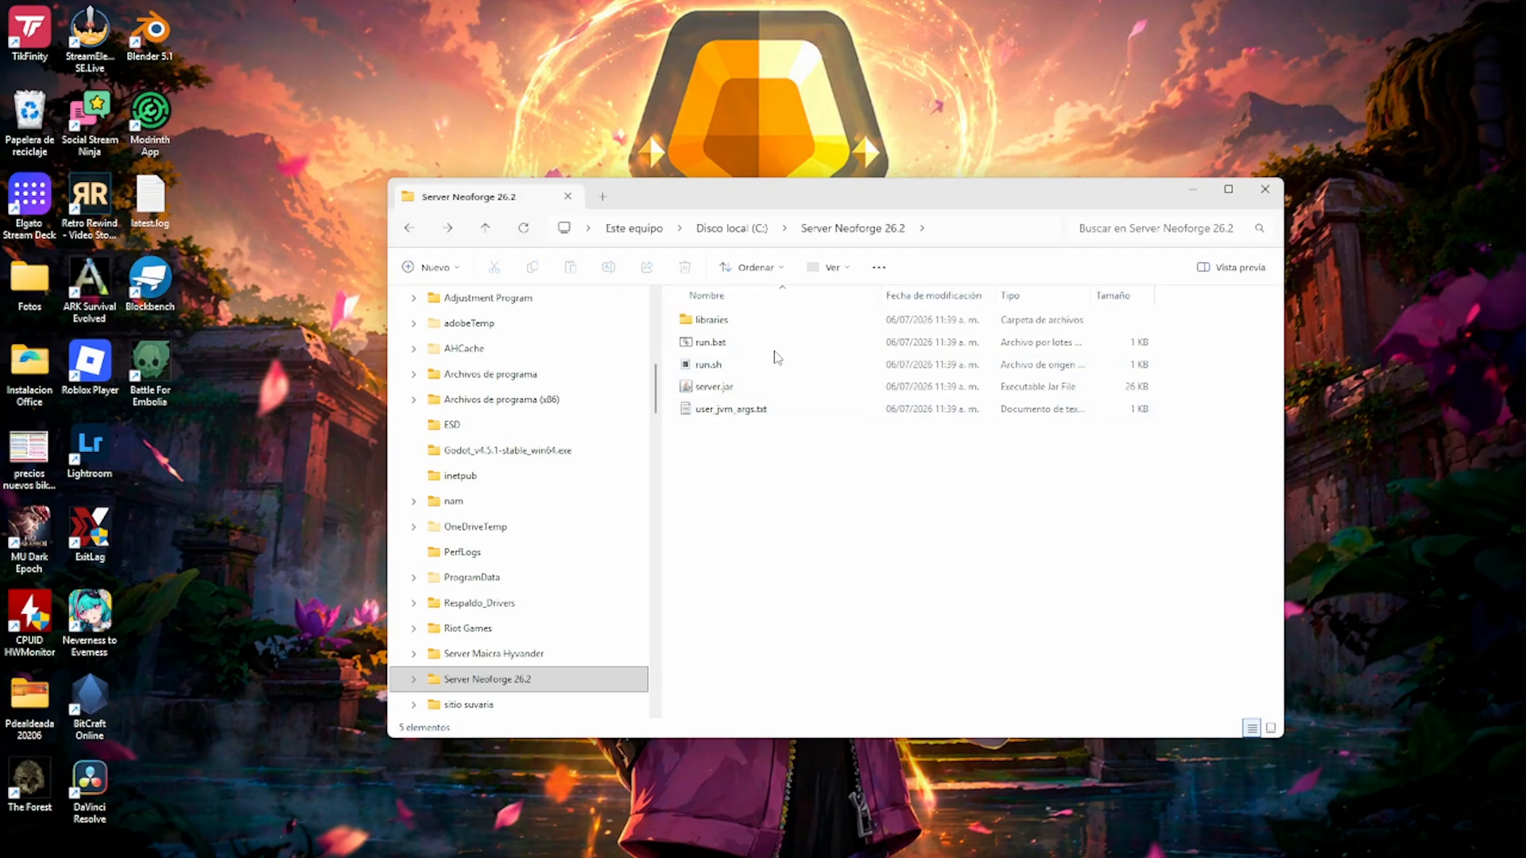
# - Run run.bat to generate the initial server files, check the EULA message in the enlarged console, and close it
pyautogui.click(726, 346)
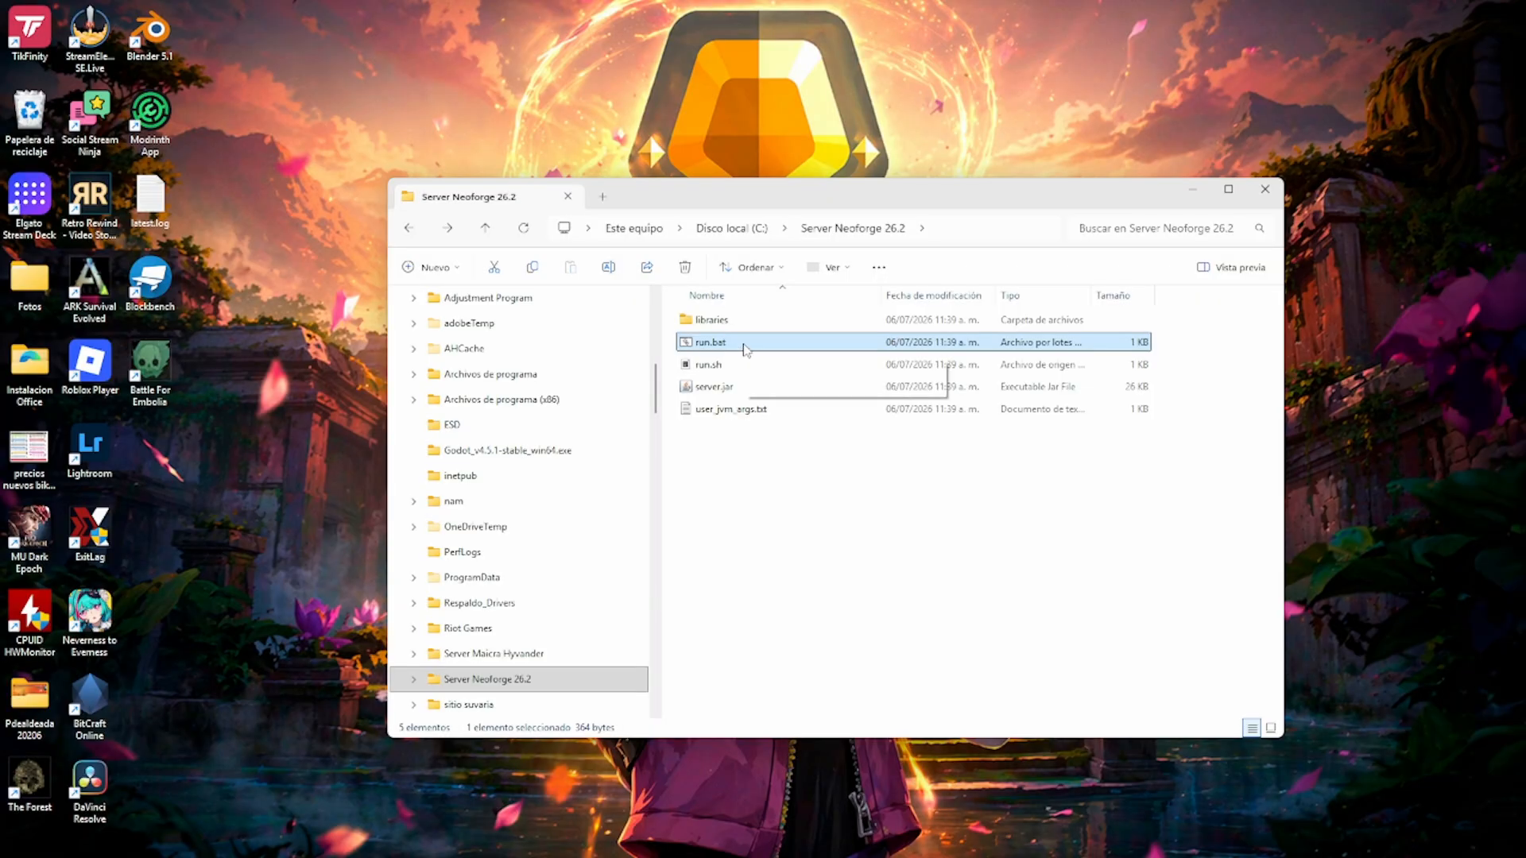
pyautogui.doubleClick(745, 347)
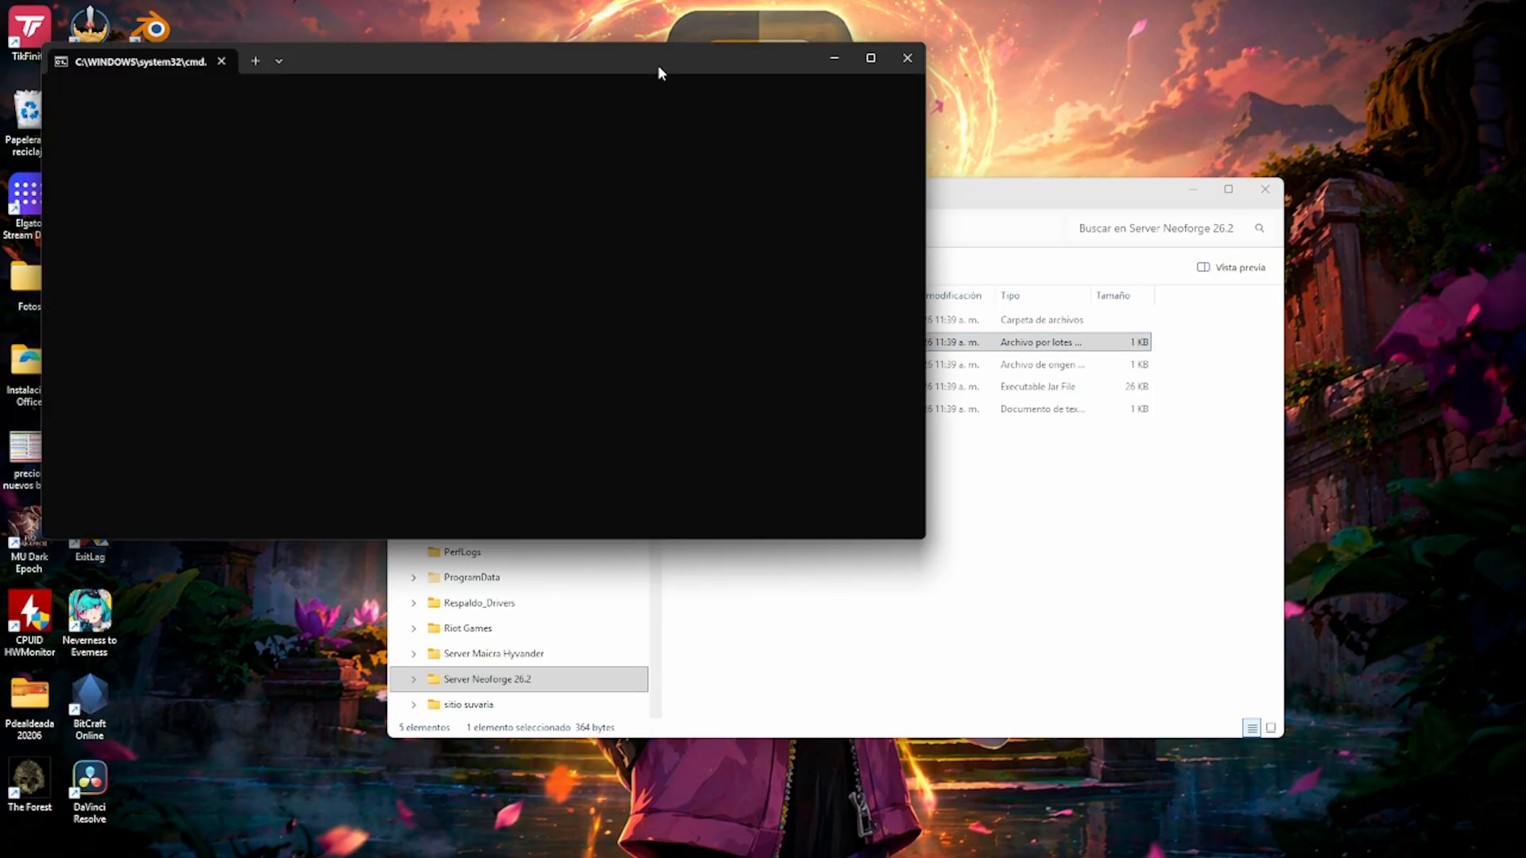
pyautogui.moveTo(658, 72); pyautogui.dragTo(1163, 47)
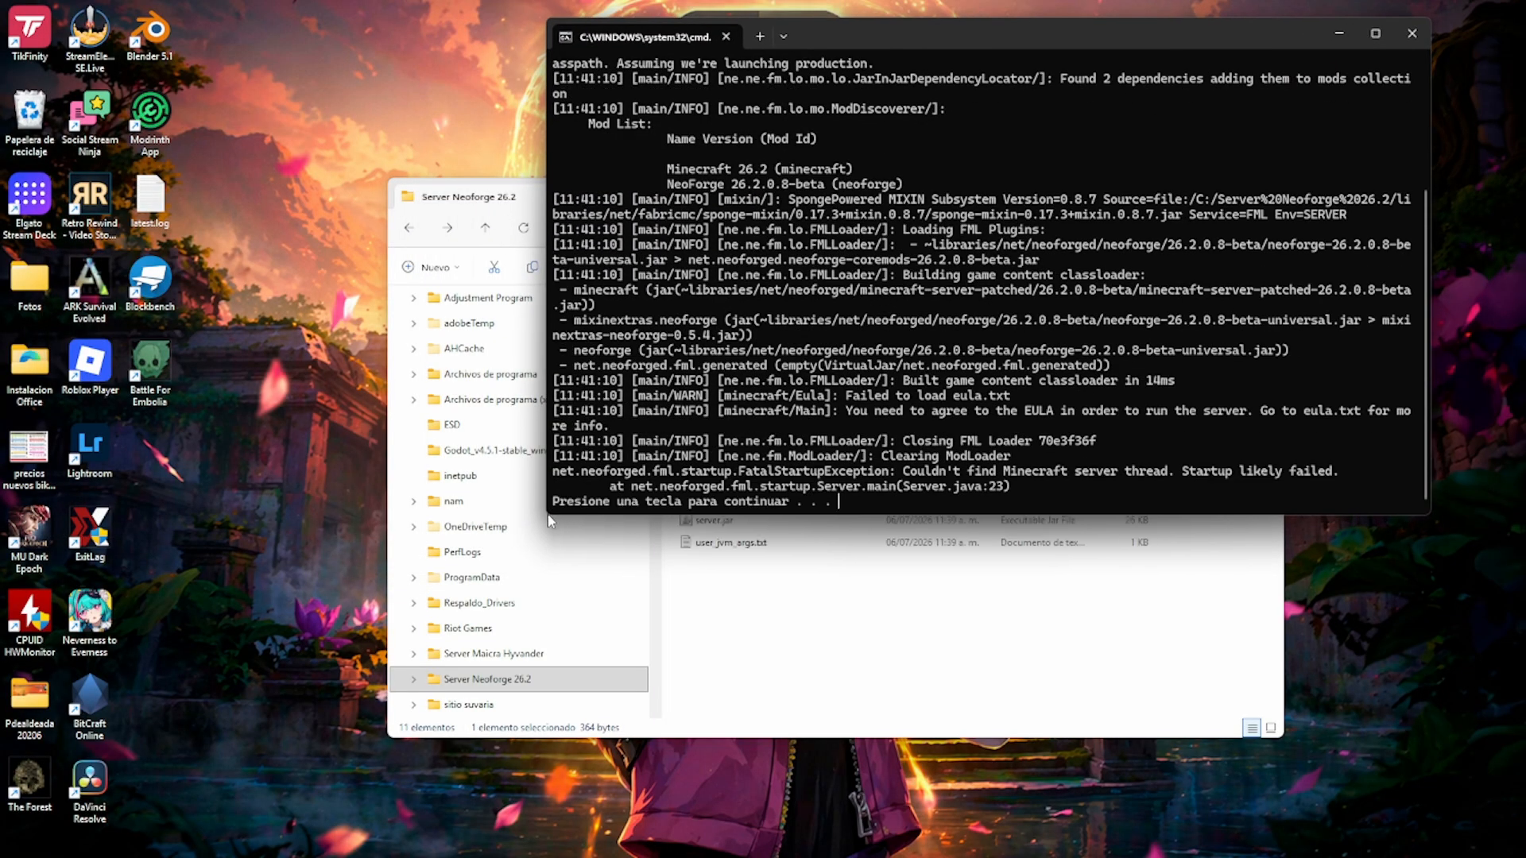
pyautogui.moveTo(543, 517); pyautogui.dragTo(304, 802)
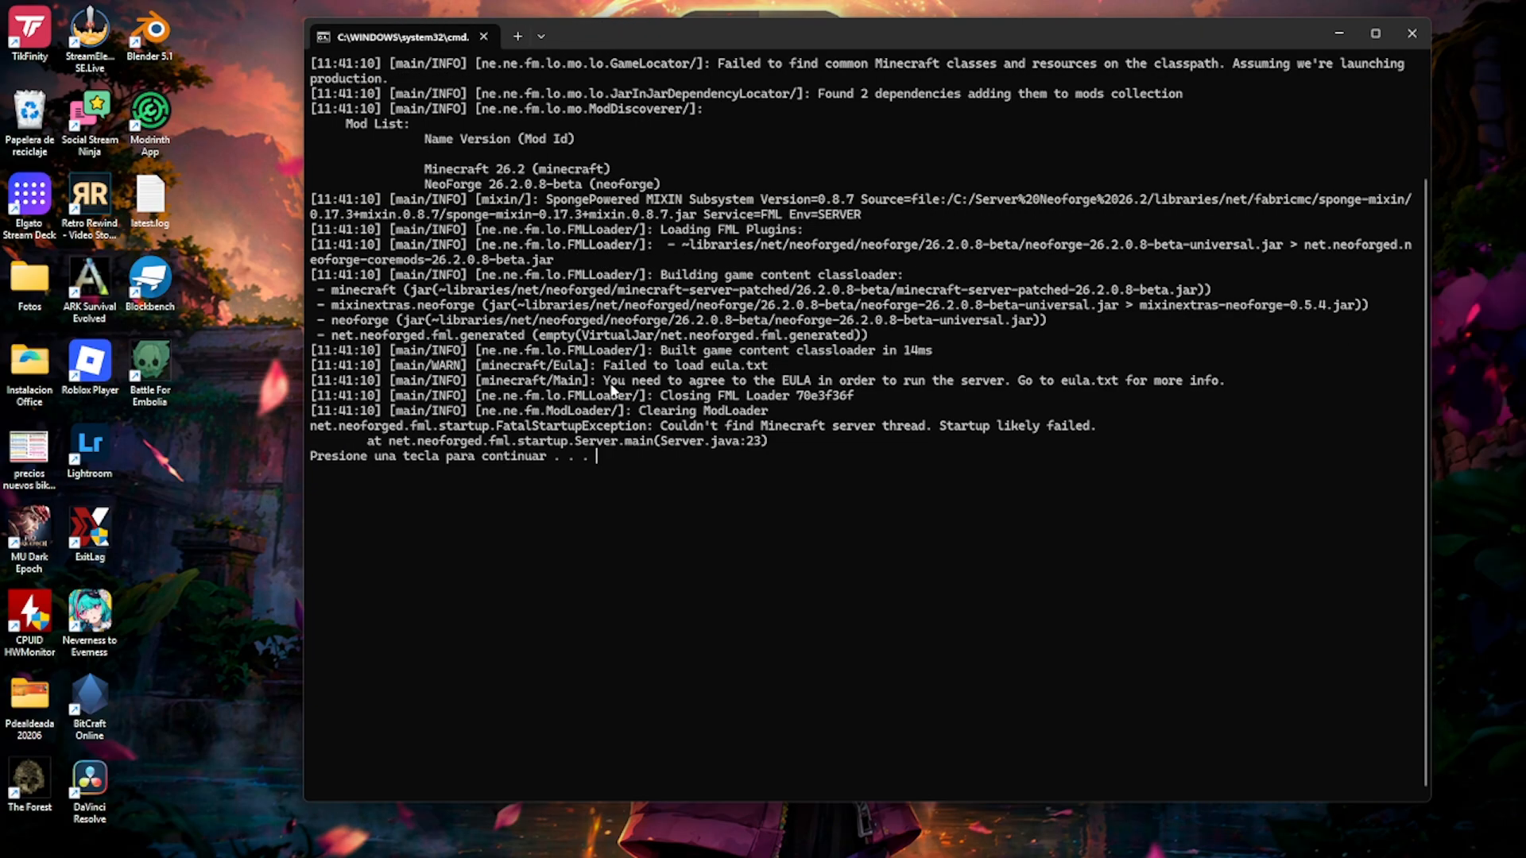
pyautogui.moveTo(610, 387); pyautogui.dragTo(827, 391)
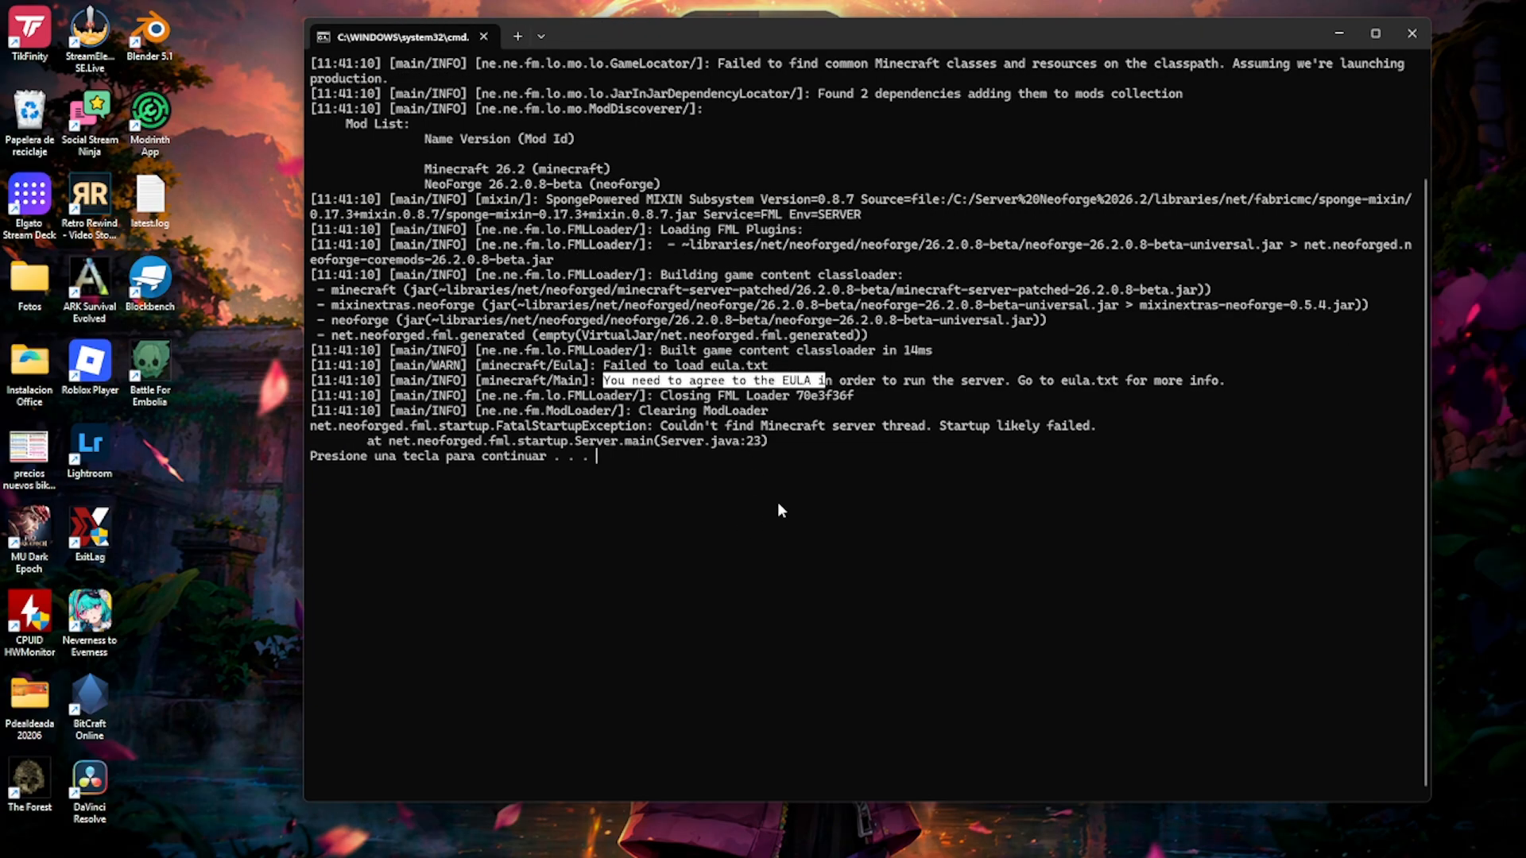
pyautogui.press('Return')
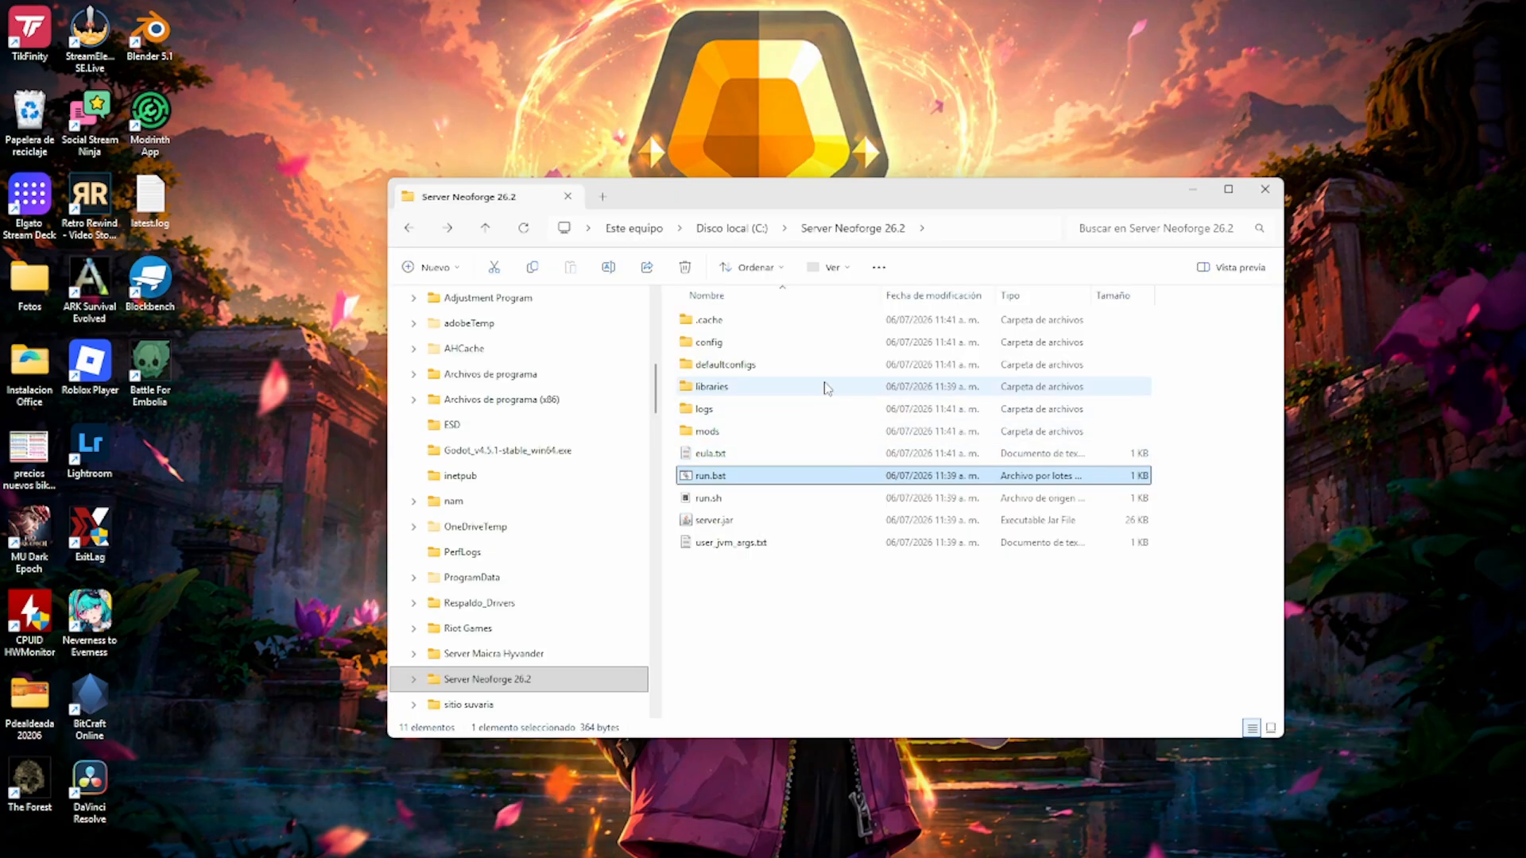
# - Edit eula.txt in Notepad so that it reads eula=true, and save the file
pyautogui.click(716, 455)
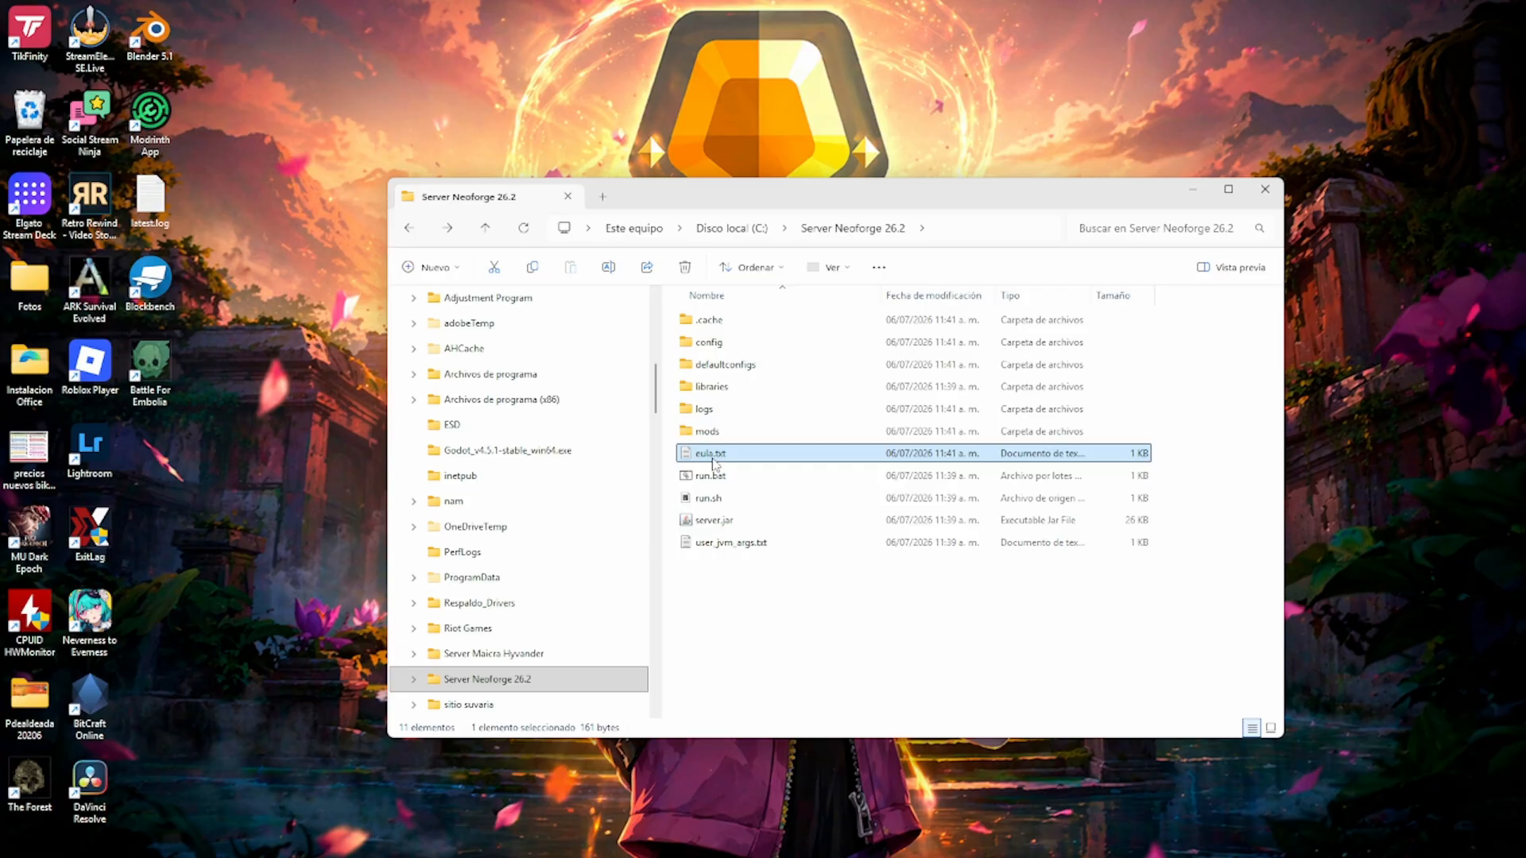
pyautogui.rightClick(633, 505)
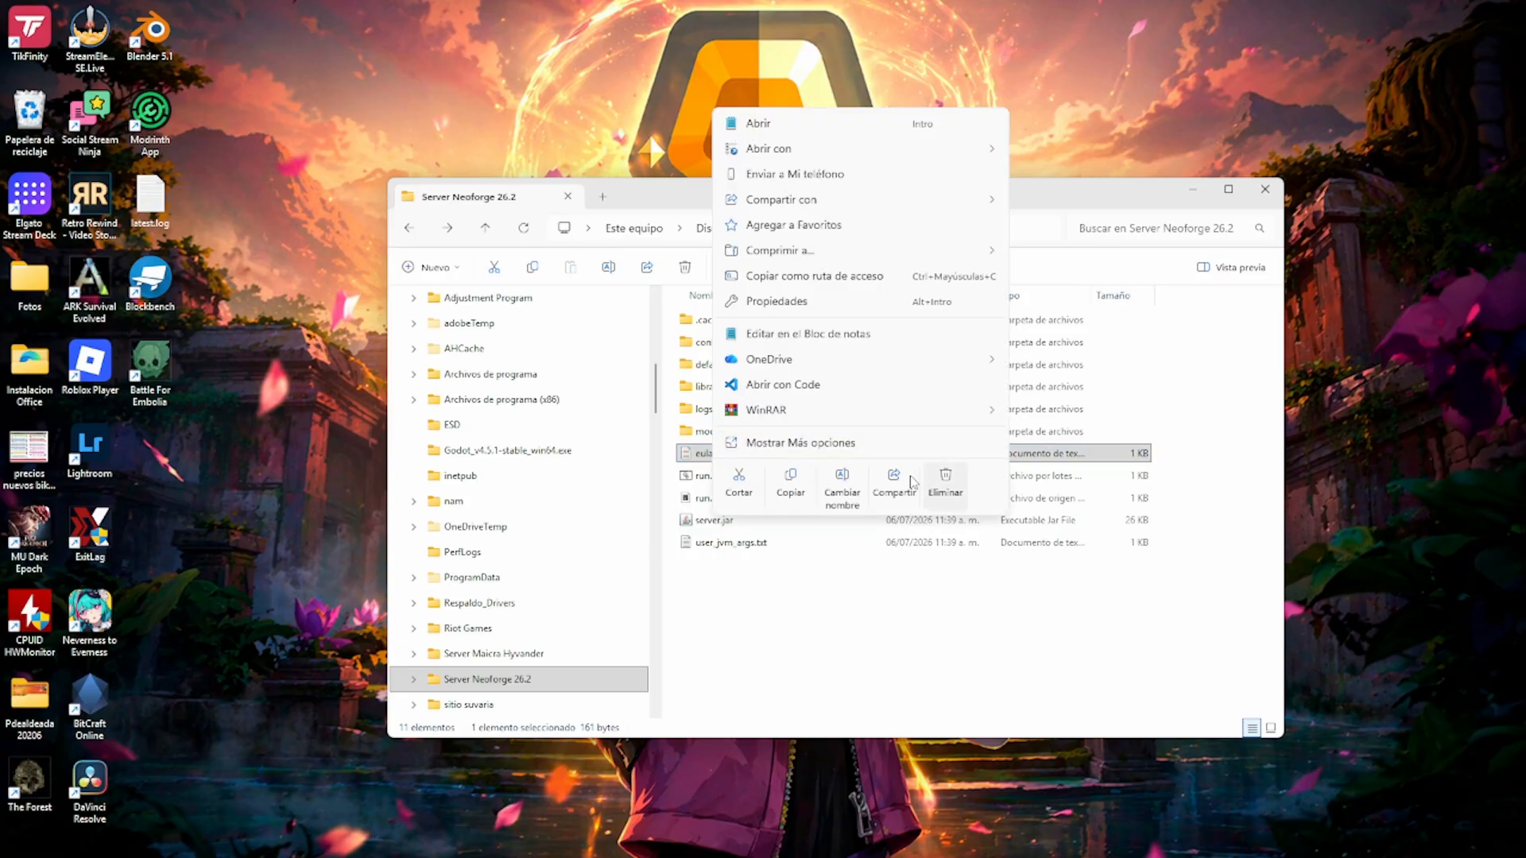
pyautogui.click(803, 333)
pyautogui.moveTo(691, 375); pyautogui.dragTo(589, 382)
pyautogui.write('true')
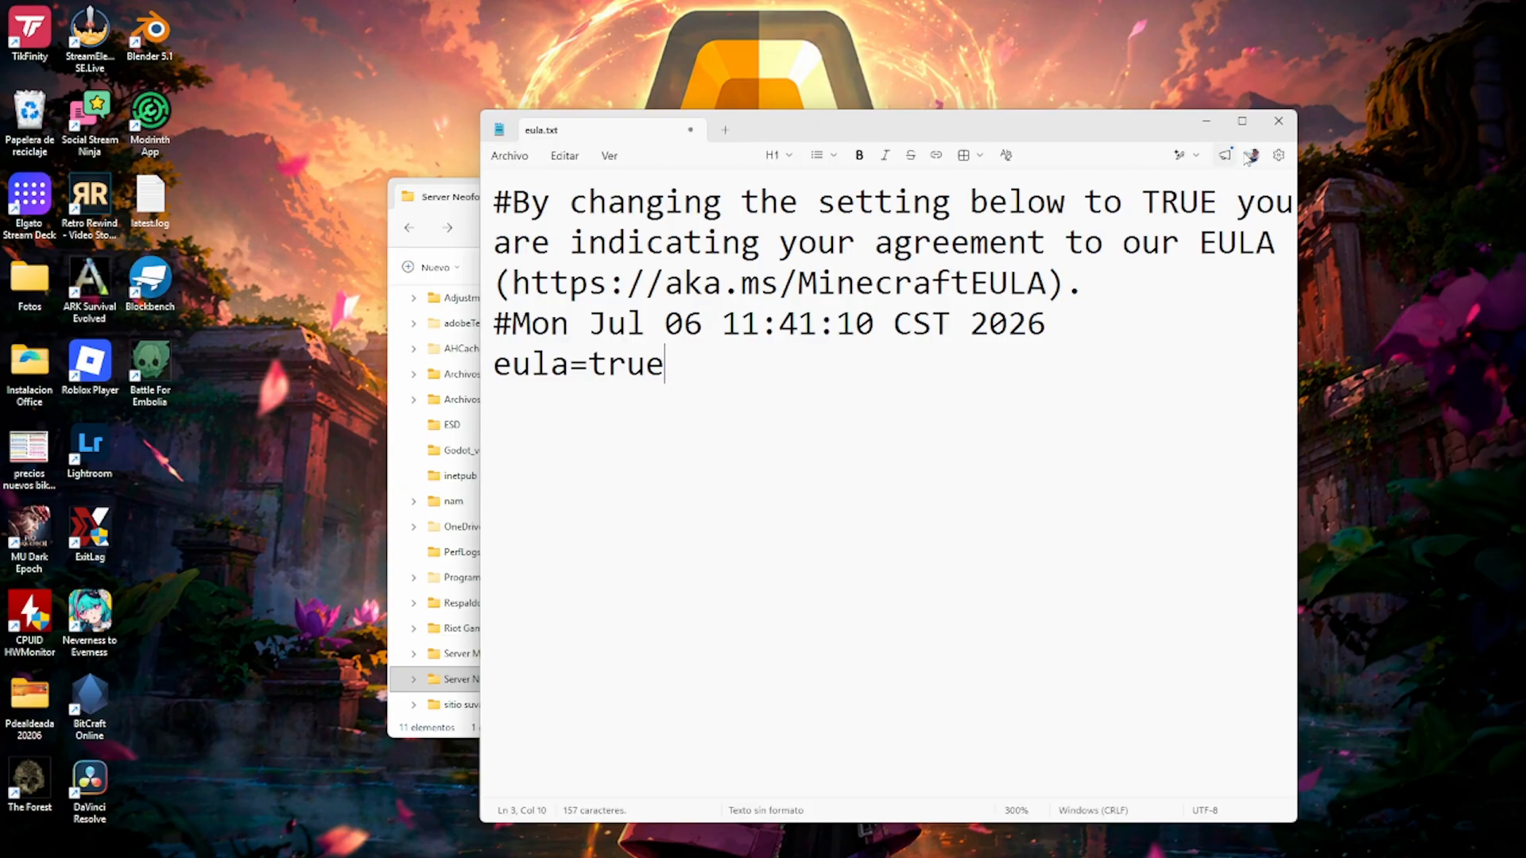
pyautogui.click(1278, 124)
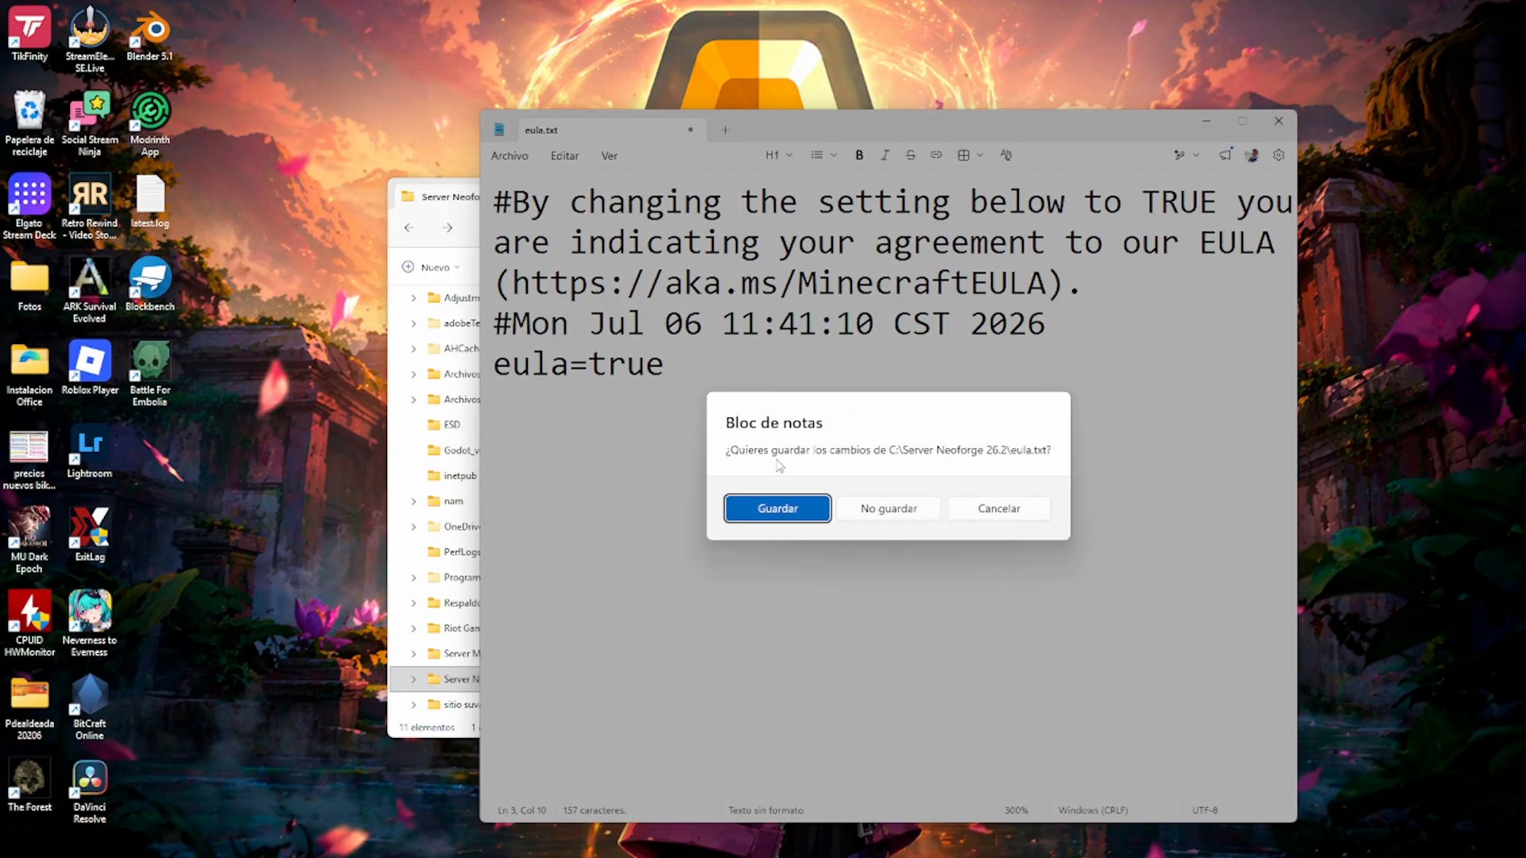
pyautogui.click(777, 507)
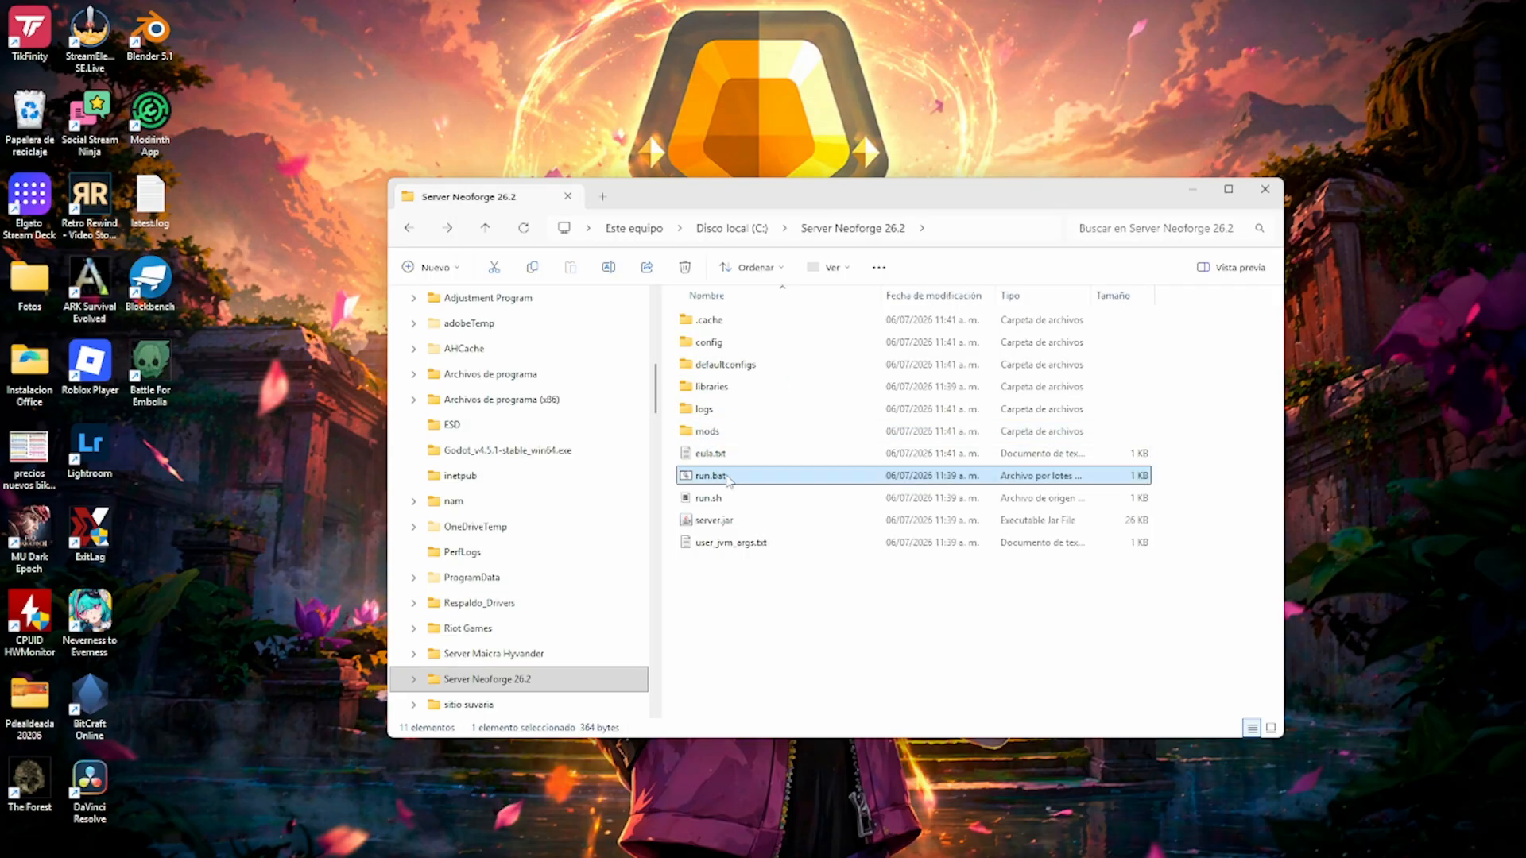
# - Start the server again with run.bat and bring its console in front of the Minecraft server window
pyautogui.doubleClick(710, 476)
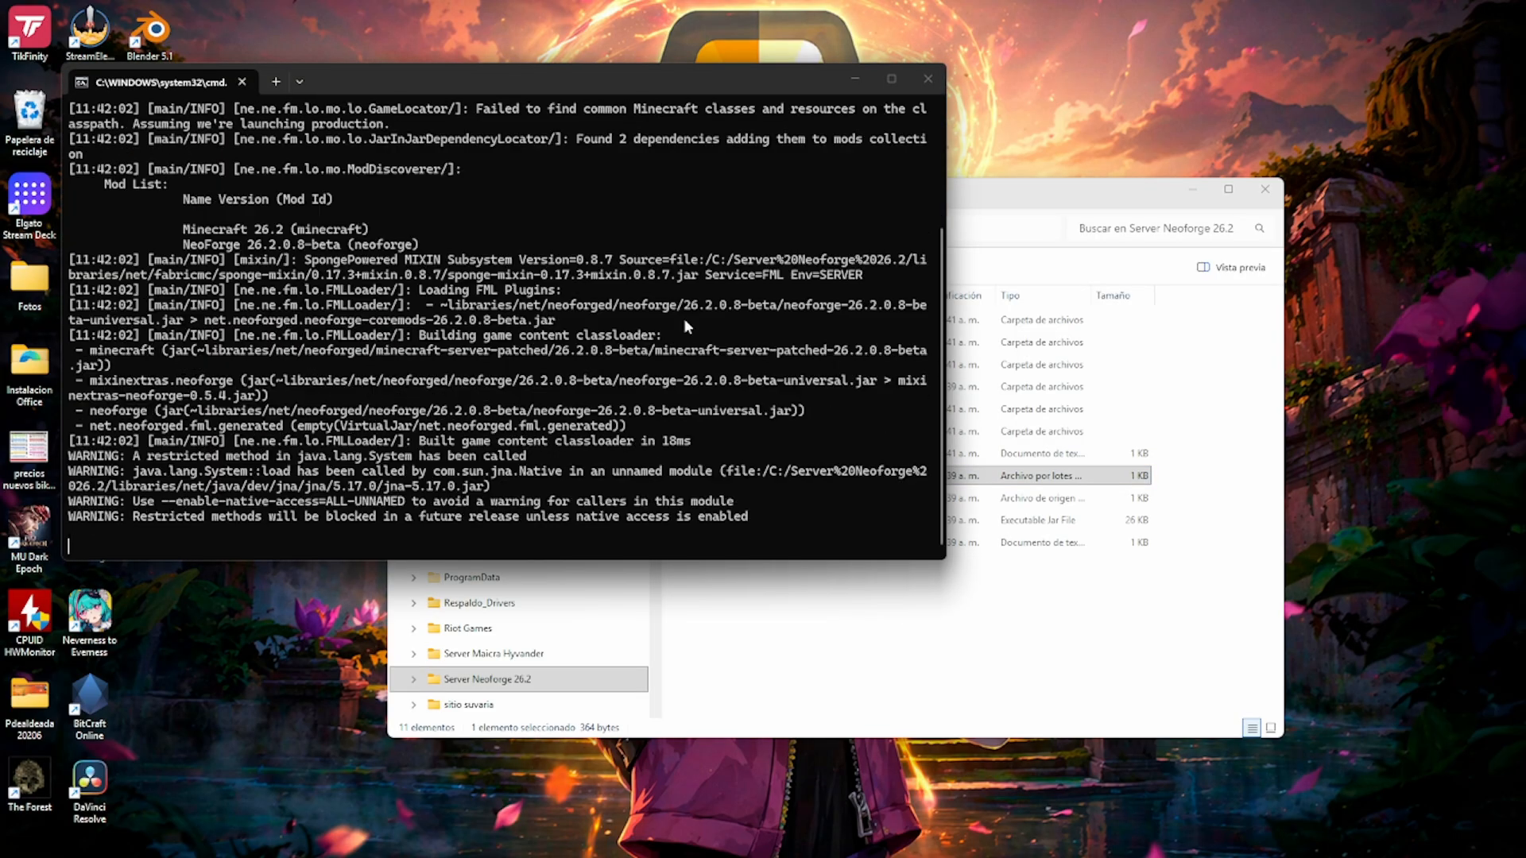
pyautogui.moveTo(647, 79); pyautogui.dragTo(1039, 146)
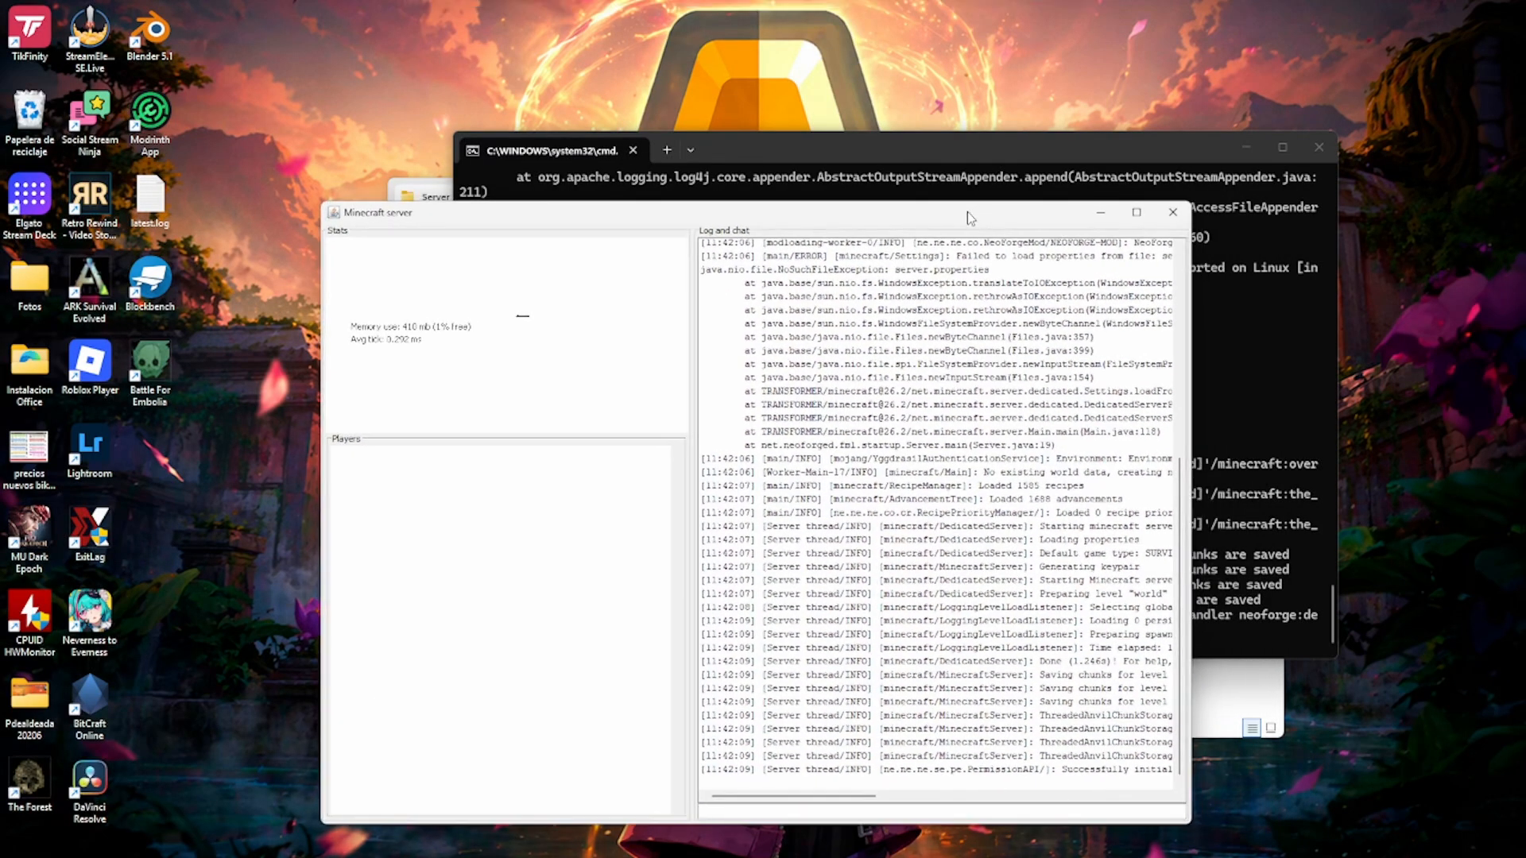
pyautogui.click(1049, 147)
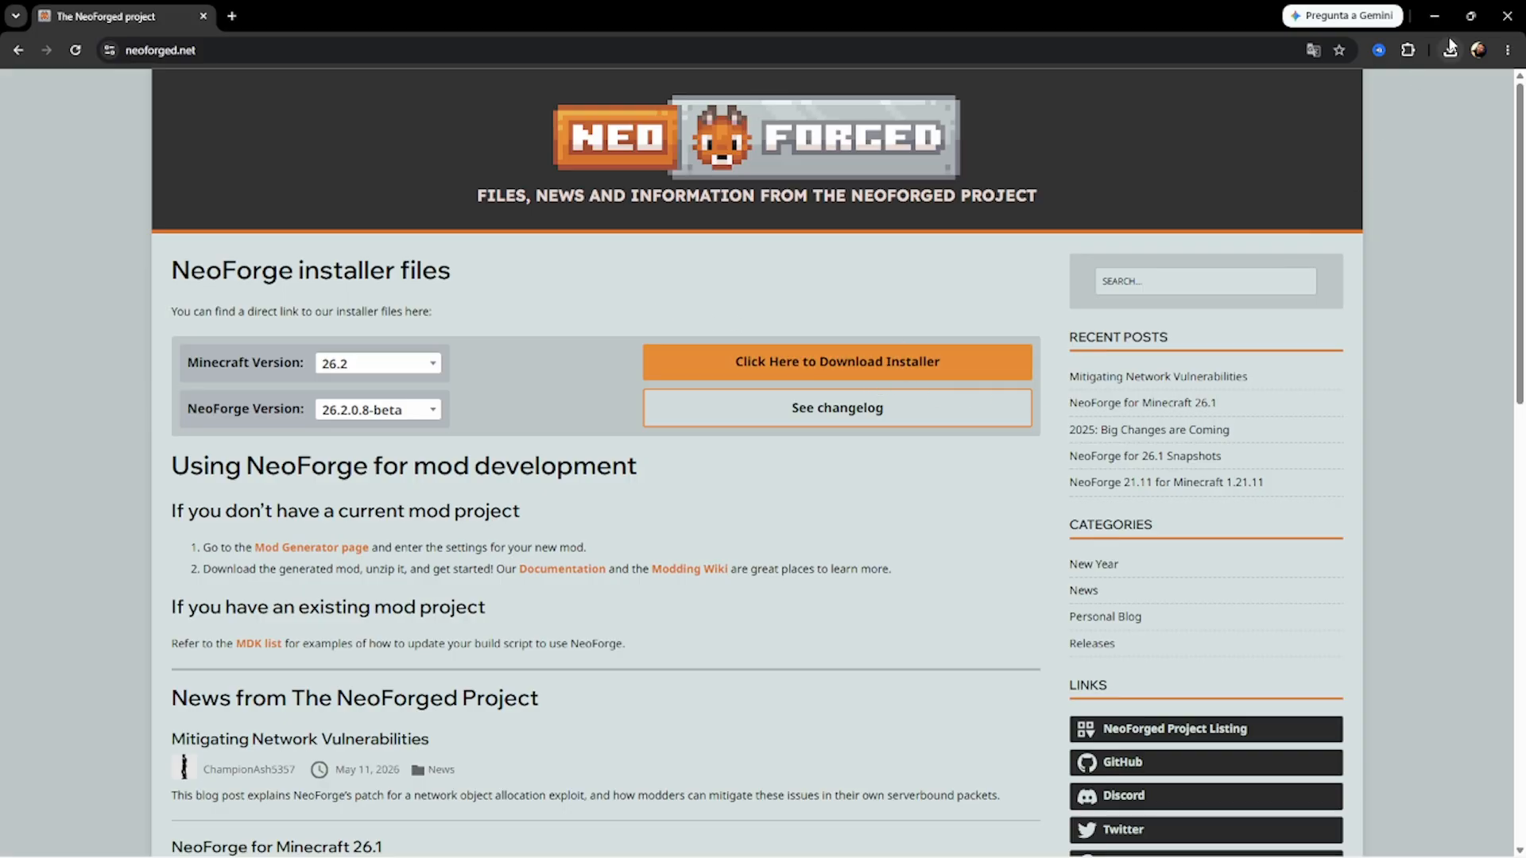
# - Reopen the downloaded NeoForge installer and install the client into the default .minecraft folder
pyautogui.click(1450, 52)
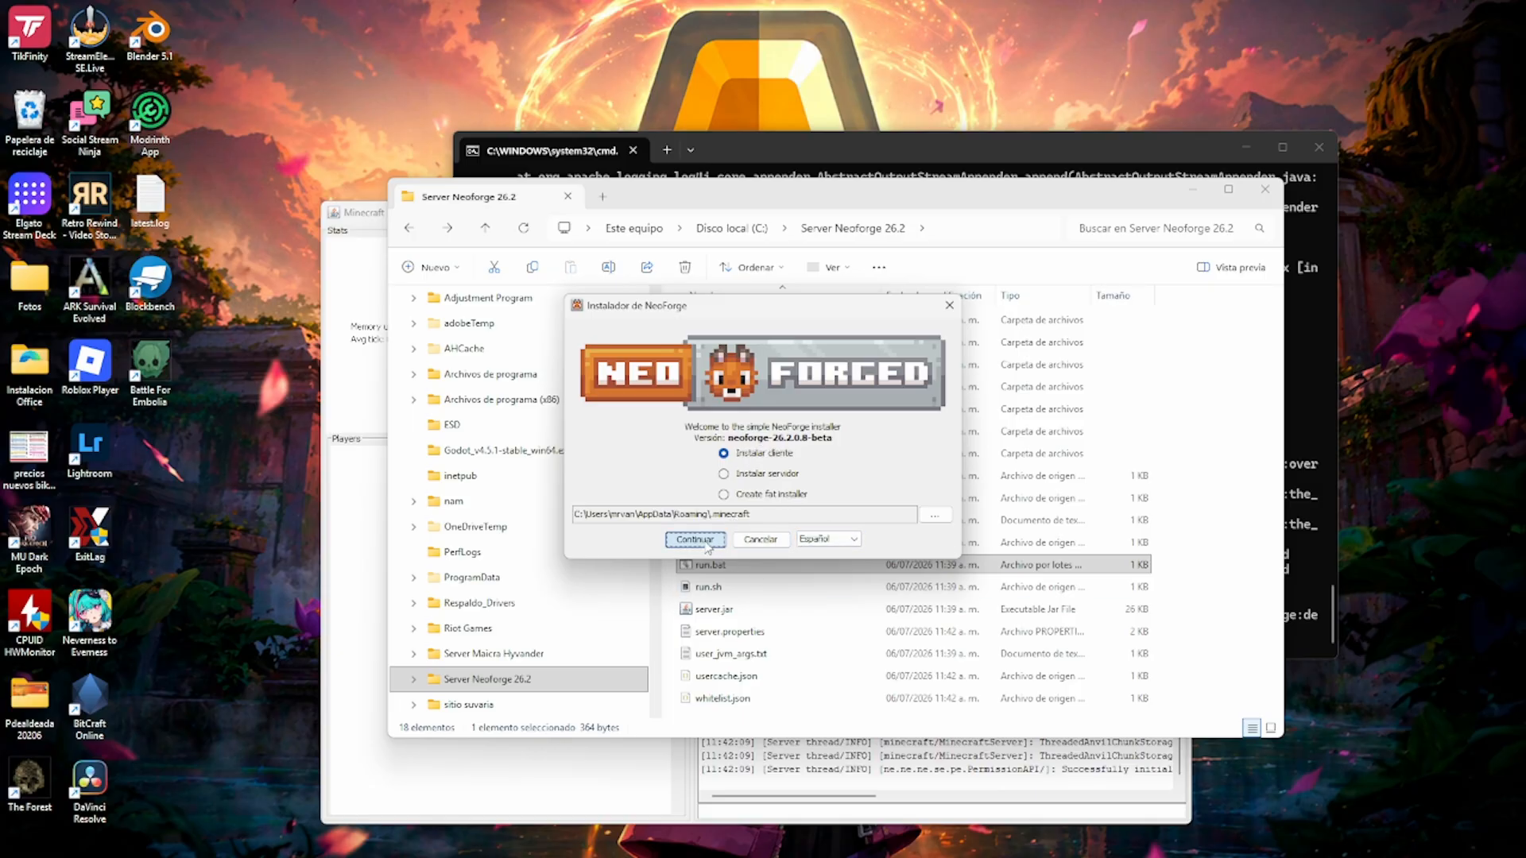
pyautogui.click(705, 543)
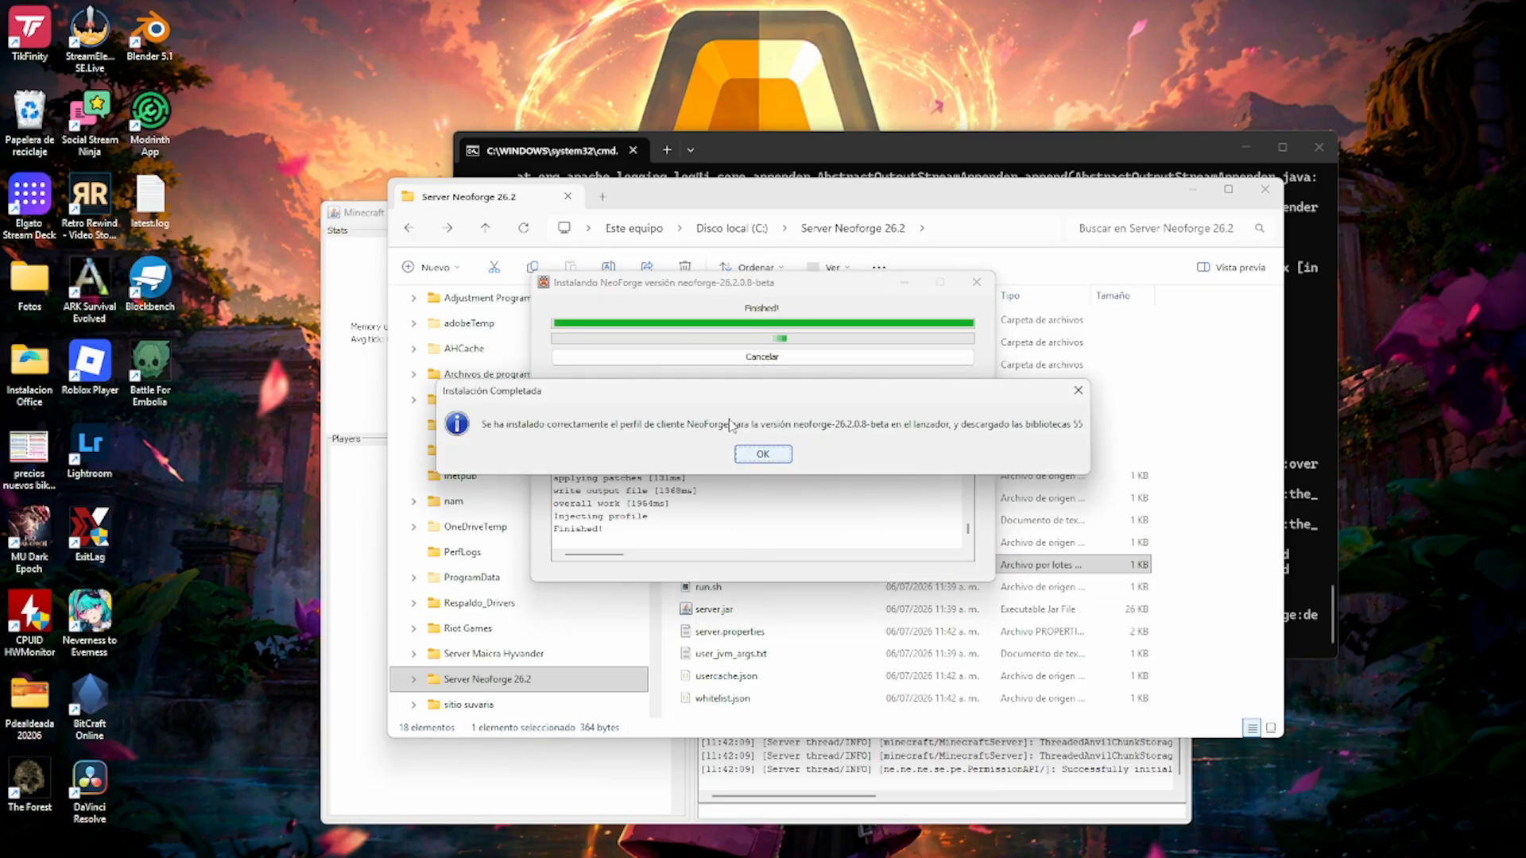
pyautogui.click(763, 454)
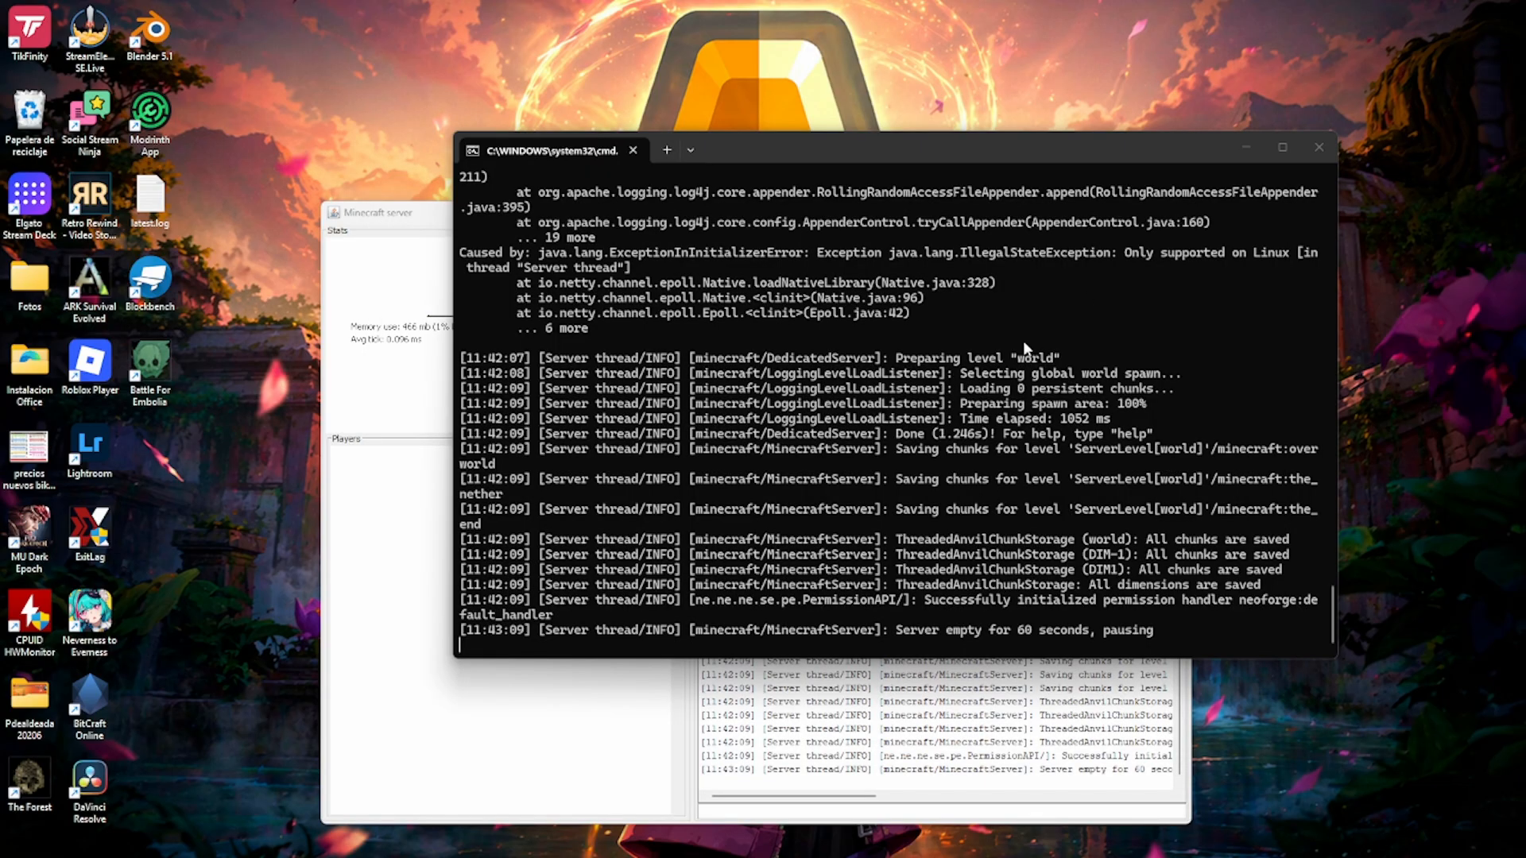
# - Switch to the Minecraft Launcher, choose the NeoForge neoforge-26.2.0.8-beta installation, and launch it despite the modified-installation warning
pyautogui.moveTo(856, 852)
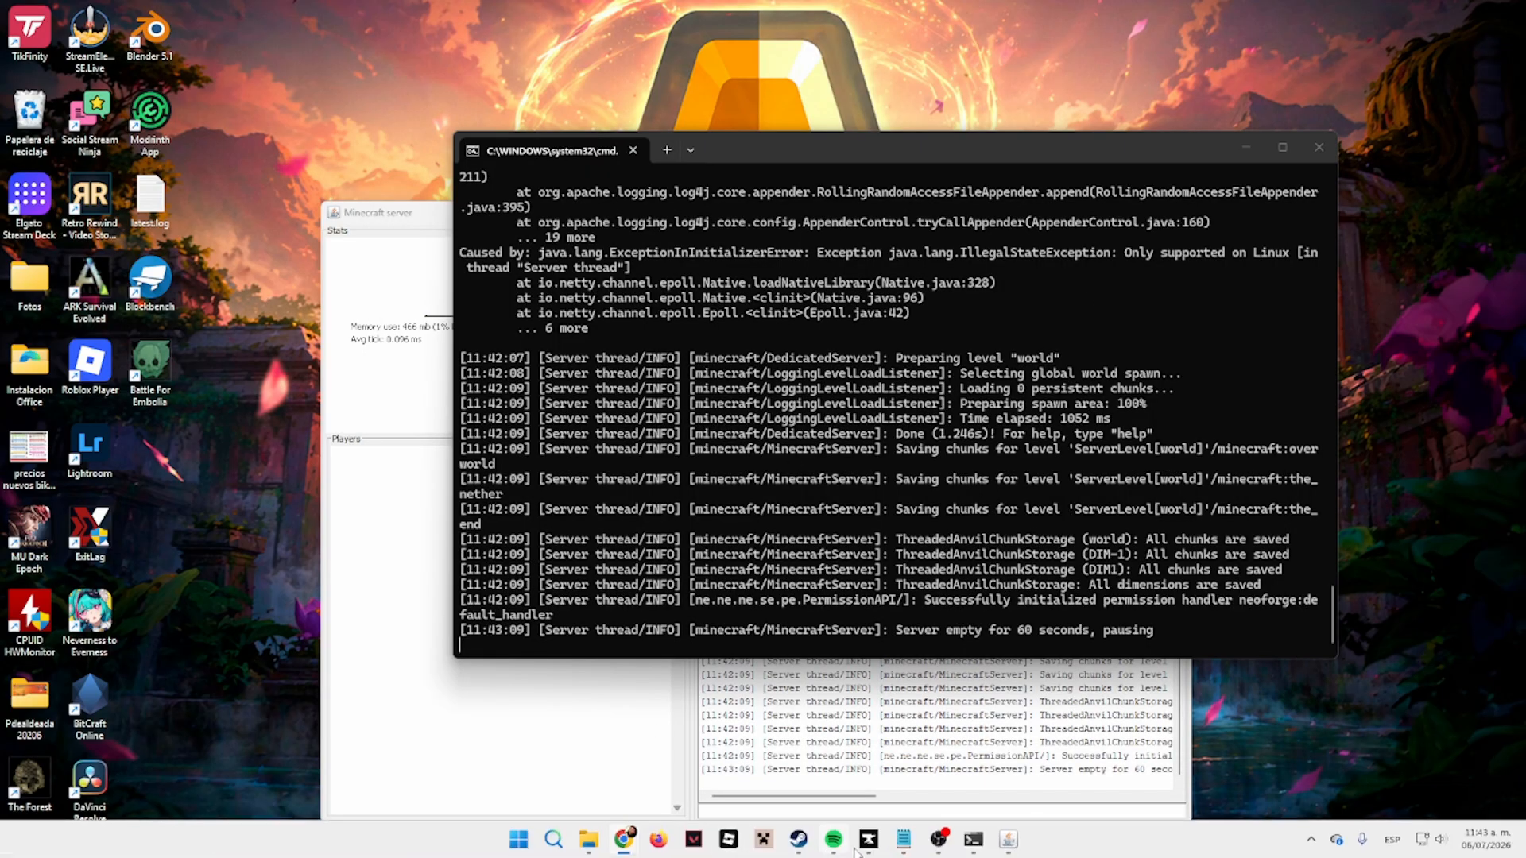
pyautogui.click(765, 840)
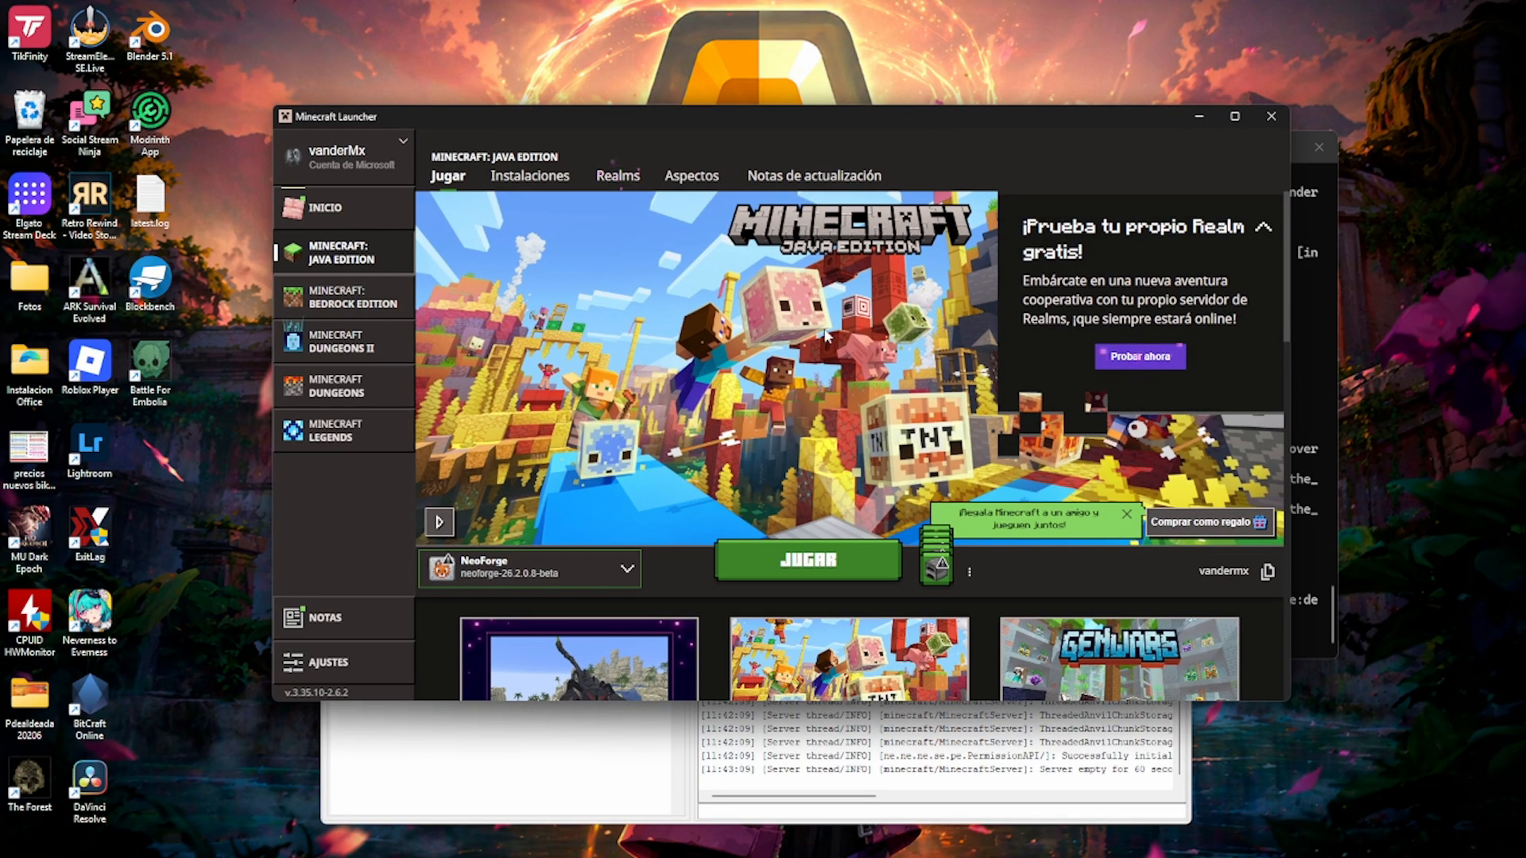
pyautogui.moveTo(511, 587)
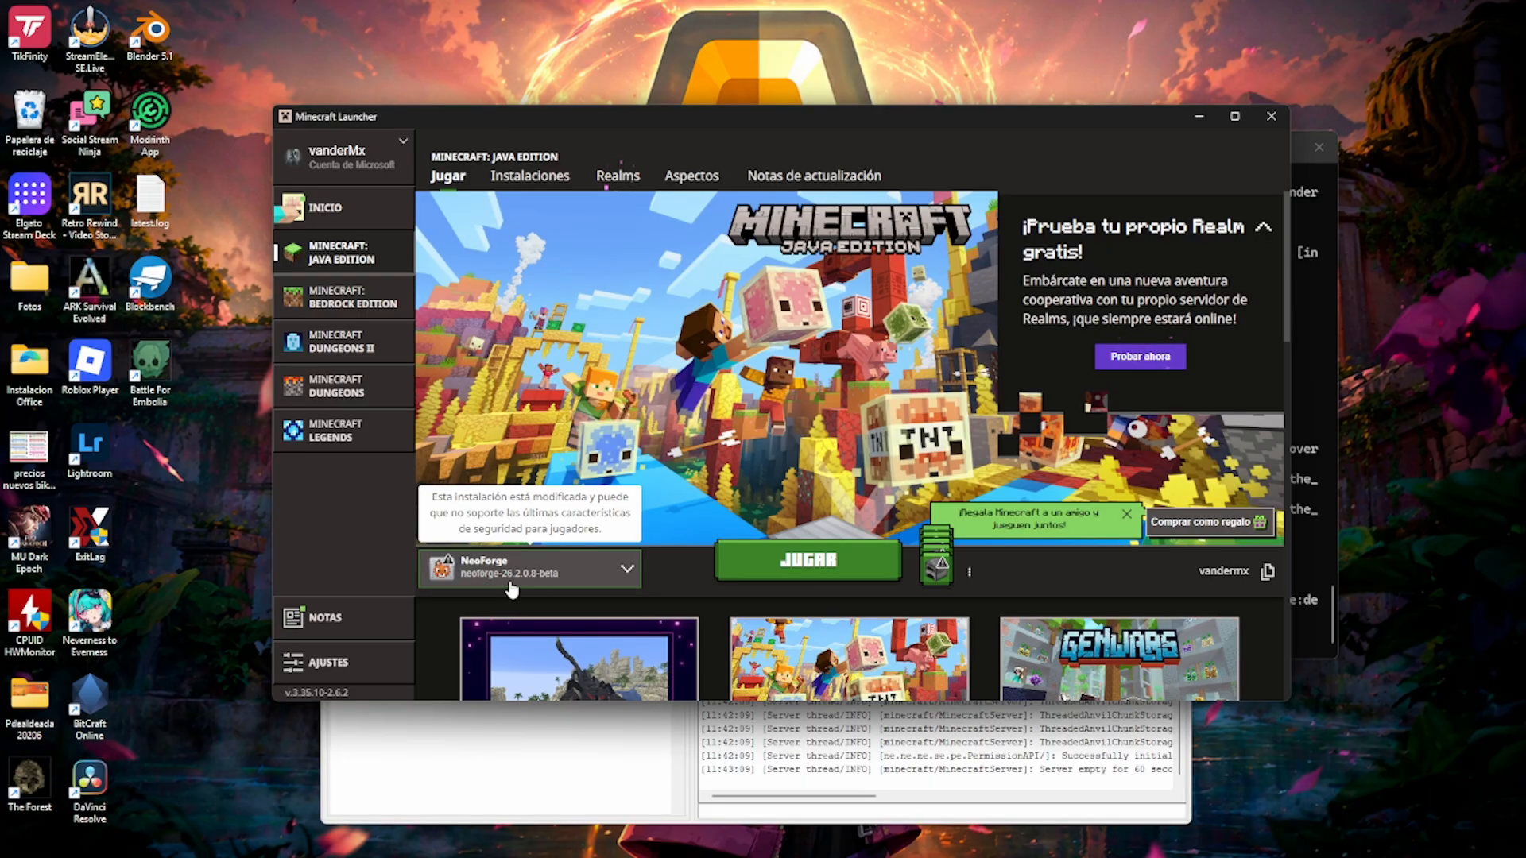
pyautogui.click(614, 583)
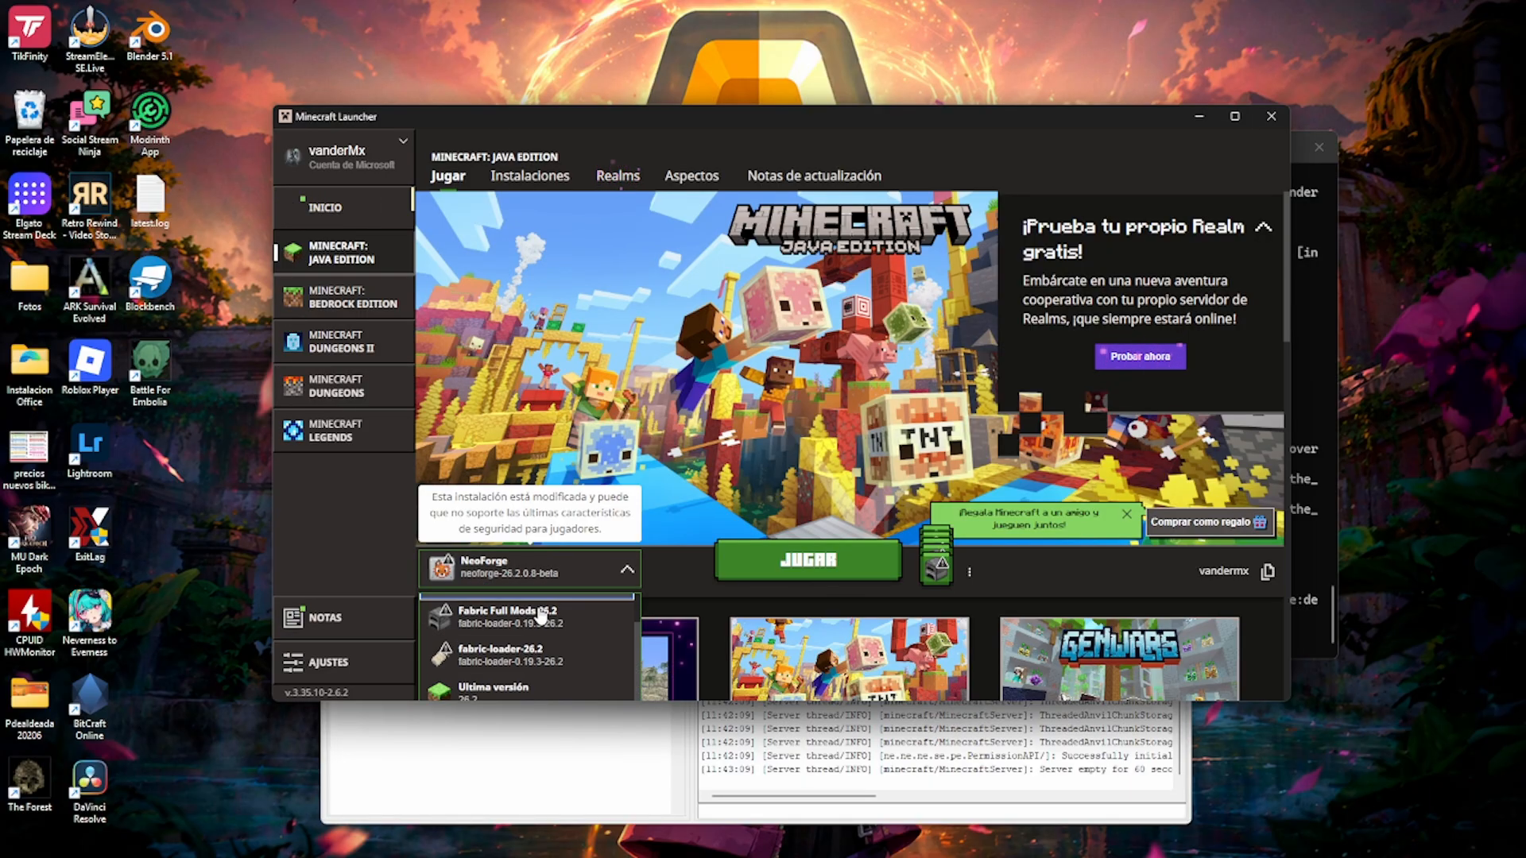
pyautogui.scroll(1, 539, 636)
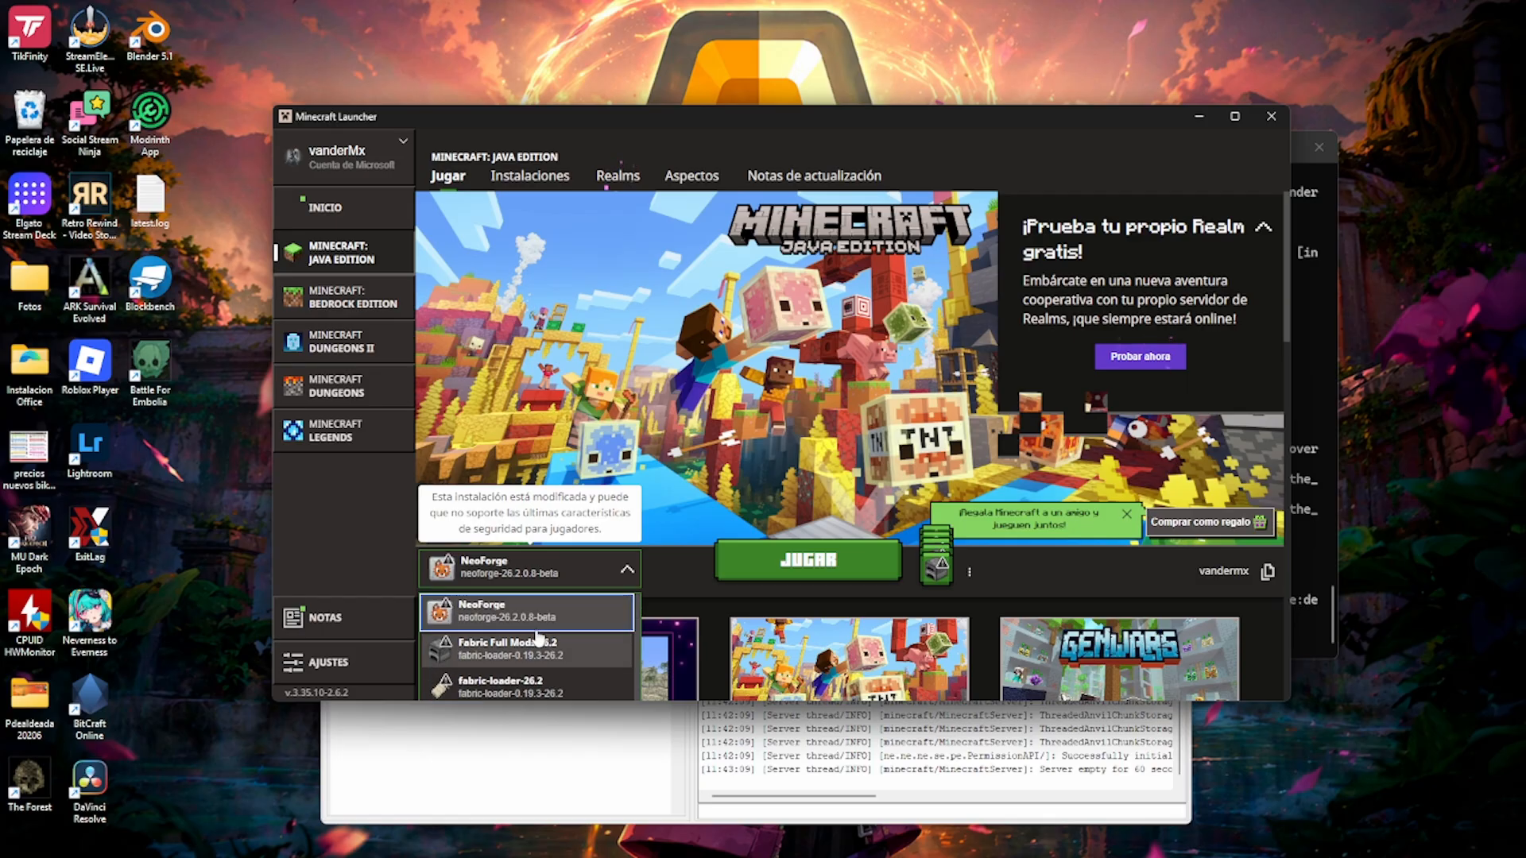
pyautogui.click(539, 612)
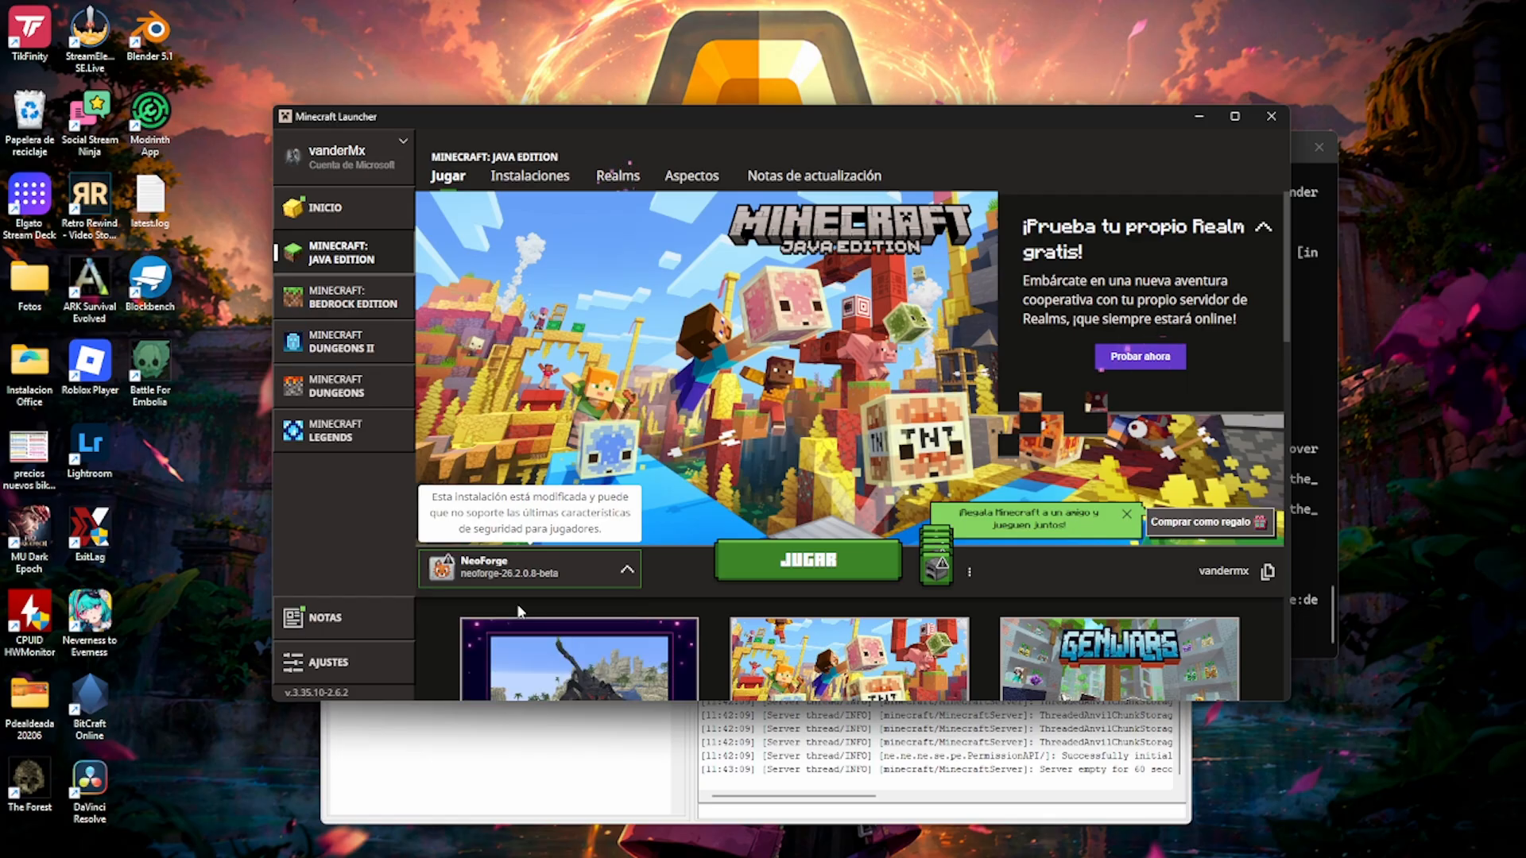
pyautogui.click(810, 566)
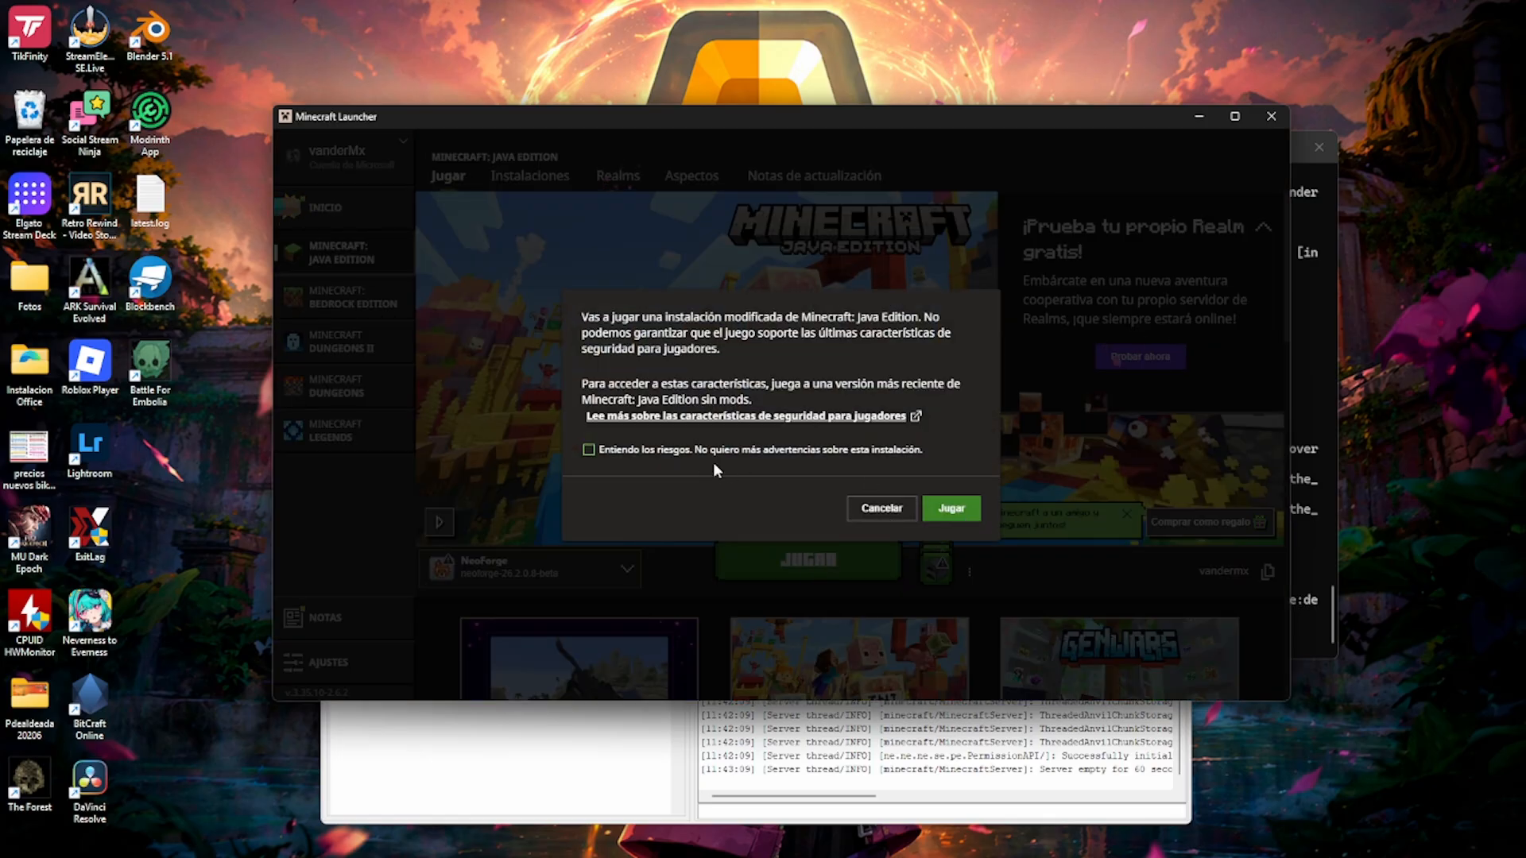
pyautogui.click(950, 513)
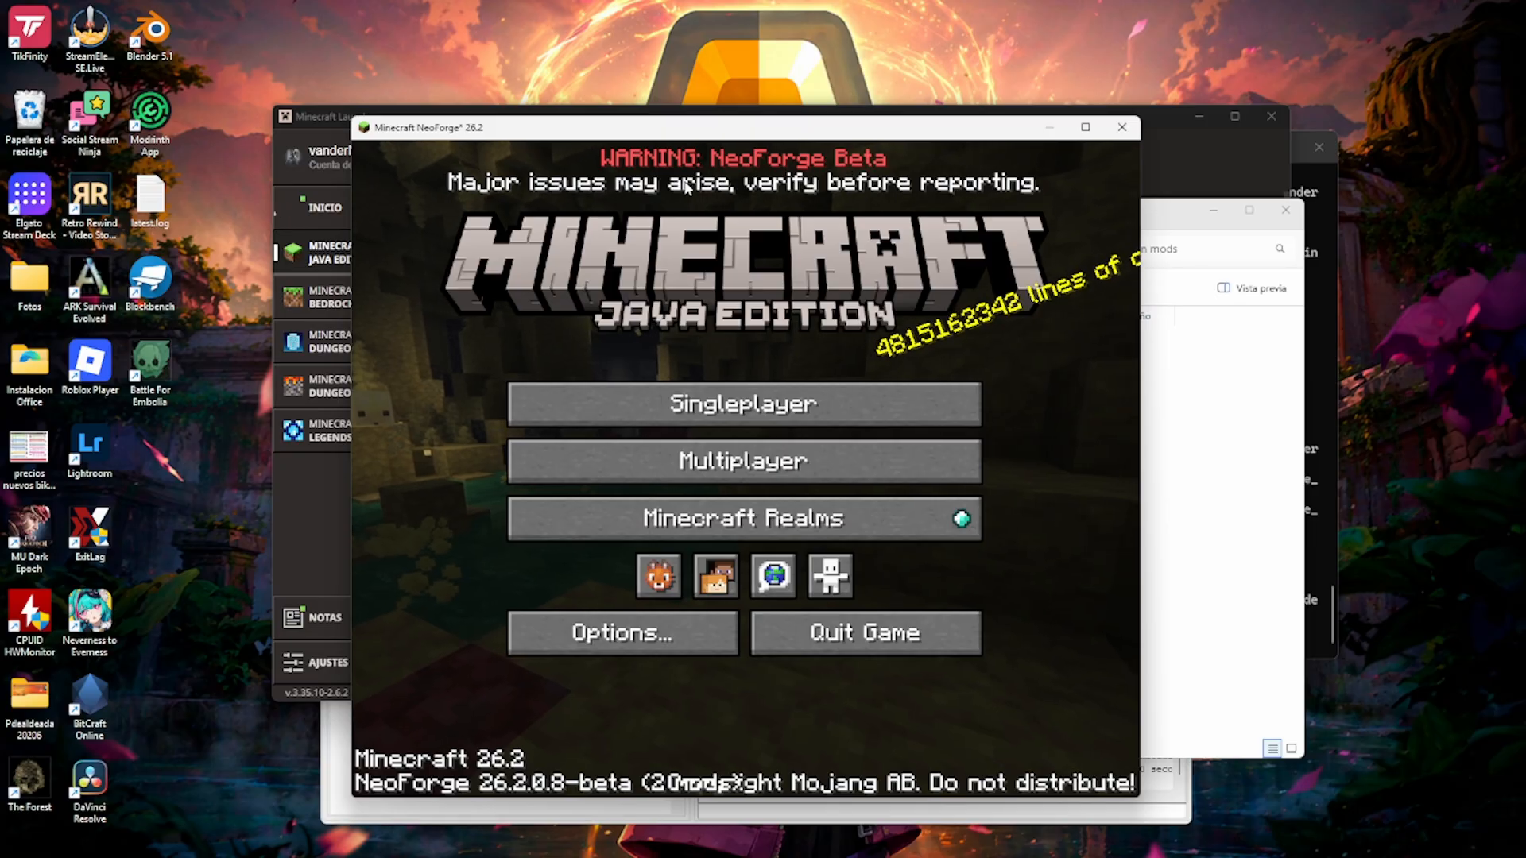
# - Add a multiplayer server named "server neoforge 26.2" with the address localhost and save the entry
pyautogui.click(780, 463)
pyautogui.click(977, 707)
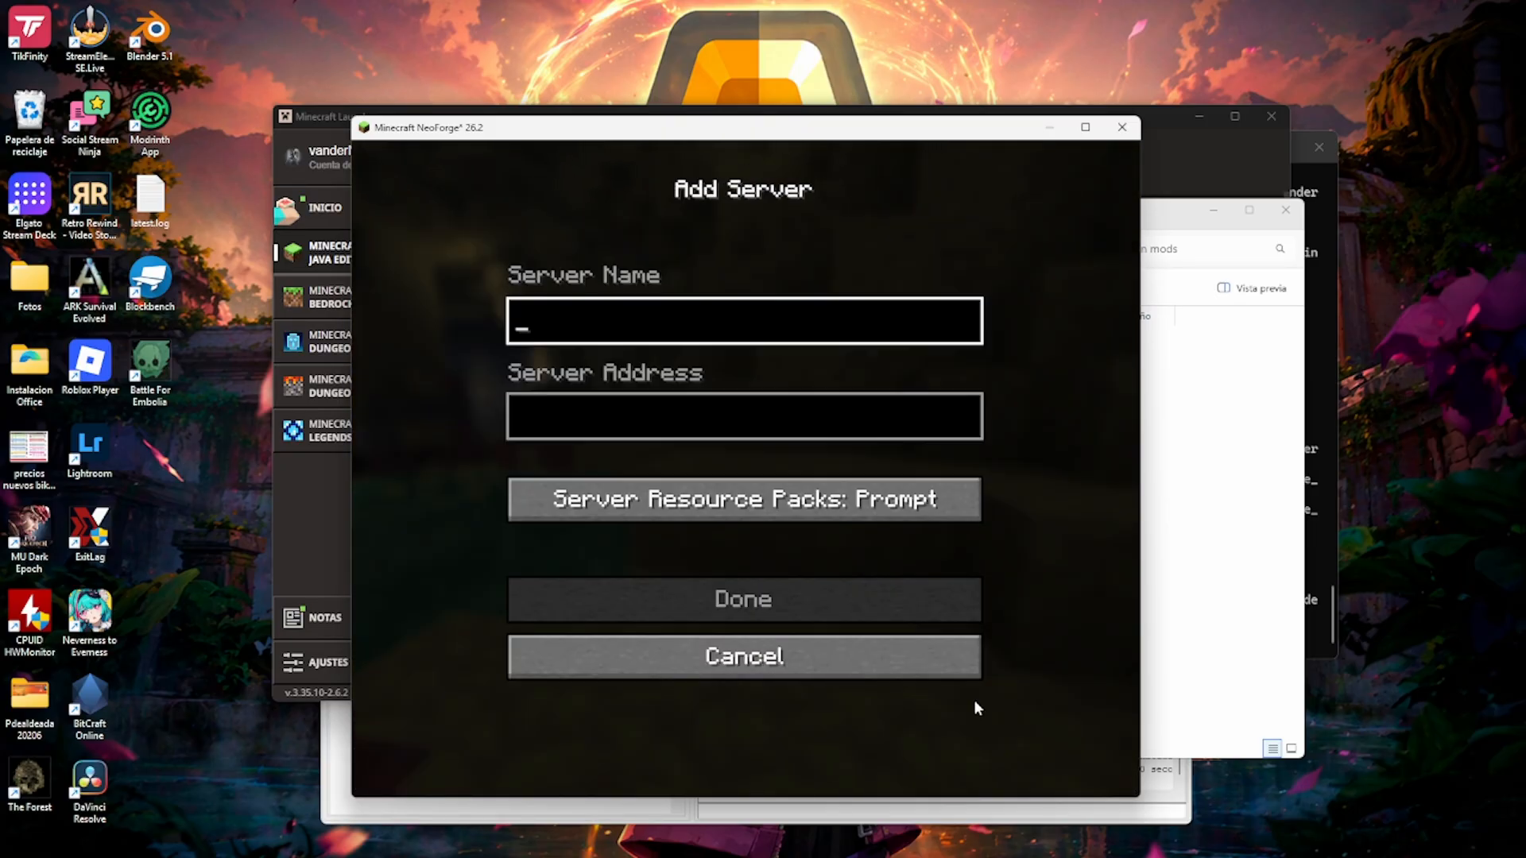
pyautogui.write('lo')
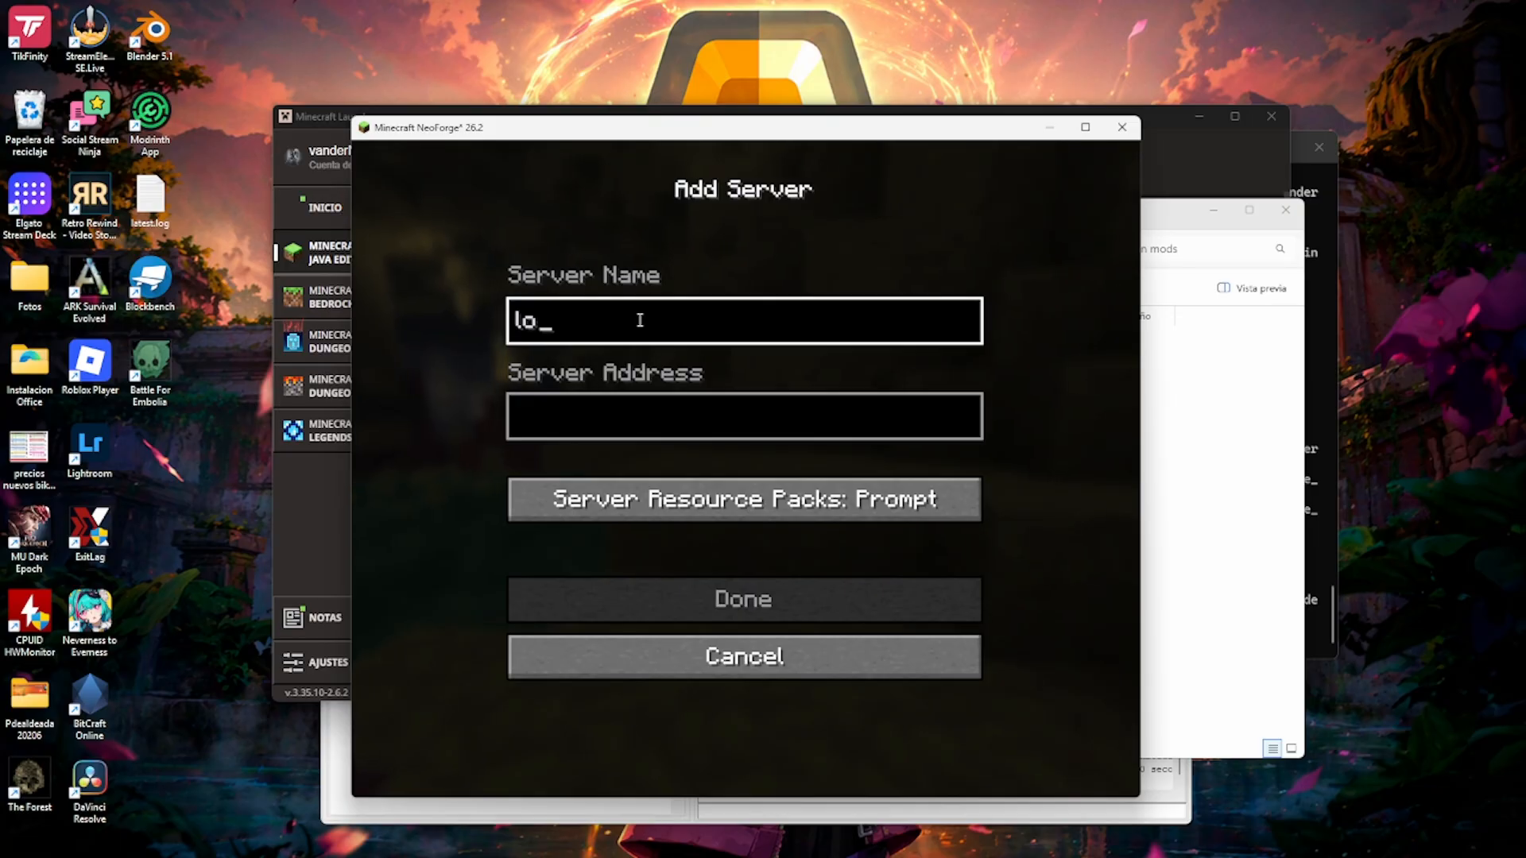
pyautogui.hotkey('ctrl', 'a')
pyautogui.write('server neoforge 26.2')
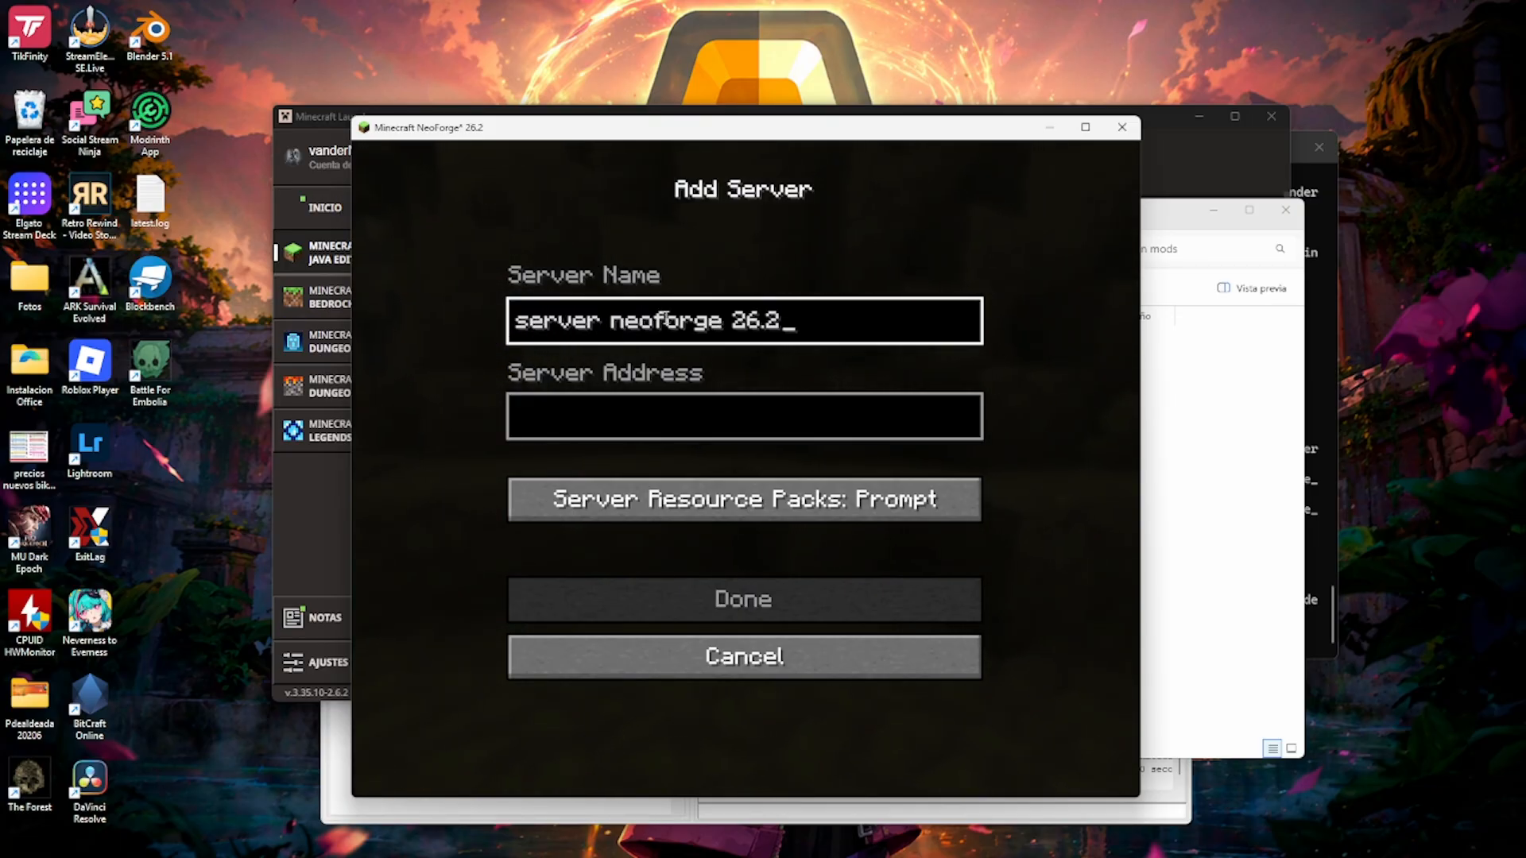
pyautogui.click(695, 419)
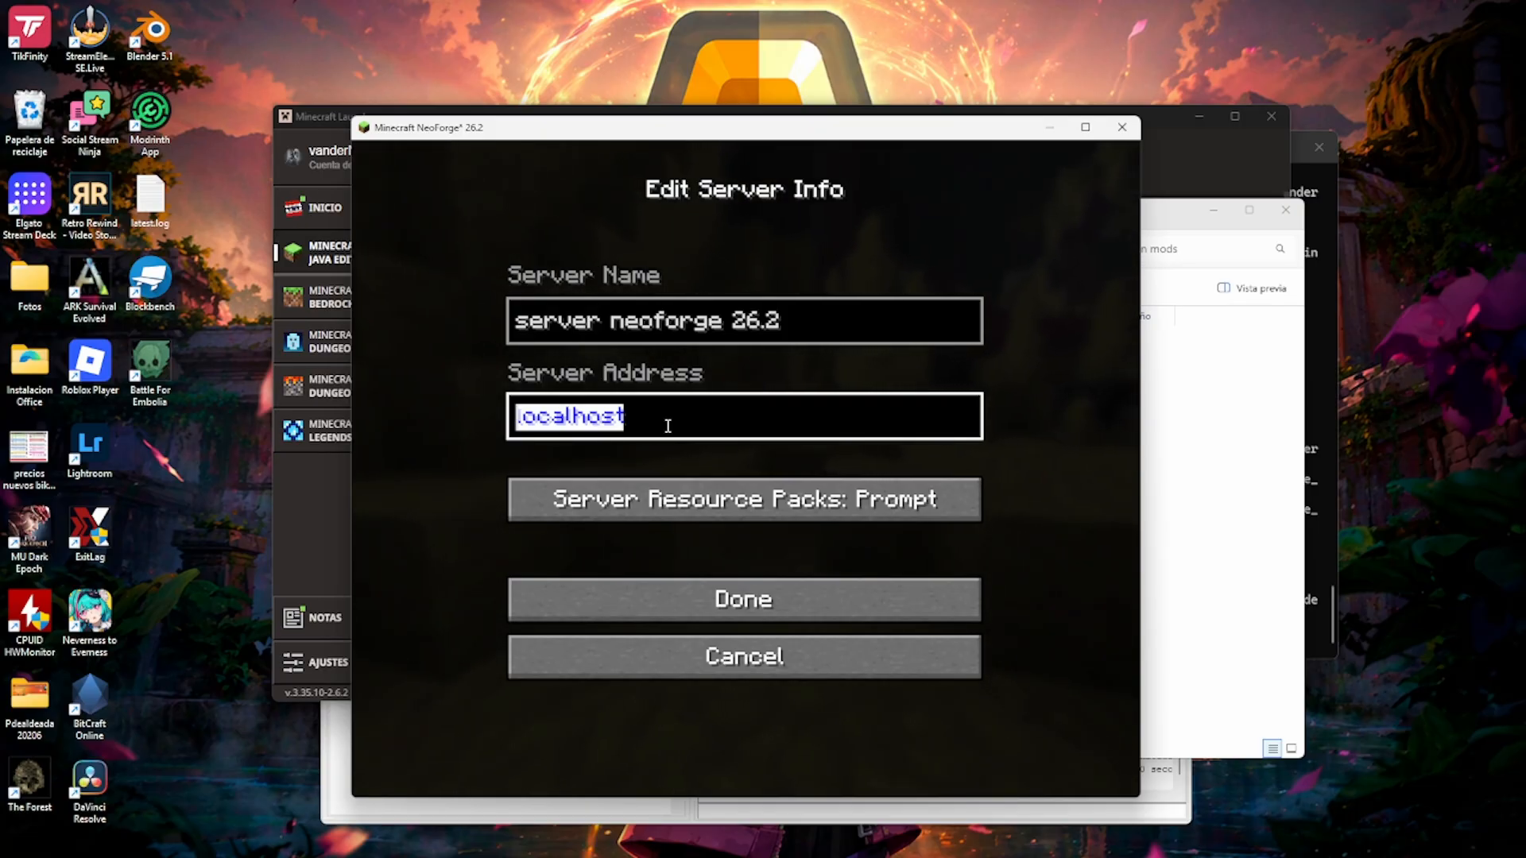
pyautogui.click(668, 426)
pyautogui.moveTo(646, 419); pyautogui.dragTo(499, 430)
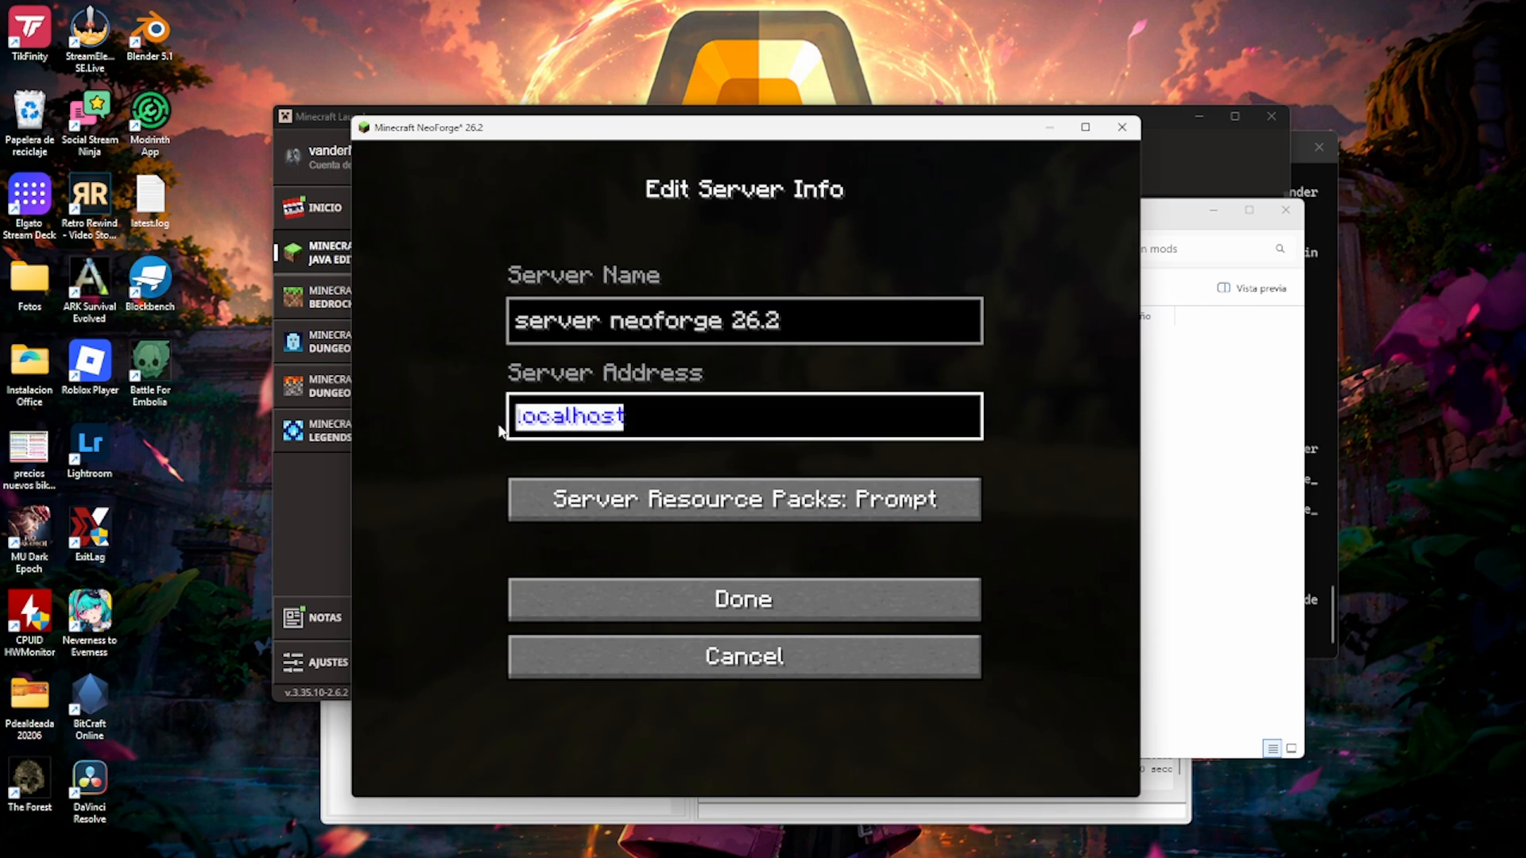
pyautogui.click(656, 419)
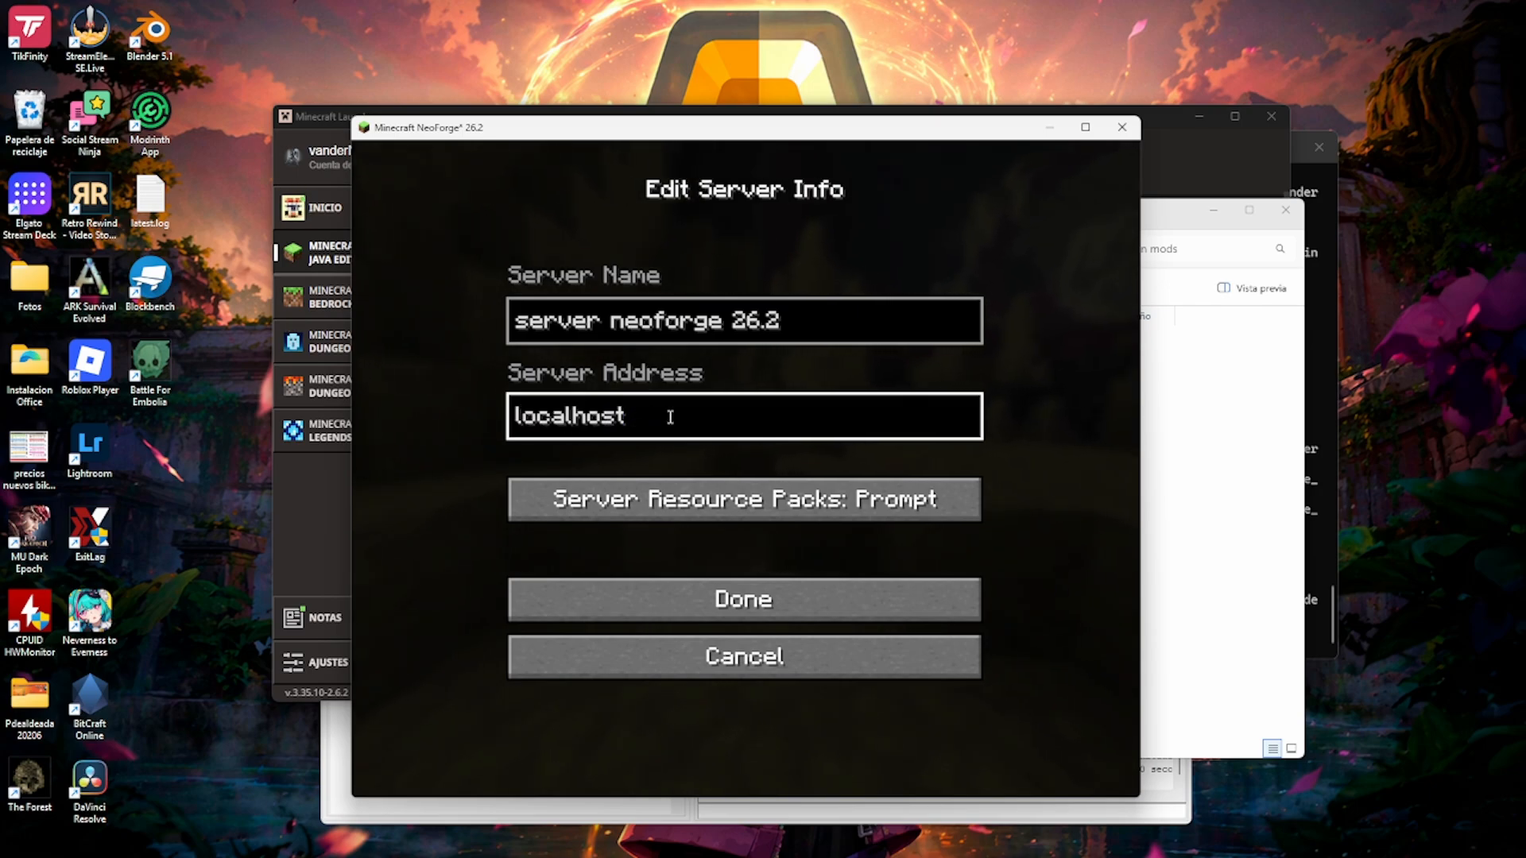
pyautogui.moveTo(670, 417); pyautogui.dragTo(470, 426)
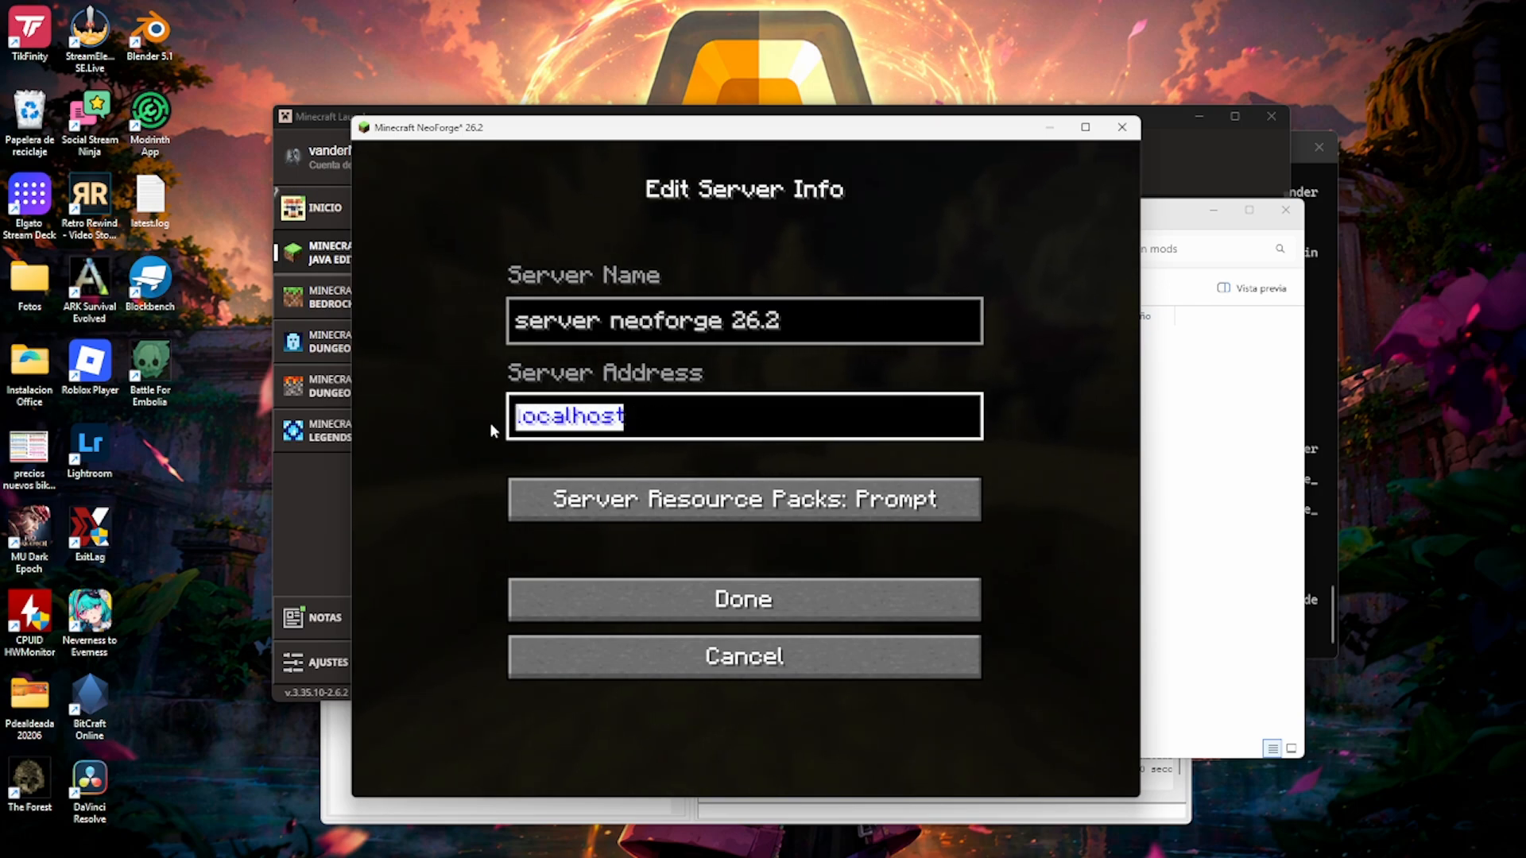
pyautogui.click(715, 600)
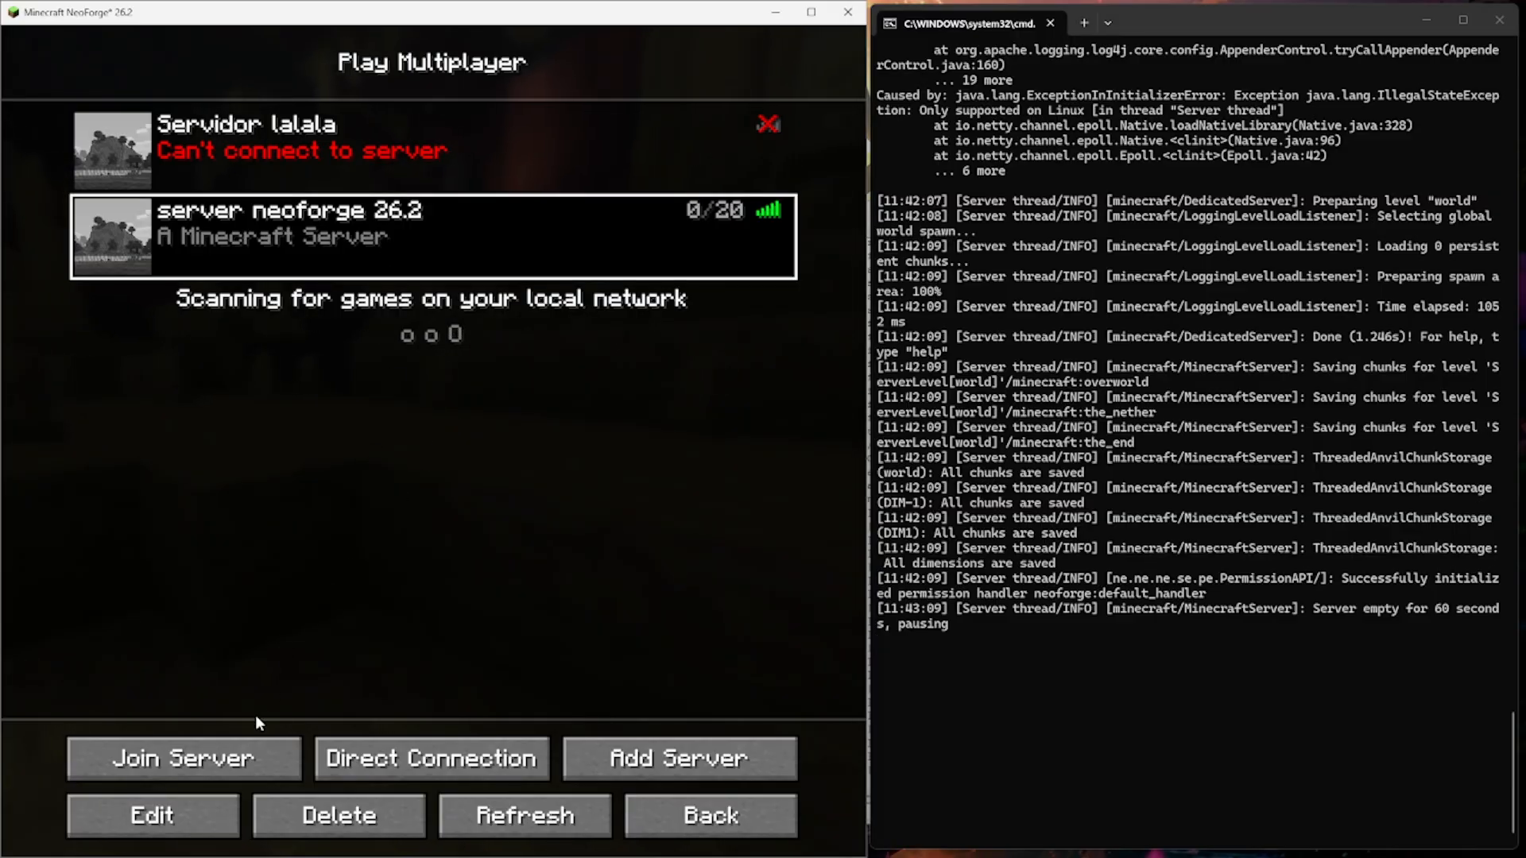
# - Join the server neoforge 26.2 entry and walk around its world to test the connection
pyautogui.click(274, 755)
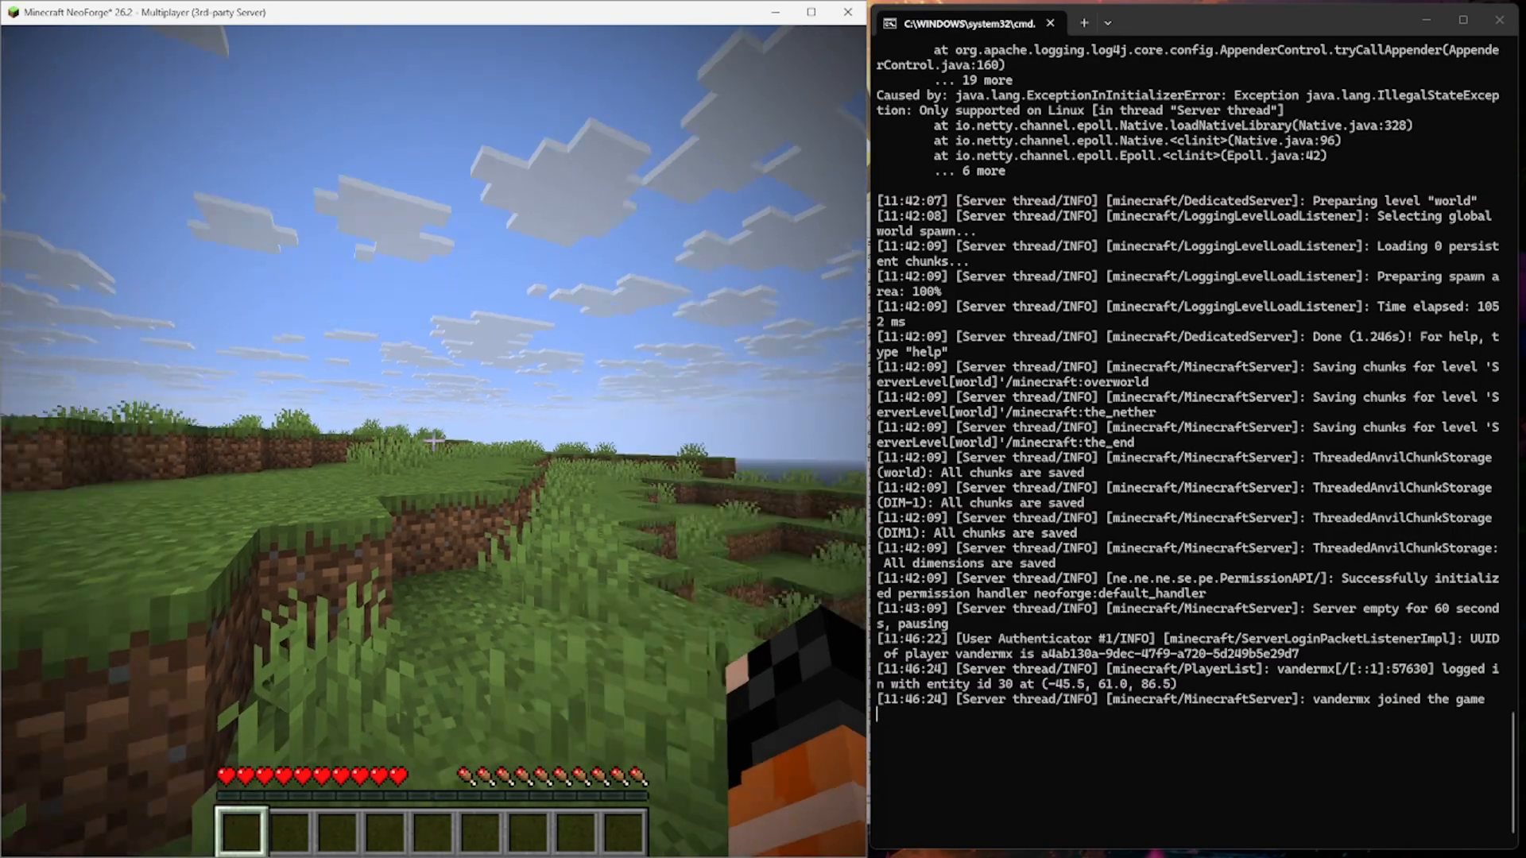
pyautogui.press('w')
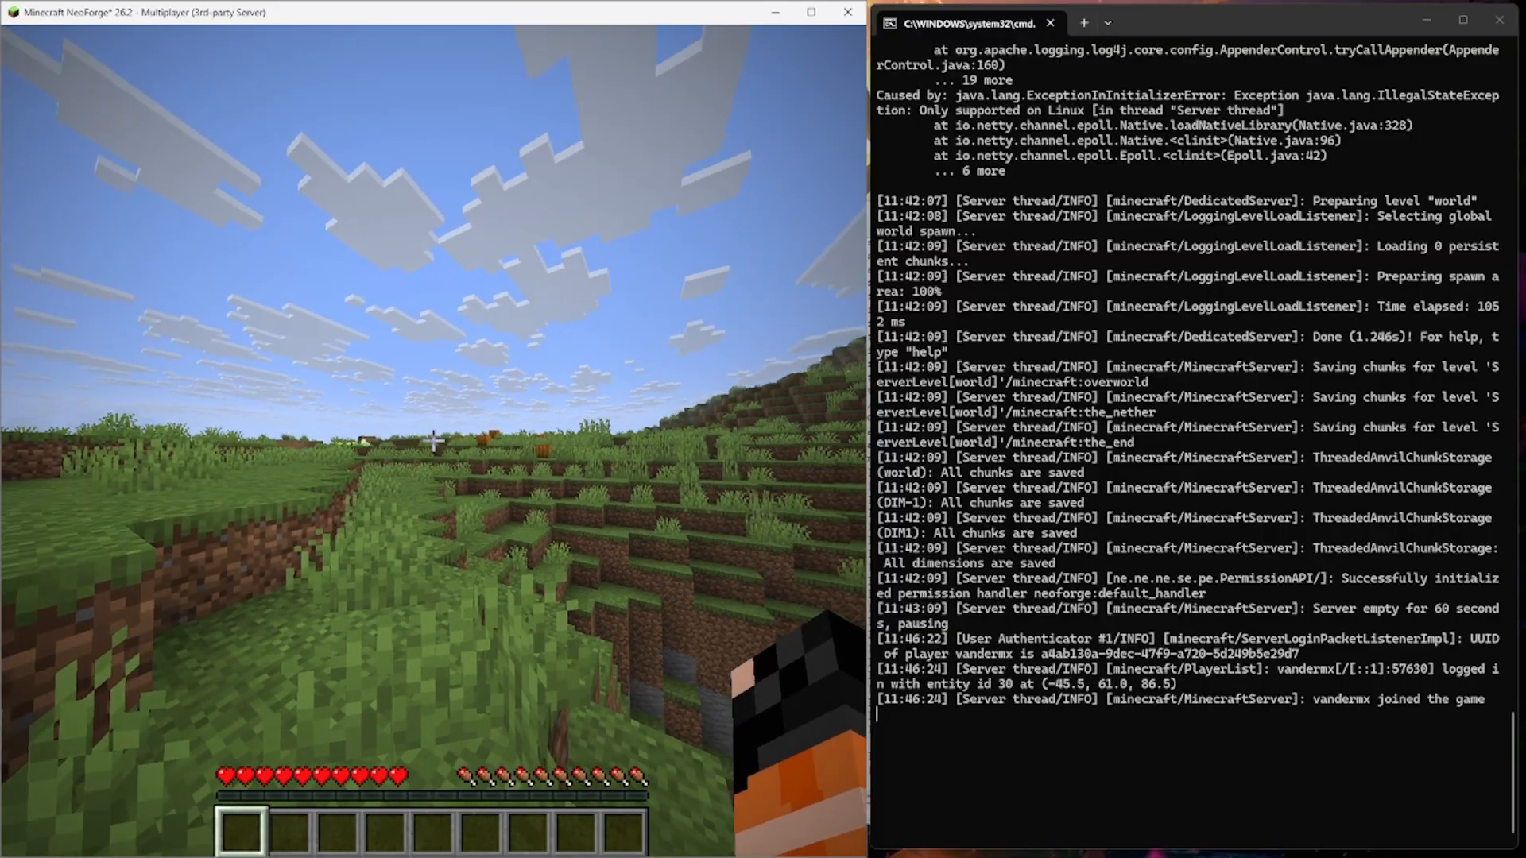
pyautogui.press('w')
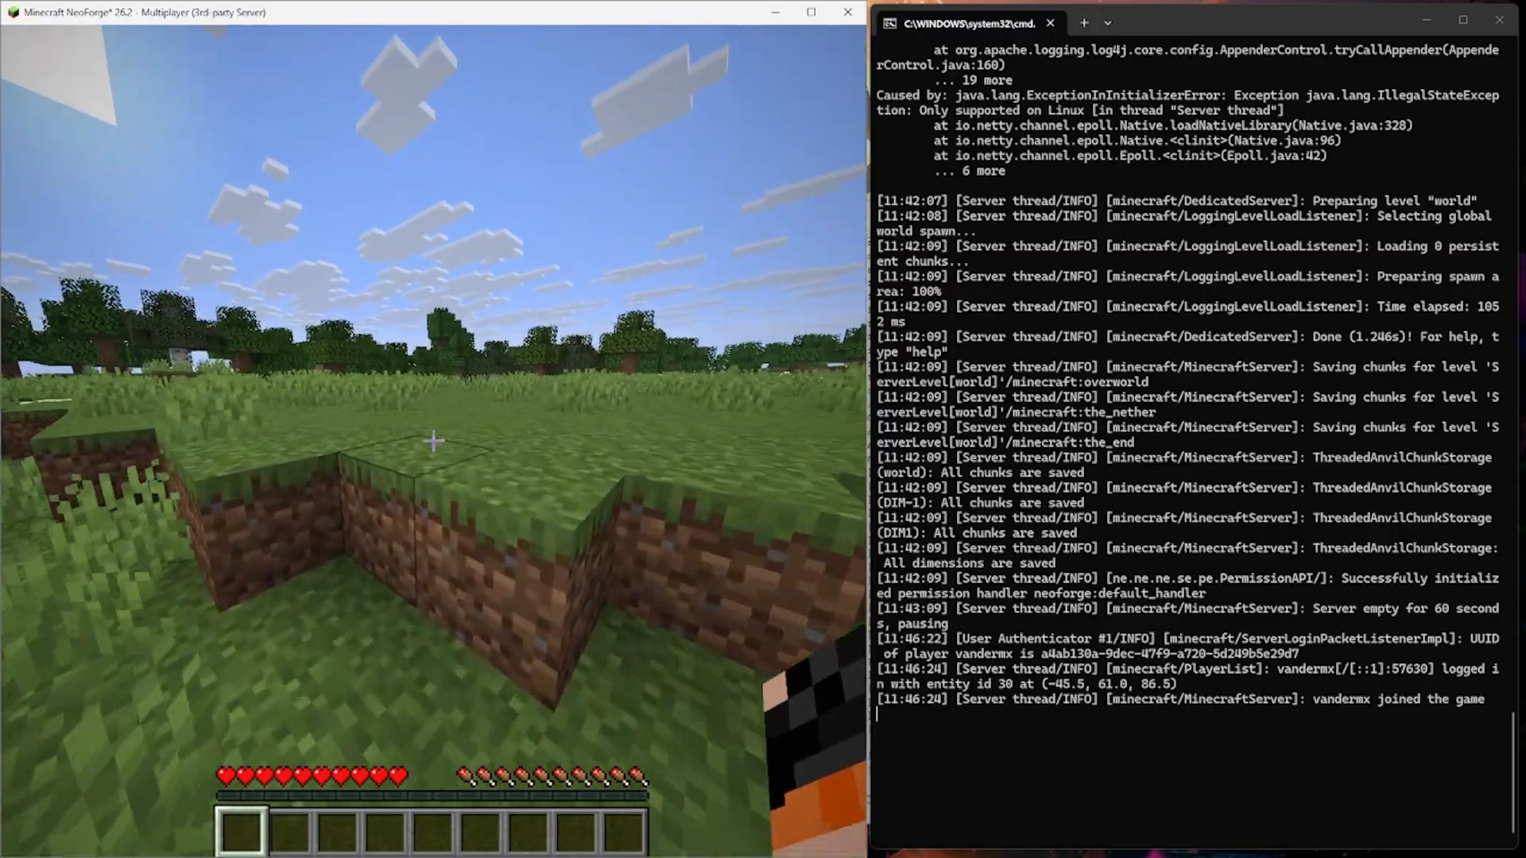
pyautogui.press('w')
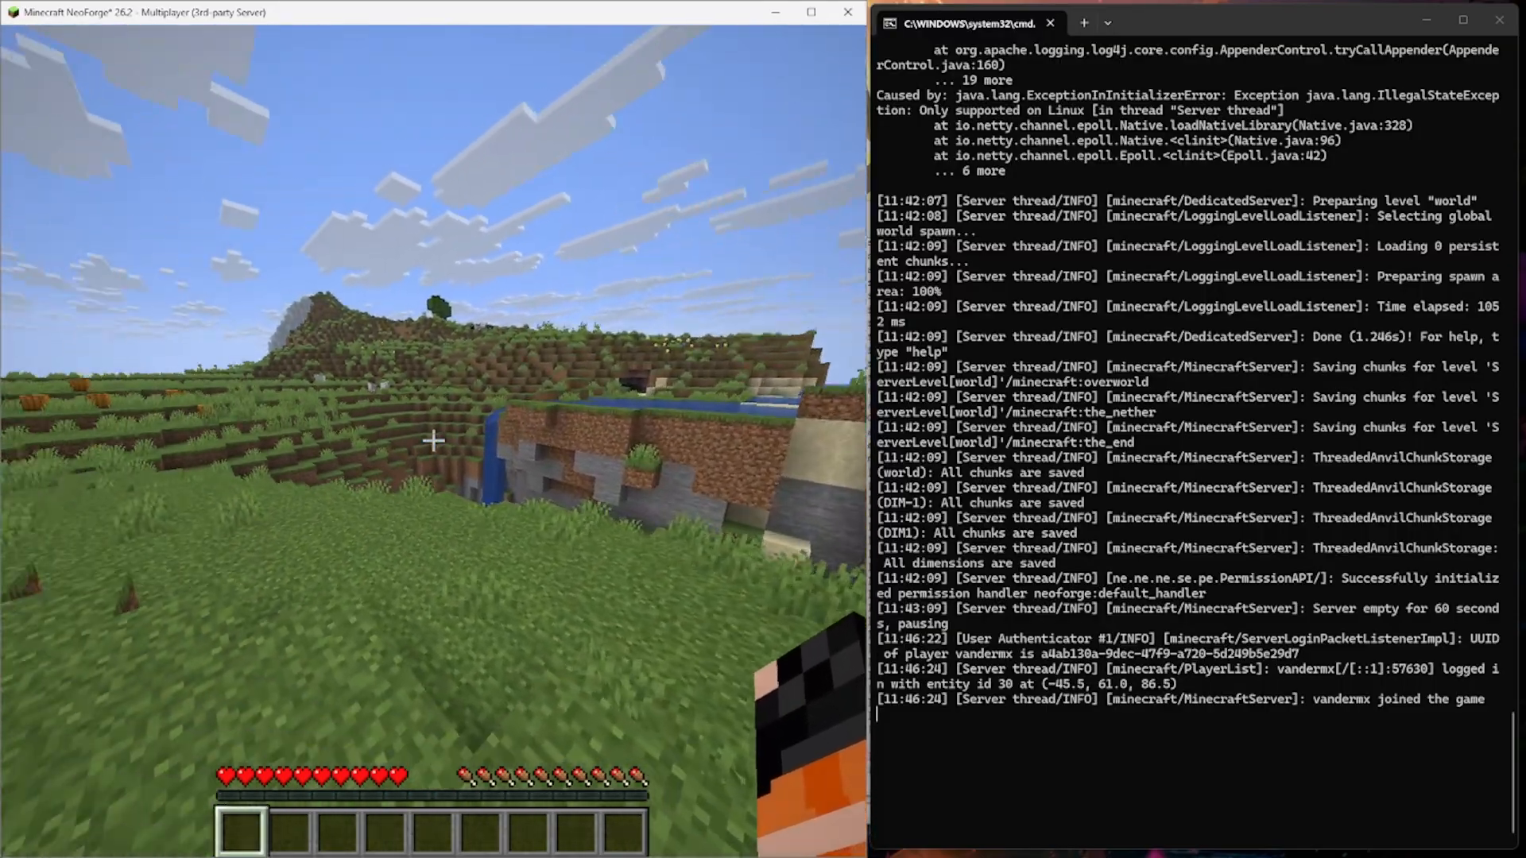
pyautogui.press('w')
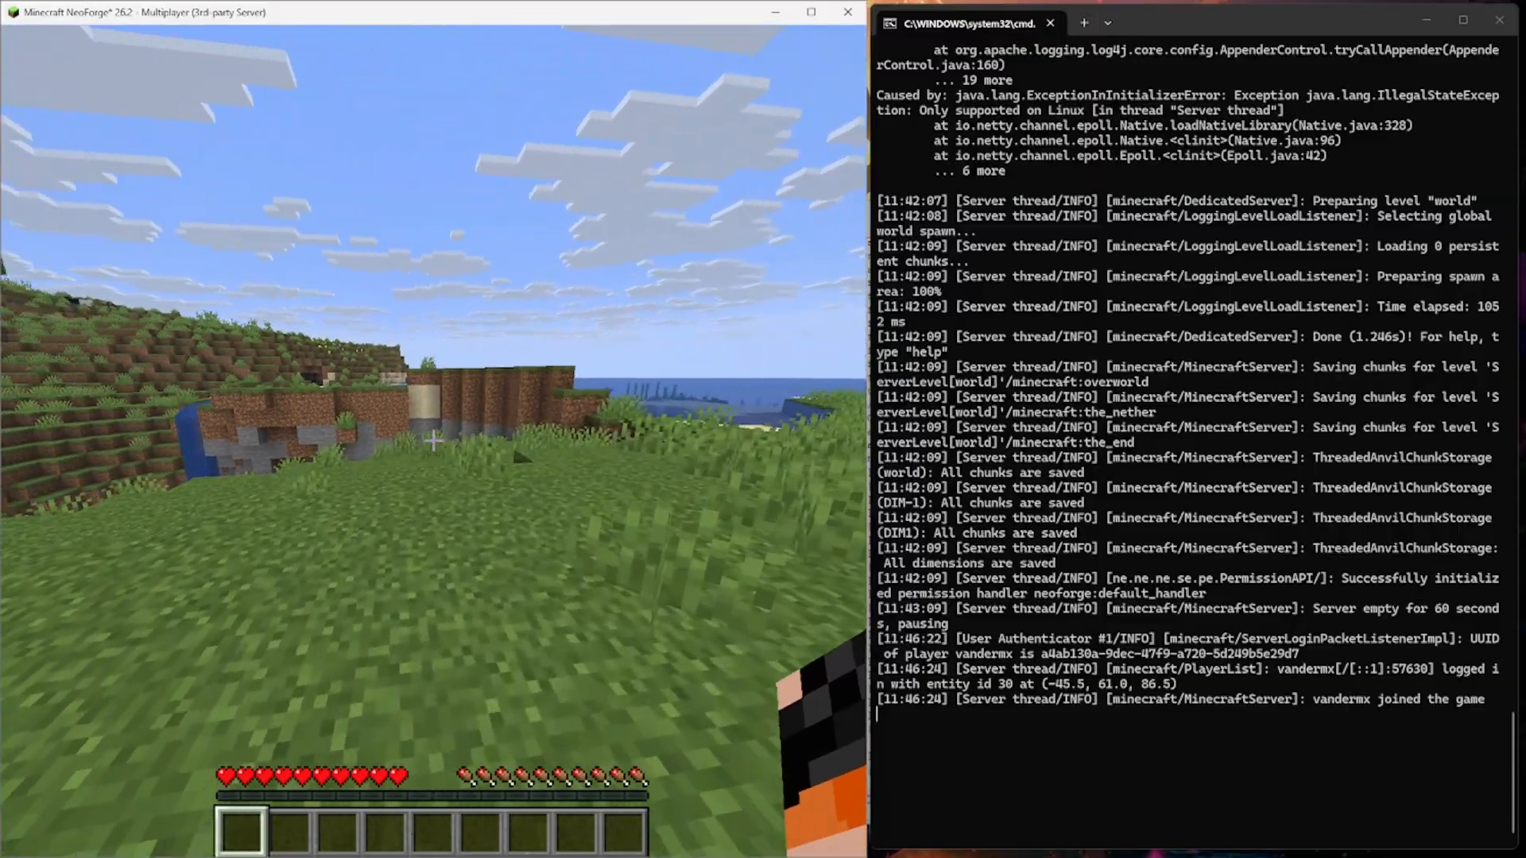
pyautogui.press('w')
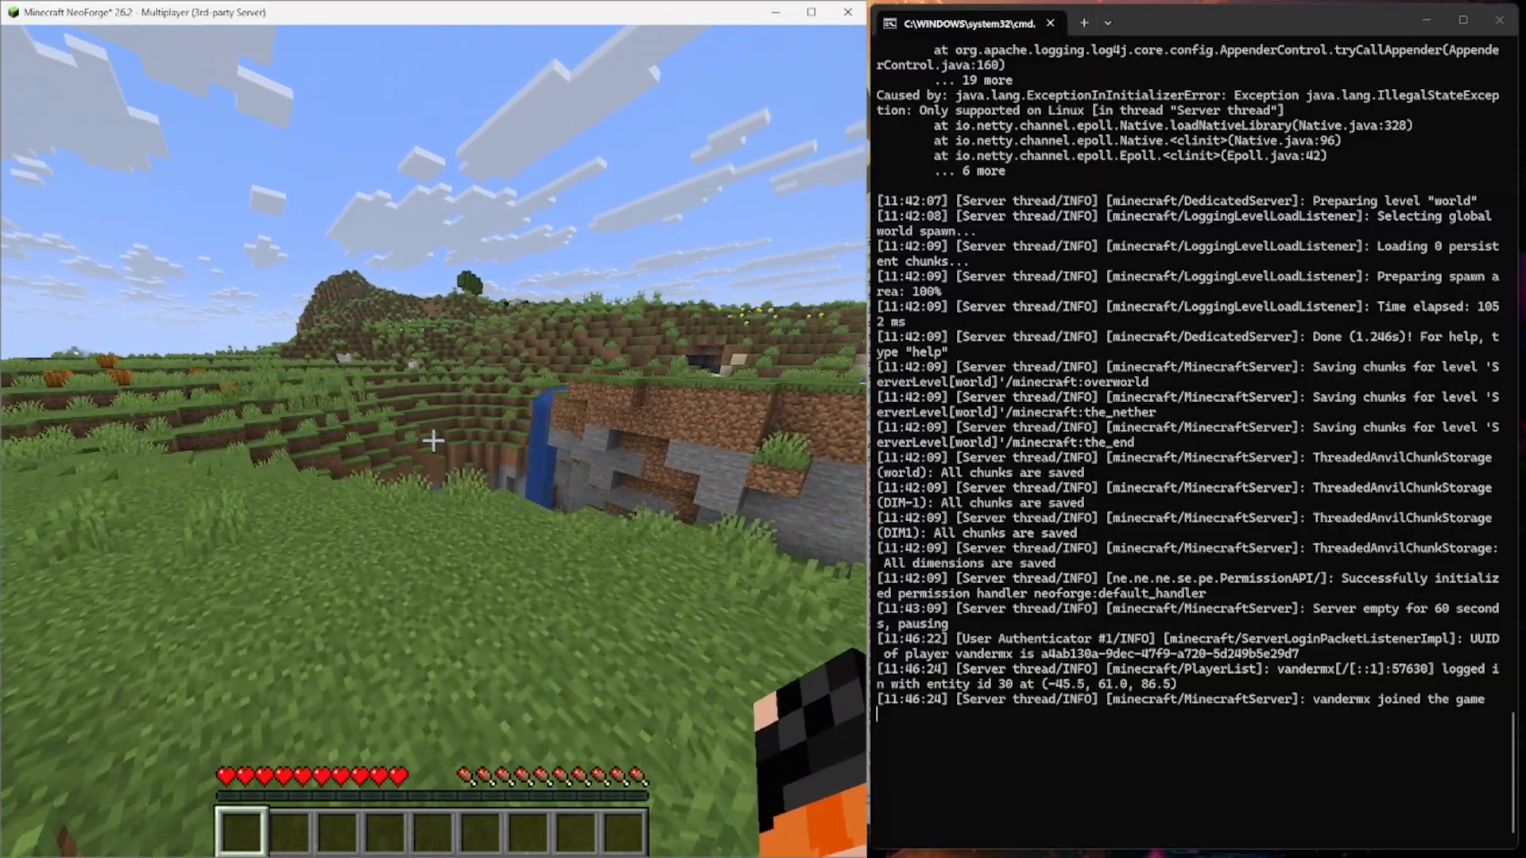
pyautogui.press('w')
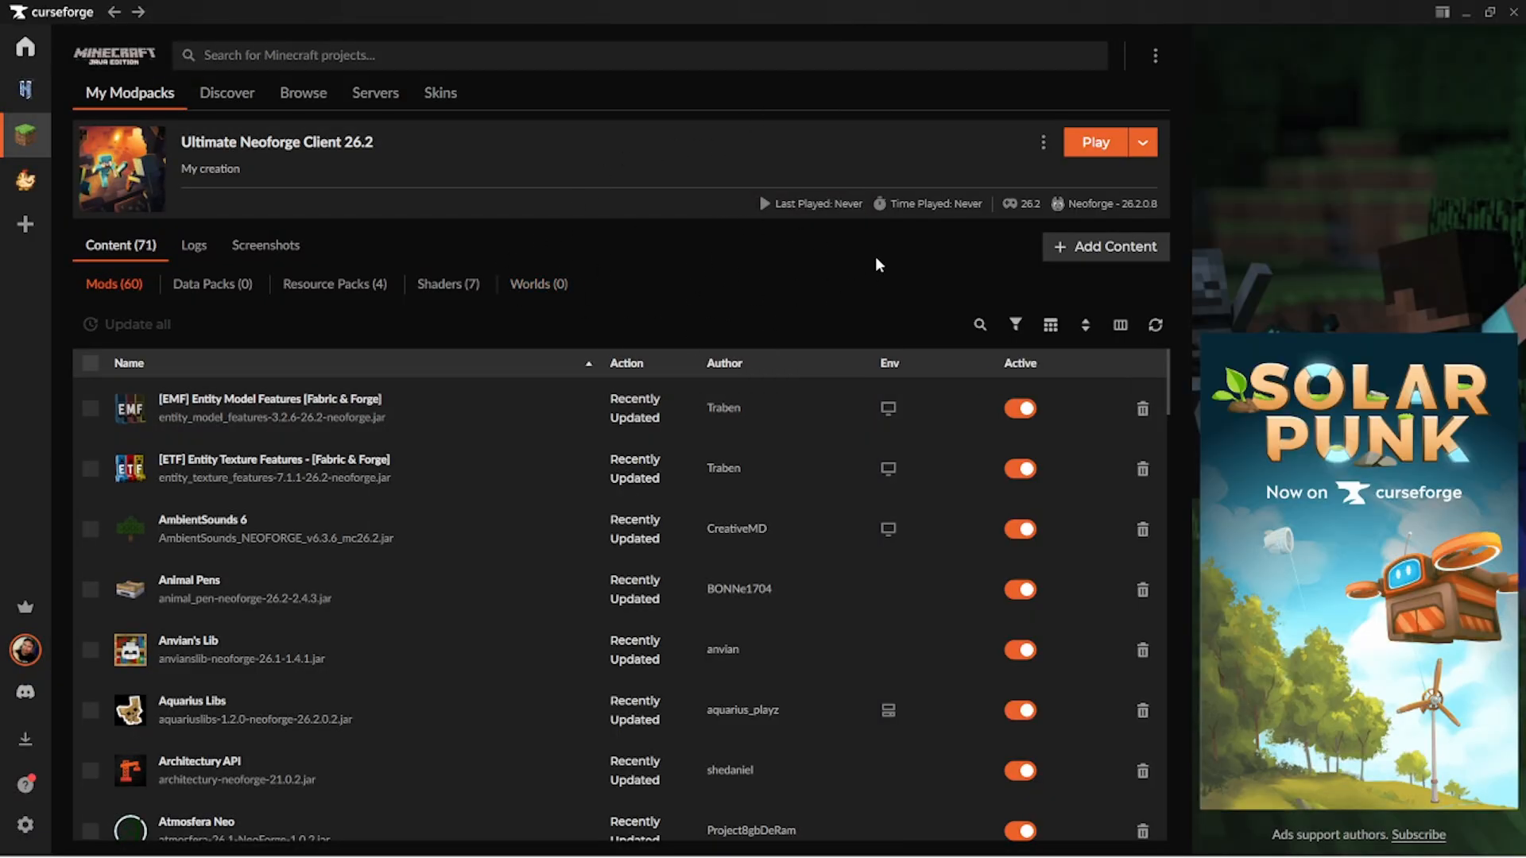
# - In CurseForge, review the mods, resource packs and shaders in the Ultimate Neoforge Client 26.2 modpack
pyautogui.scroll(-2, 518, 546)
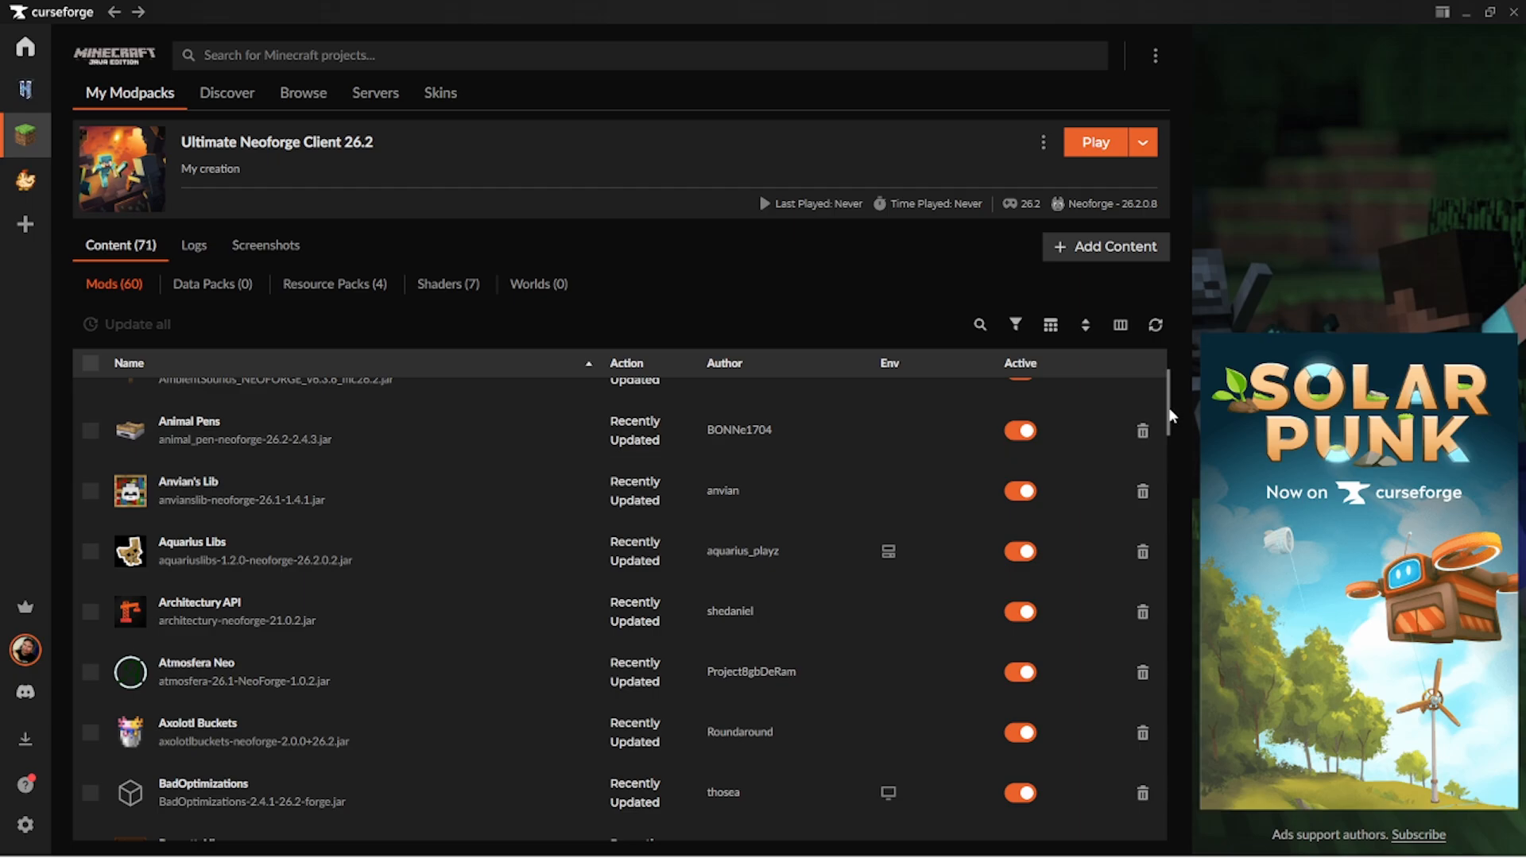
pyautogui.moveTo(1172, 419); pyautogui.dragTo(1146, 380)
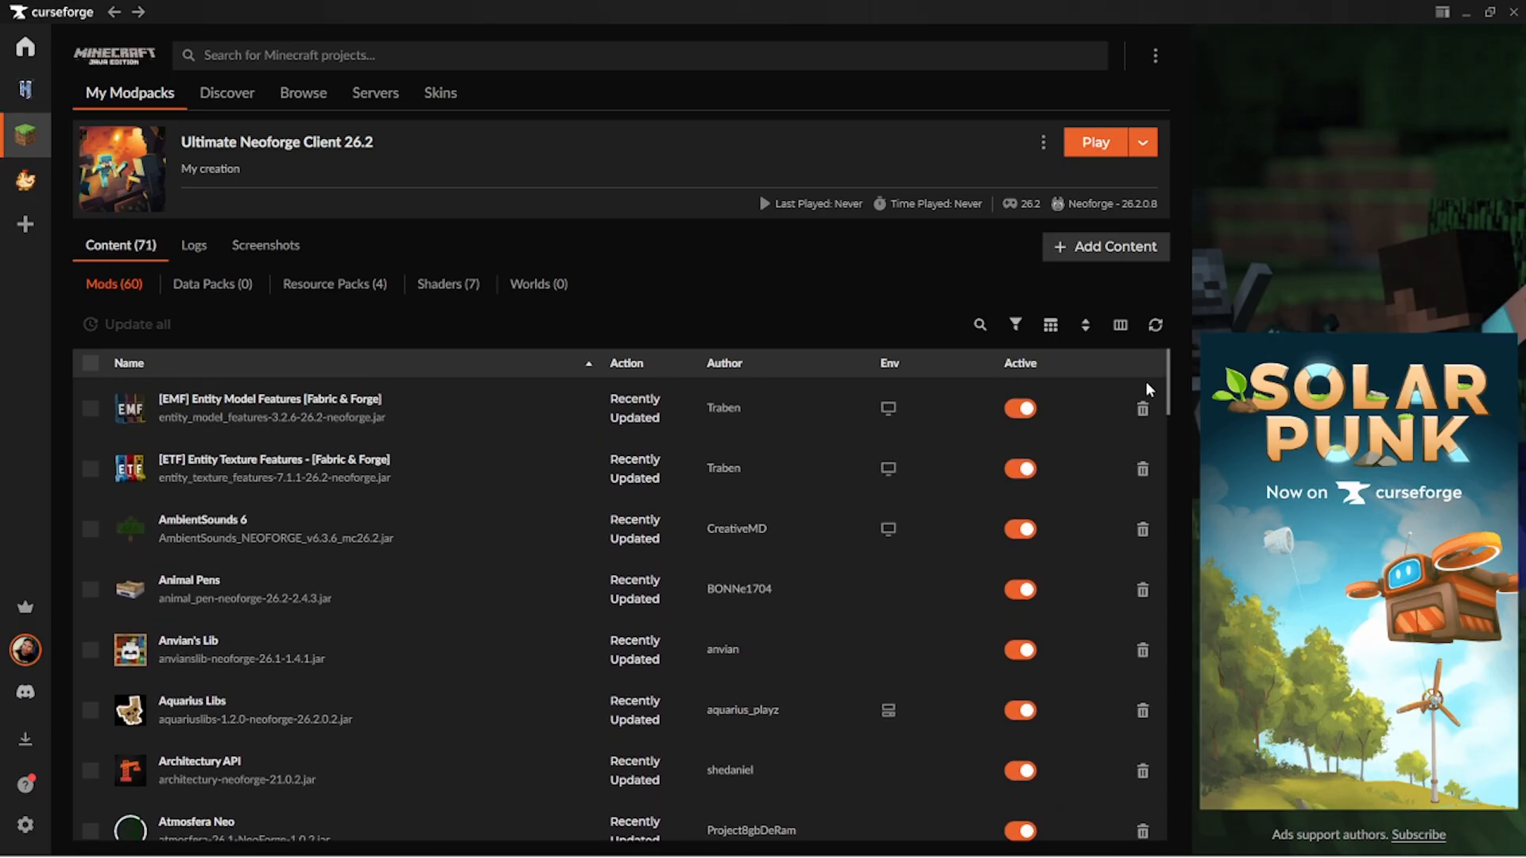
pyautogui.click(328, 286)
pyautogui.click(457, 287)
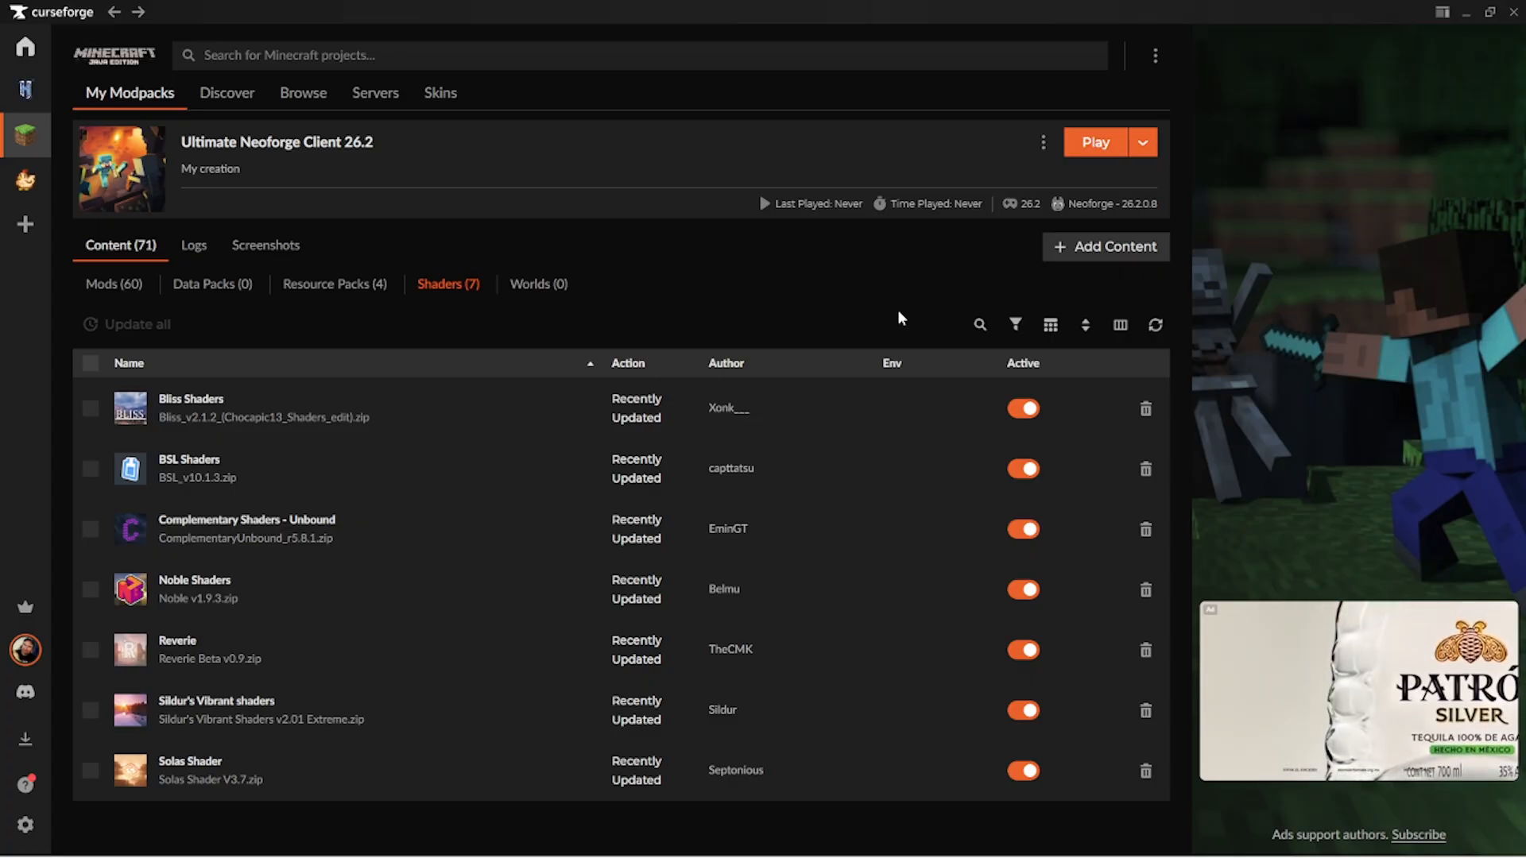
pyautogui.moveTo(1325, 844)
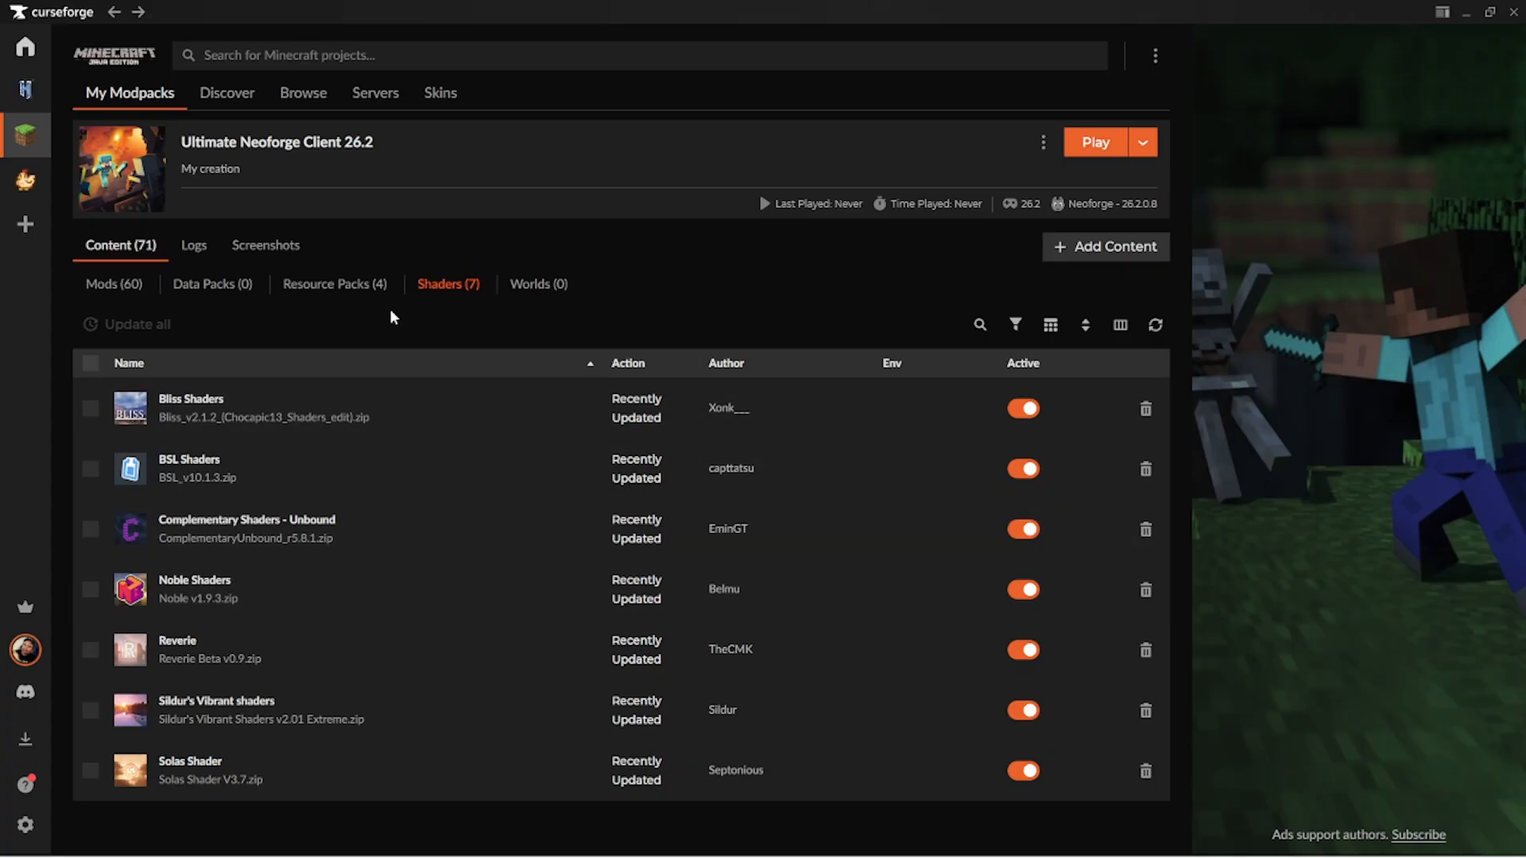
pyautogui.click(113, 284)
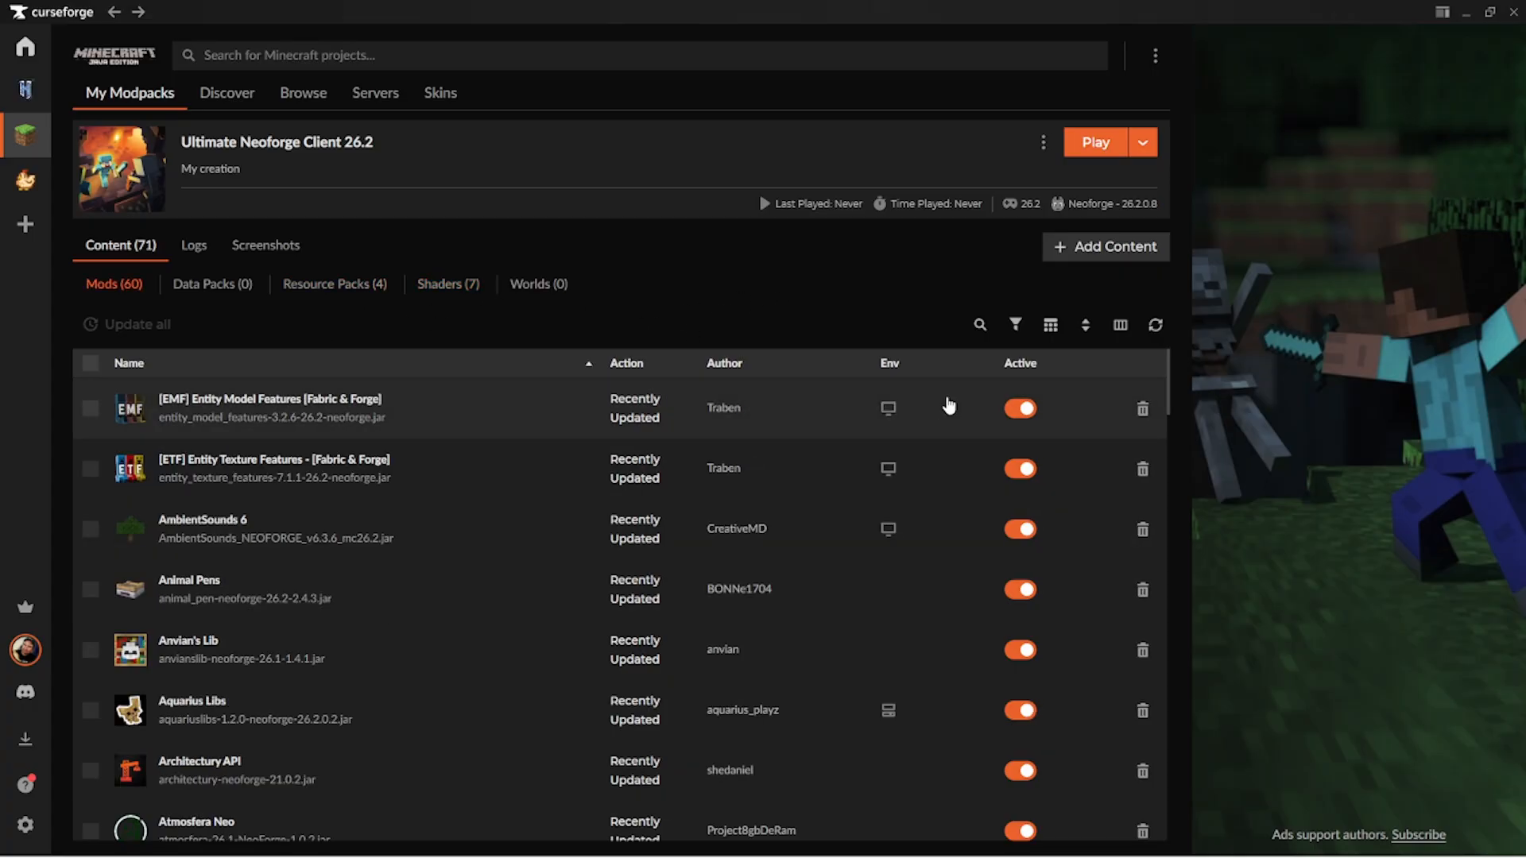
# - Launch the Ultimate Neoforge Client 26.2 modpack through the Minecraft Launcher, accepting the risks of the modified installation
pyautogui.click(1094, 145)
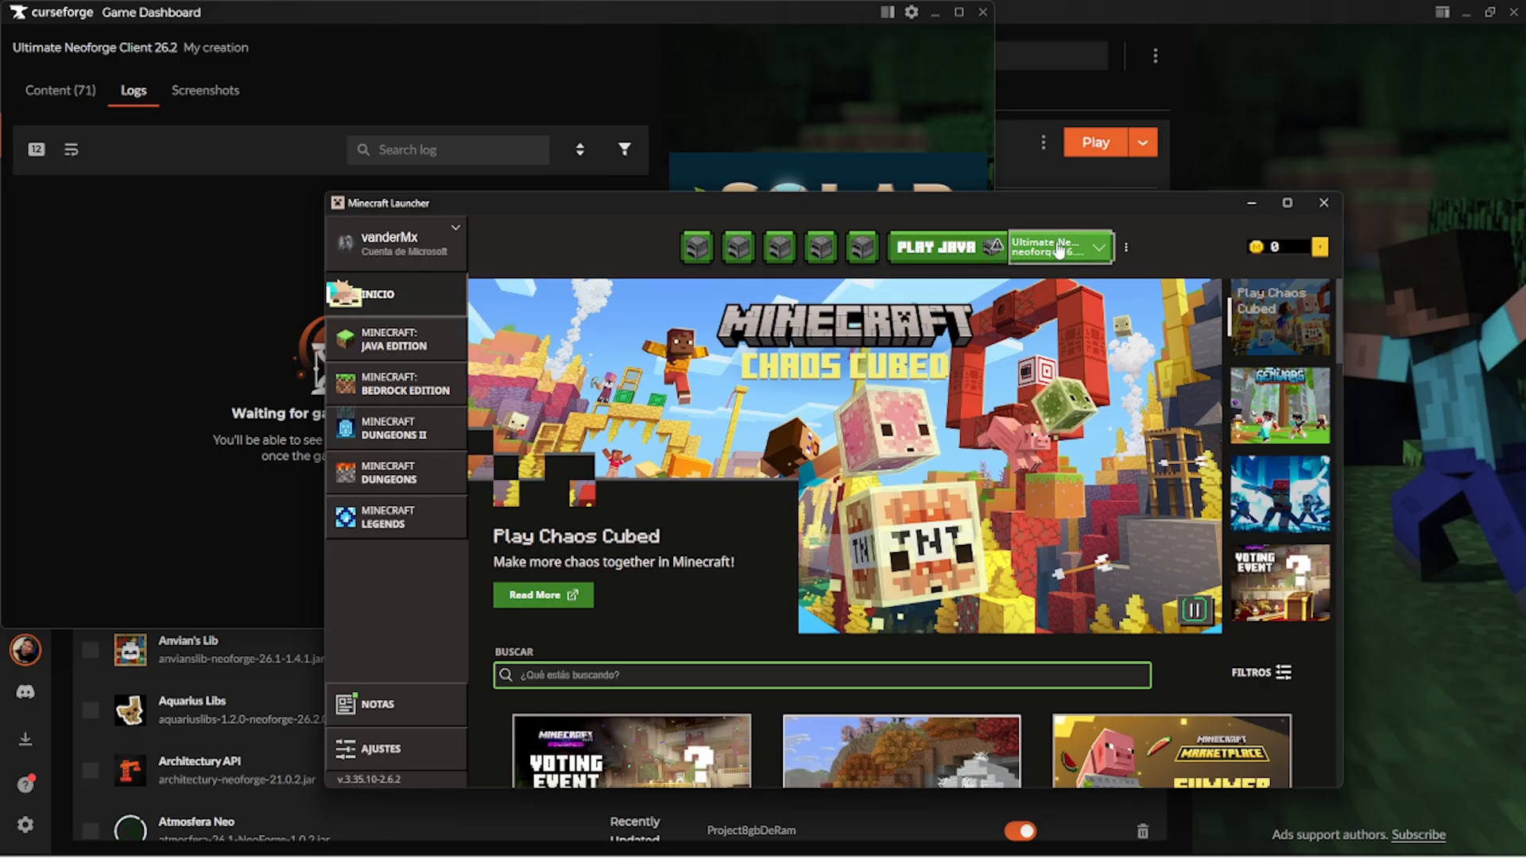
pyautogui.click(1090, 254)
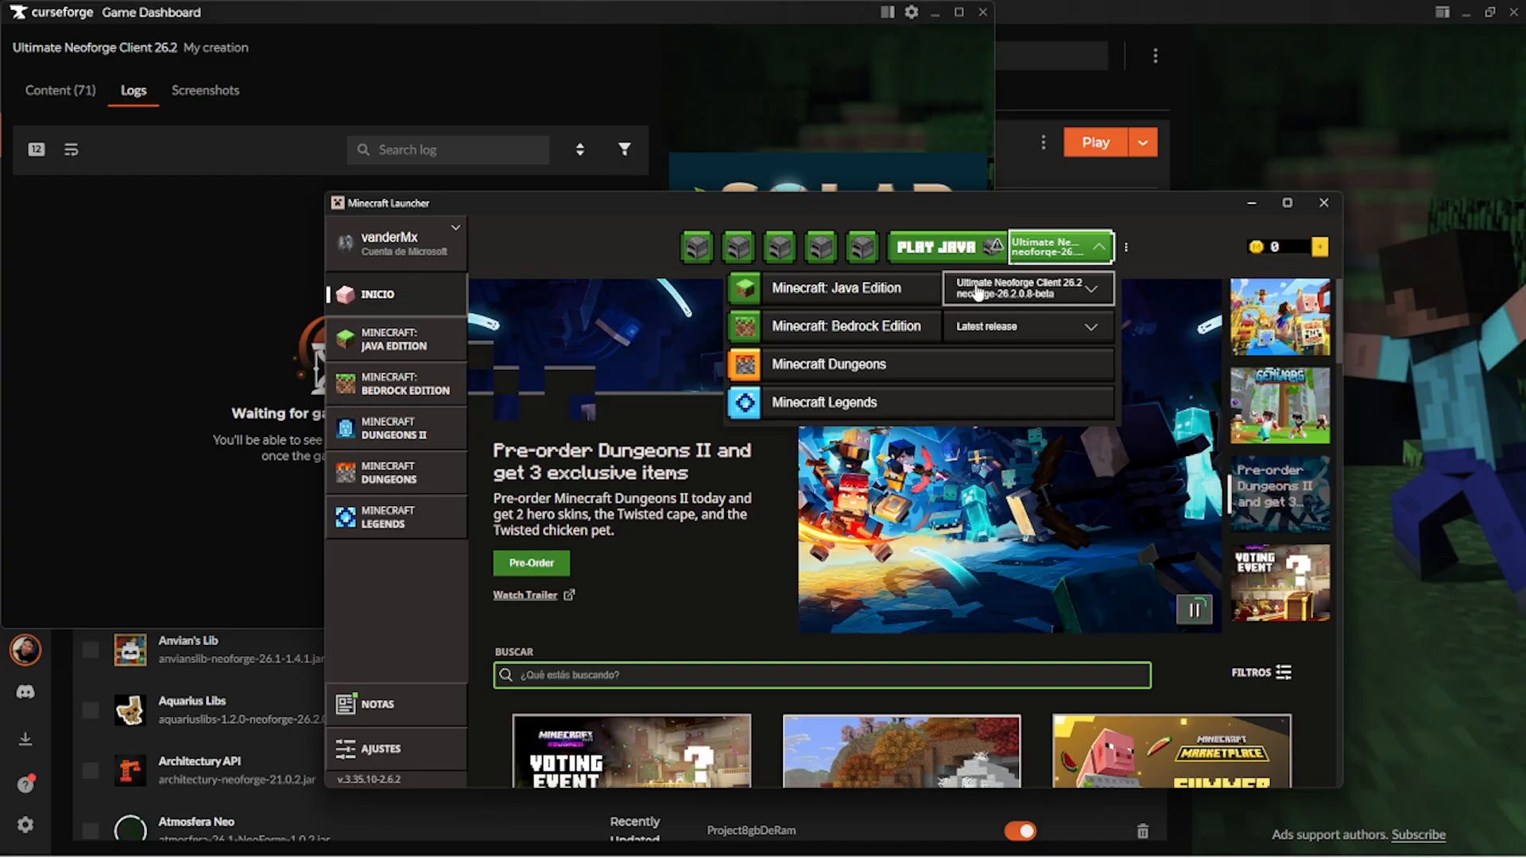
pyautogui.click(940, 245)
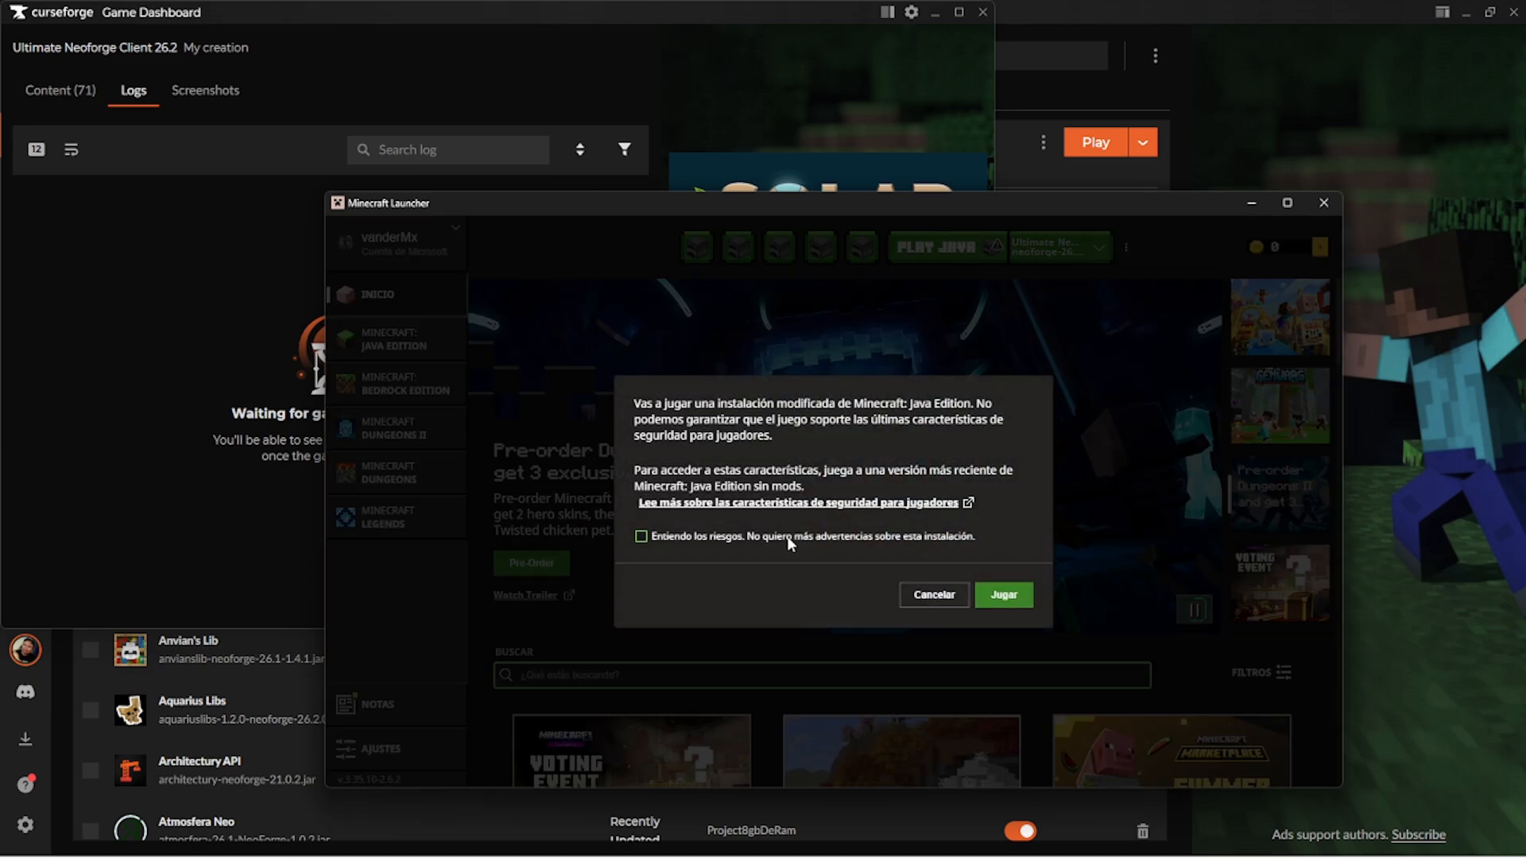
pyautogui.click(789, 544)
pyautogui.click(1011, 598)
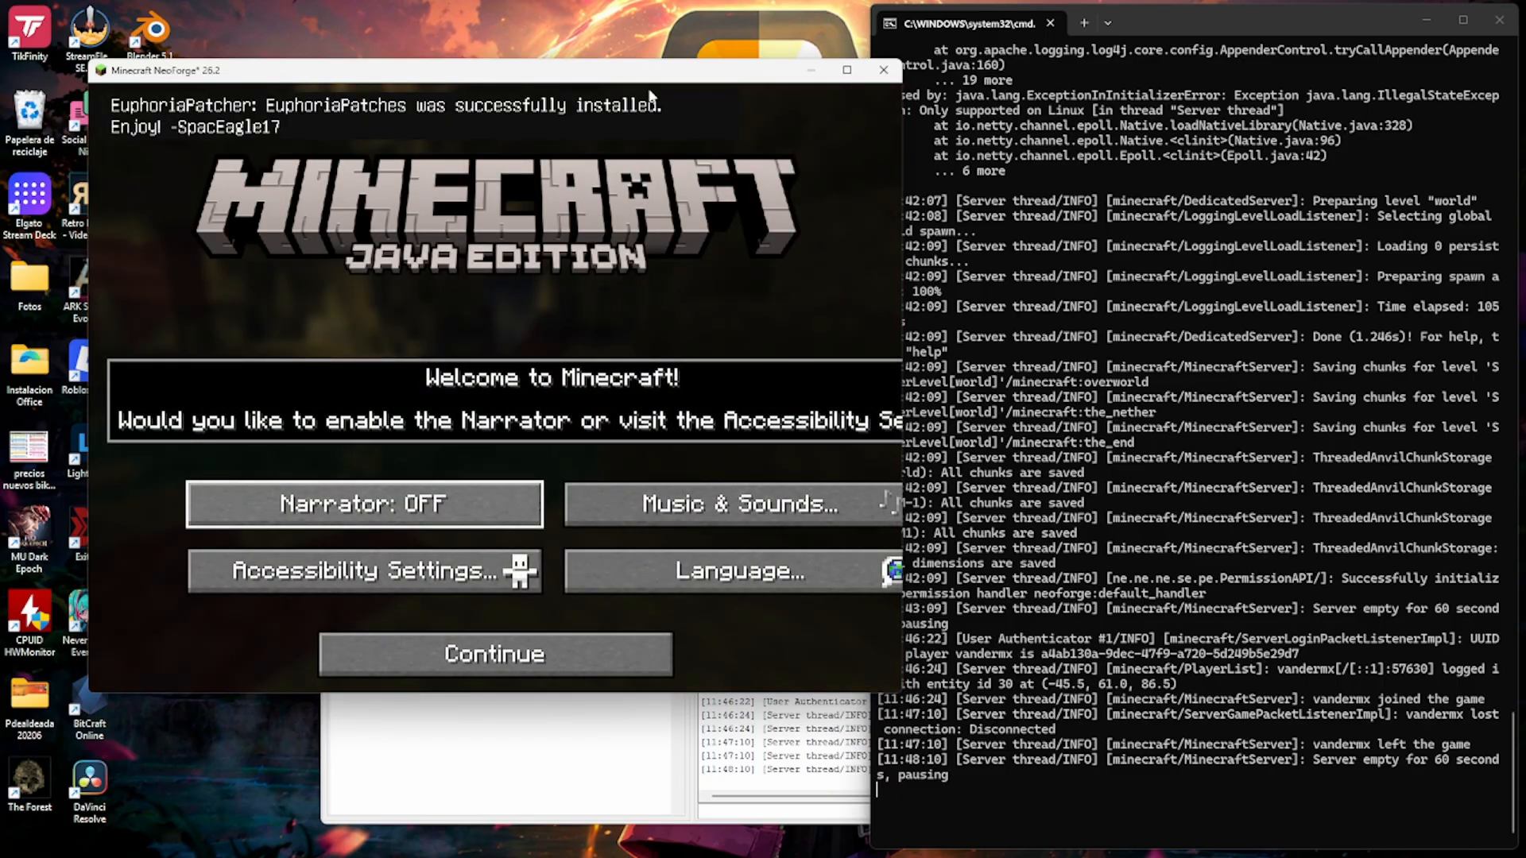
# - Snap the modded game window beside the server console and enter the multiplayer server list, permanently dismissing the third-party play caution
pyautogui.moveTo(650, 72); pyautogui.dragTo(1, 238)
pyautogui.press('Escape')
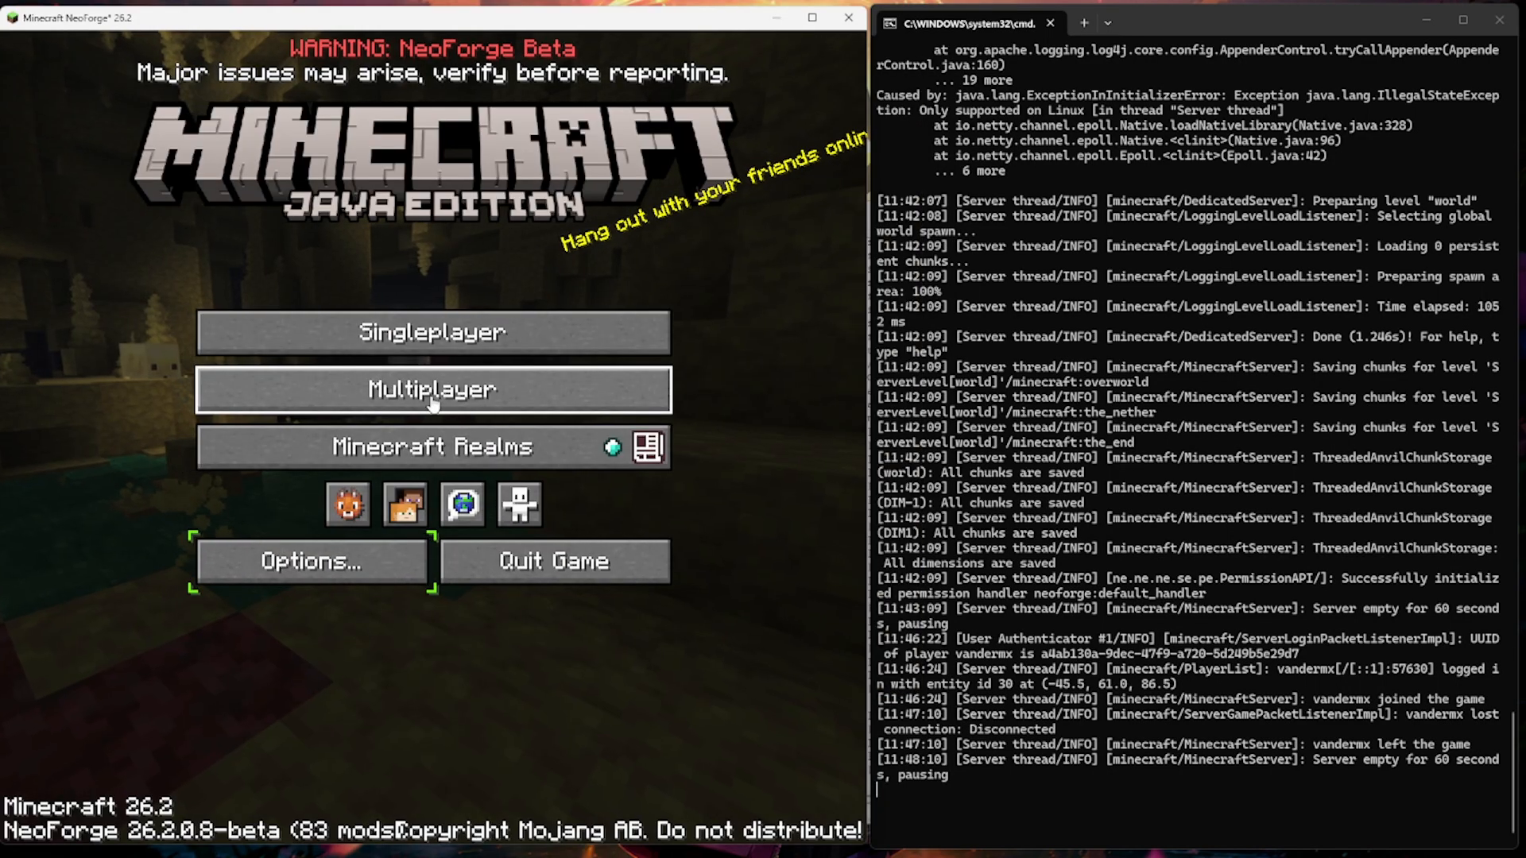
pyautogui.click(433, 393)
pyautogui.click(247, 547)
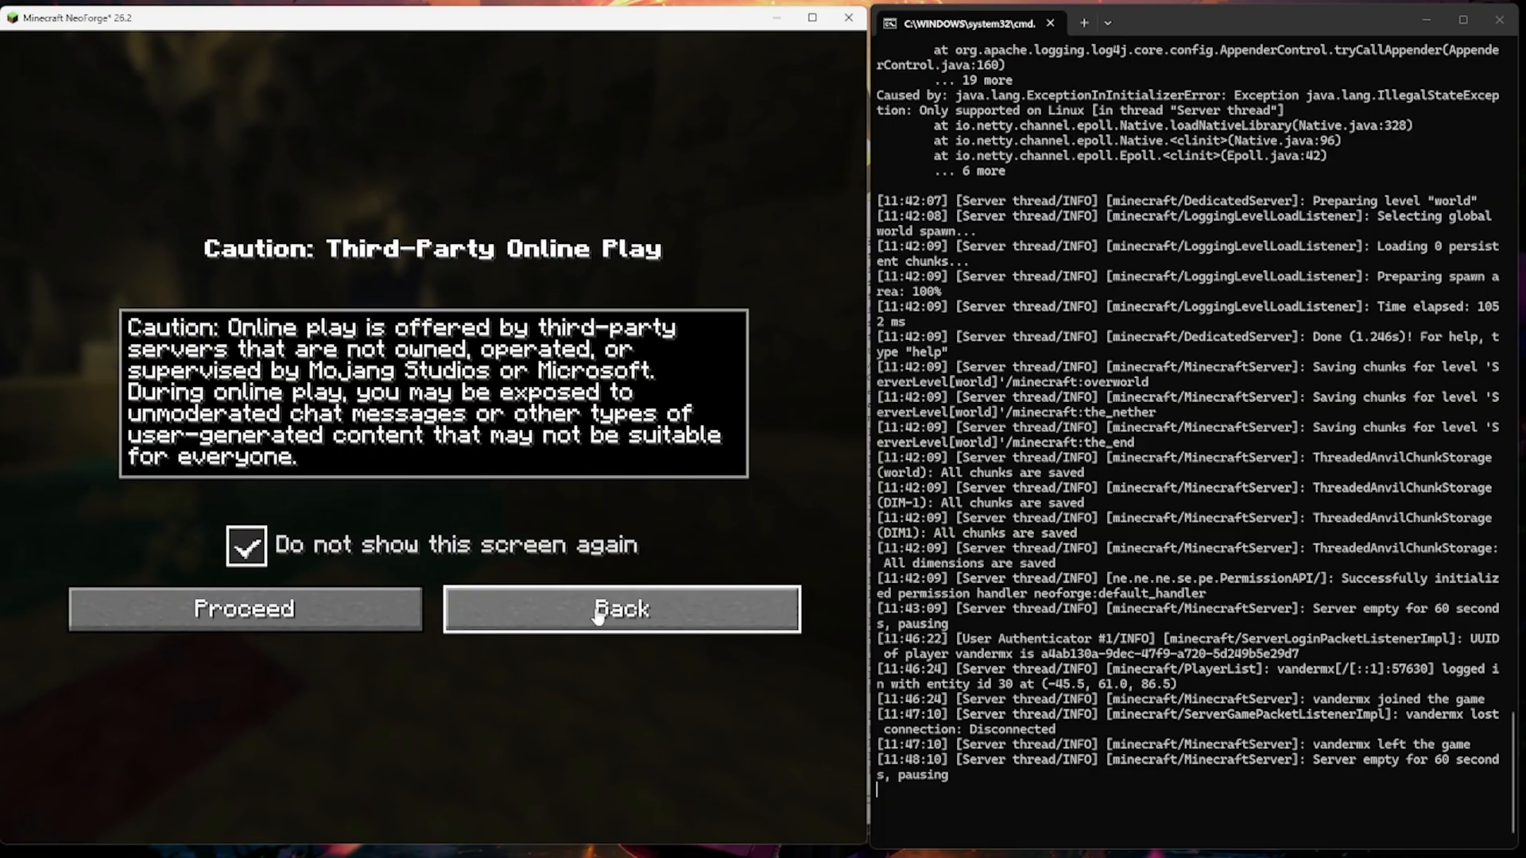
pyautogui.click(300, 608)
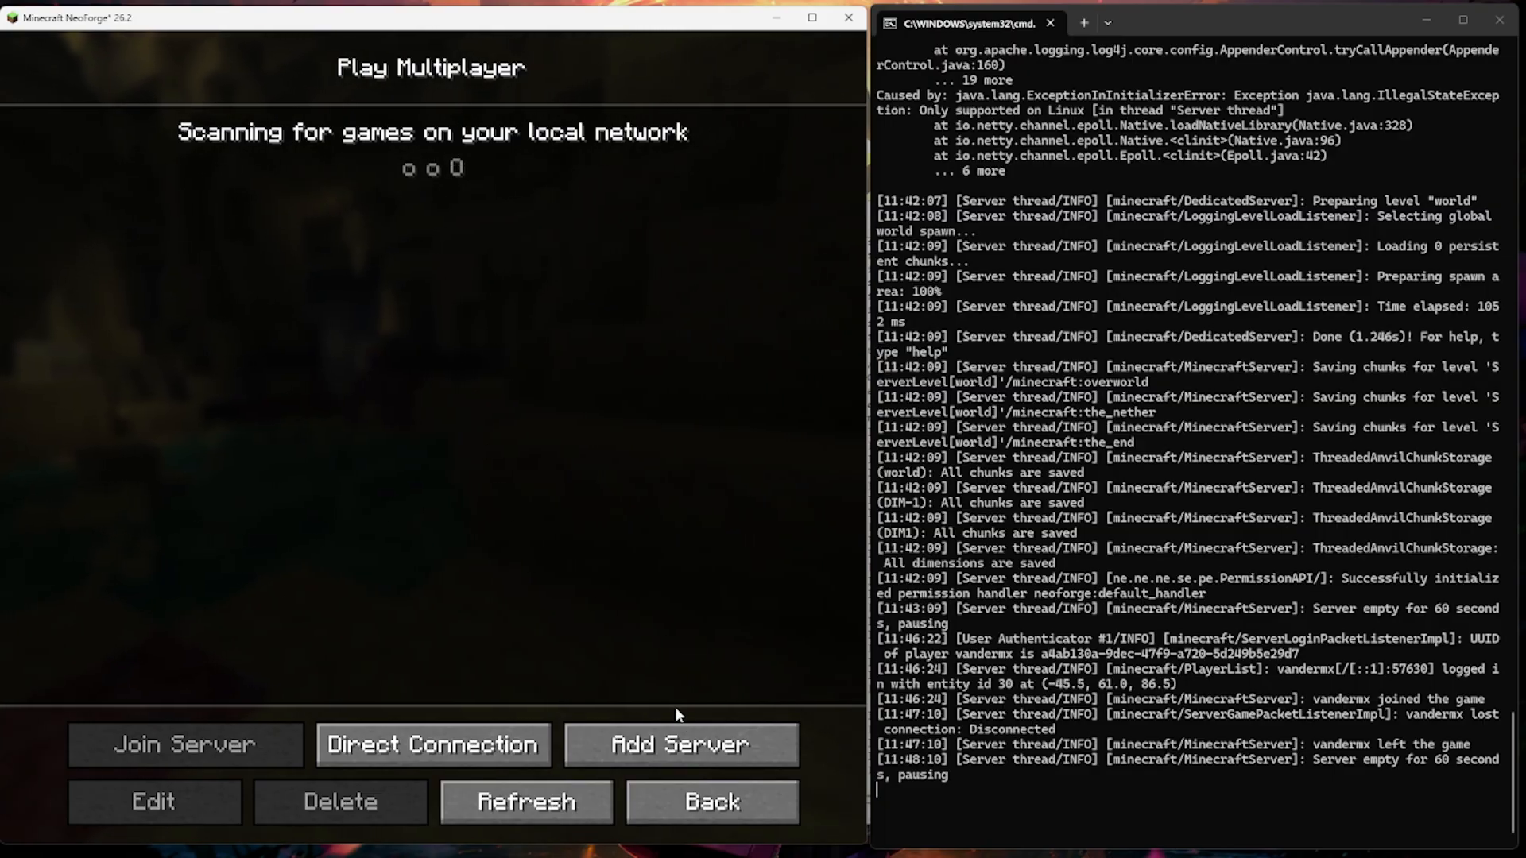
# - Add a multiplayer server entry named Server NEoforge 26.2 with the address localhost
pyautogui.click(670, 759)
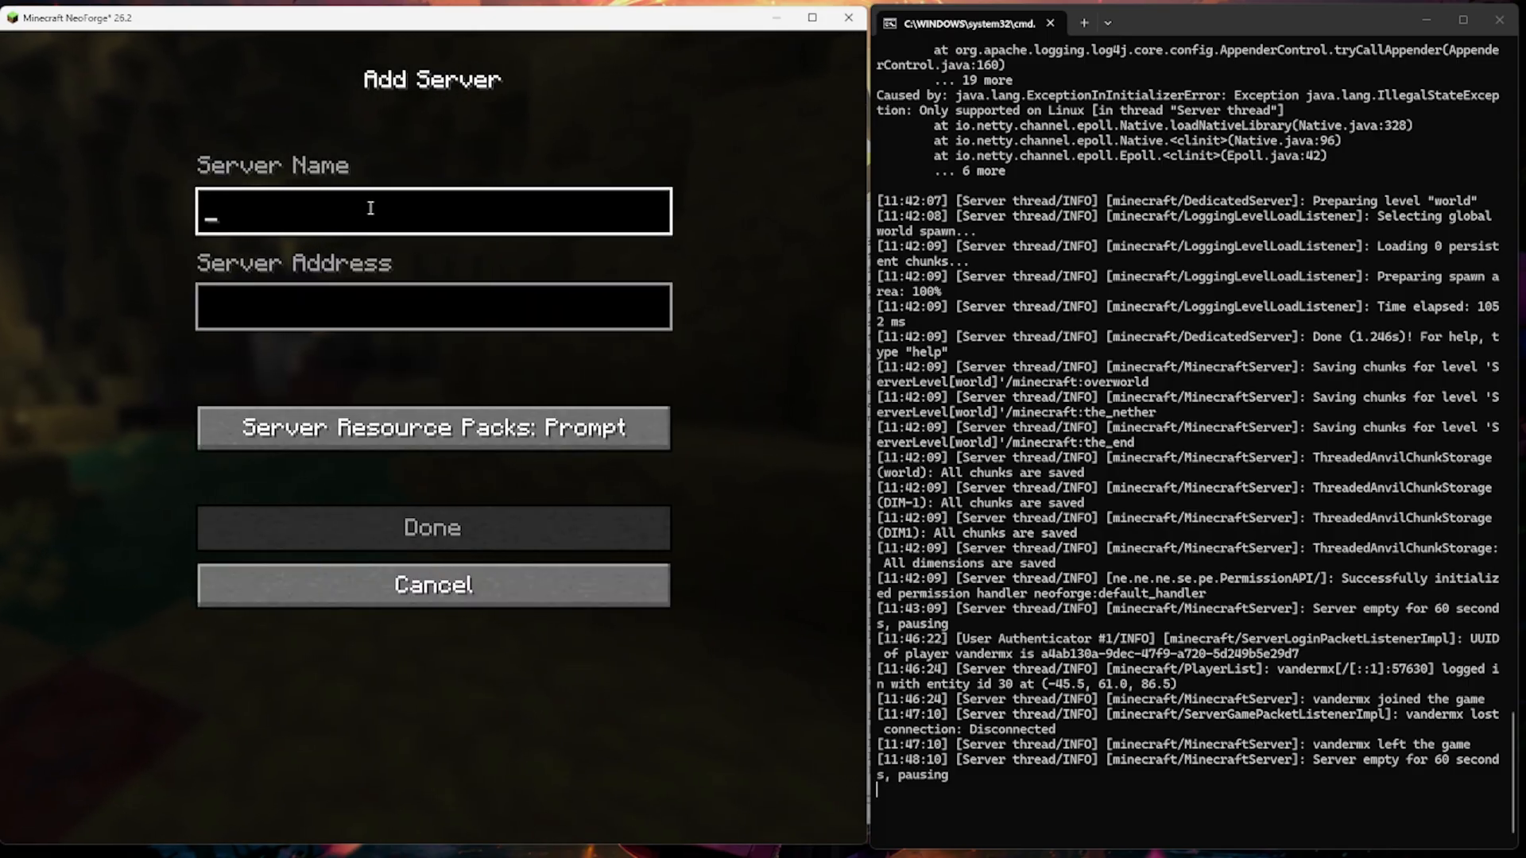
pyautogui.write('Server NEoforge 26.2')
pyautogui.press('Tab')
pyautogui.write('loc')
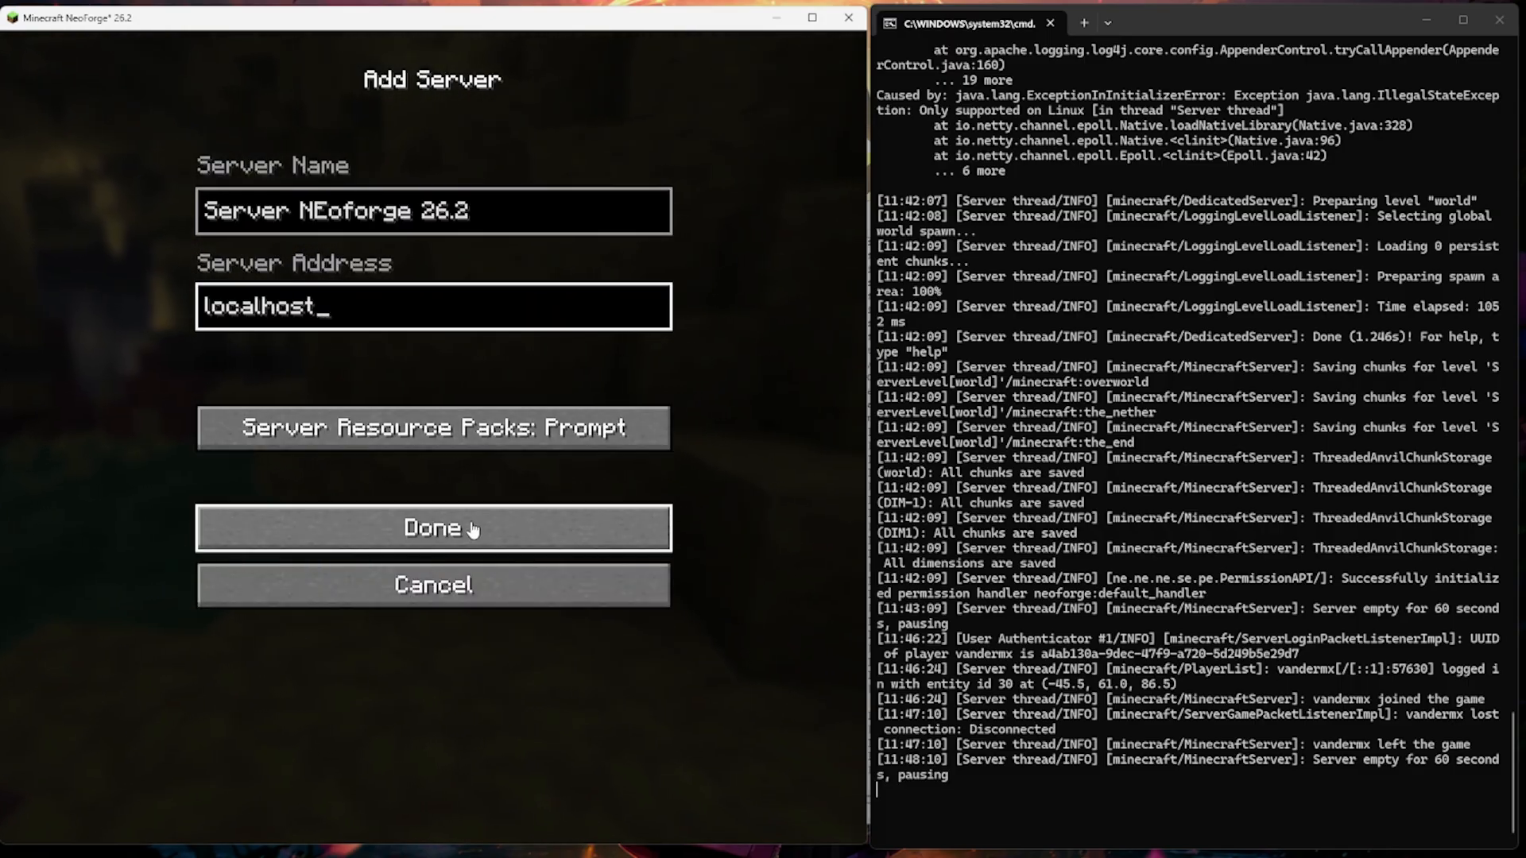
pyautogui.click(379, 530)
# - Join the Server NEoforge 26.2 entry and walk around its world with the modded client
pyautogui.click(645, 142)
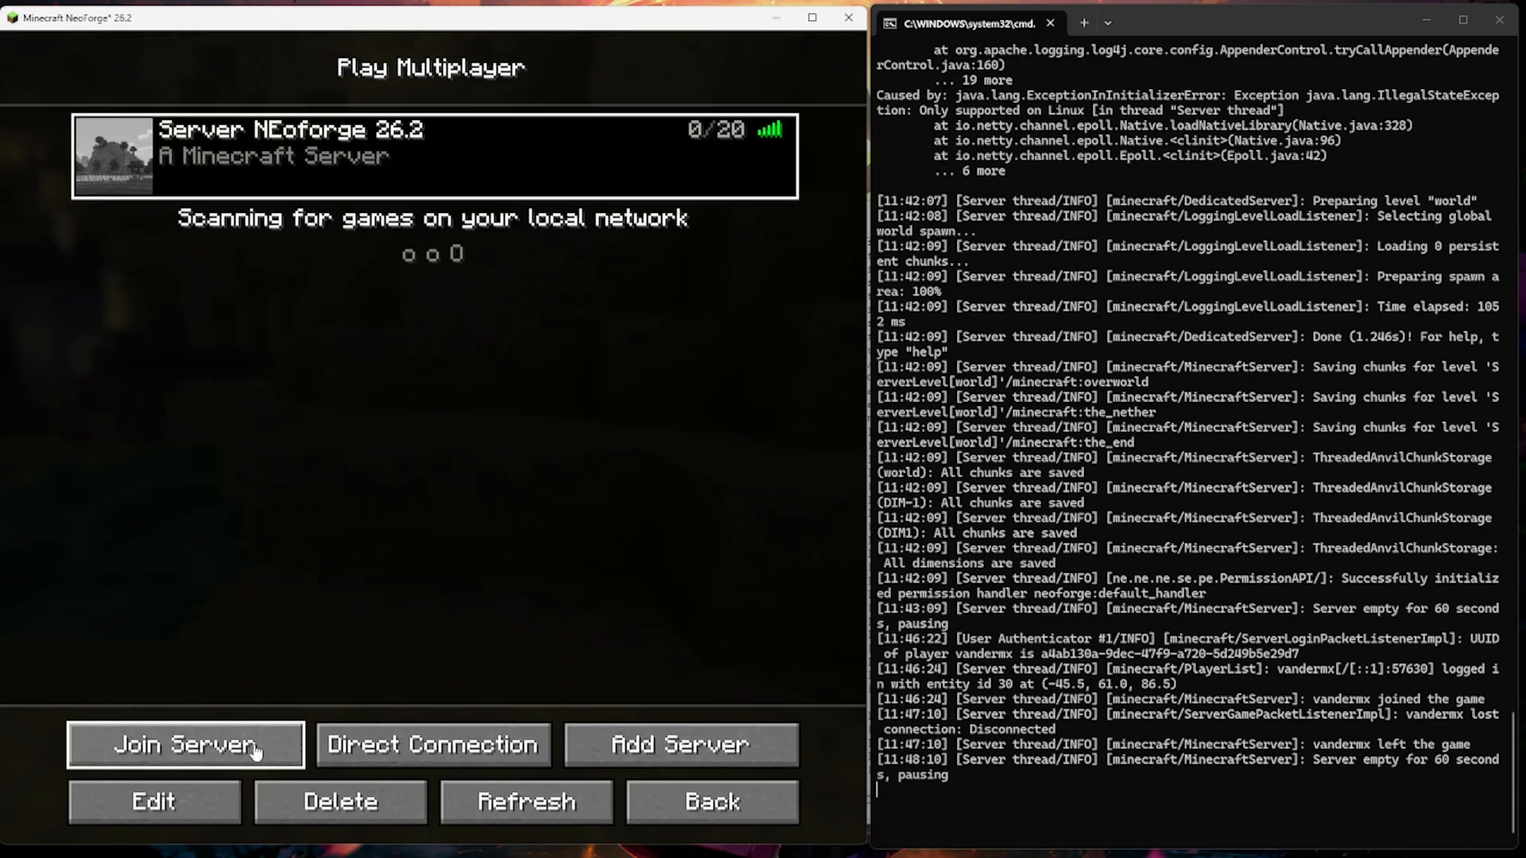
pyautogui.click(288, 743)
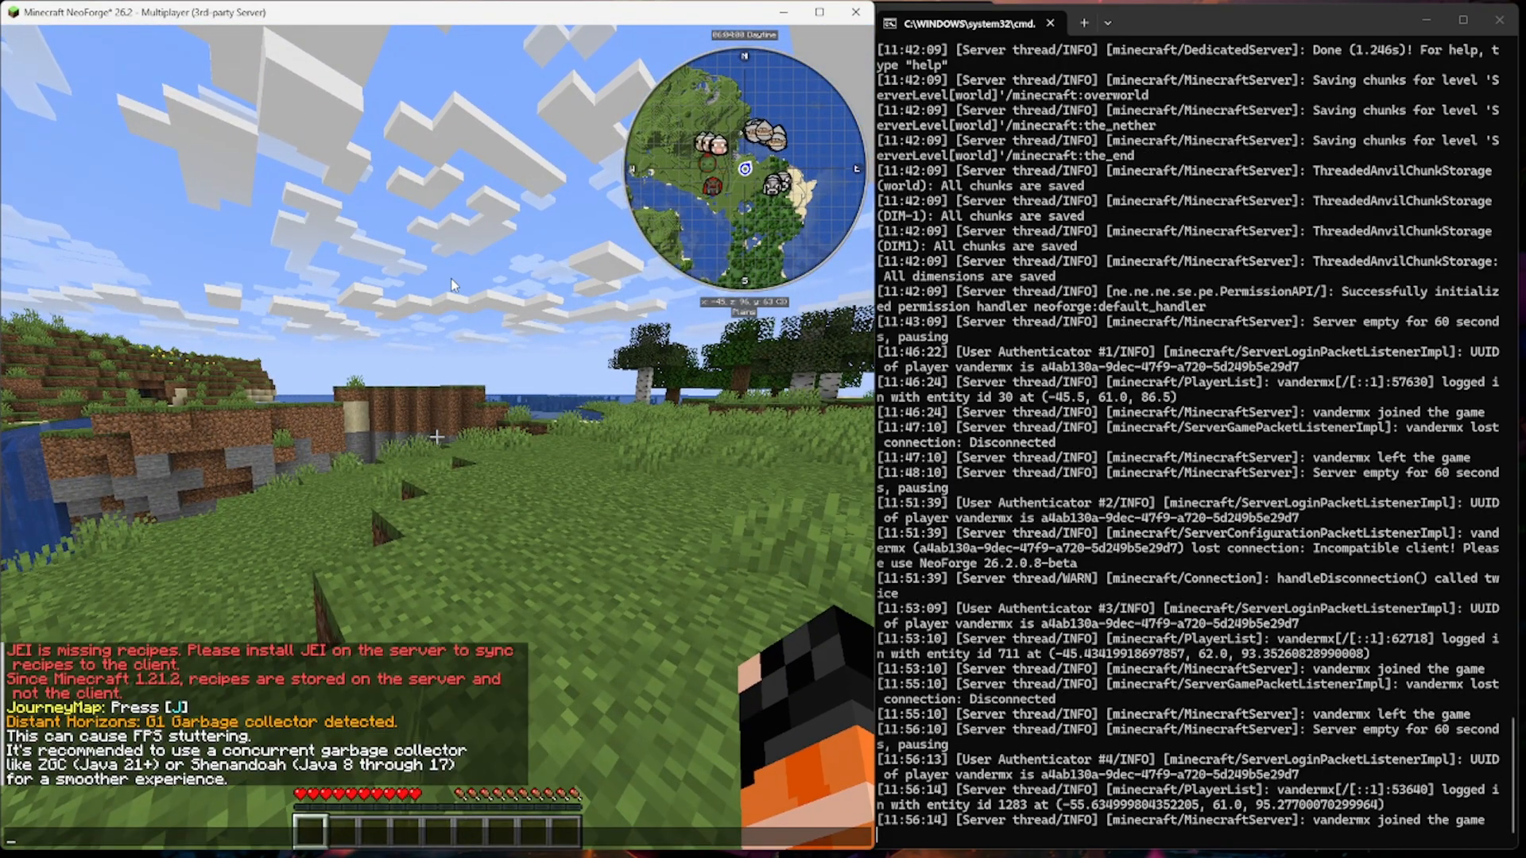
pyautogui.press('e')
pyautogui.press('e')
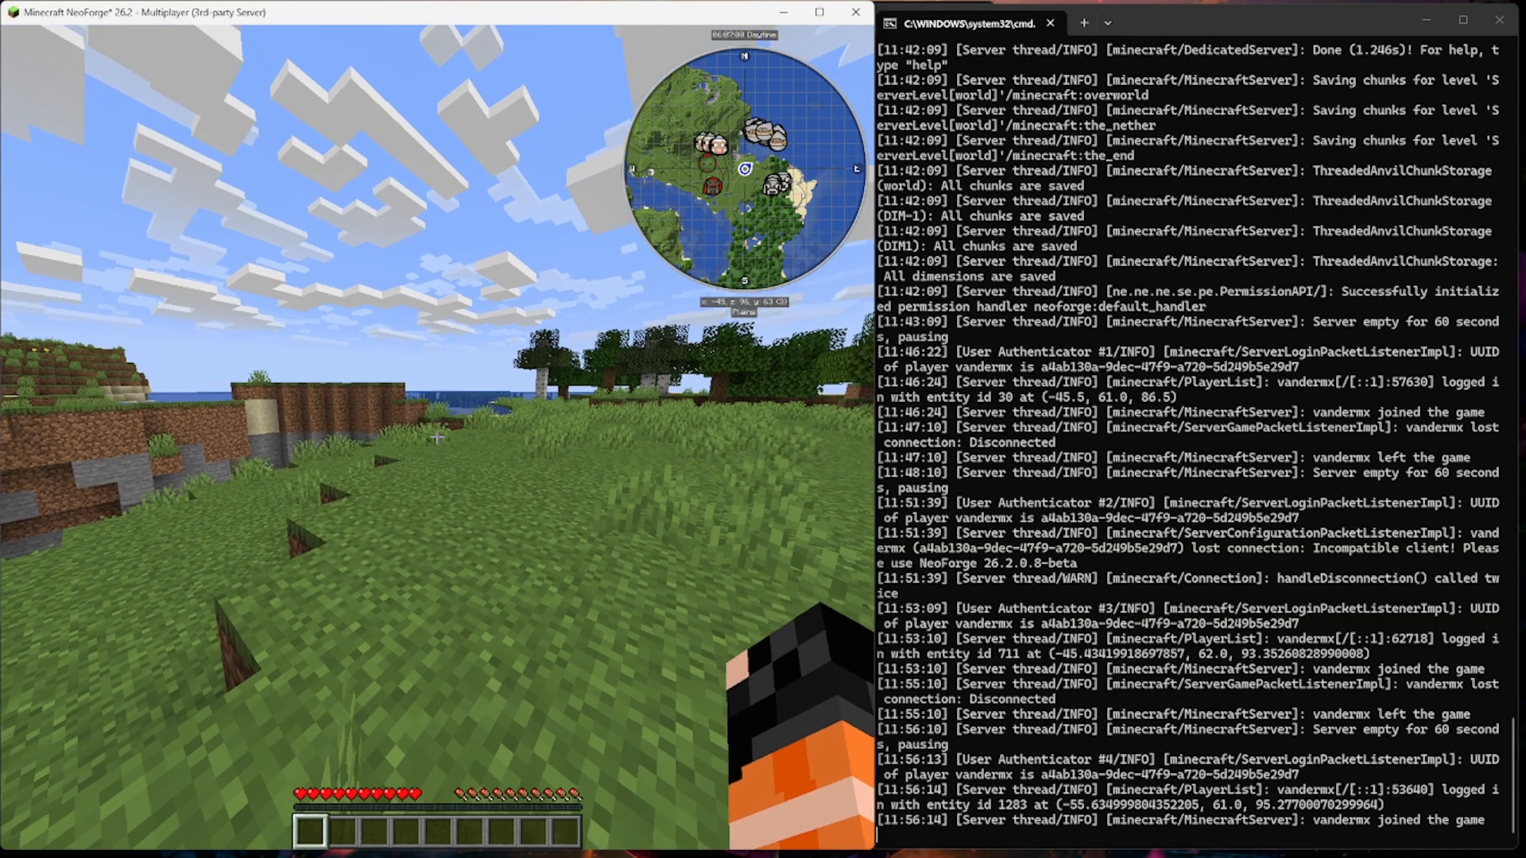
pyautogui.press('w')
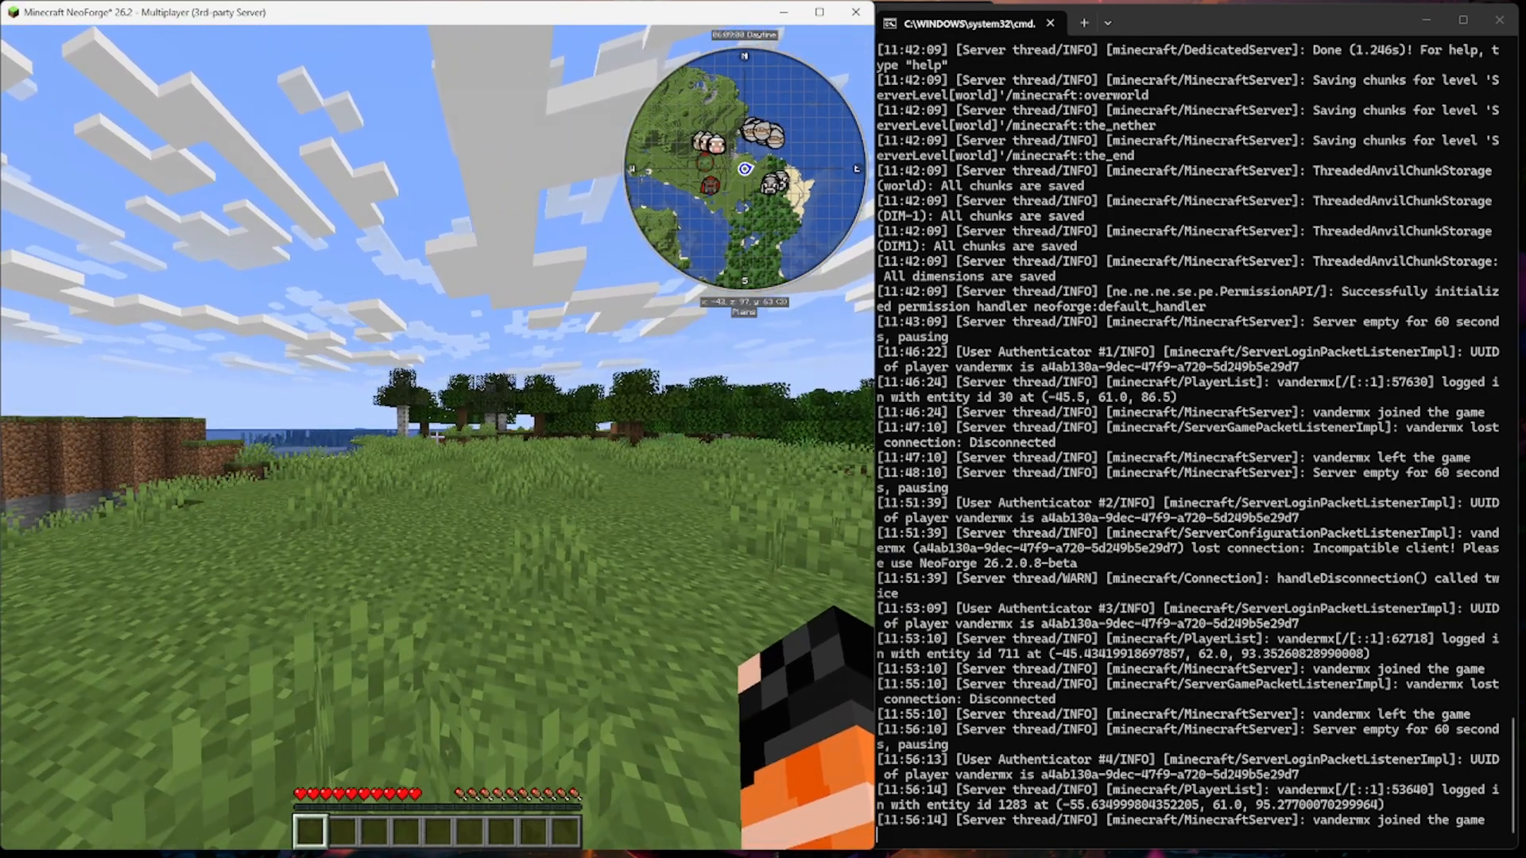
# - Review the modded client's full list of installed mods from the in-game menu, then return to the game
pyautogui.press('Escape')
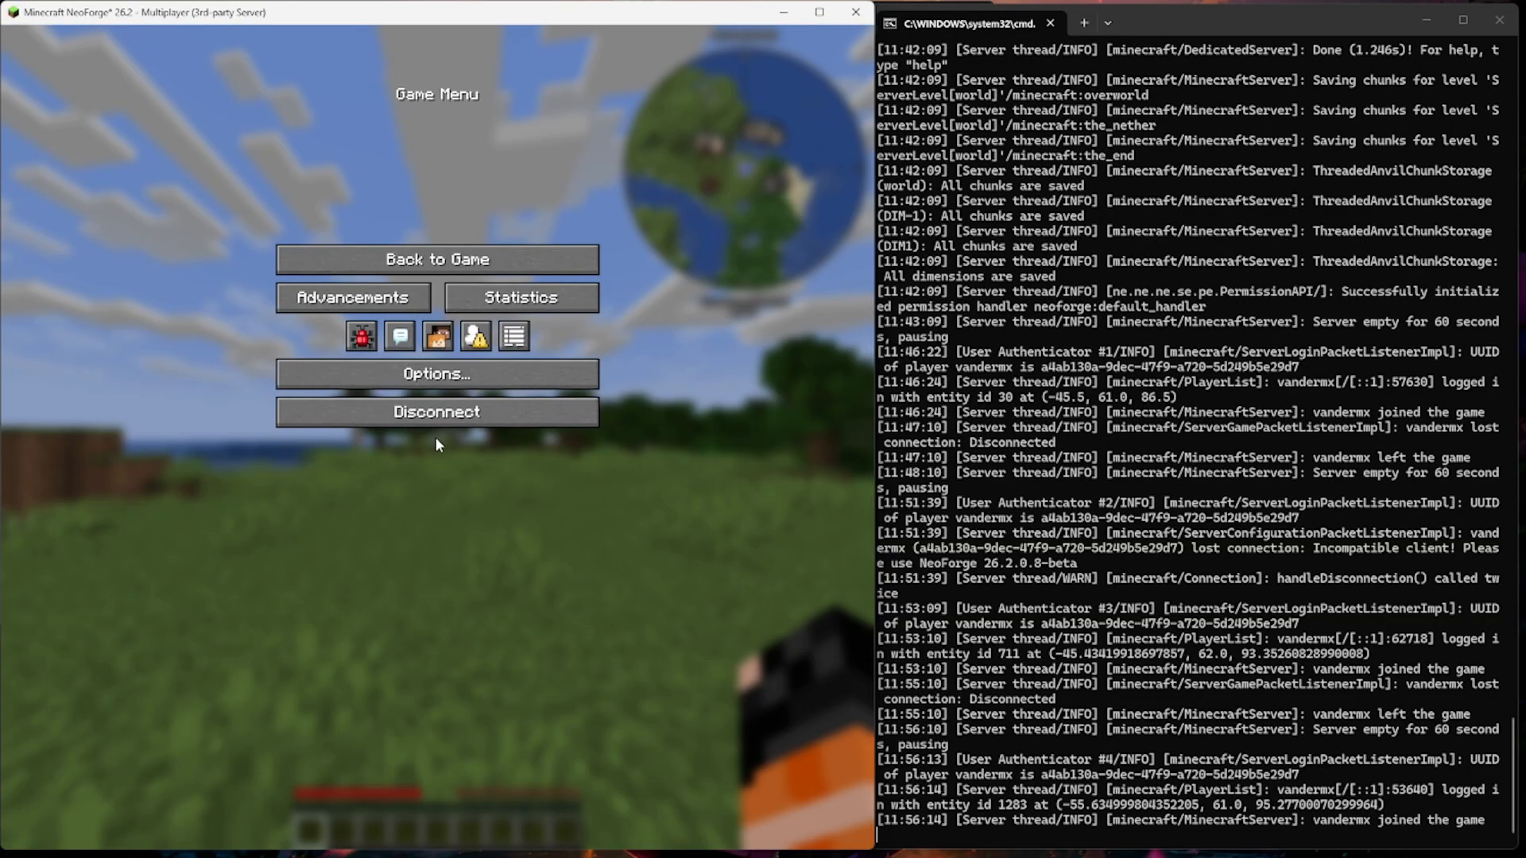
pyautogui.click(514, 337)
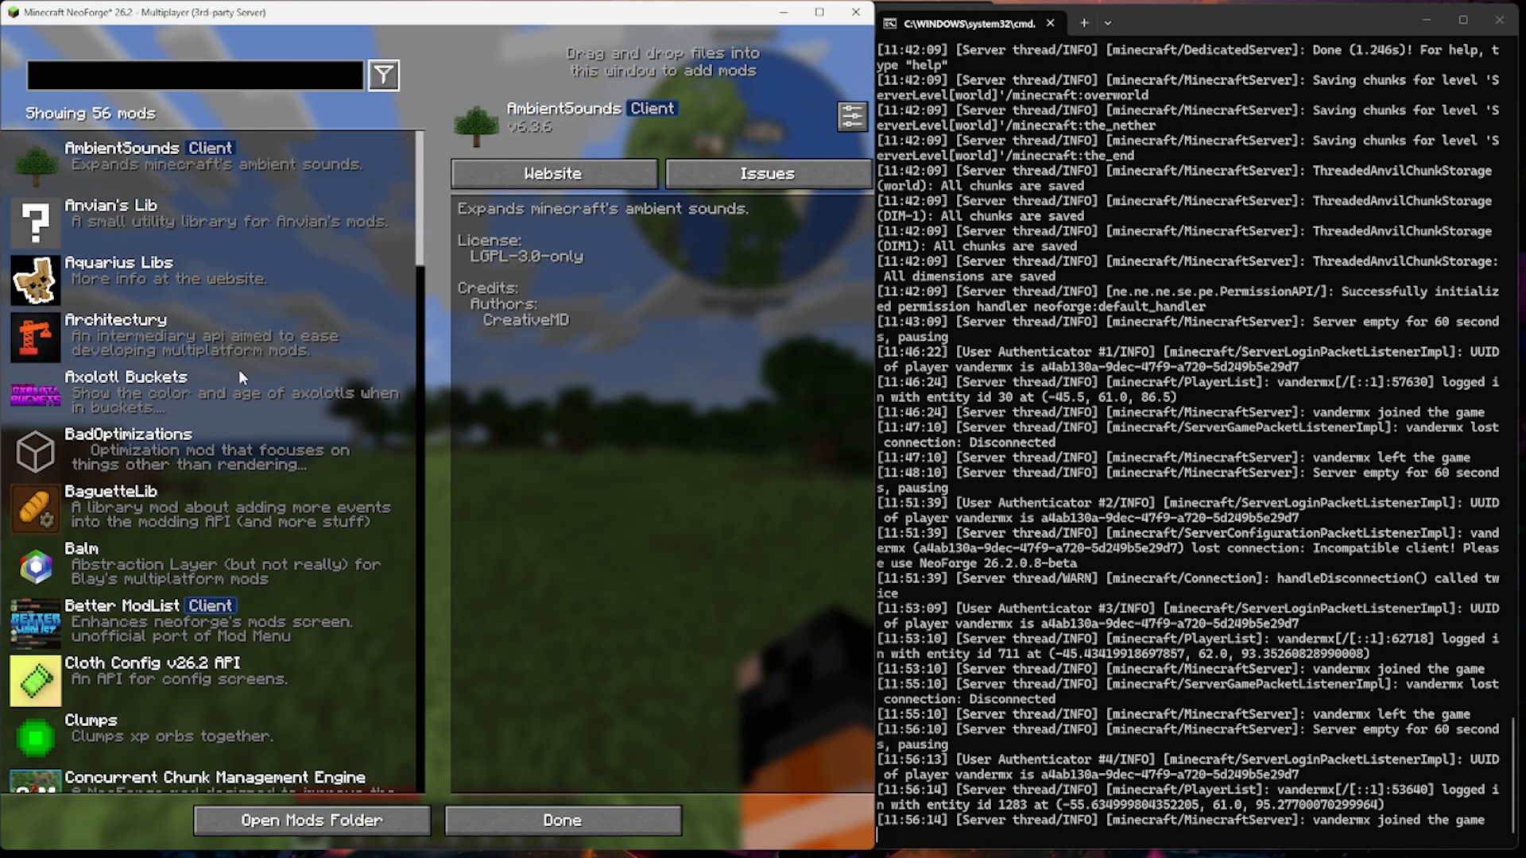
pyautogui.scroll(-3, 175, 442)
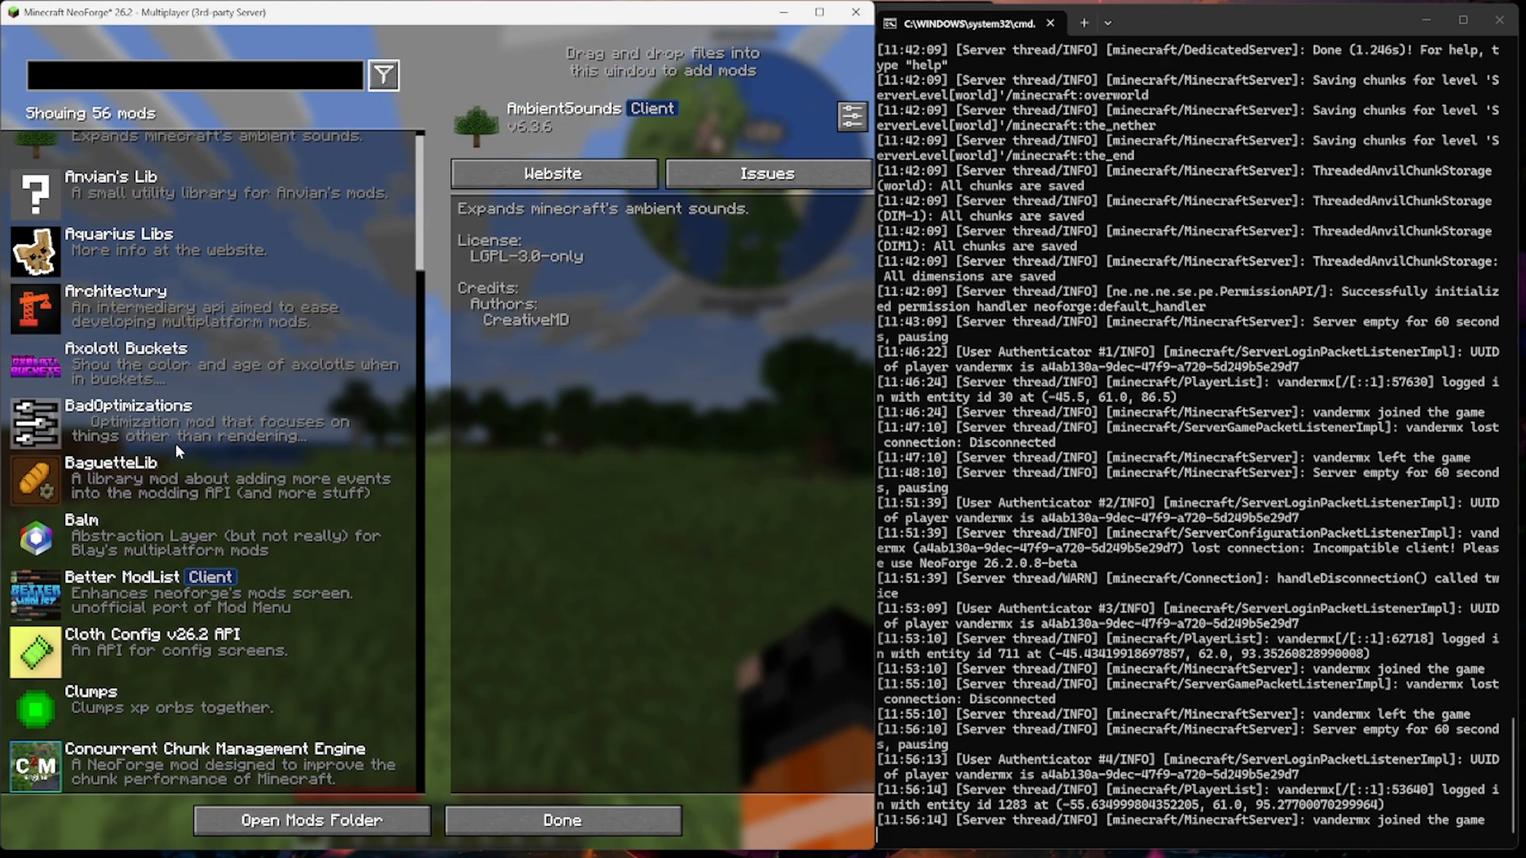
pyautogui.scroll(-3, 175, 442)
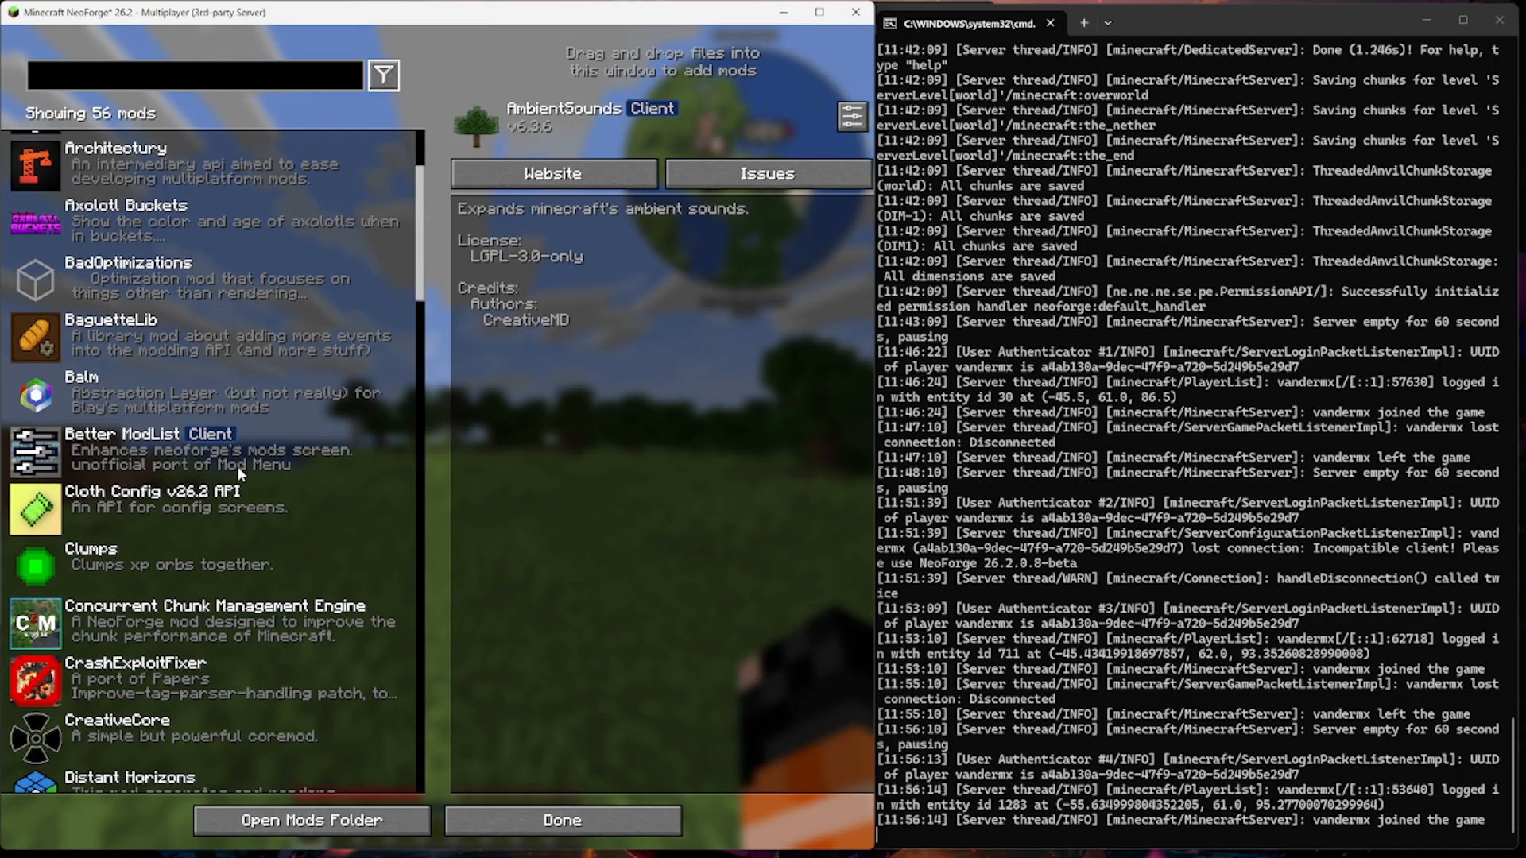
pyautogui.scroll(-2, 264, 456)
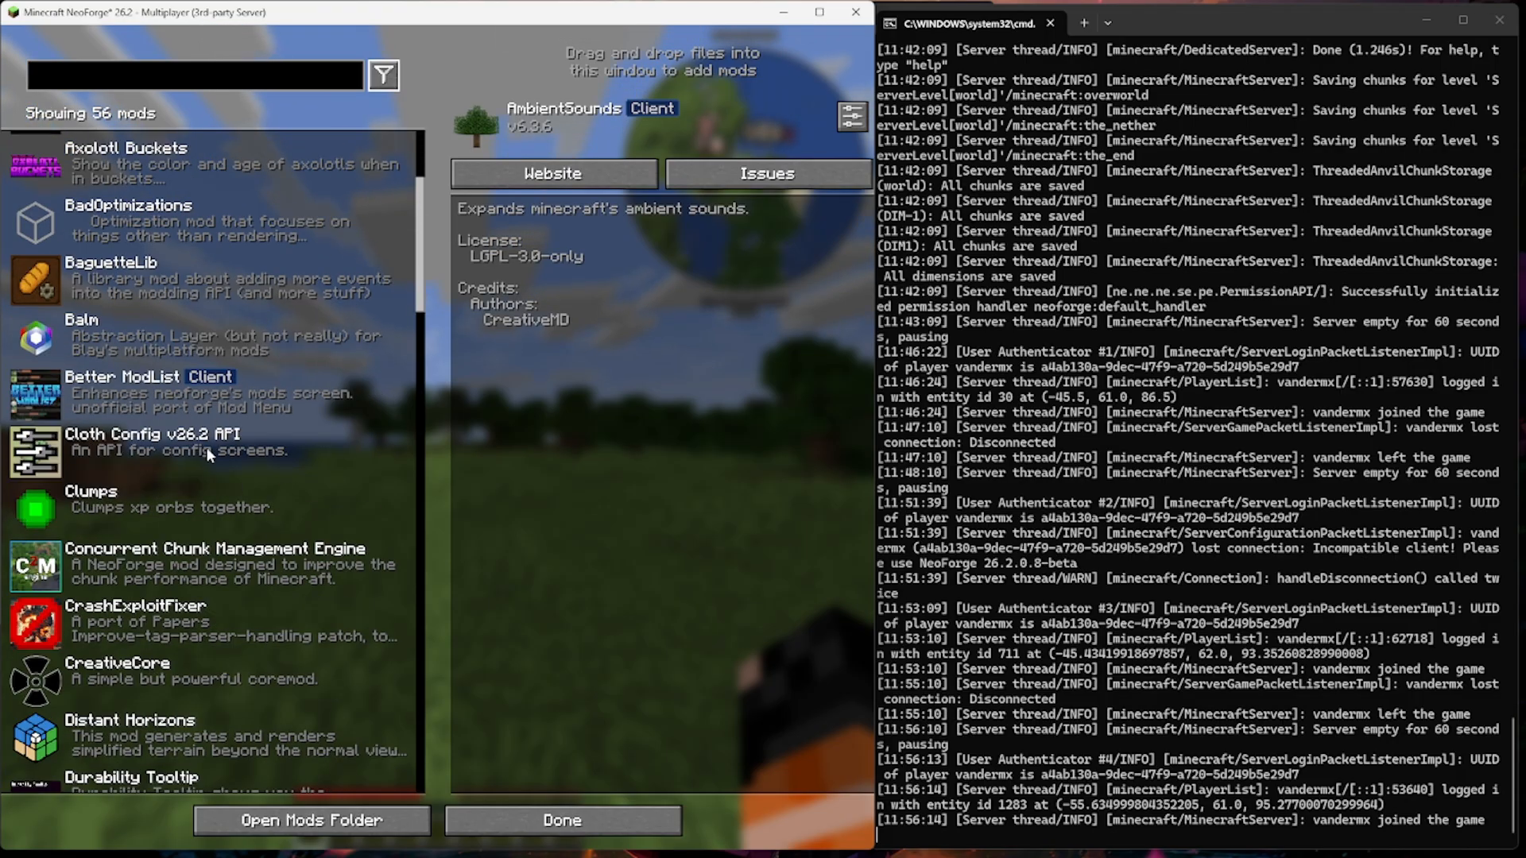
pyautogui.scroll(-2, 165, 493)
pyautogui.scroll(-2, 179, 494)
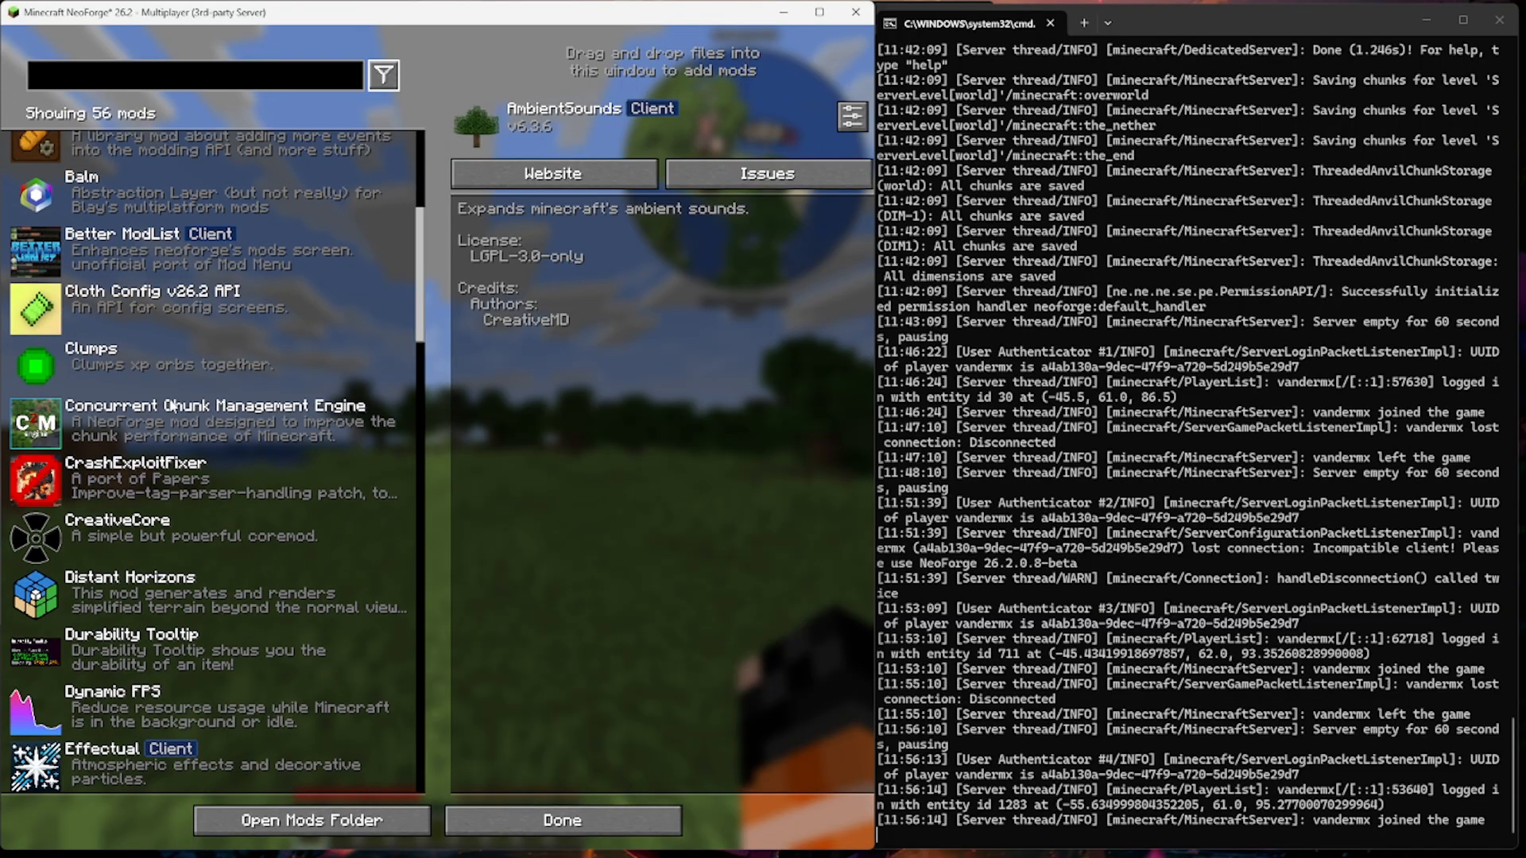
pyautogui.scroll(-4, 253, 436)
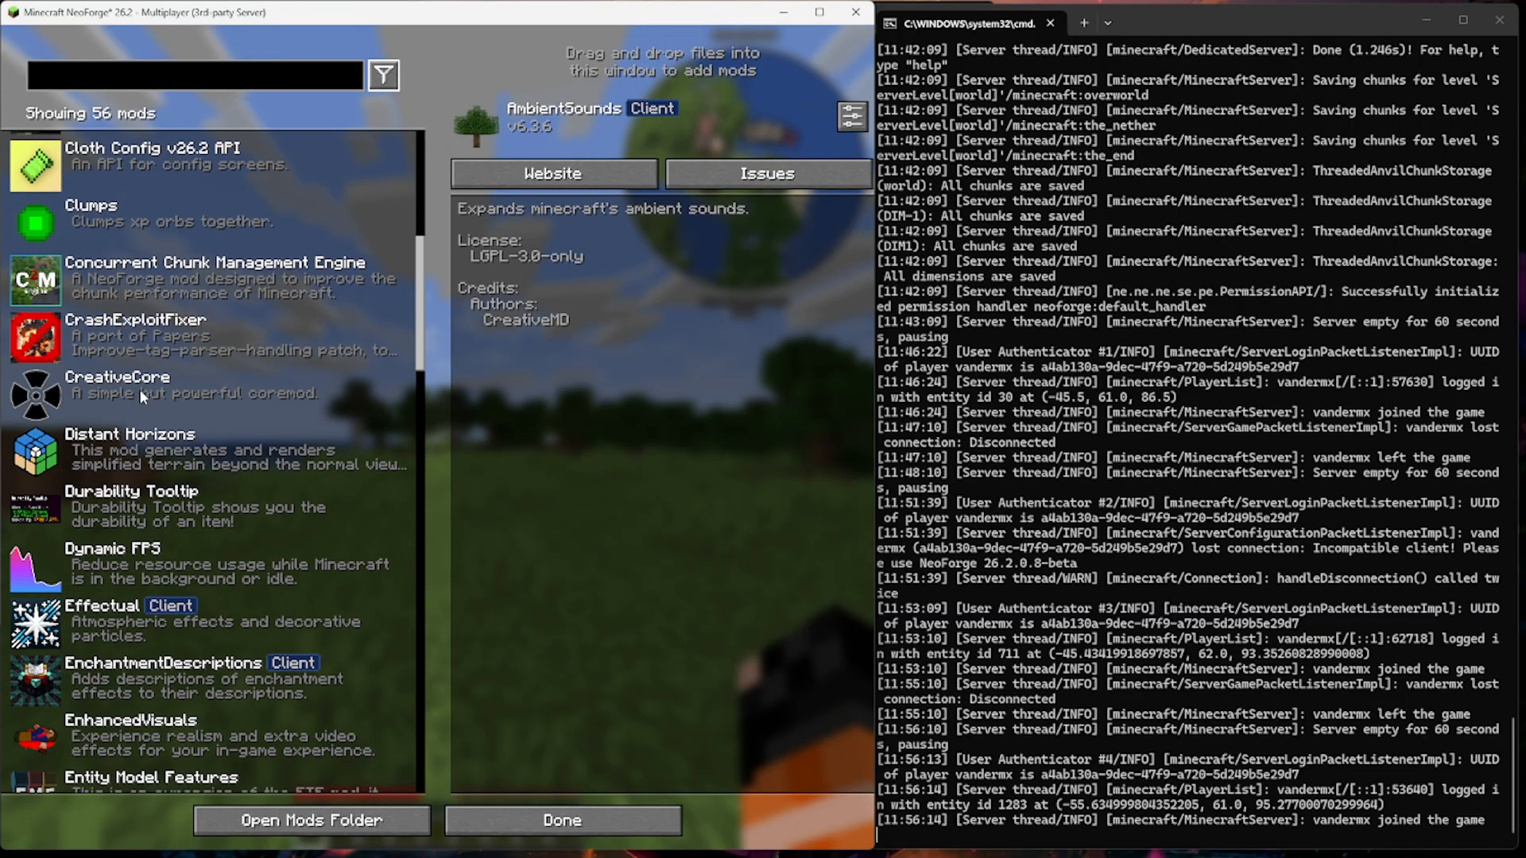
pyautogui.scroll(-2, 184, 453)
pyautogui.scroll(-9, 184, 453)
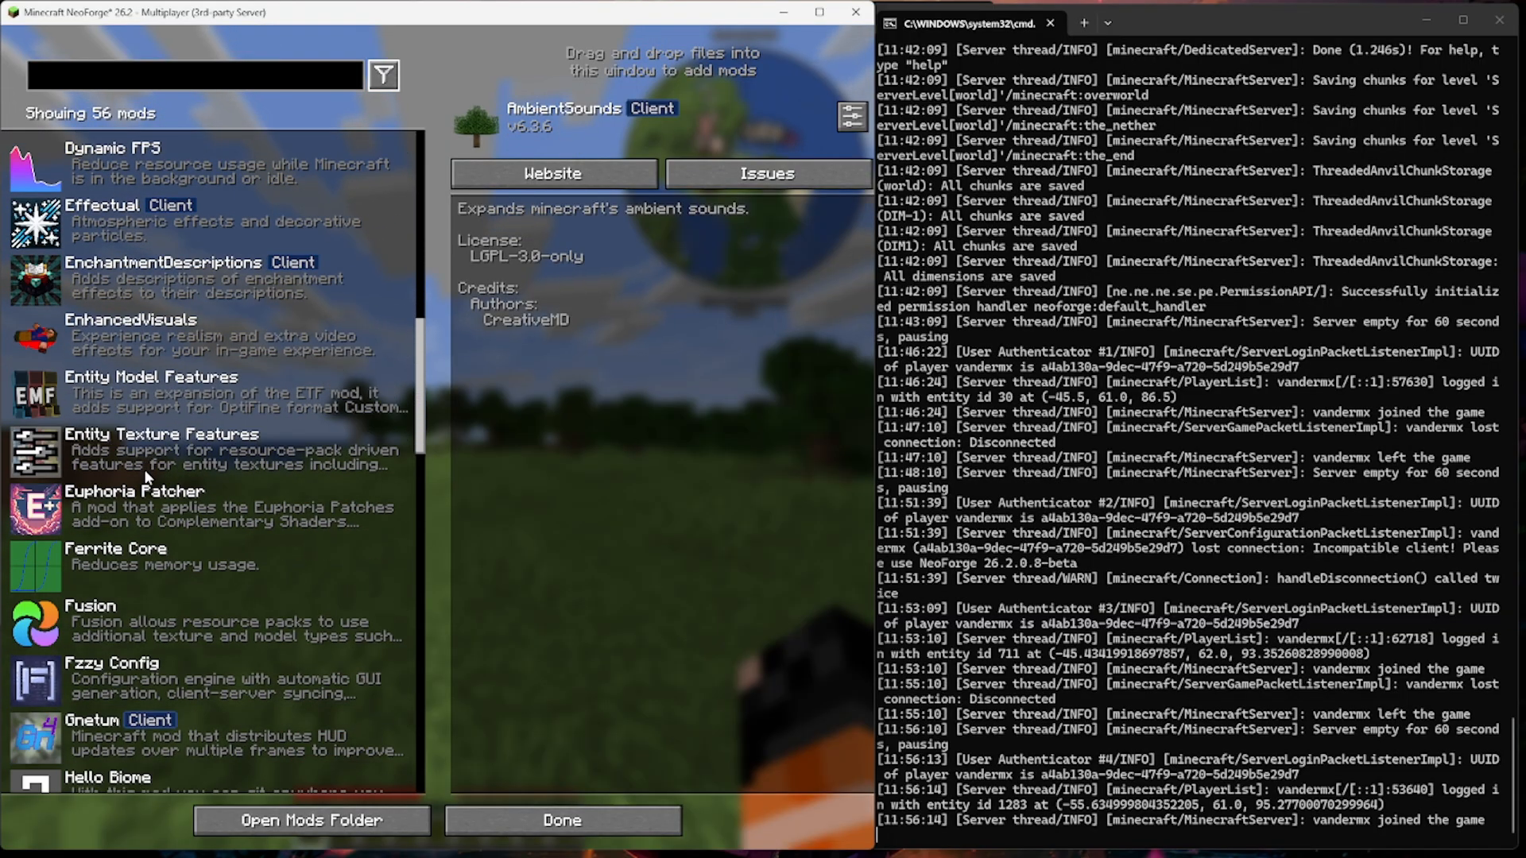
pyautogui.scroll(-14, 209, 504)
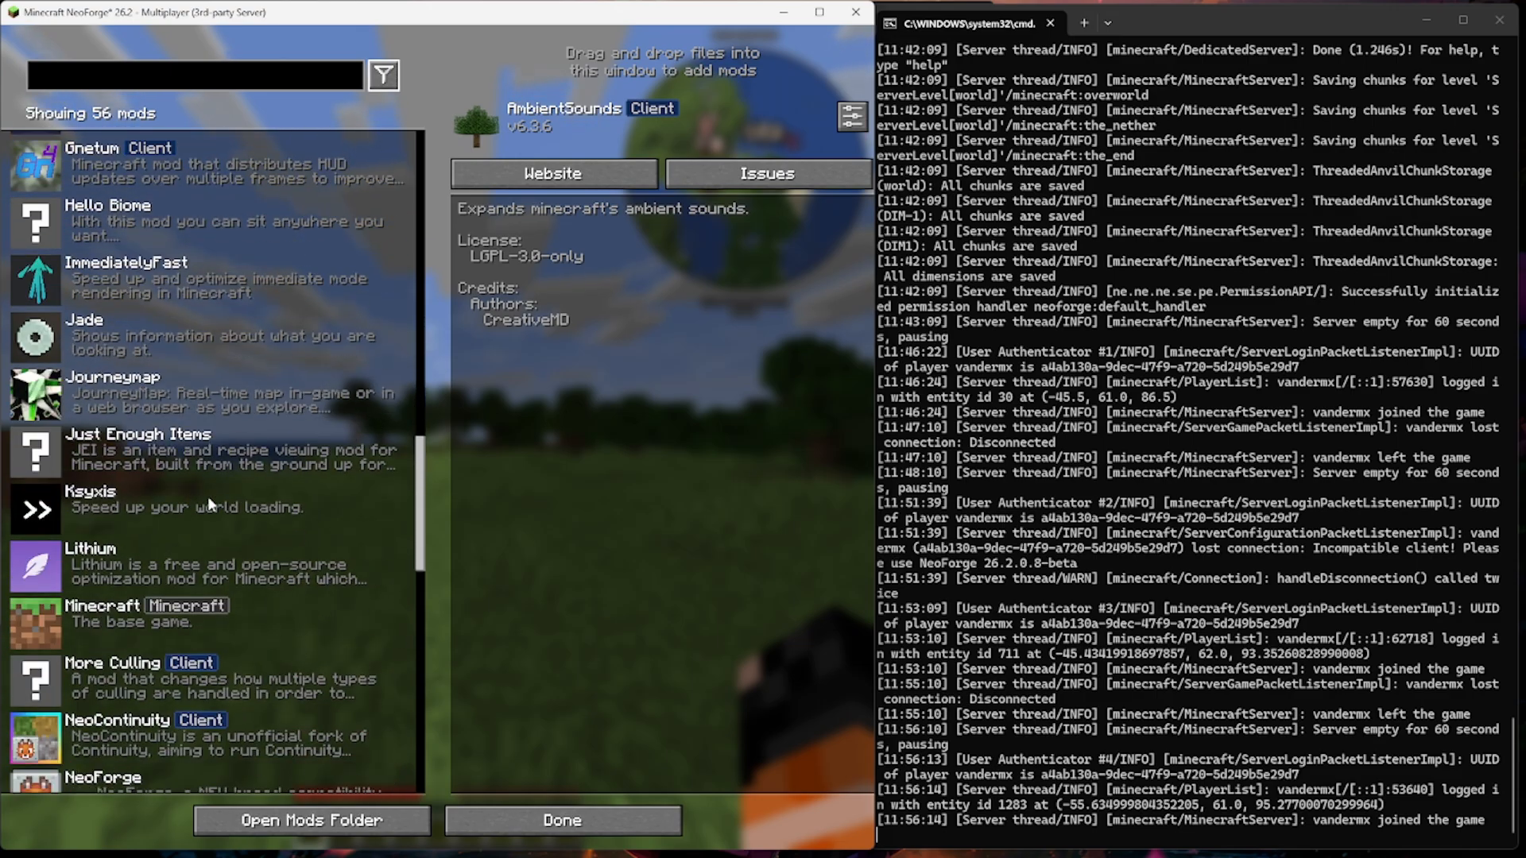
pyautogui.scroll(-12, 183, 549)
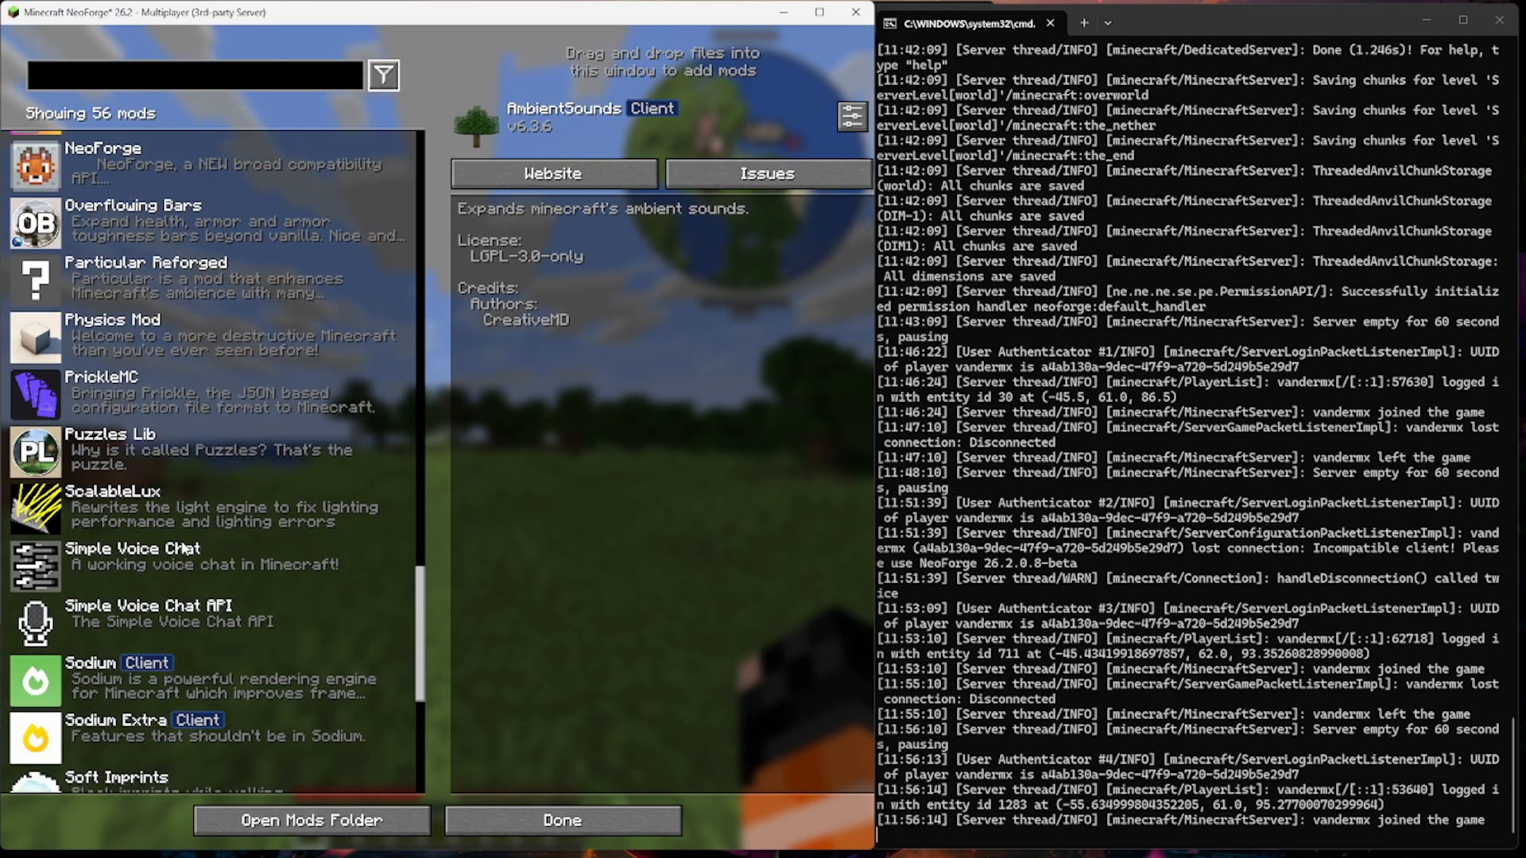
pyautogui.scroll(-4, 183, 548)
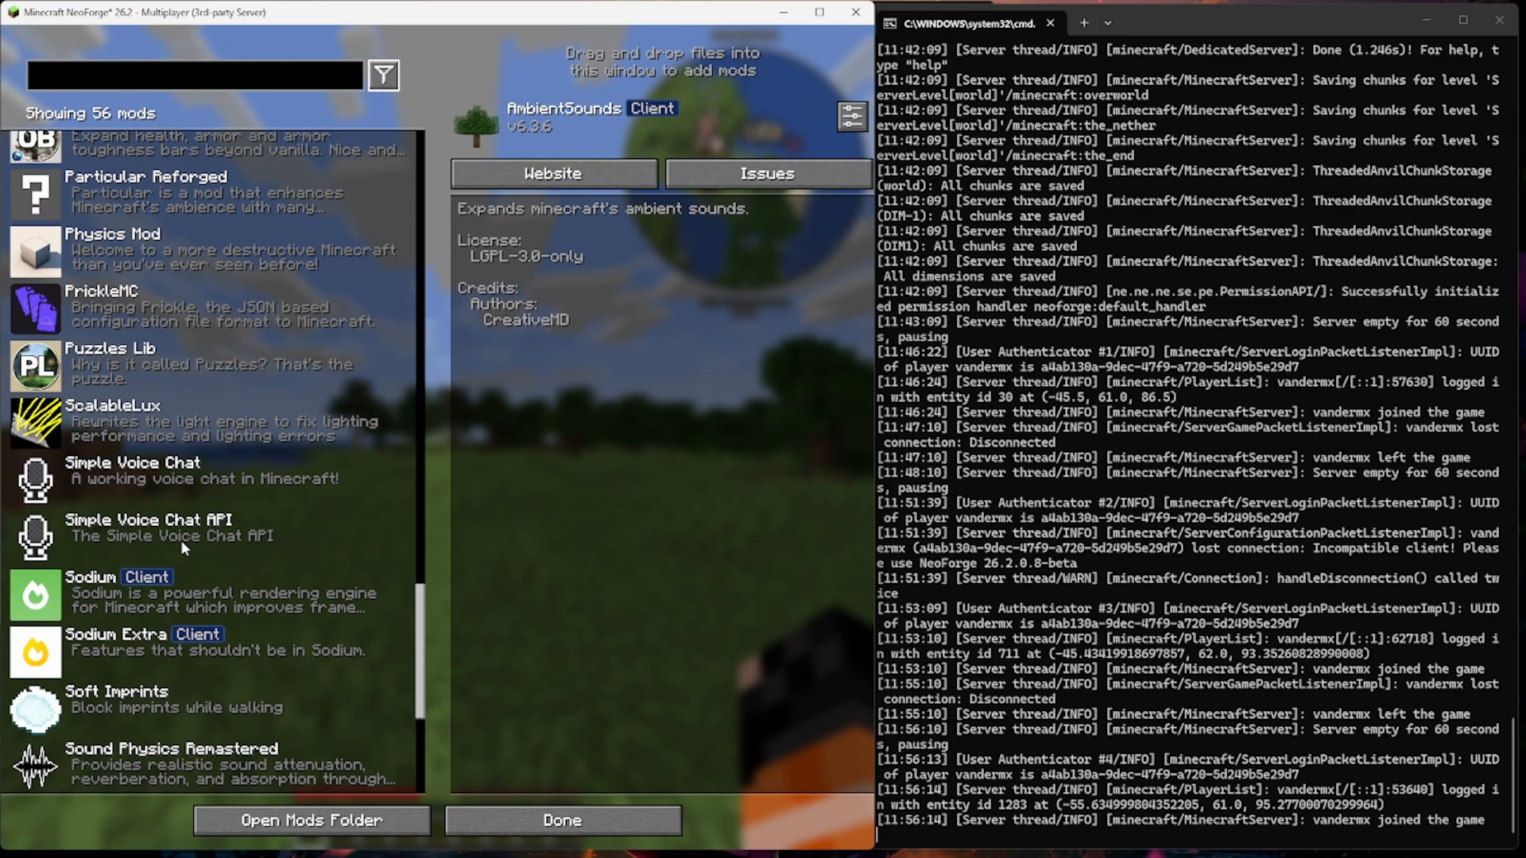
pyautogui.scroll(-5, 168, 674)
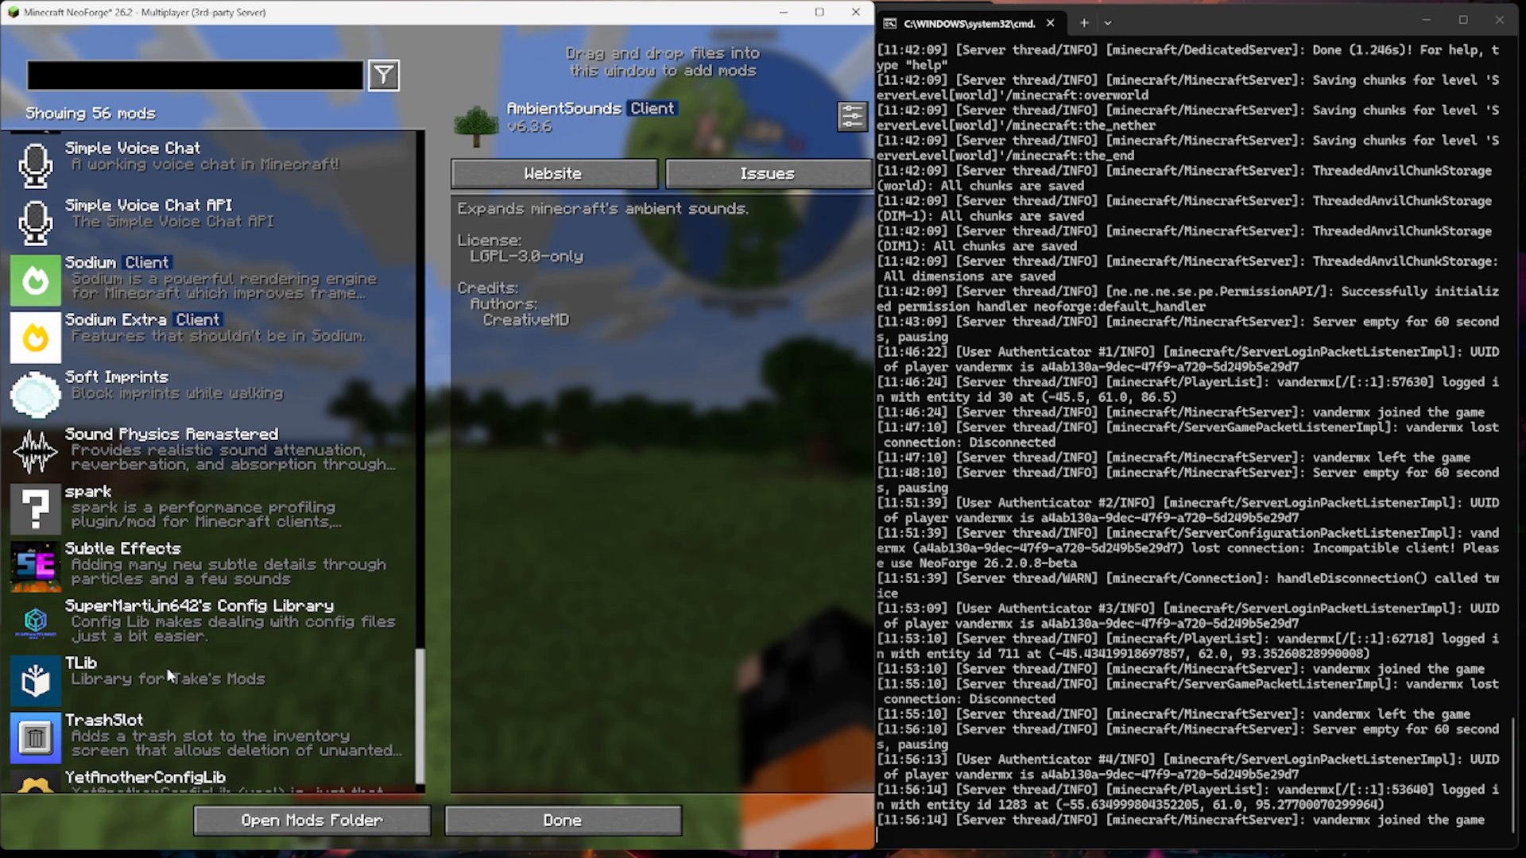
pyautogui.scroll(5, 169, 604)
pyautogui.moveTo(409, 682); pyautogui.dragTo(424, 204)
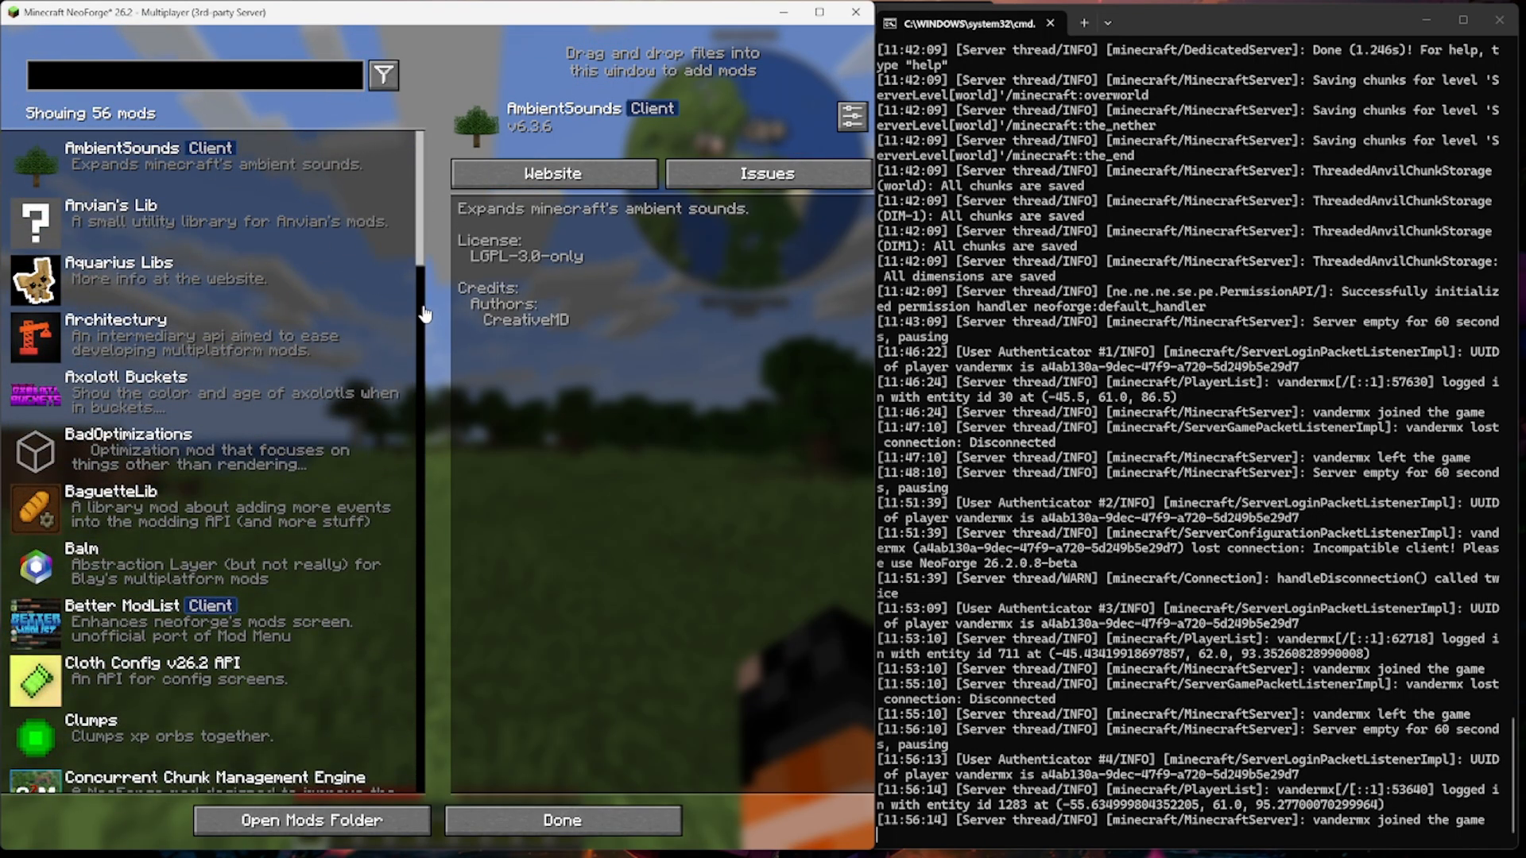
pyautogui.click(404, 266)
pyautogui.press('Escape')
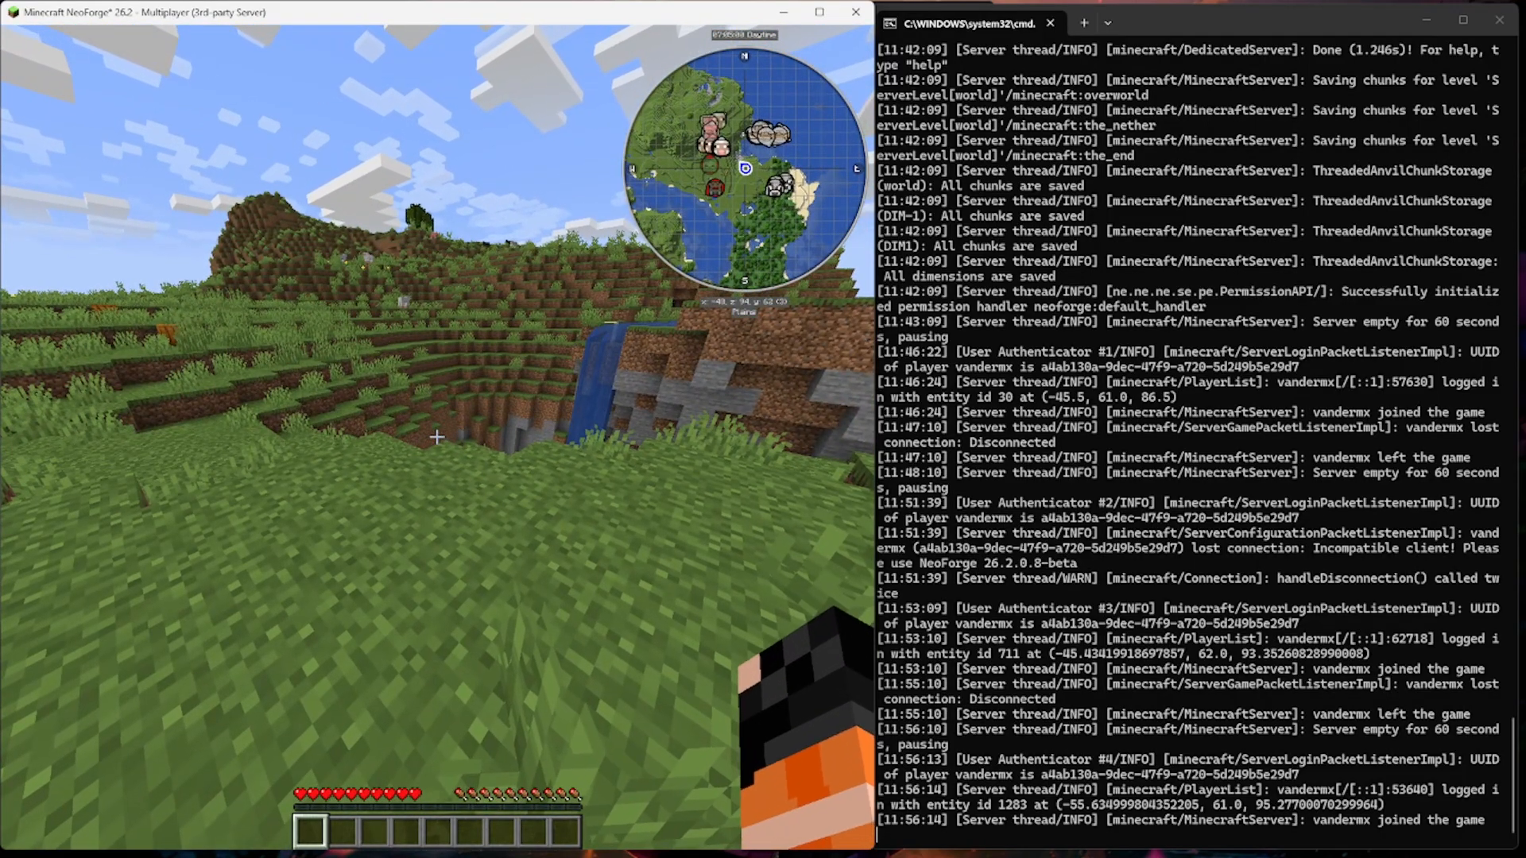
# - View the JourneyMap full-screen map of the server world and close it
pyautogui.press('j')
pyautogui.press('Escape')
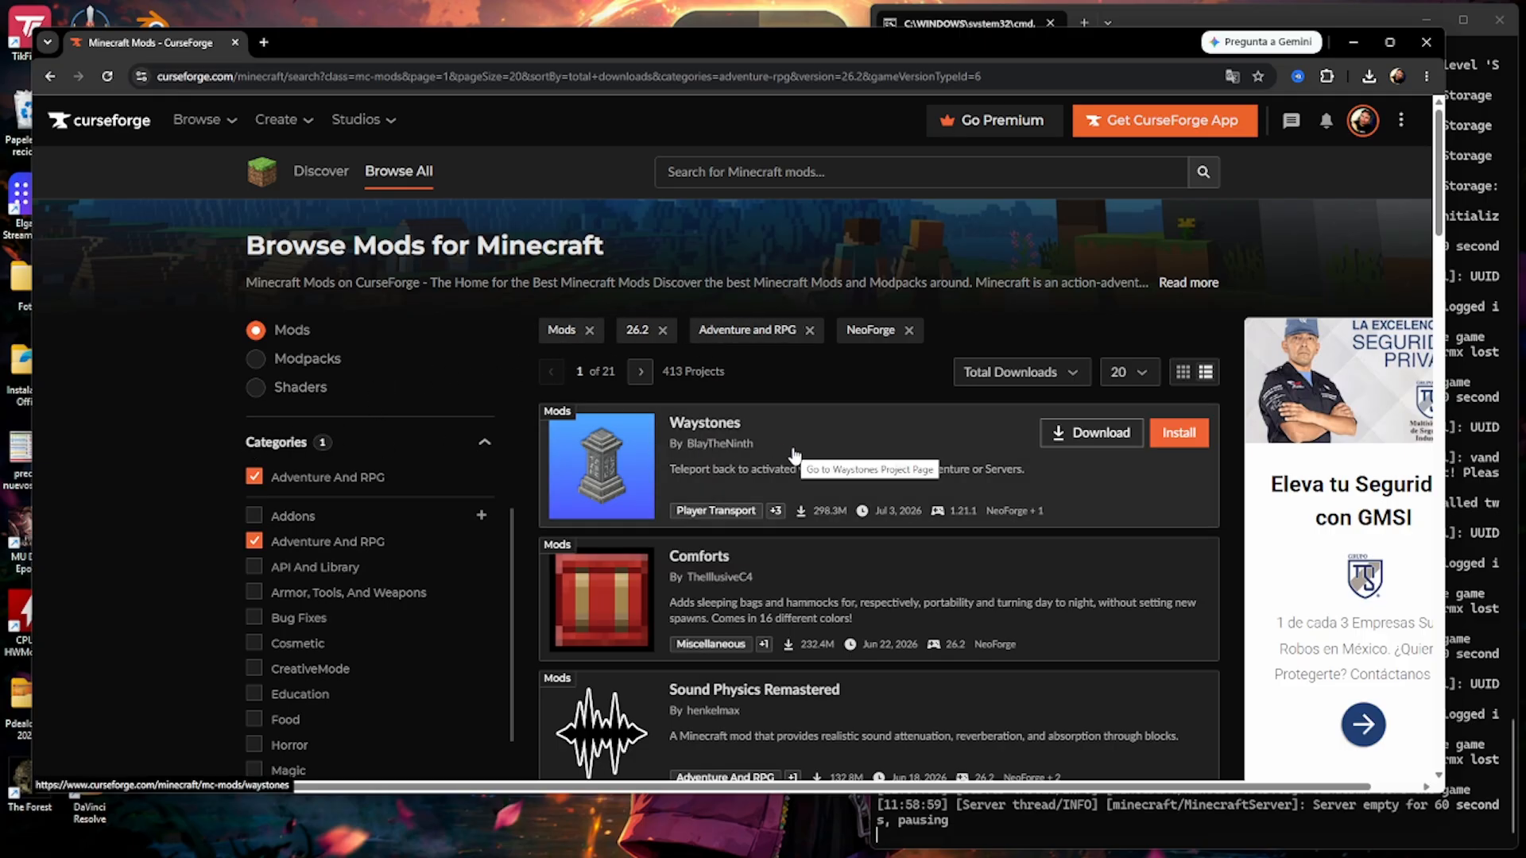
# - On the CurseForge website, find the Towns and Towers mod among the 26.2 NeoForge adventure mods and show its files
pyautogui.scroll(-4, 794, 465)
pyautogui.scroll(-6, 793, 457)
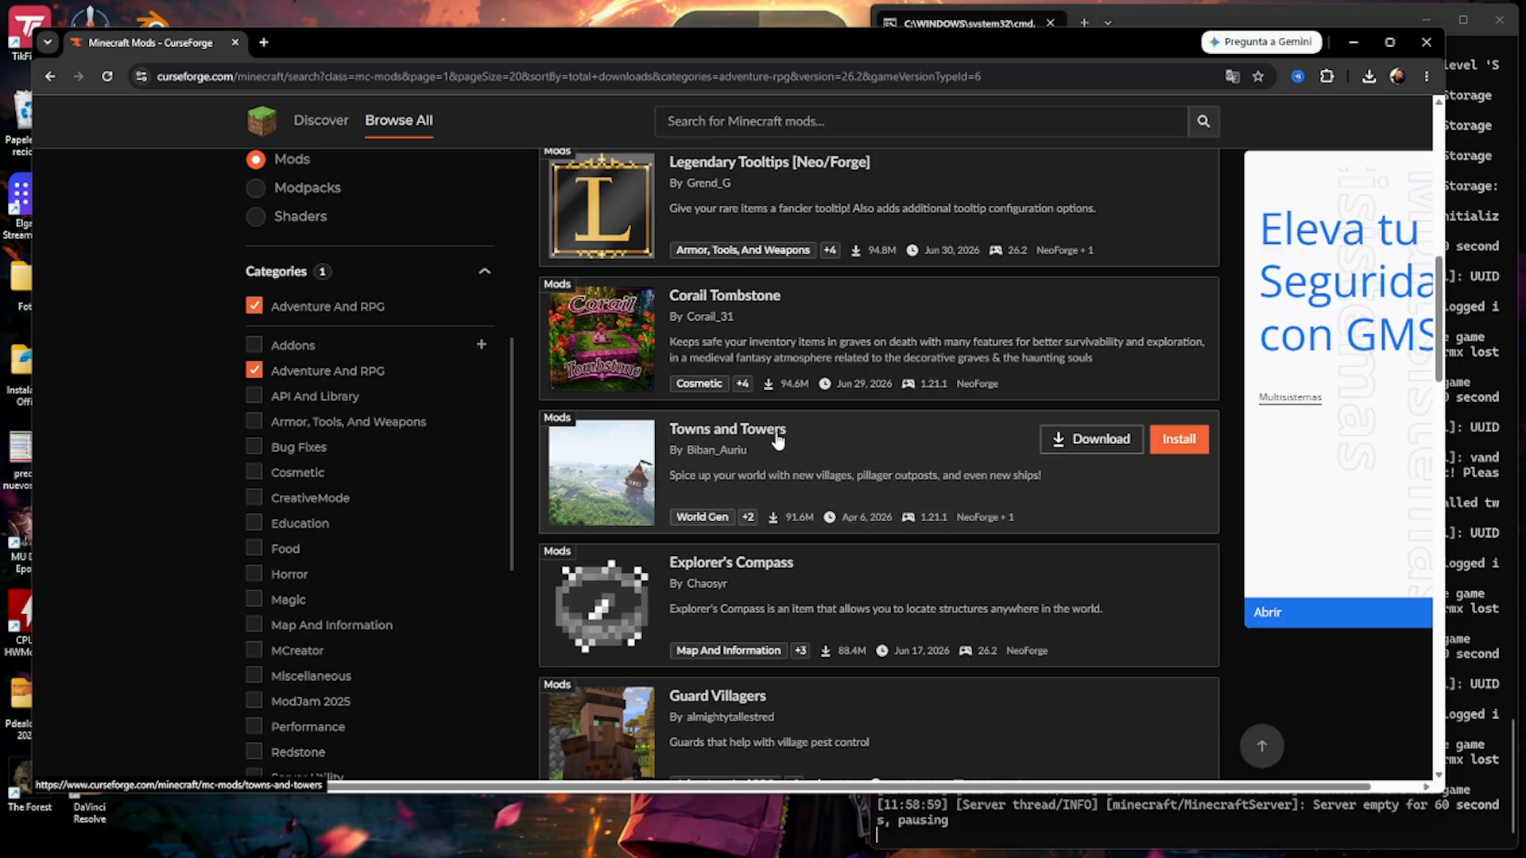
pyautogui.click(912, 455)
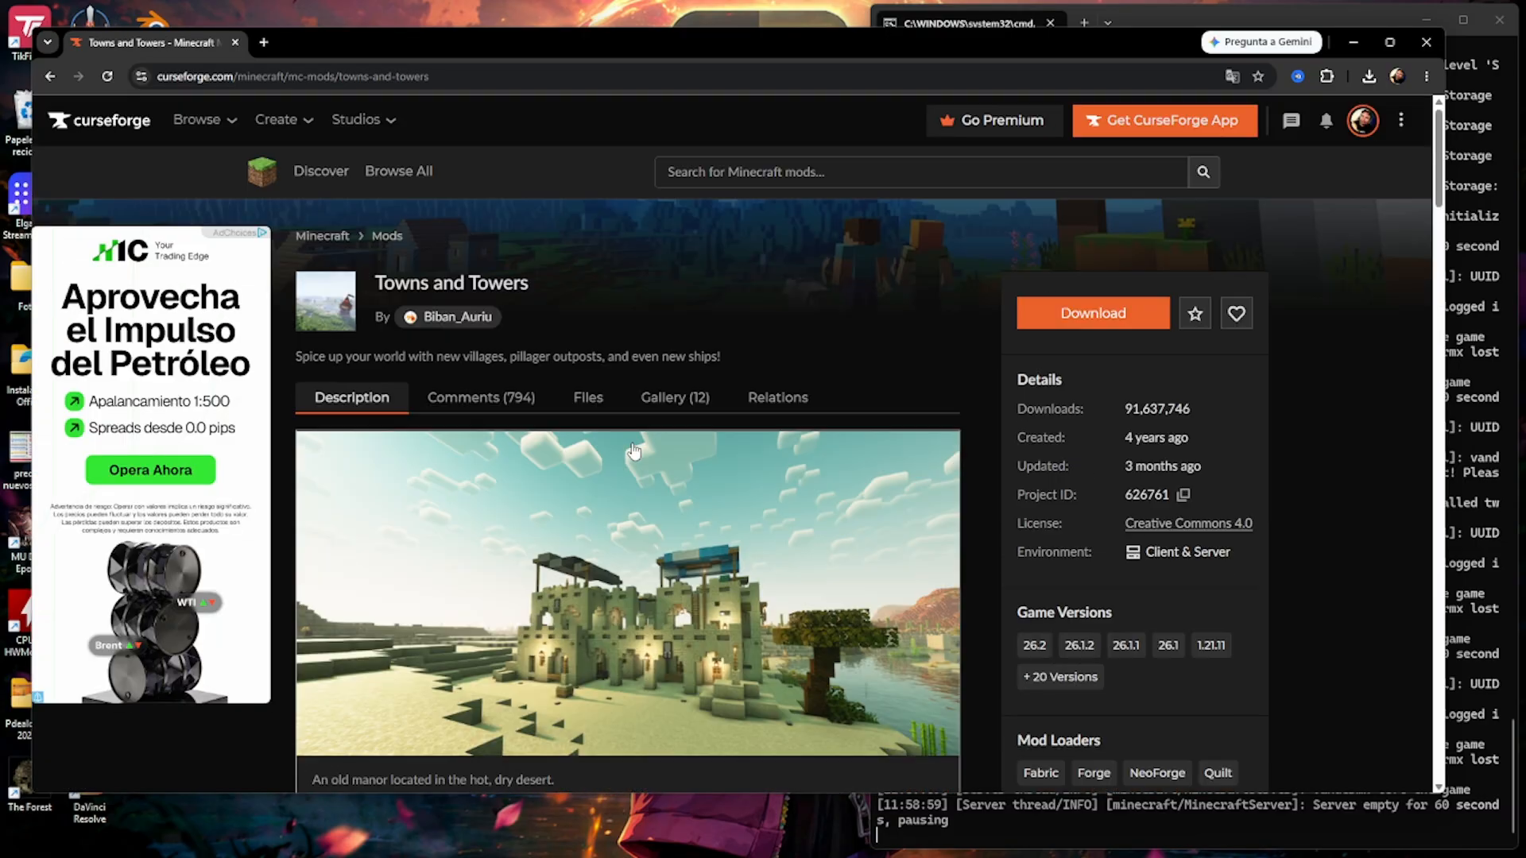
pyautogui.click(586, 398)
pyautogui.scroll(-3, 580, 358)
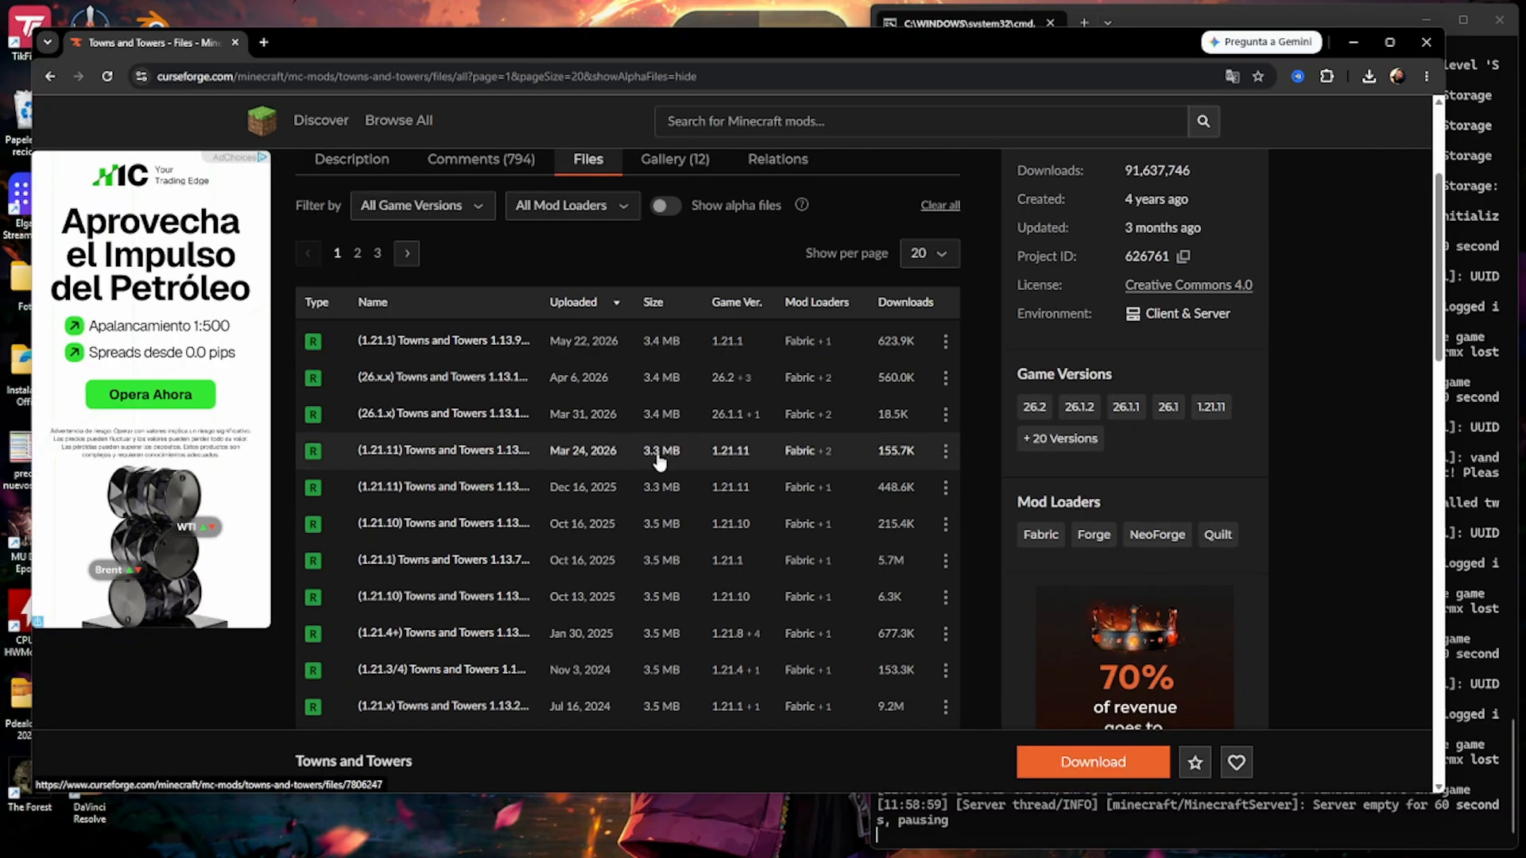
pyautogui.scroll(2, 554, 294)
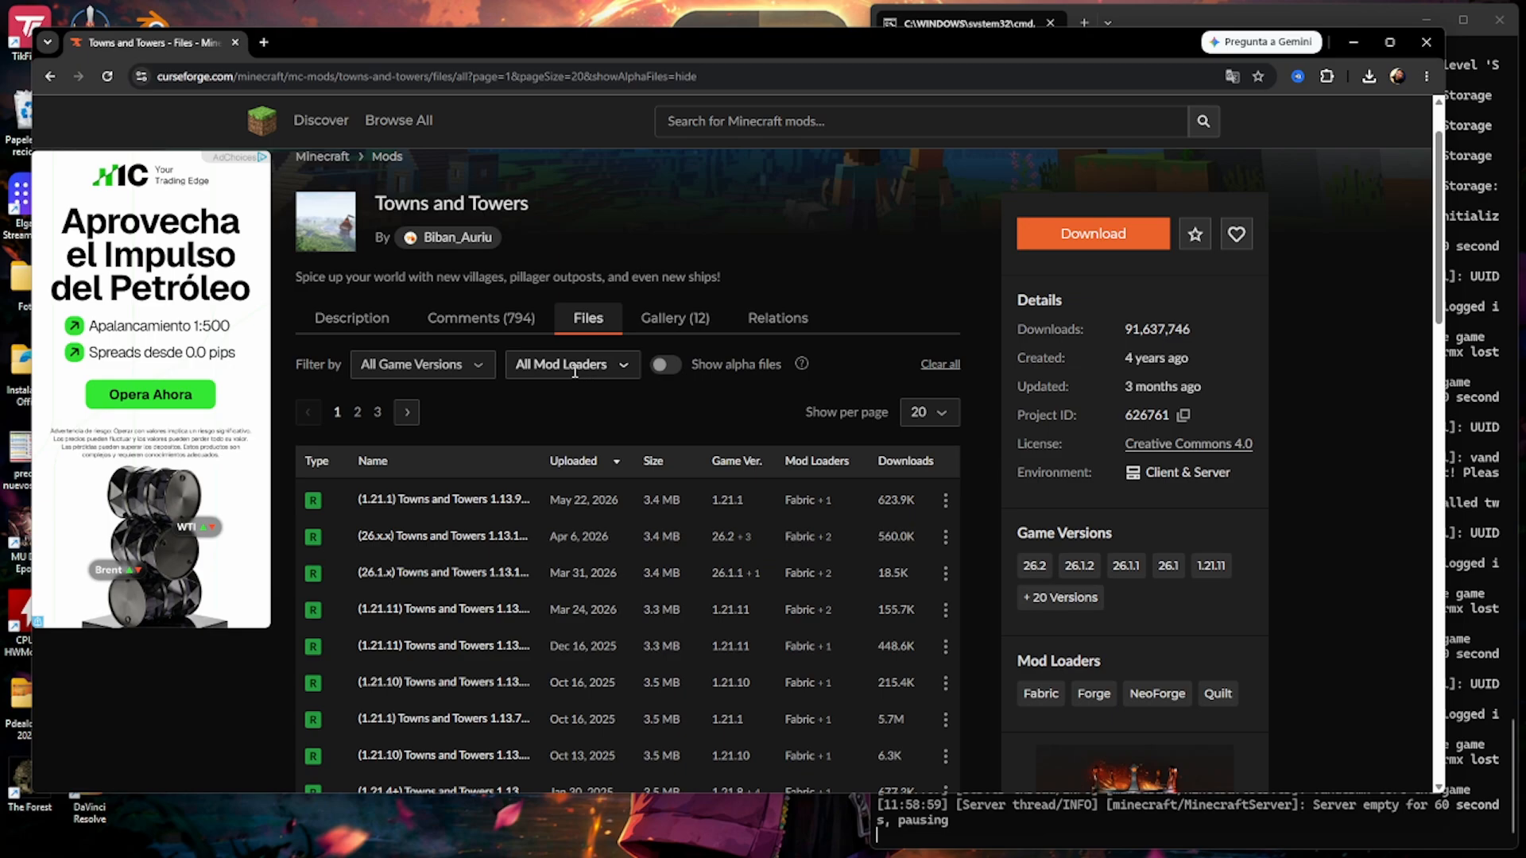
# - Filter the Towns and Towers files to game version 26.2 and NeoForge, and download the matching 26.x.x file
pyautogui.click(477, 364)
pyautogui.click(398, 421)
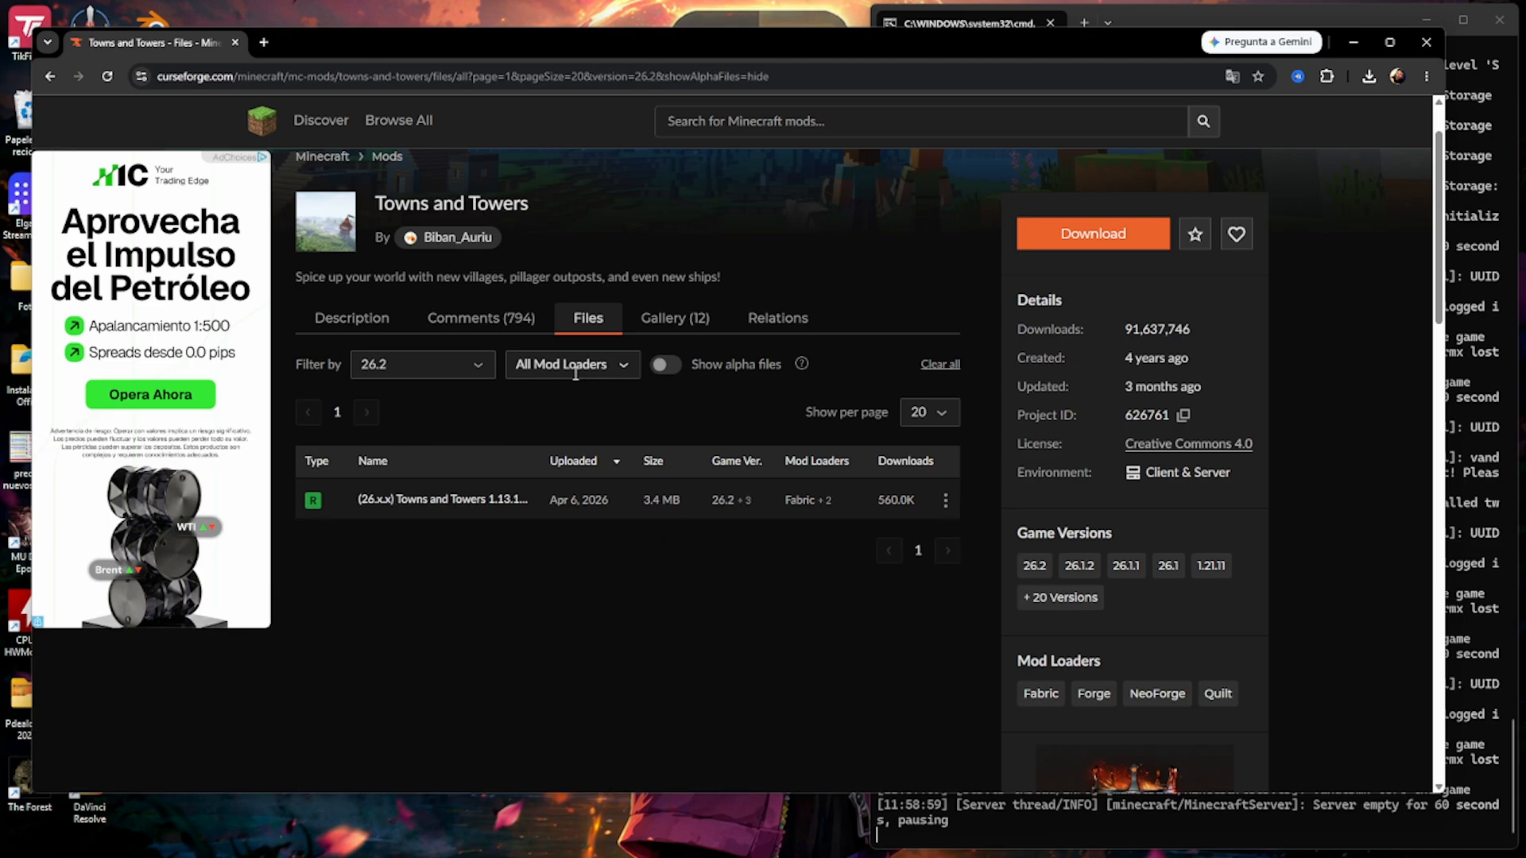
pyautogui.click(589, 366)
pyautogui.click(560, 479)
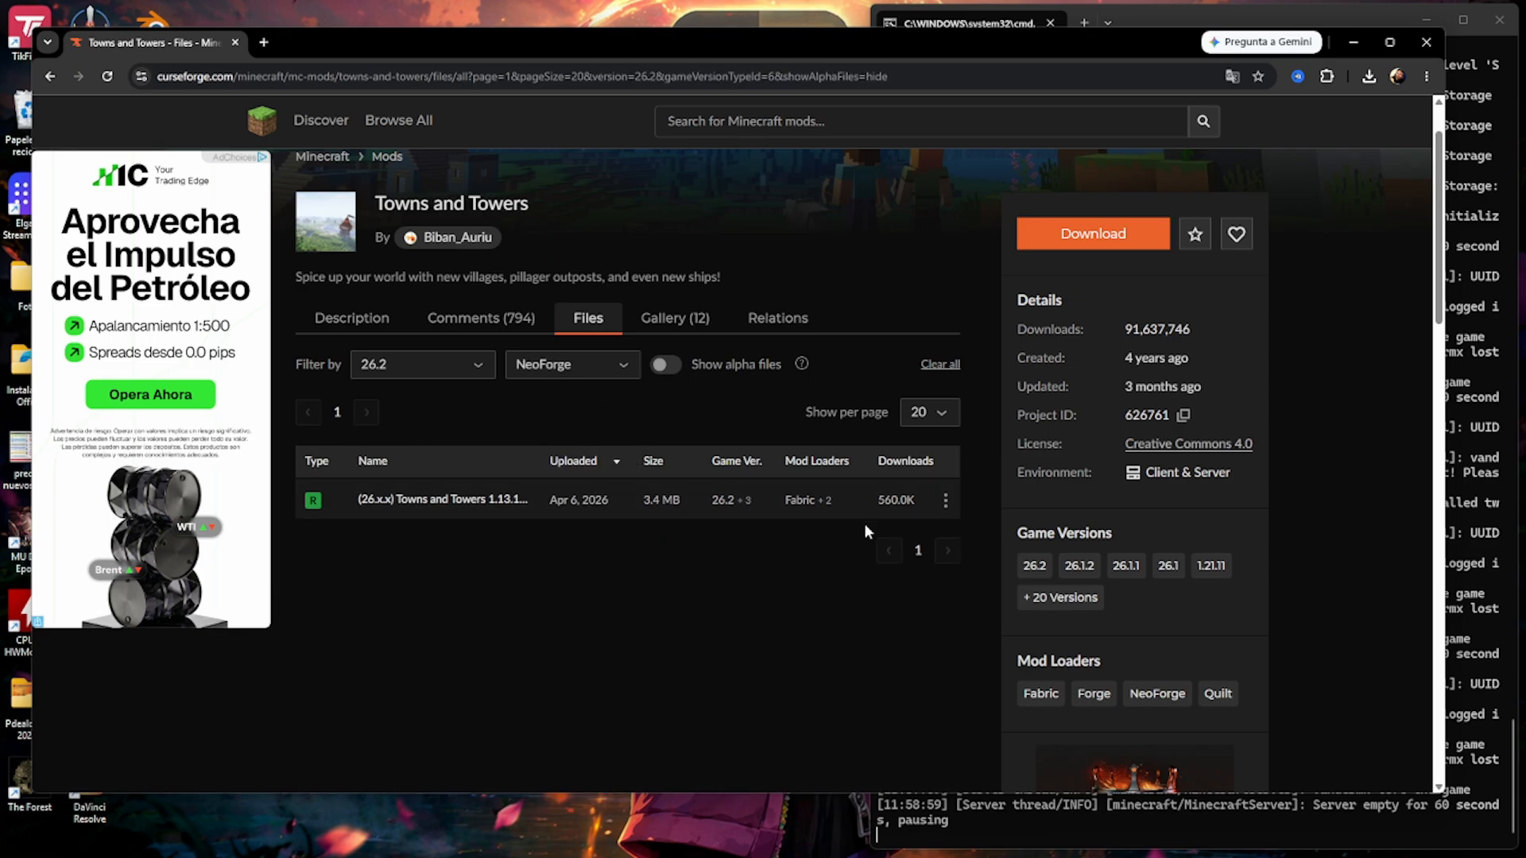
pyautogui.click(946, 502)
pyautogui.click(975, 572)
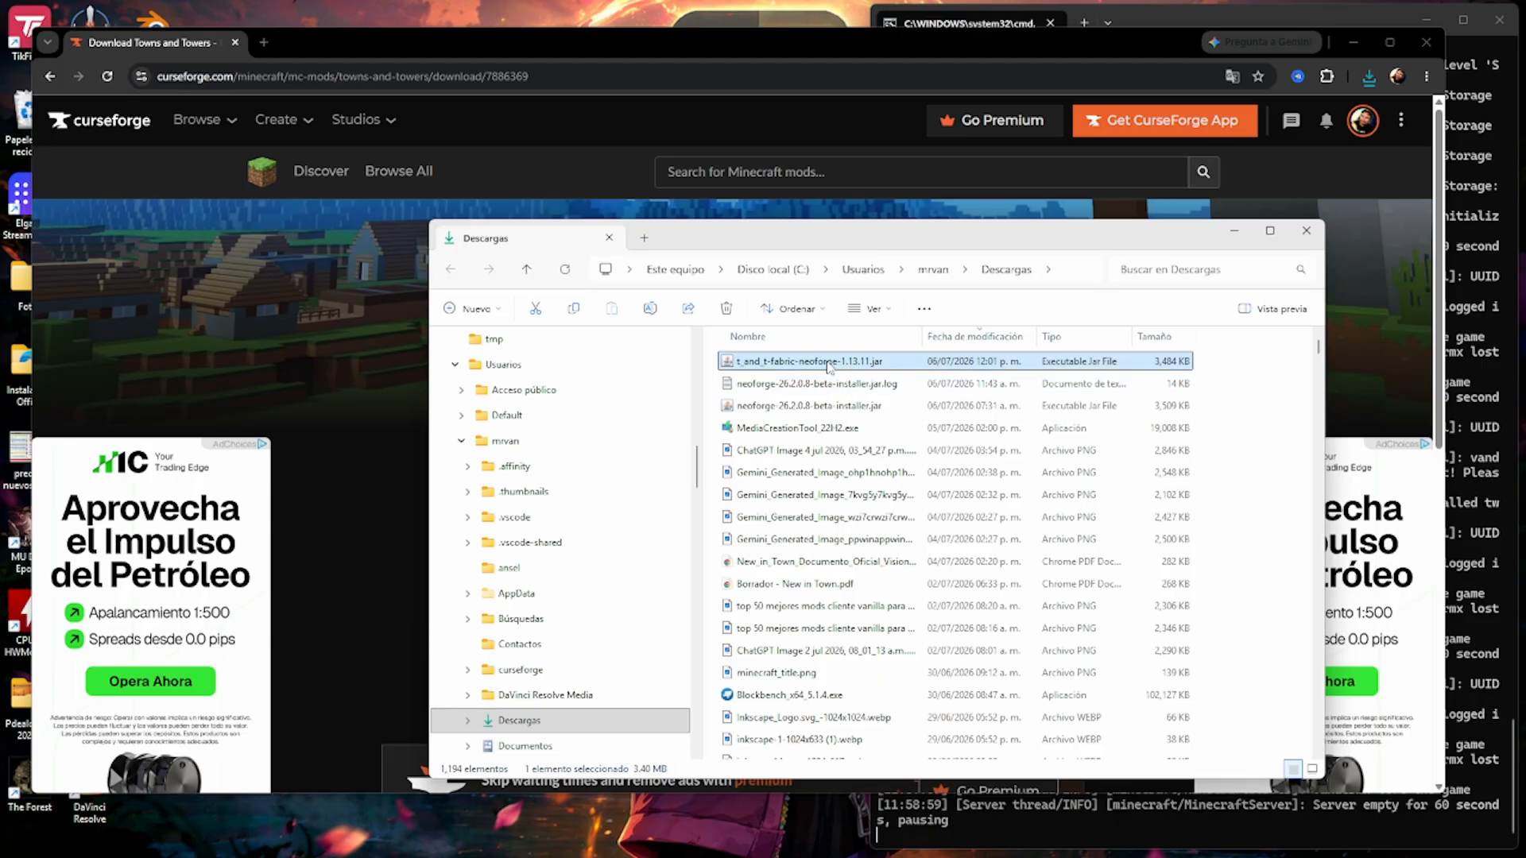
# - Copy the downloaded t_and_t-fabric-neoforge-1.13.11.jar into the mods folder of Server Neoforge 26.2
pyautogui.scroll(-10, 512, 539)
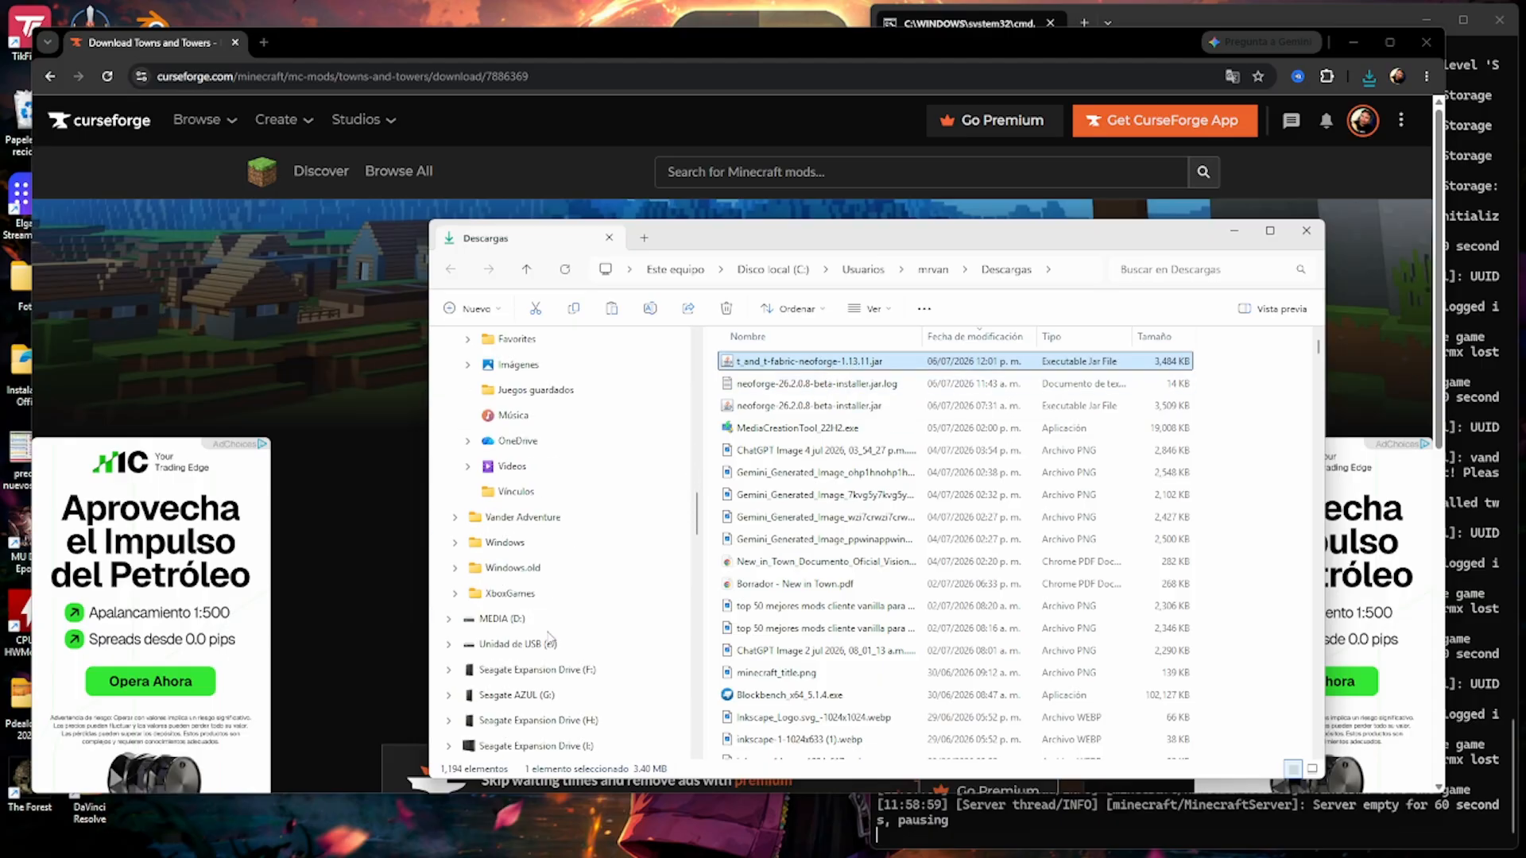
pyautogui.scroll(10, 512, 539)
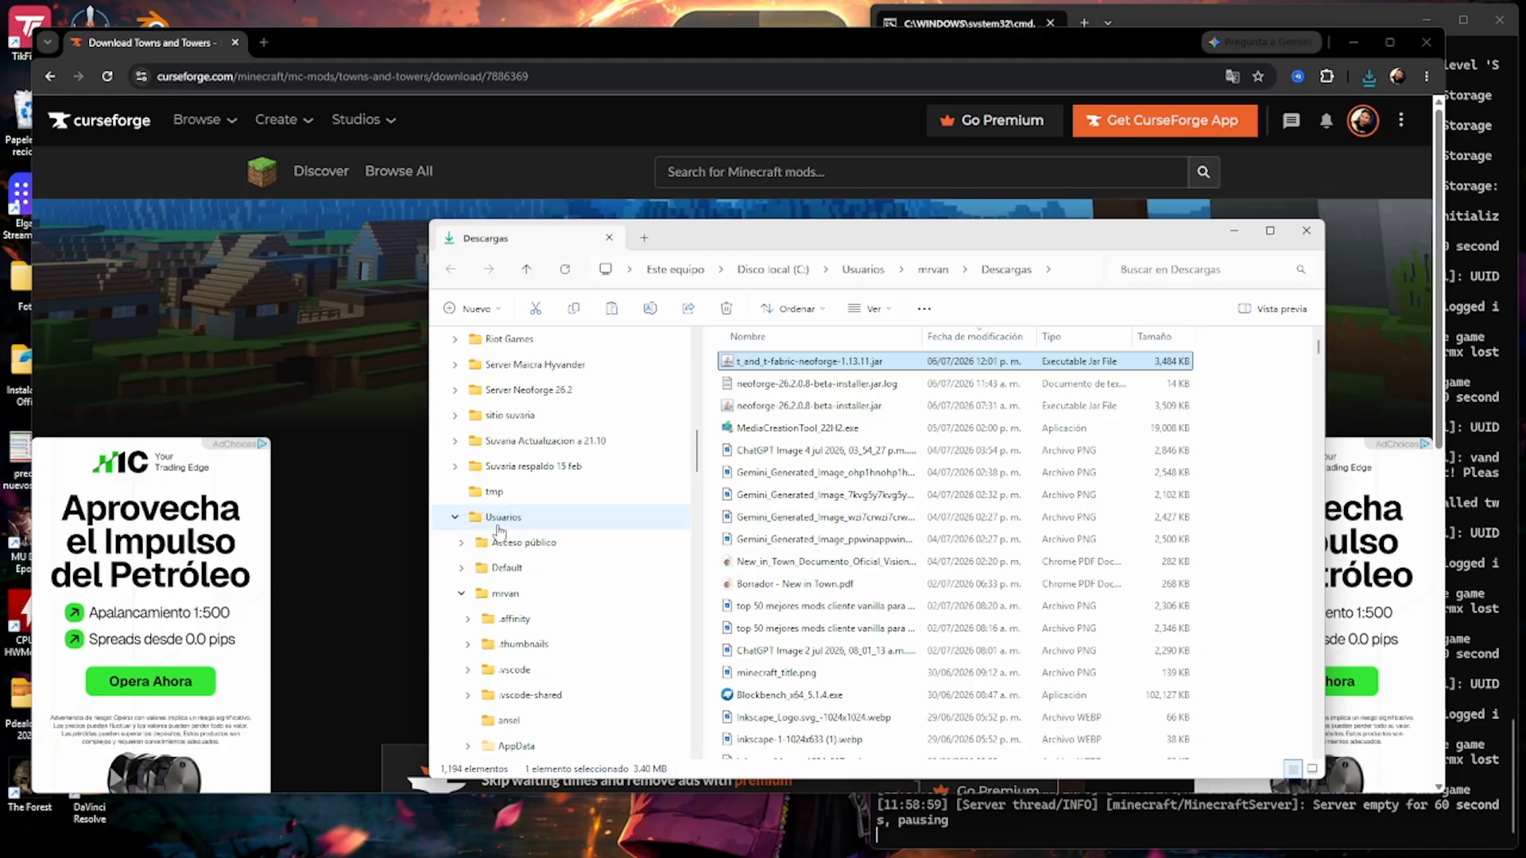
pyautogui.click(492, 465)
pyautogui.click(454, 467)
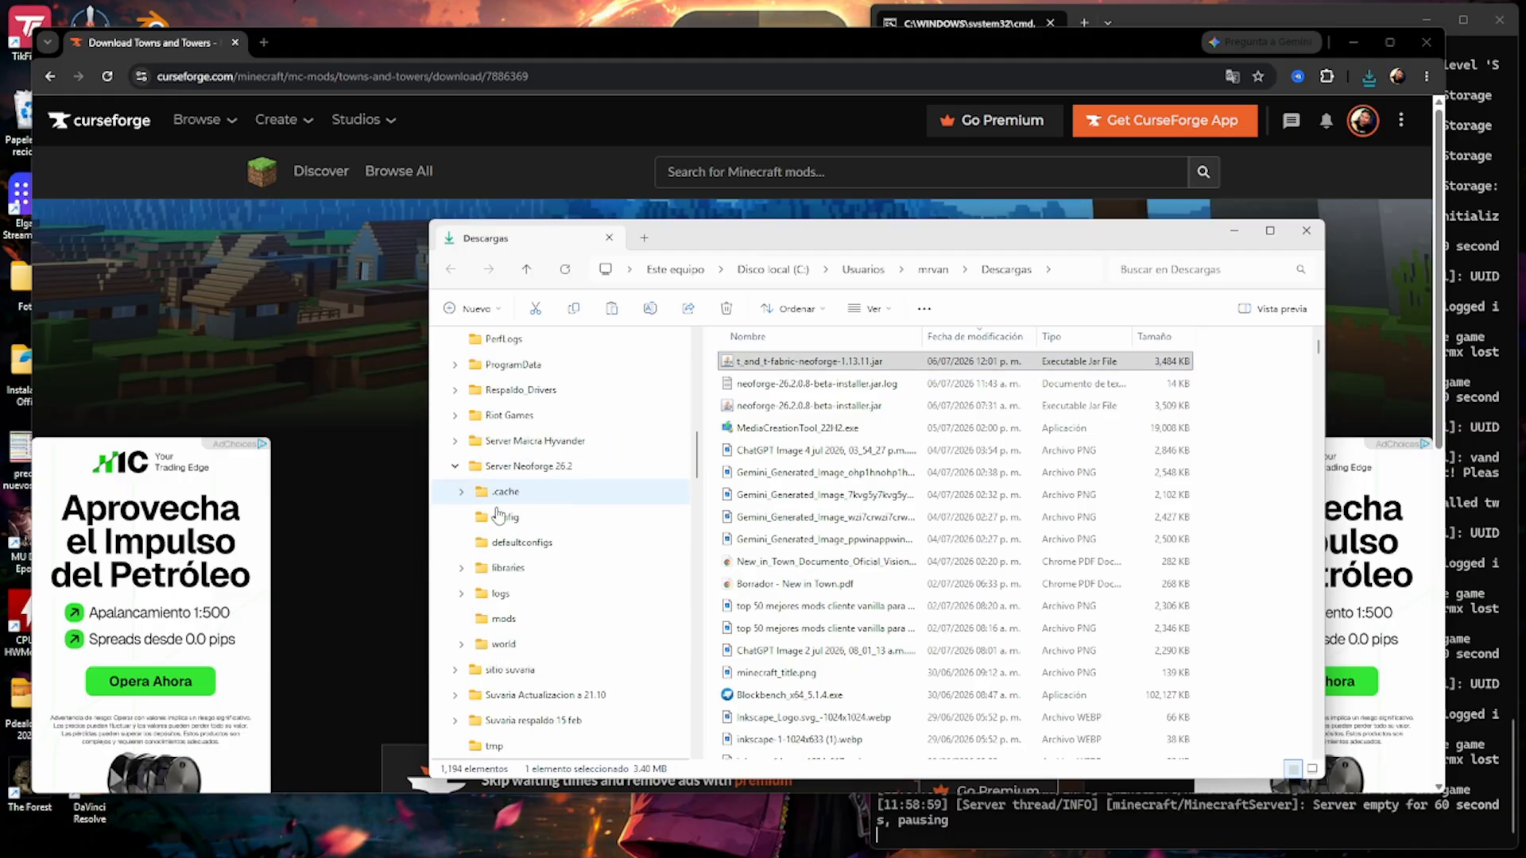
pyautogui.click(499, 619)
pyautogui.rightClick(851, 494)
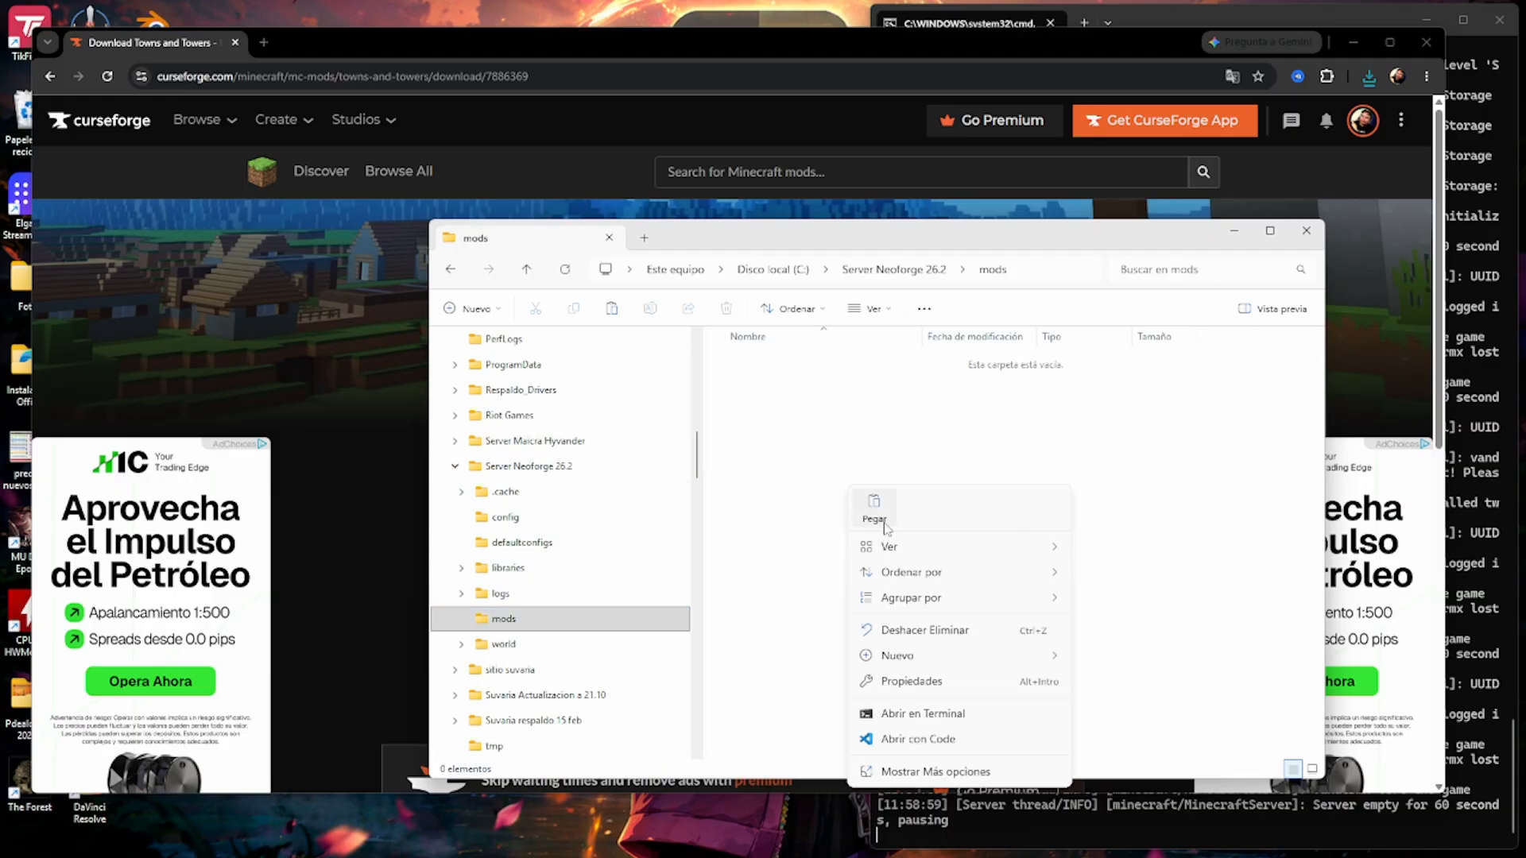
pyautogui.press('Escape')
pyautogui.hotkey('ctrl', 'v')
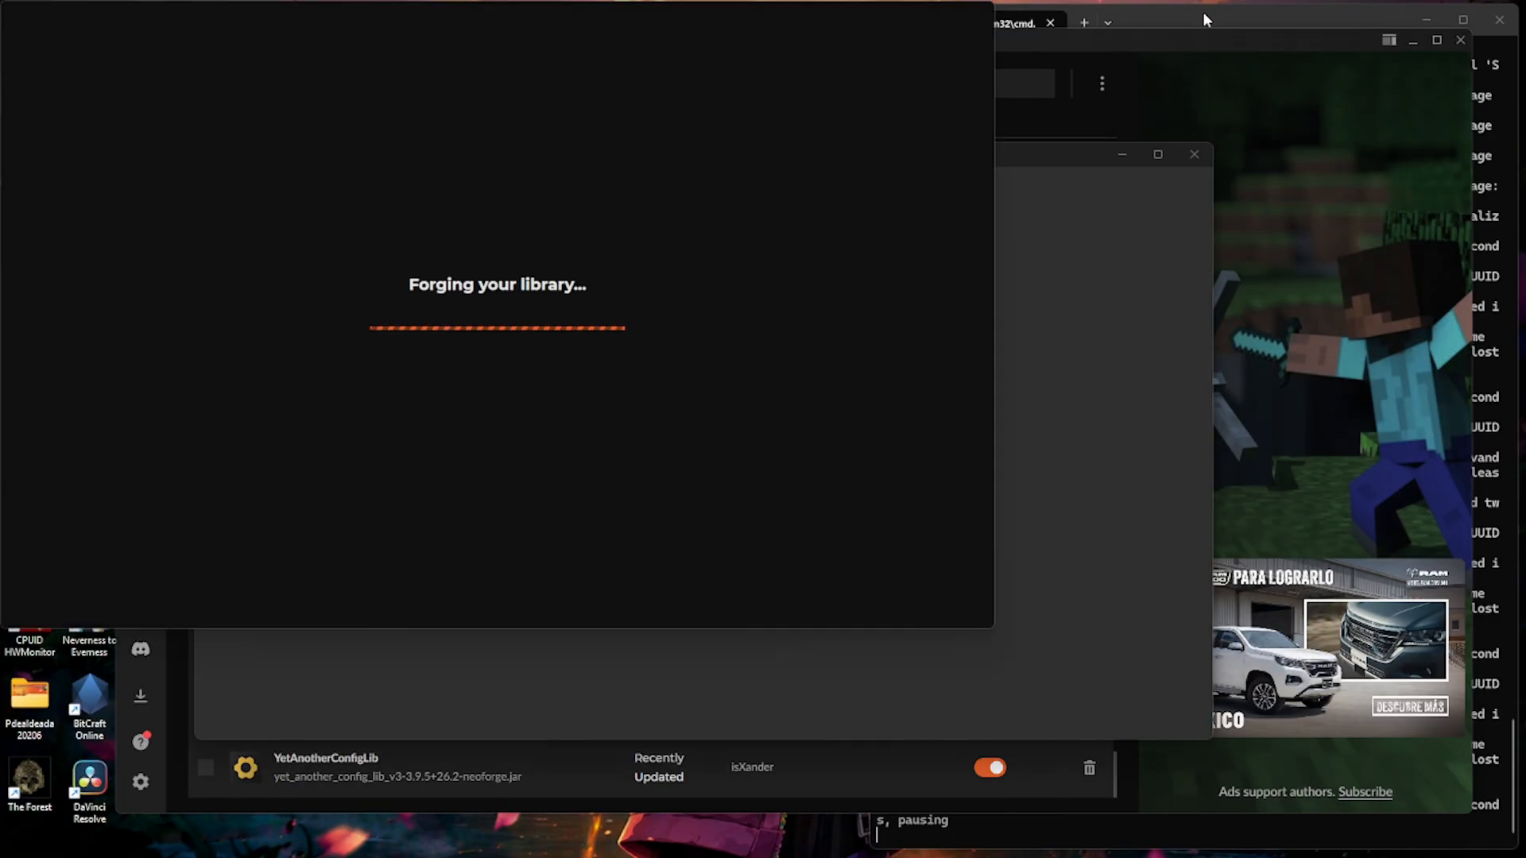
# - Shut down the running Minecraft server by issuing the stop command in its console
pyautogui.click(1203, 13)
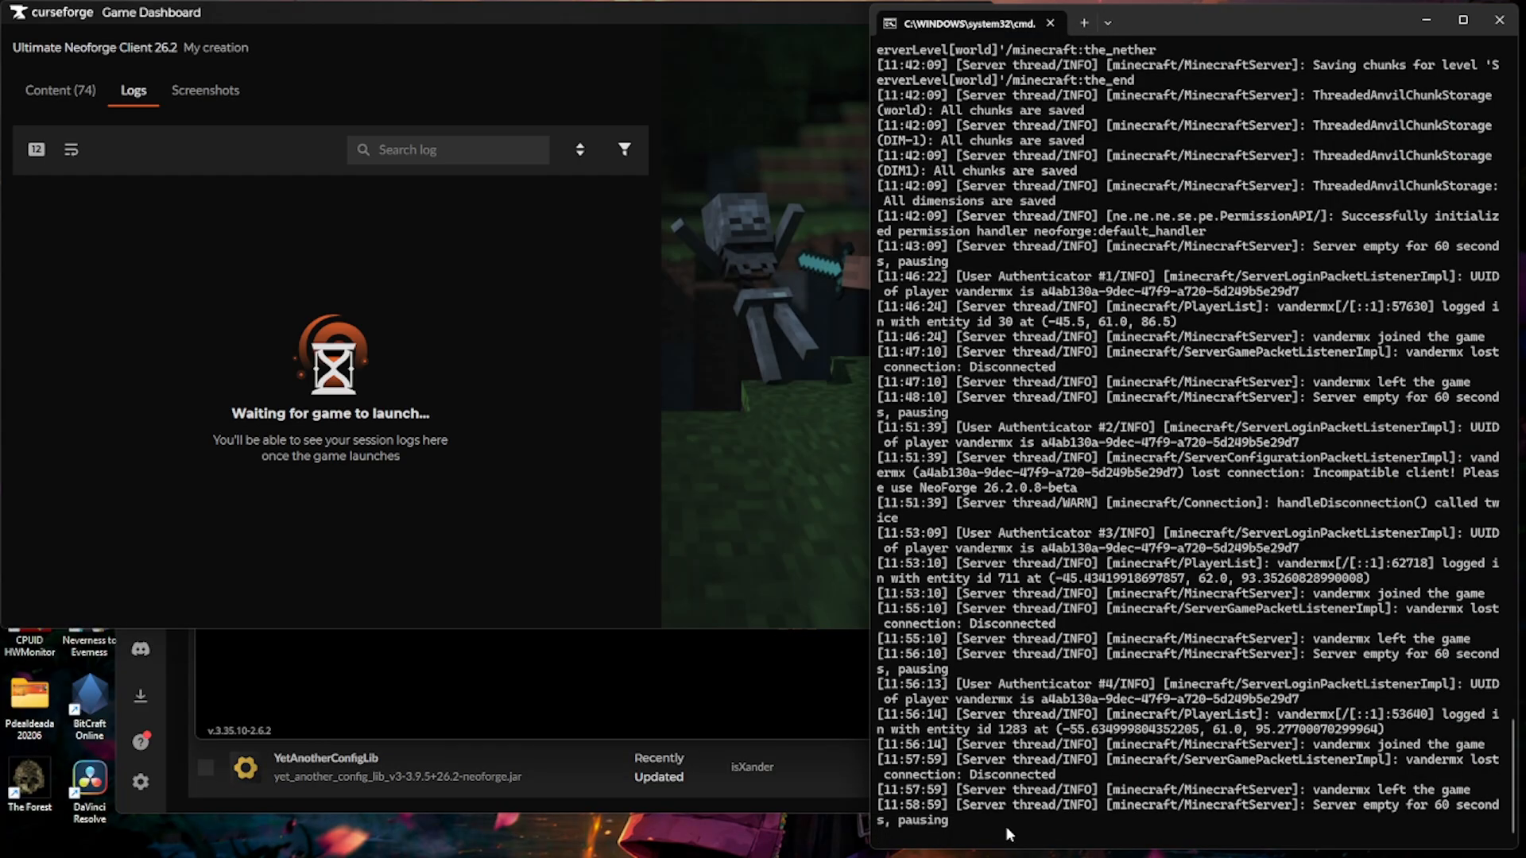
pyautogui.write('stop')
pyautogui.press('Return')
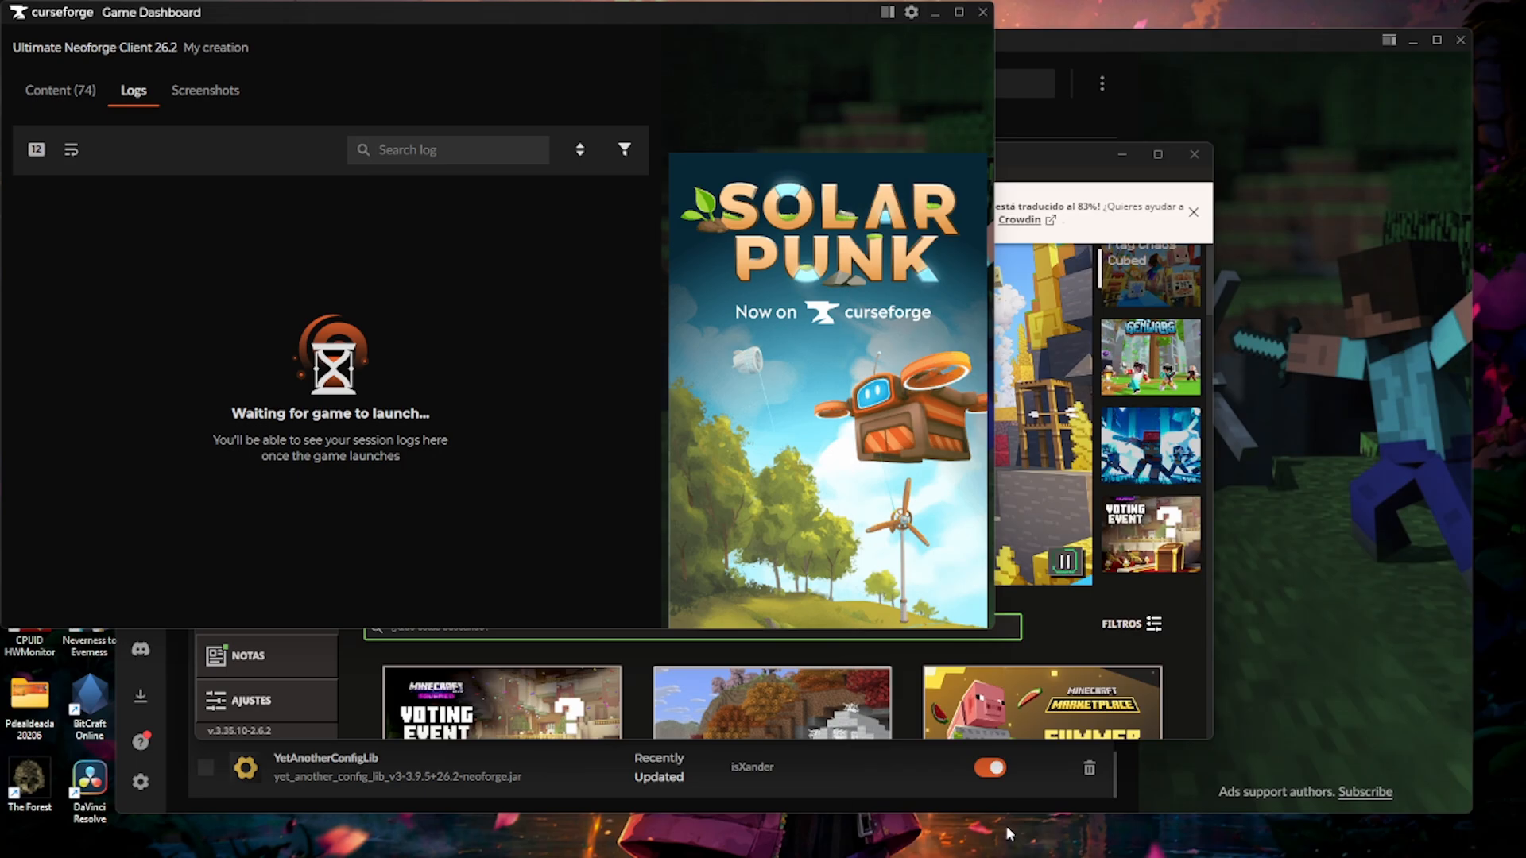
# - Launch run.bat from the Server Neoforge 26.2 folder and examine the console output for mod dependencies required by t_and_t
pyautogui.hotkey('alt', 'Tab')
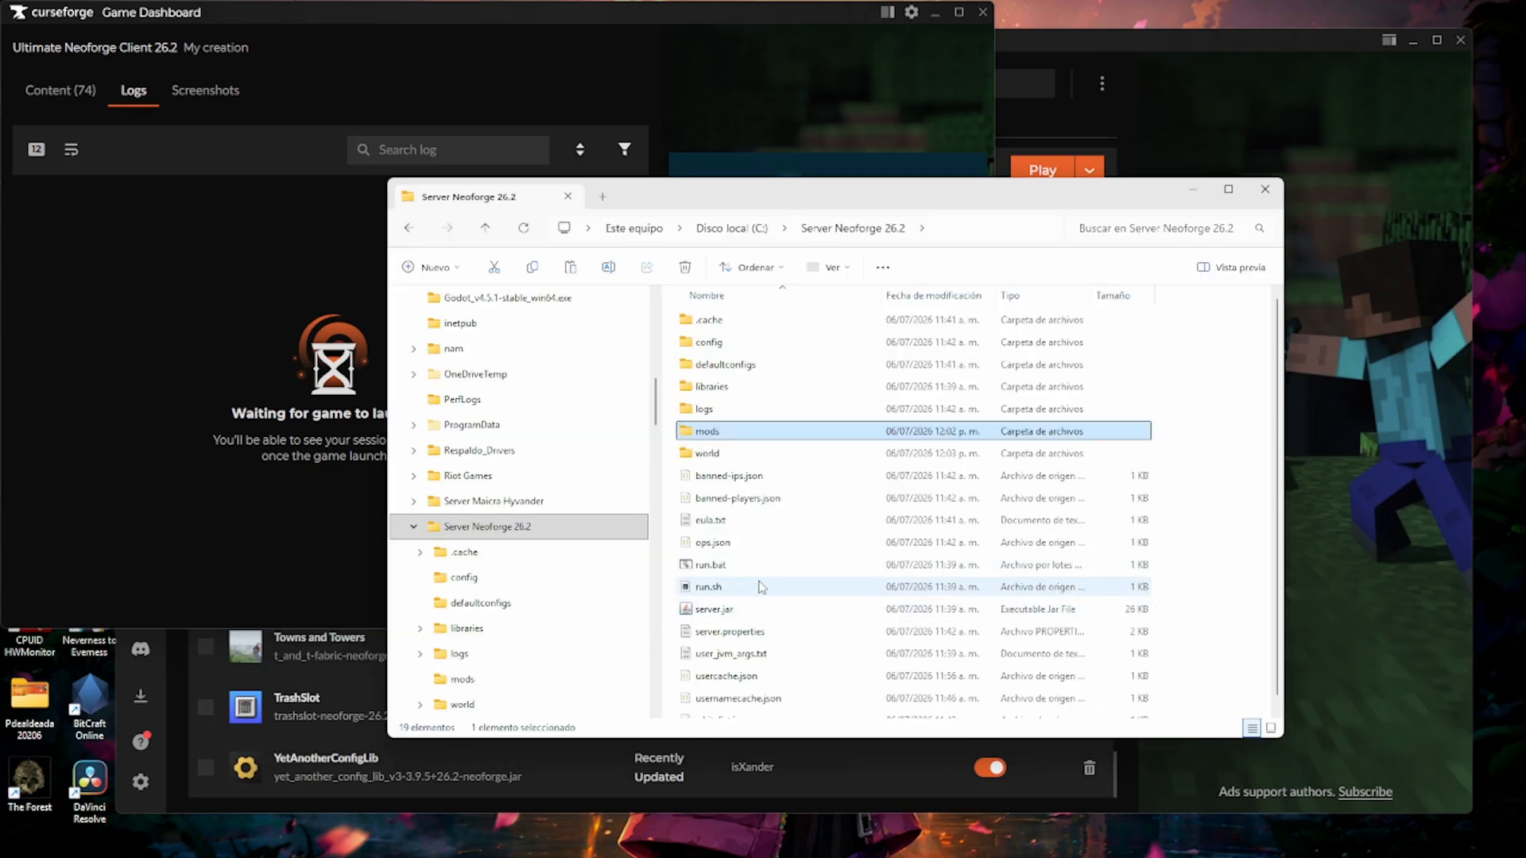
pyautogui.click(711, 563)
pyautogui.scroll(-1, 712, 560)
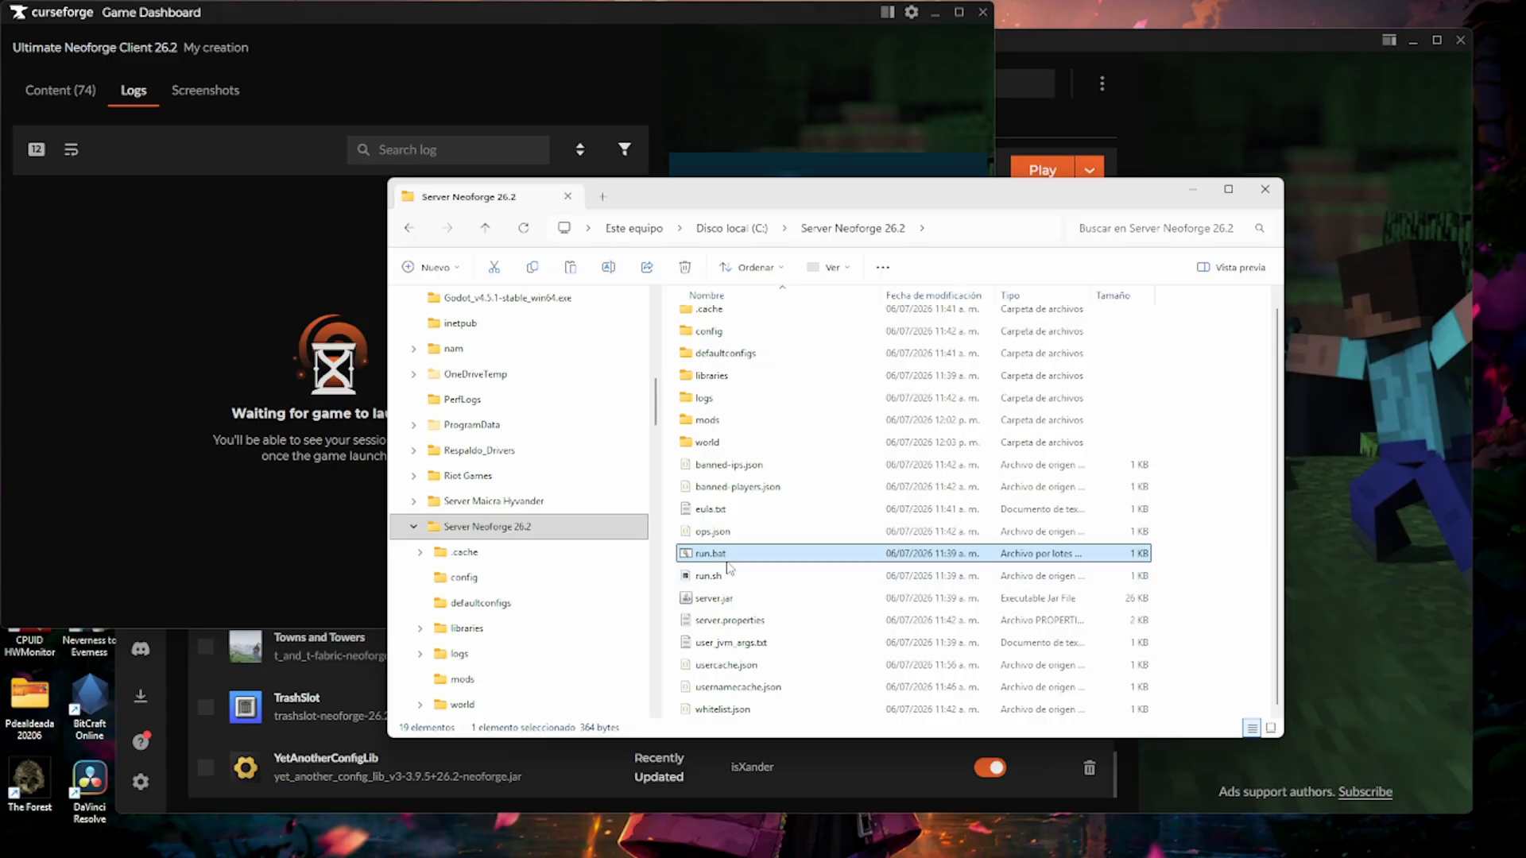
pyautogui.doubleClick(734, 555)
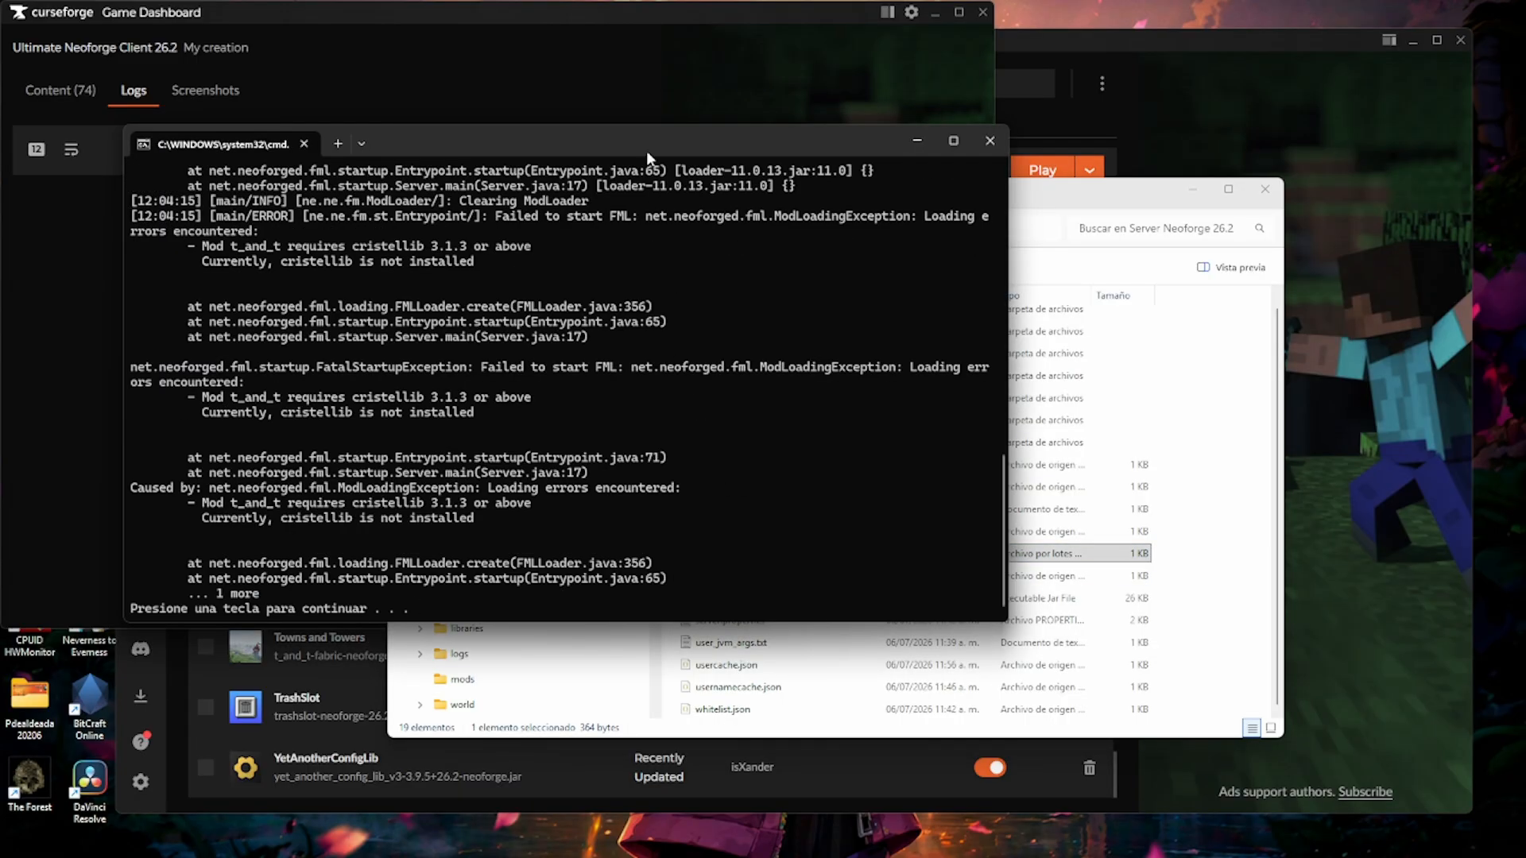
pyautogui.scroll(3, 743, 238)
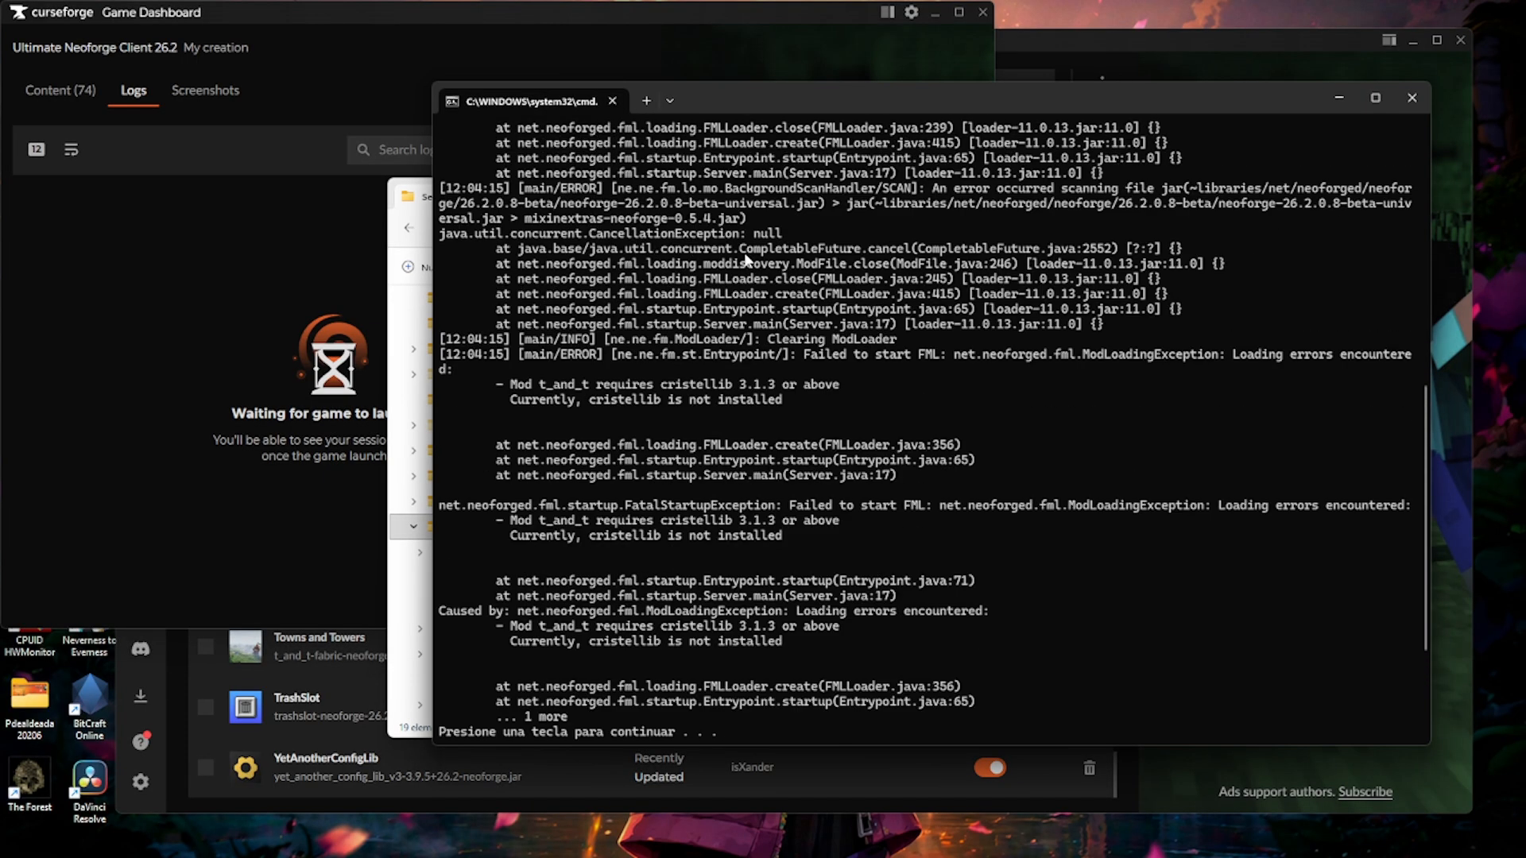
pyautogui.scroll(-1, 745, 260)
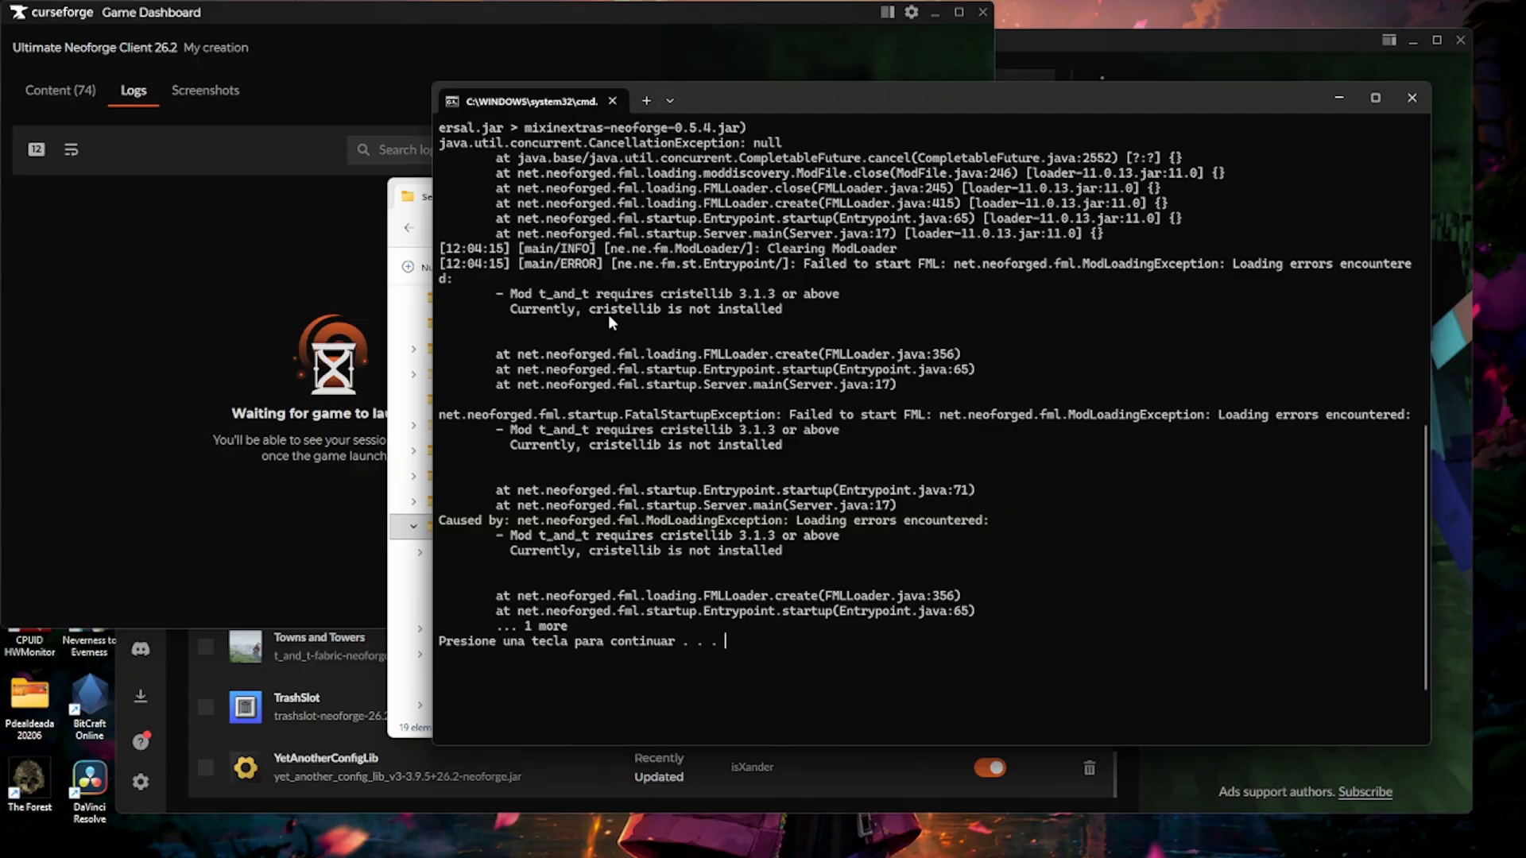
pyautogui.moveTo(595, 312); pyautogui.dragTo(660, 310)
# - In the browser, open Cristel Lib from the relations of Towns and Towers and show Cristel Lib's own dependencies
pyautogui.hotkey('alt', 'Tab')
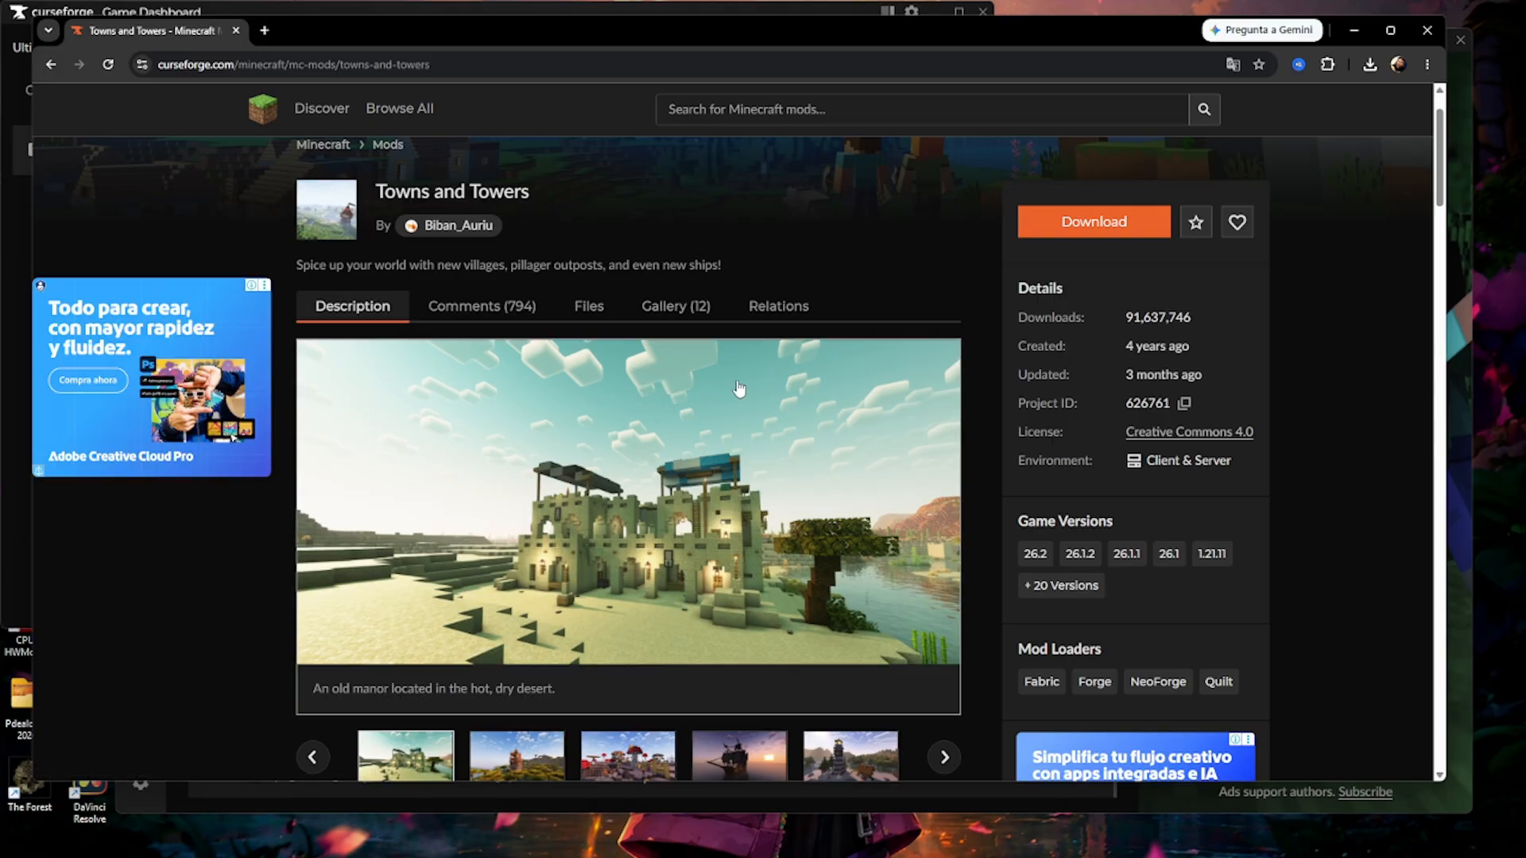
pyautogui.click(790, 310)
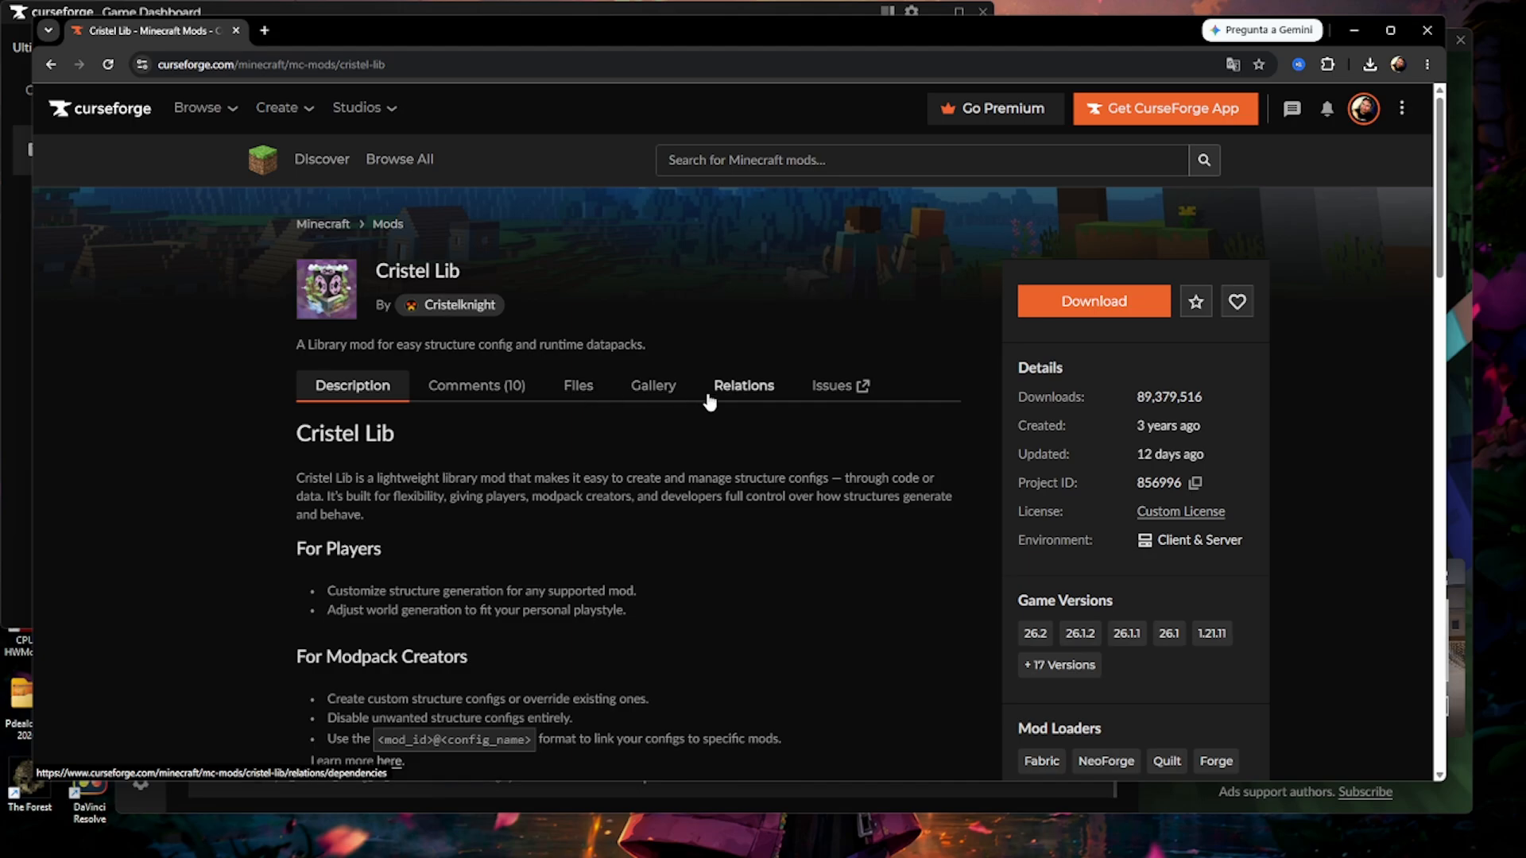
pyautogui.click(741, 390)
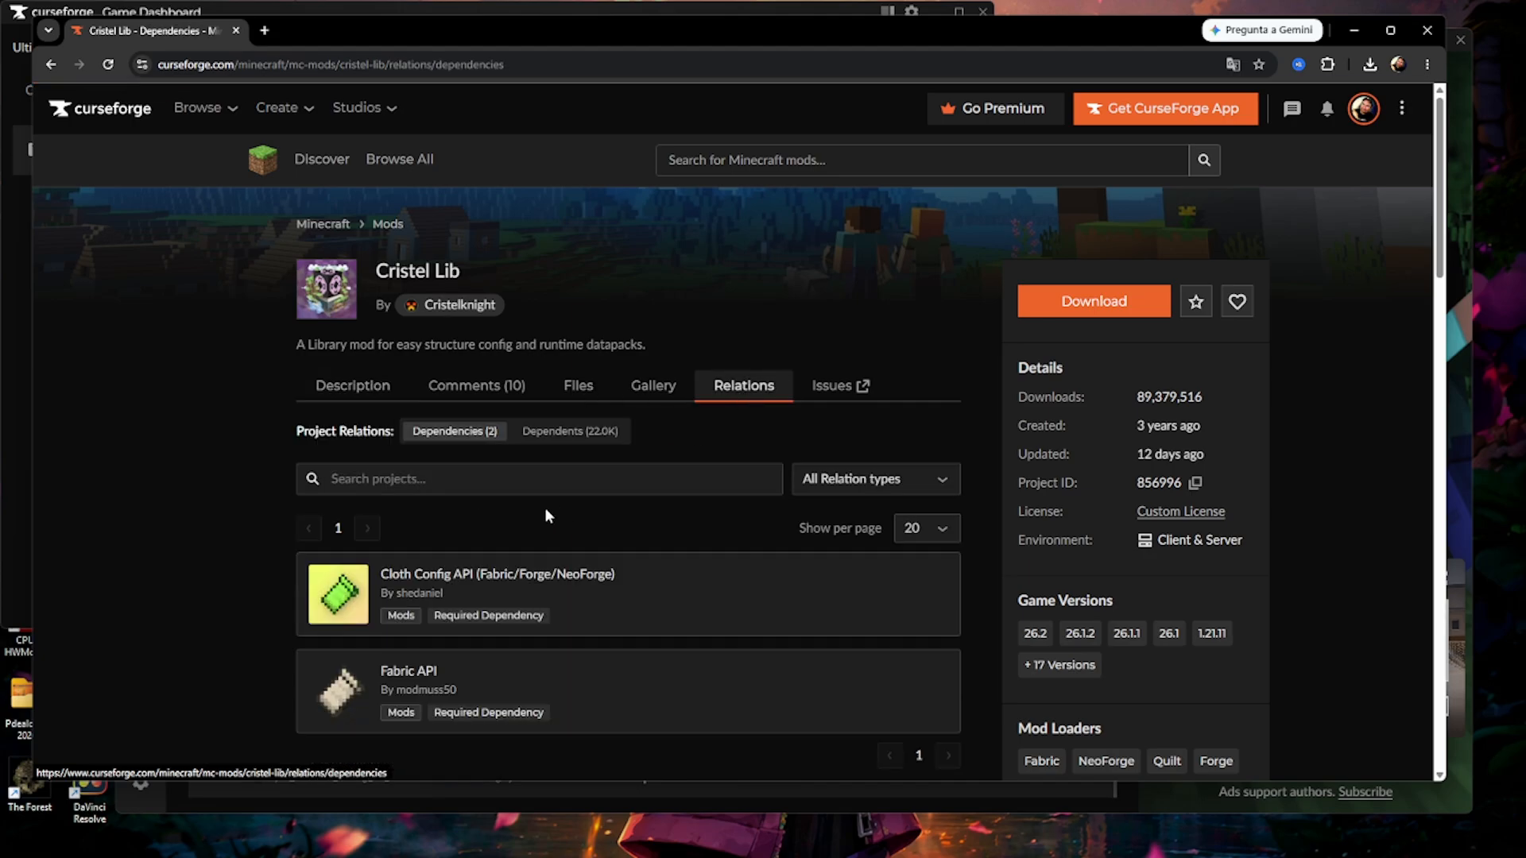
pyautogui.scroll(-1, 477, 594)
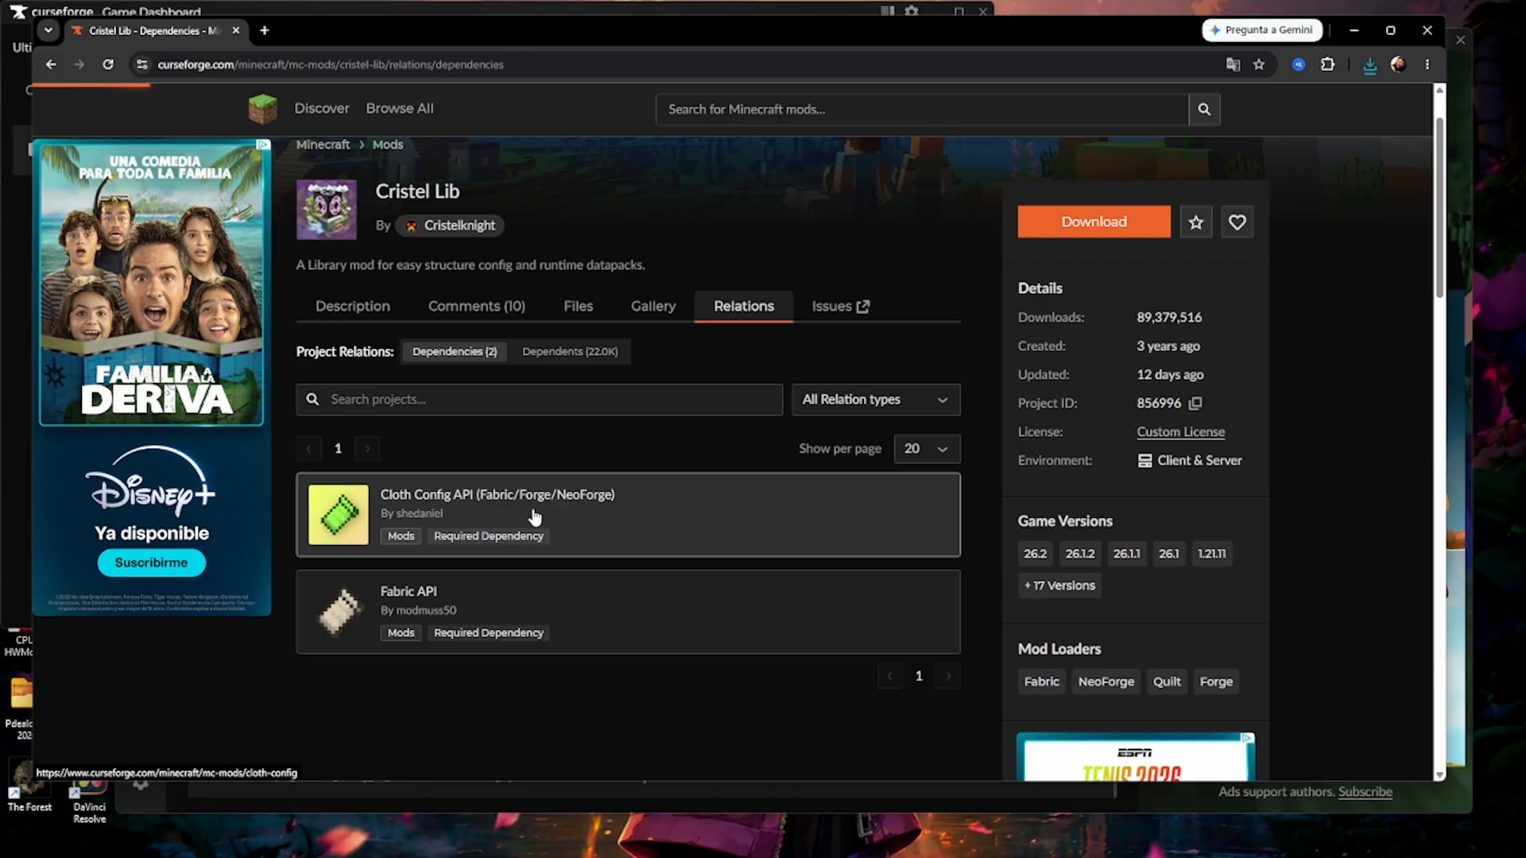
# - Filter the Cristel Lib files to NeoForge and game version 26.2, and download Cristel Lib 3.1.8
pyautogui.hotkey('alt', 'Left')
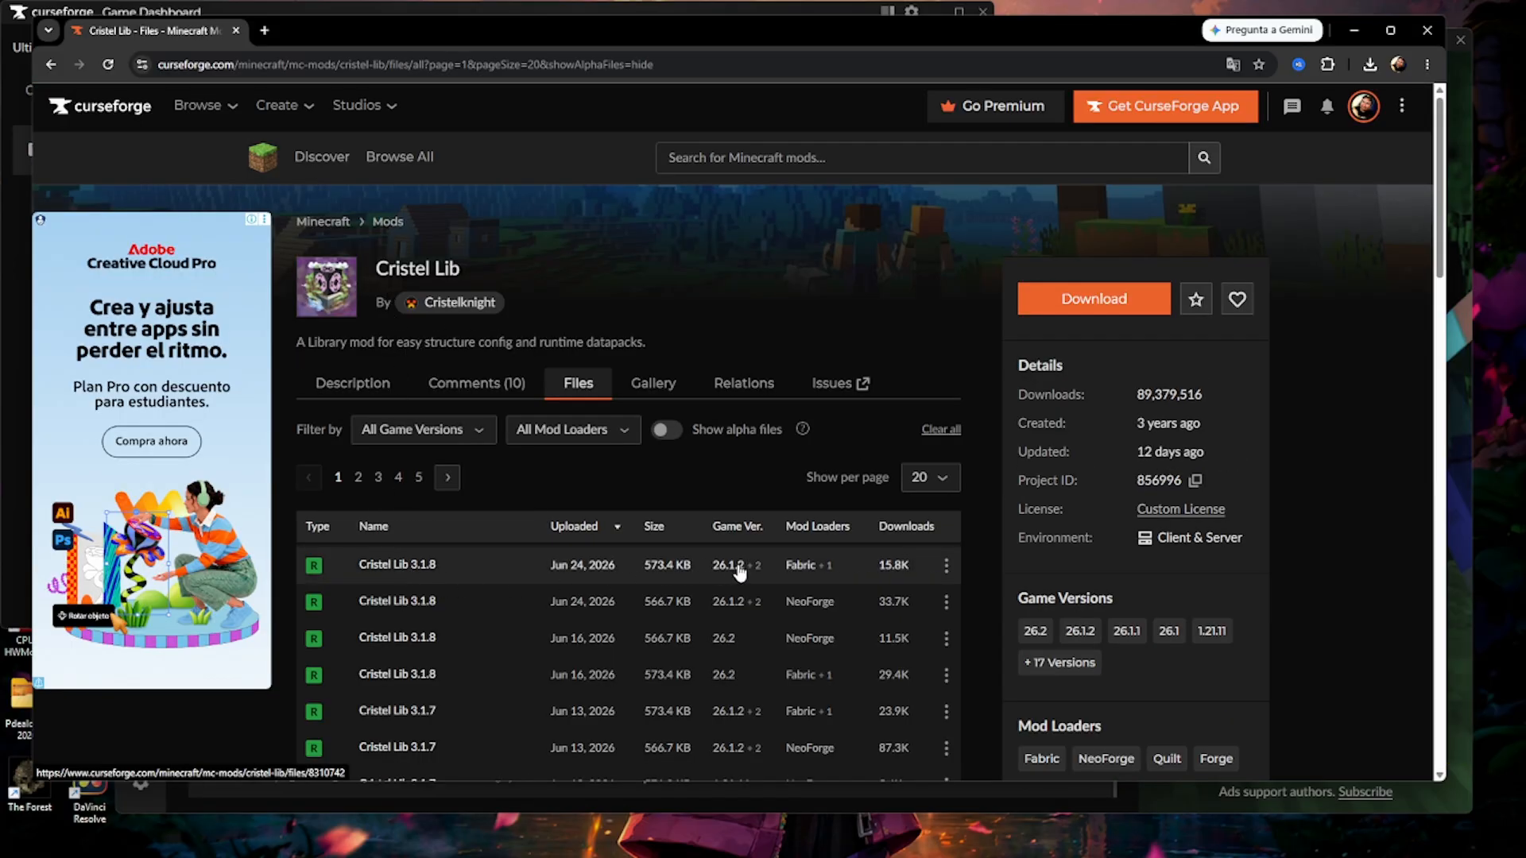
pyautogui.click(571, 430)
pyautogui.click(543, 515)
pyautogui.click(424, 430)
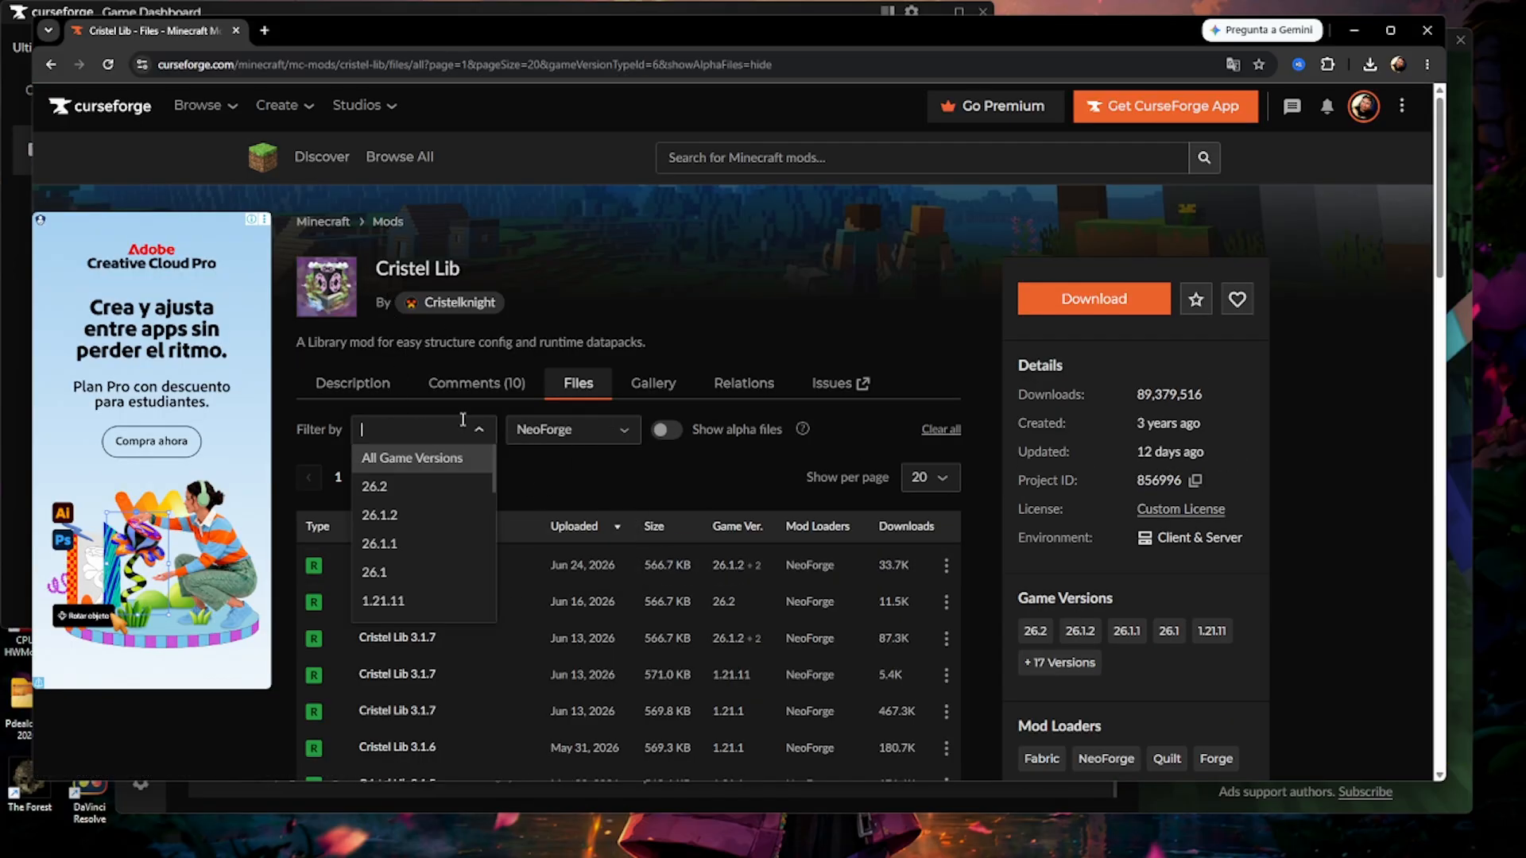
pyautogui.click(383, 484)
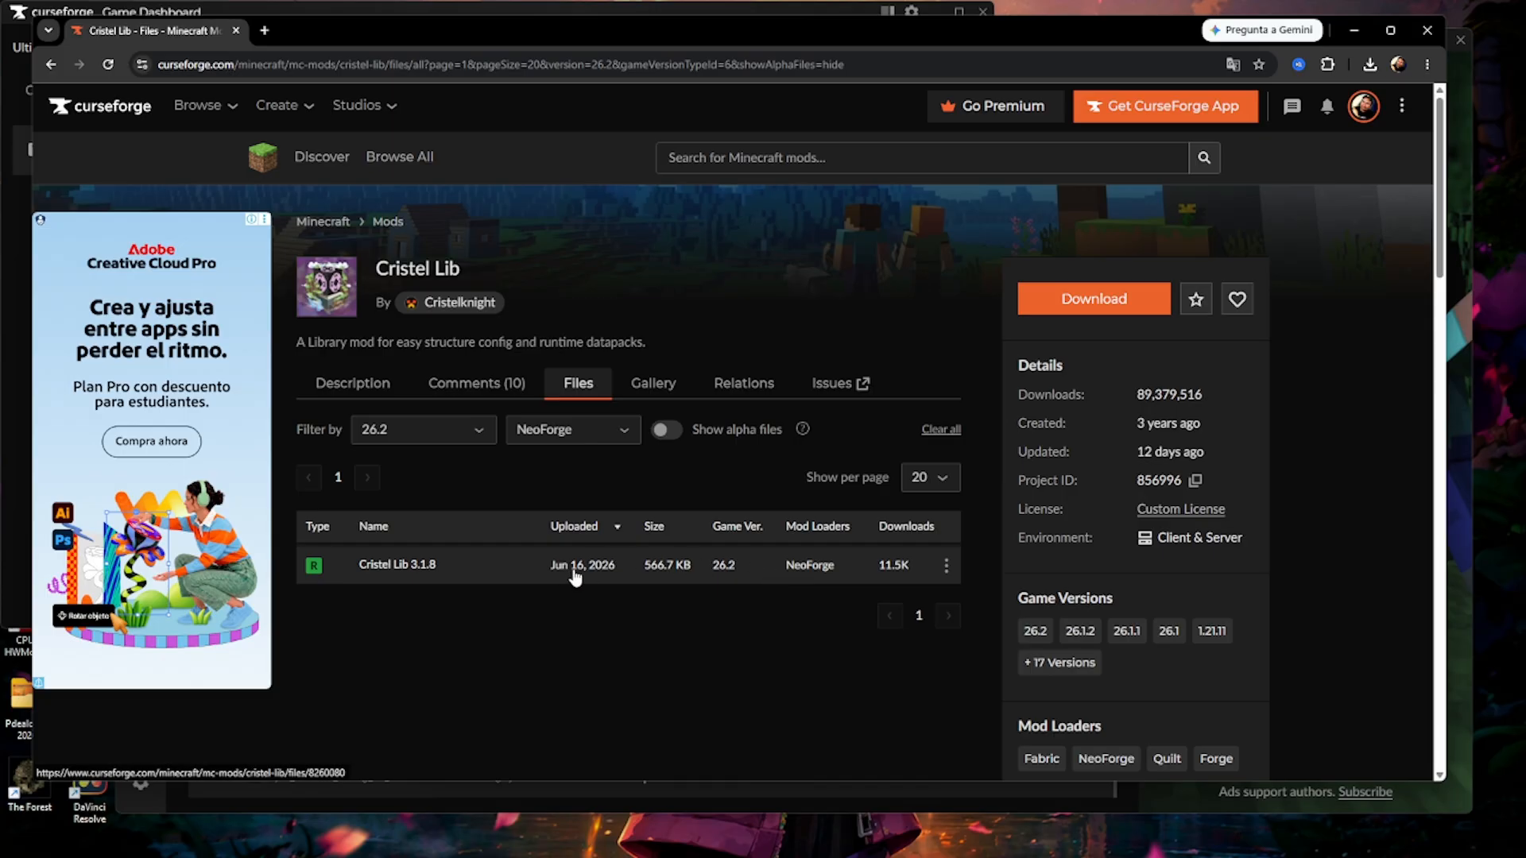
pyautogui.click(946, 565)
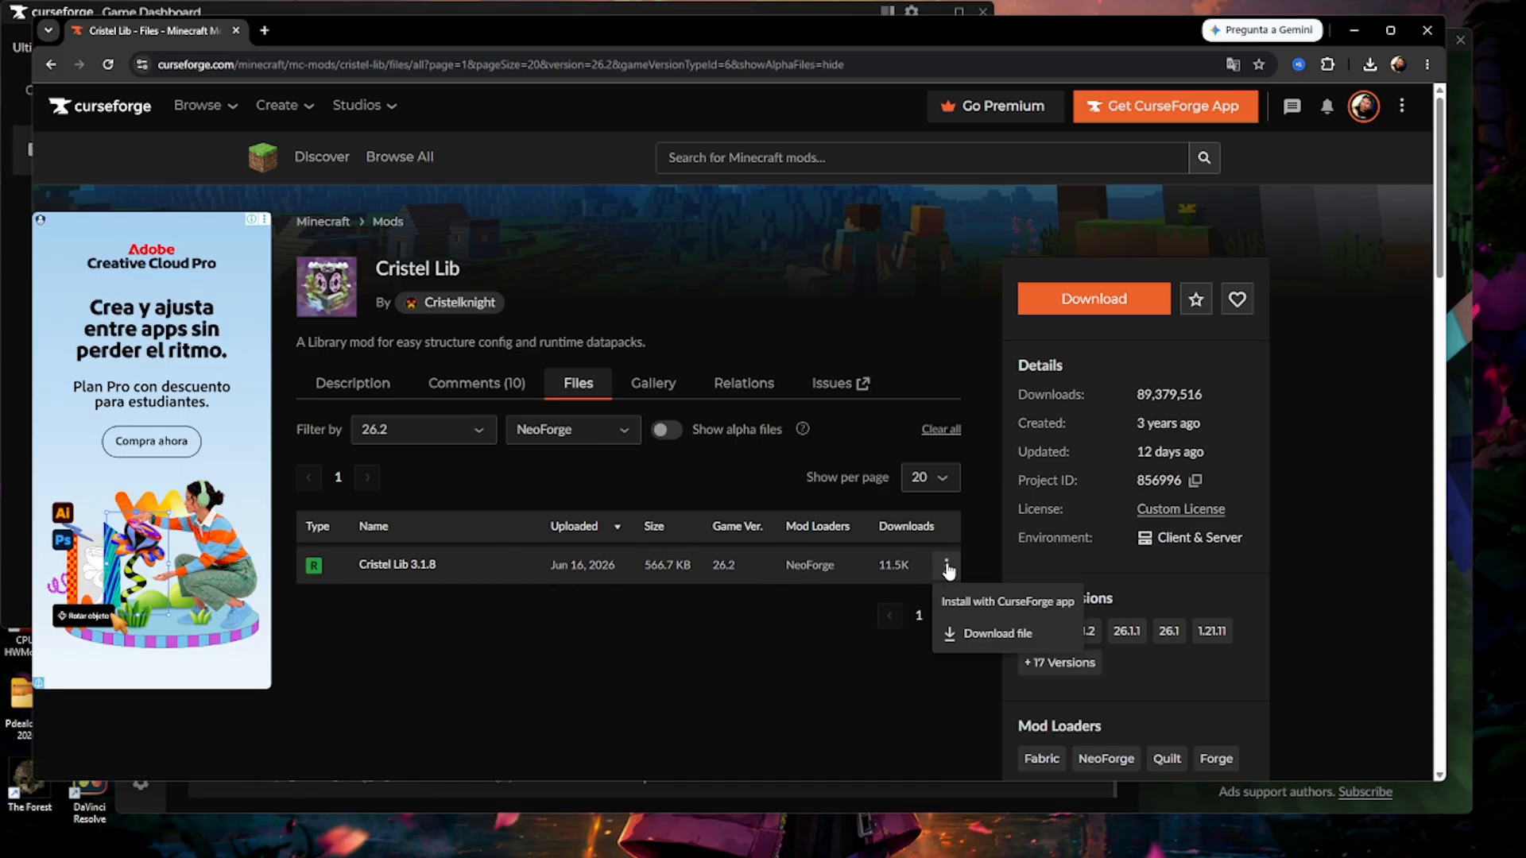
pyautogui.click(989, 632)
# - Filter the Cloth Config API files to NeoForge and game version 26.2, and download [NeoForge 26.2] v26.2.155
pyautogui.hotkey('alt', 'Left')
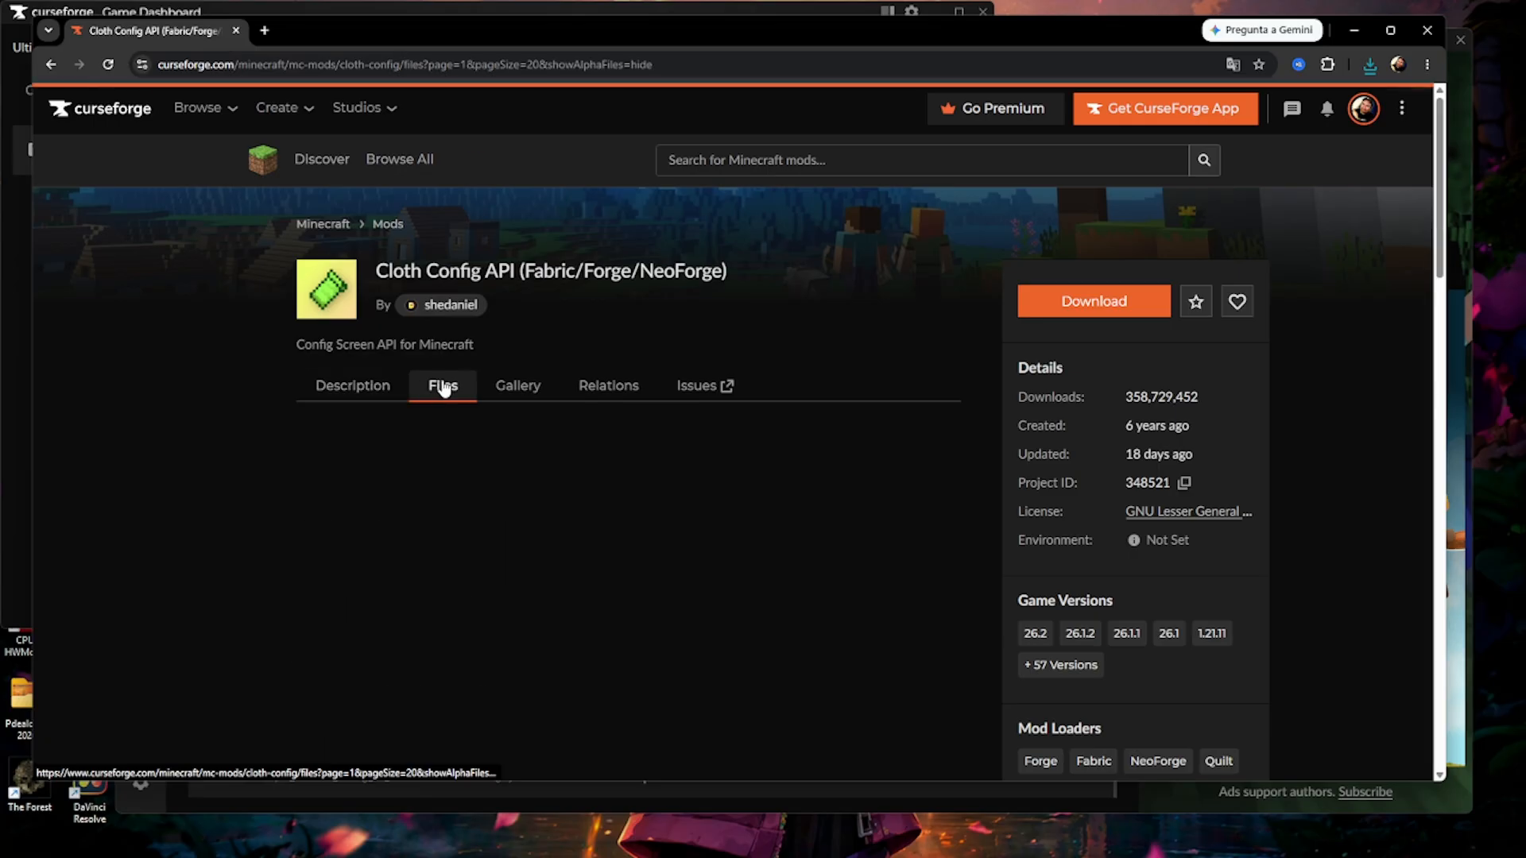
pyautogui.click(557, 430)
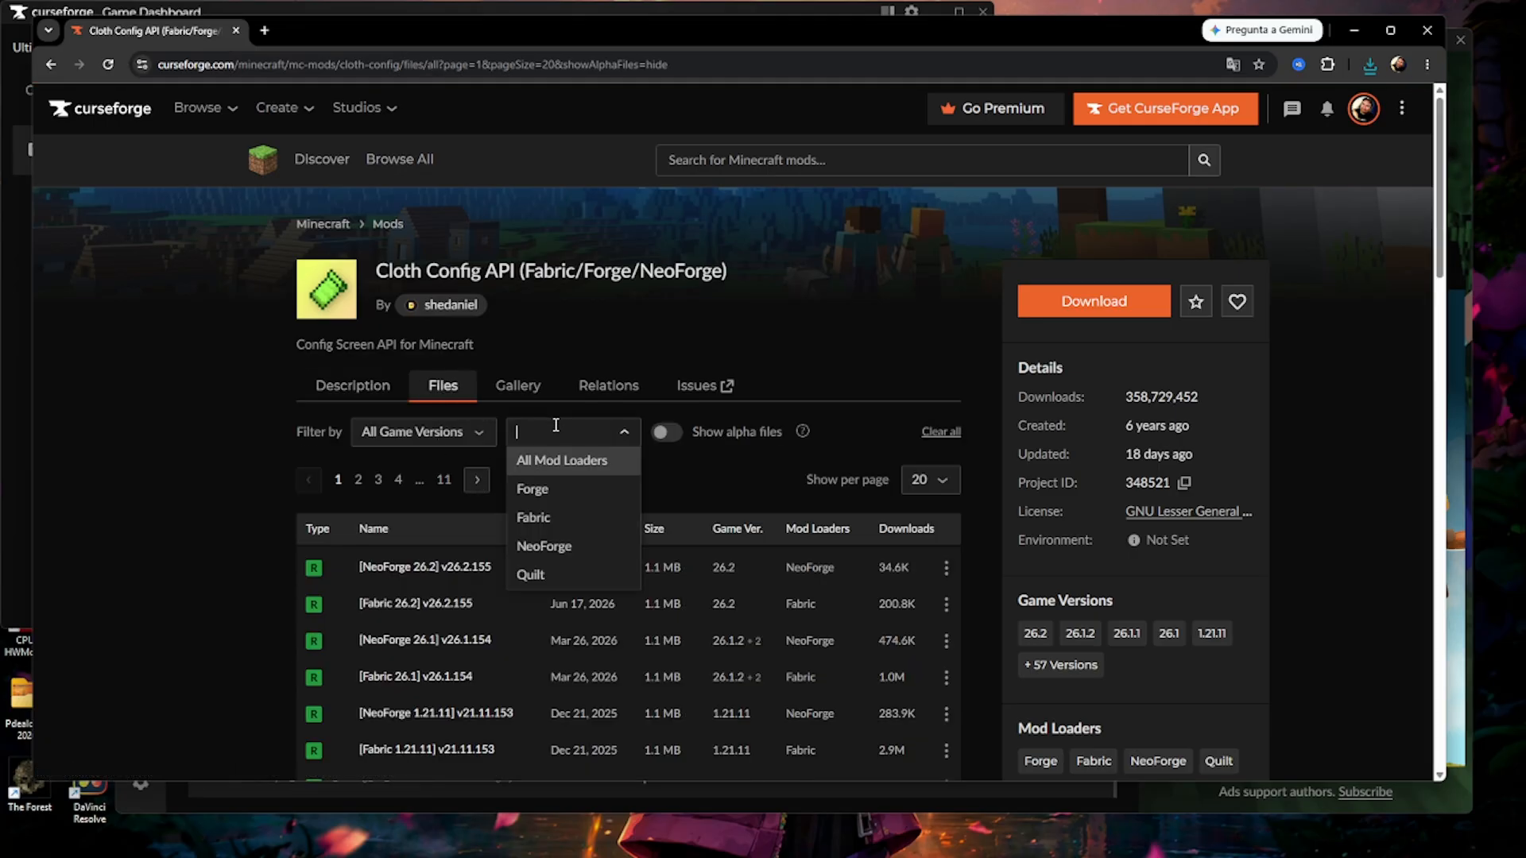
pyautogui.click(553, 545)
pyautogui.click(481, 434)
pyautogui.click(395, 490)
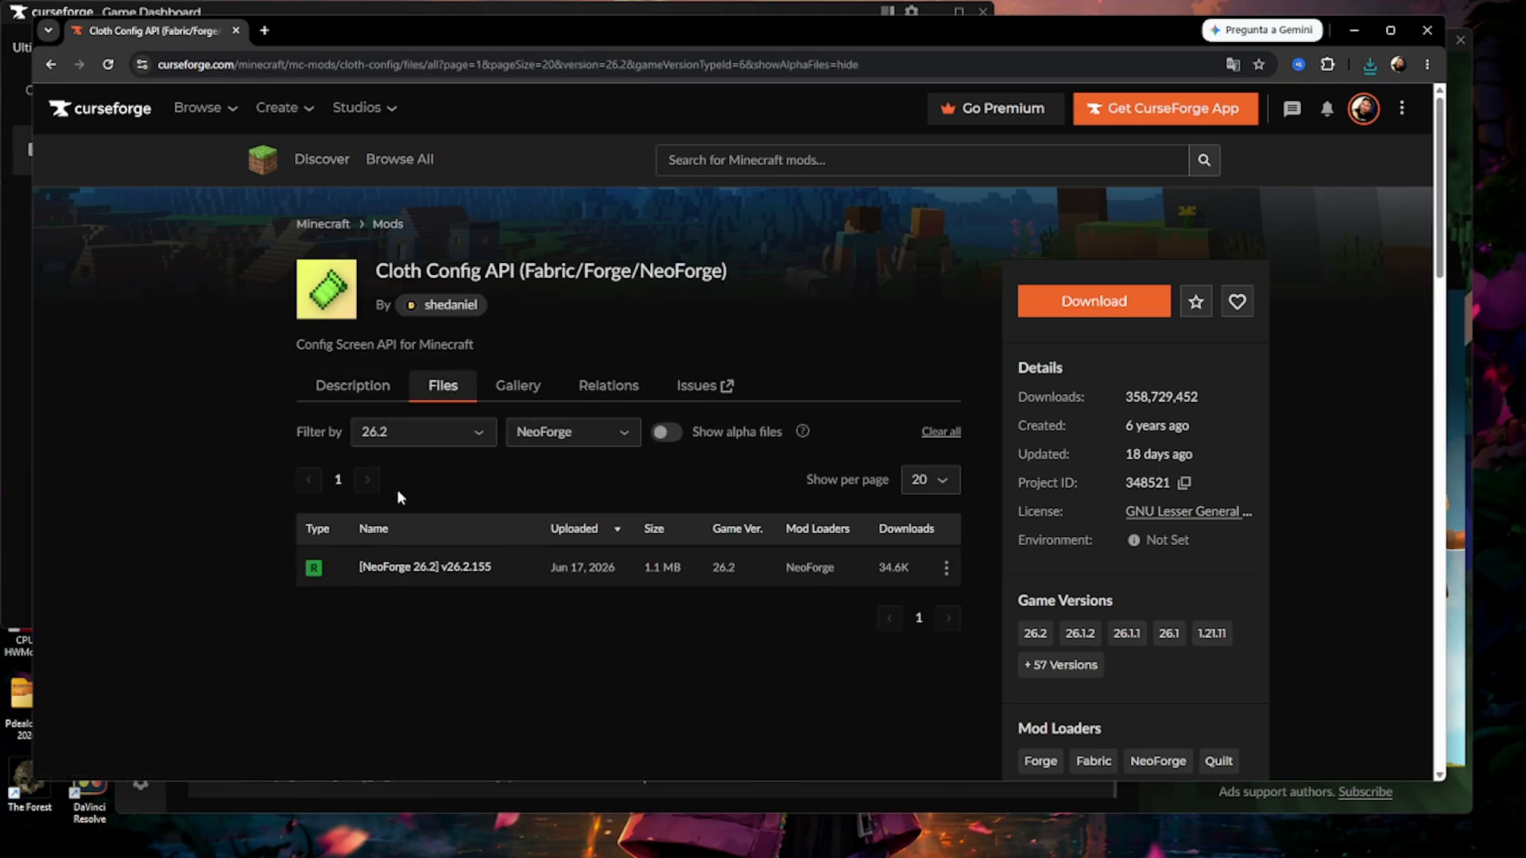
pyautogui.click(945, 569)
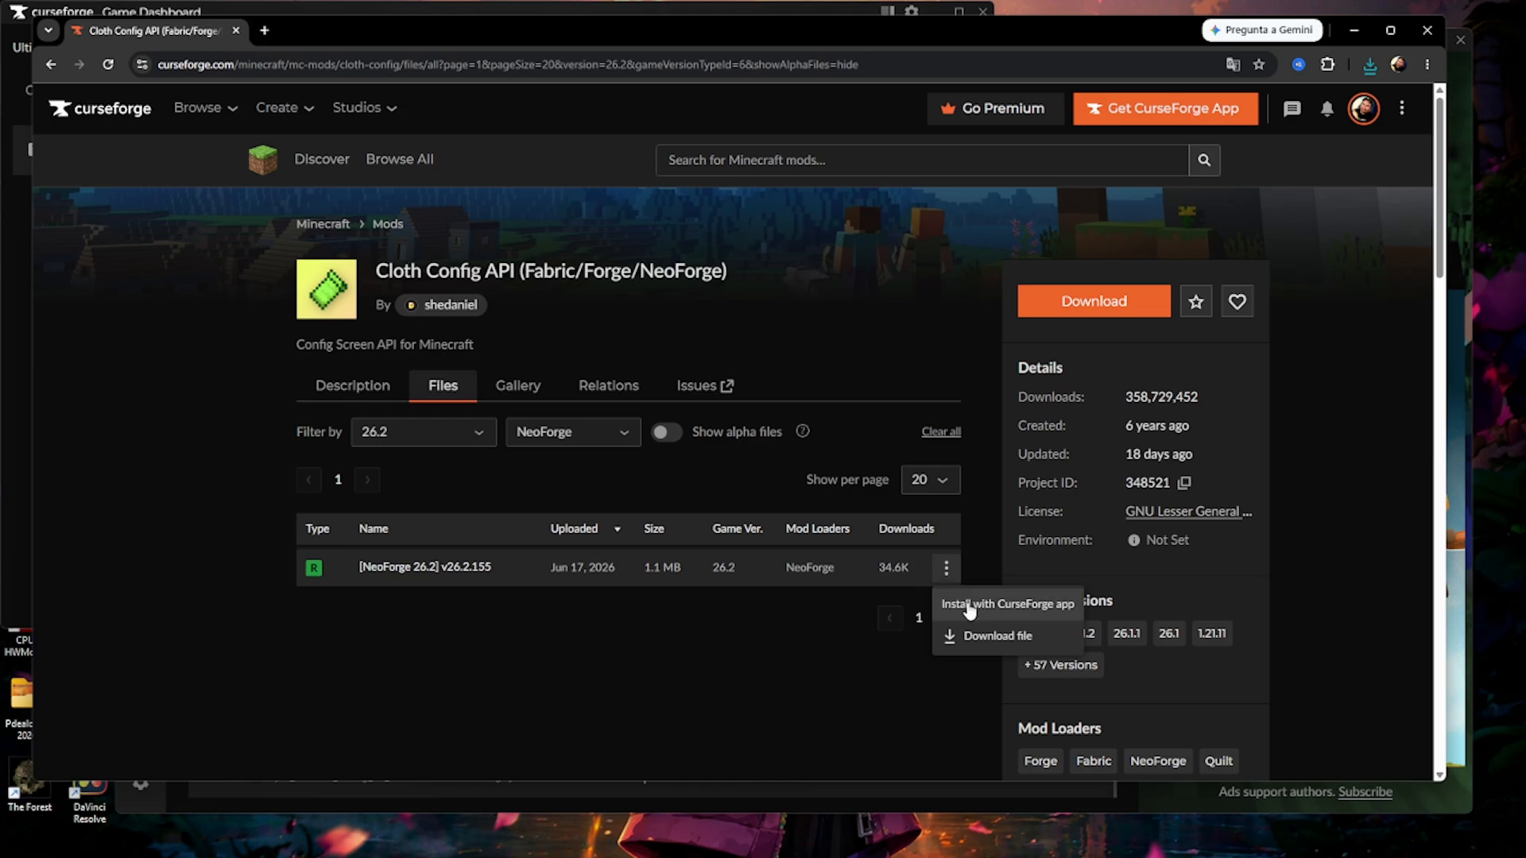
pyautogui.click(977, 636)
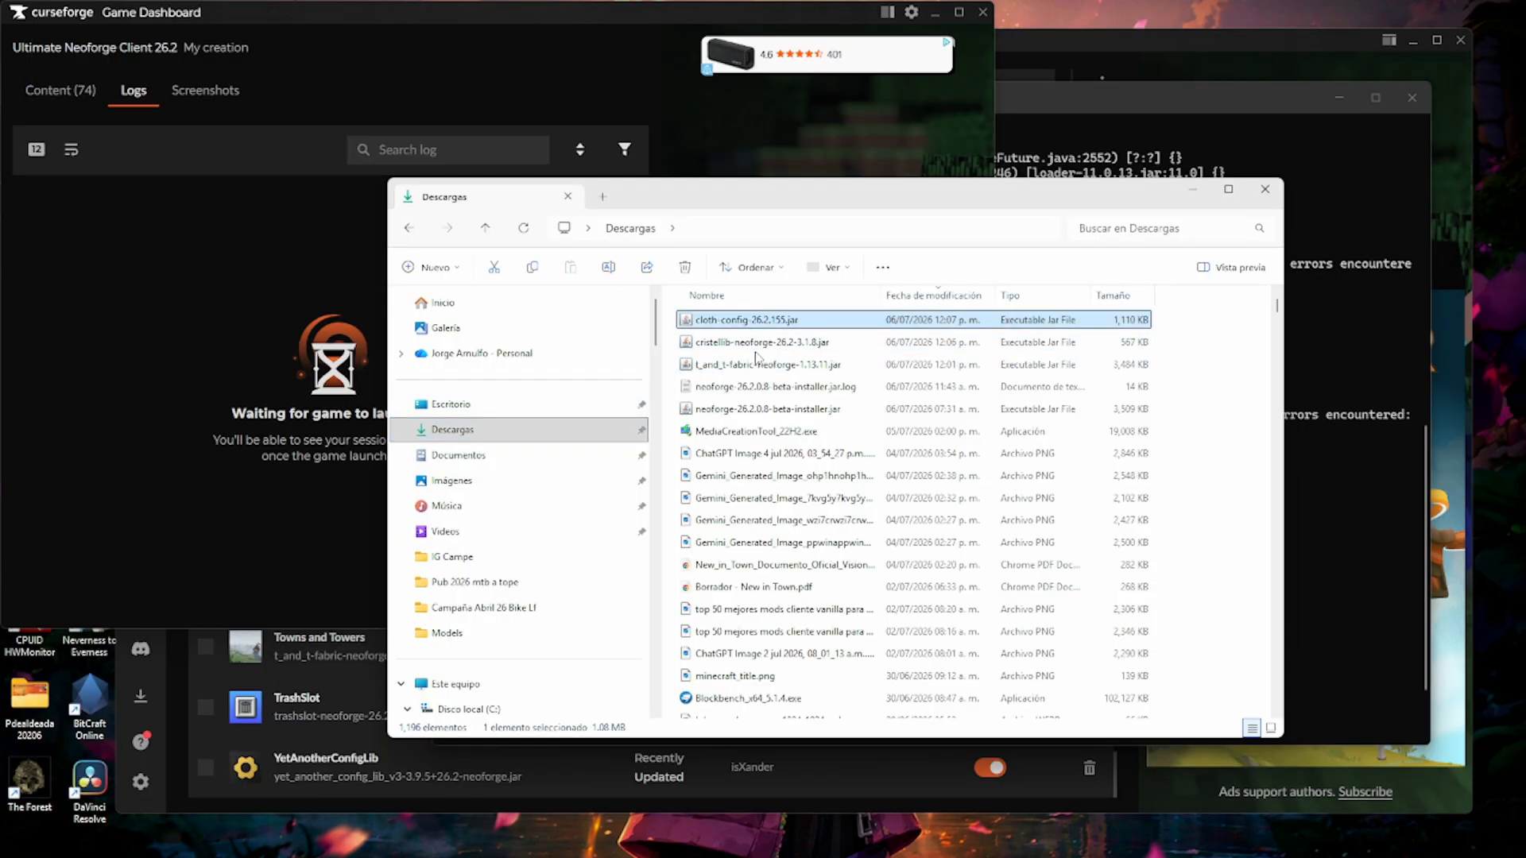
# - Copy cloth-config-26.2.155.jar and cristellib-neoforge-26.2-3.1.8.jar from the downloads into the mods folder of Server Neoforge 26.2
pyautogui.keyDown('ctrl'); pyautogui.click(762, 343); pyautogui.keyUp('ctrl')
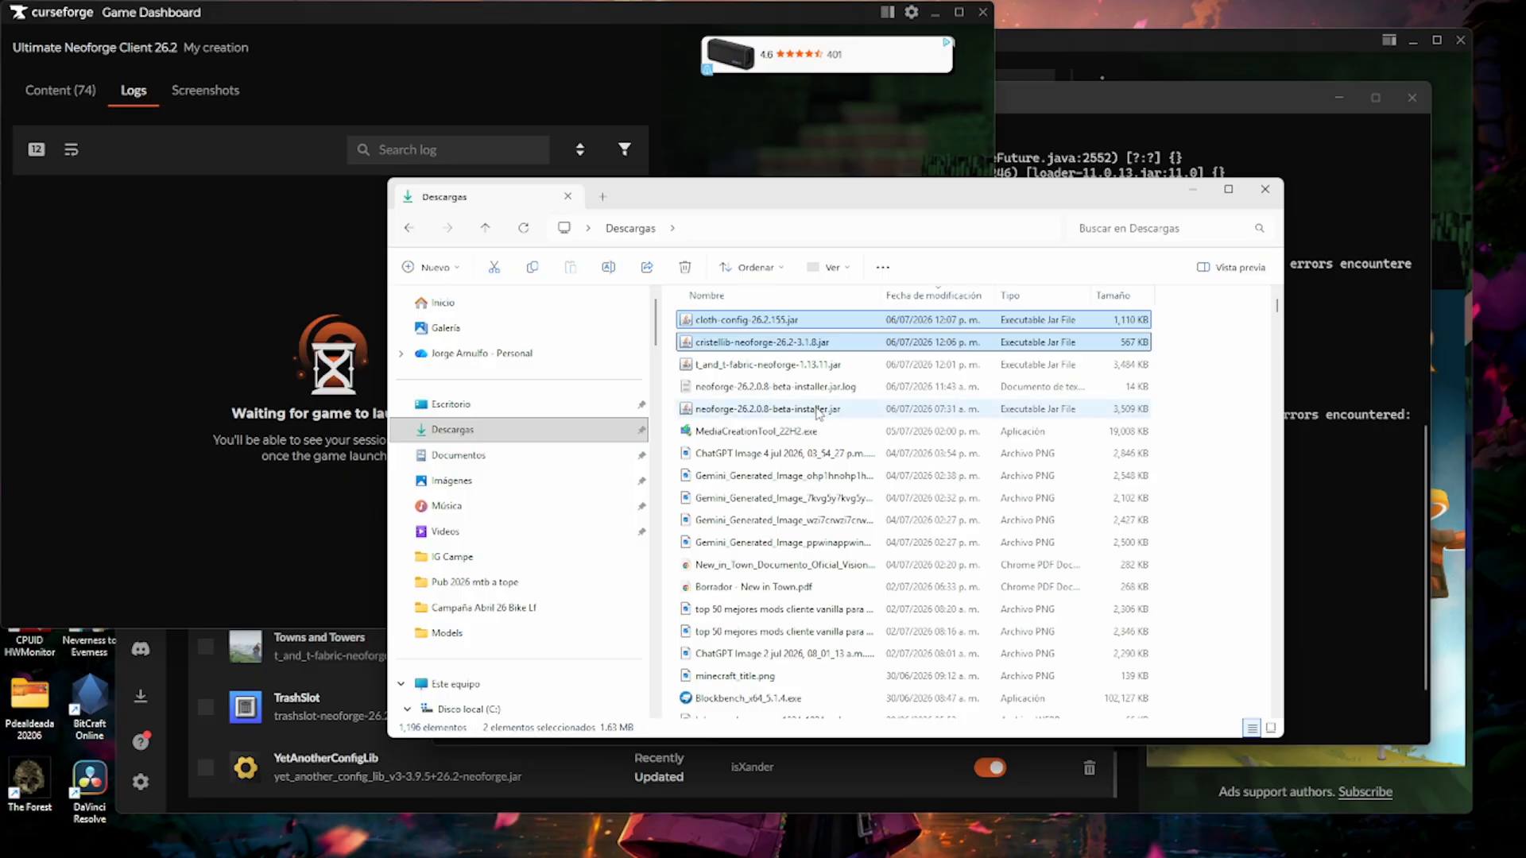
pyautogui.click(409, 228)
pyautogui.doubleClick(704, 434)
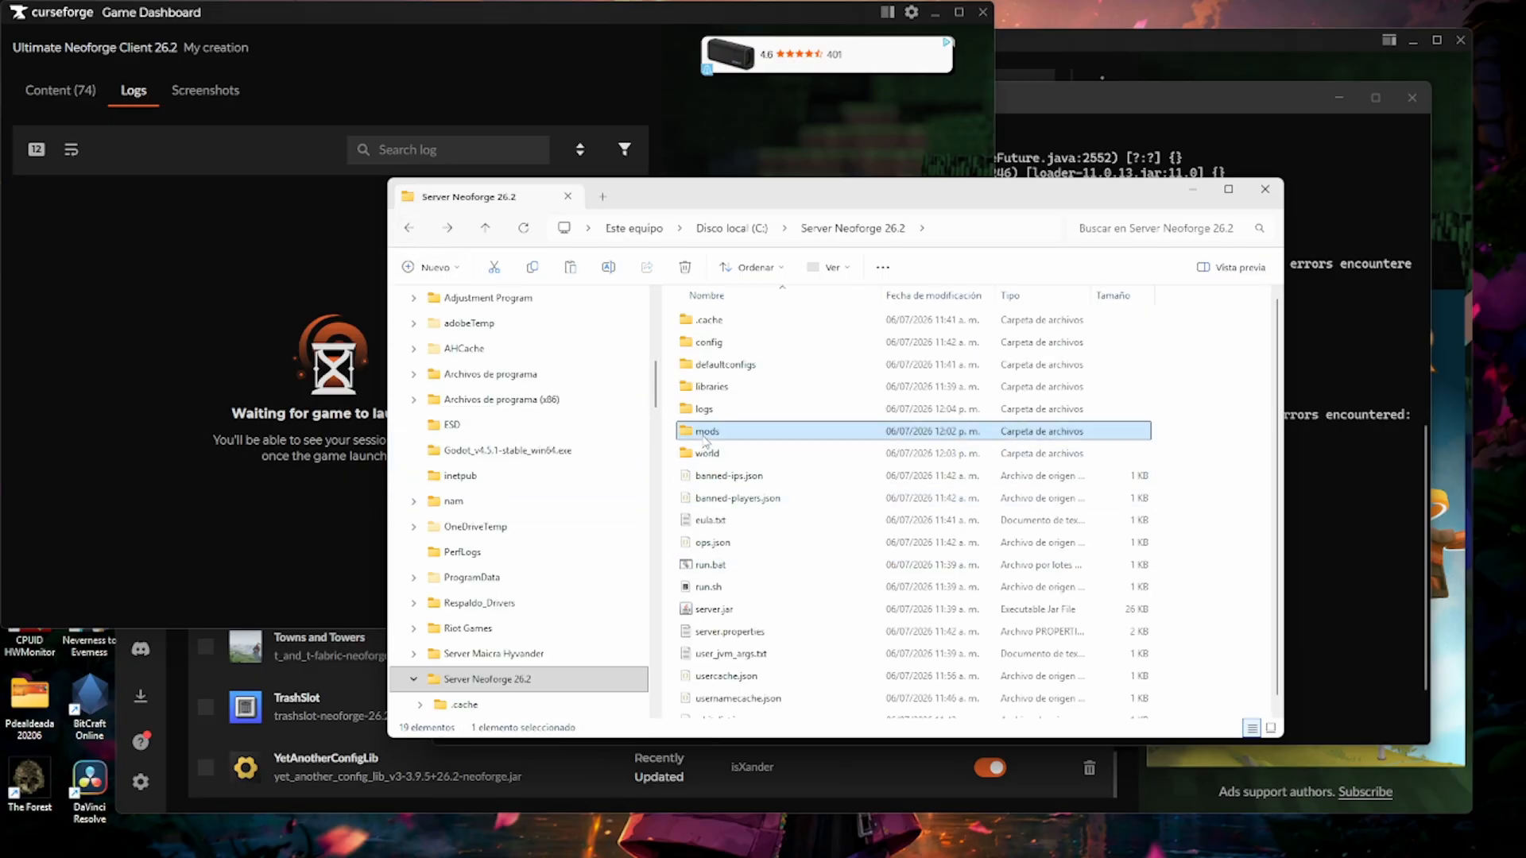
pyautogui.rightClick(783, 476)
pyautogui.click(806, 491)
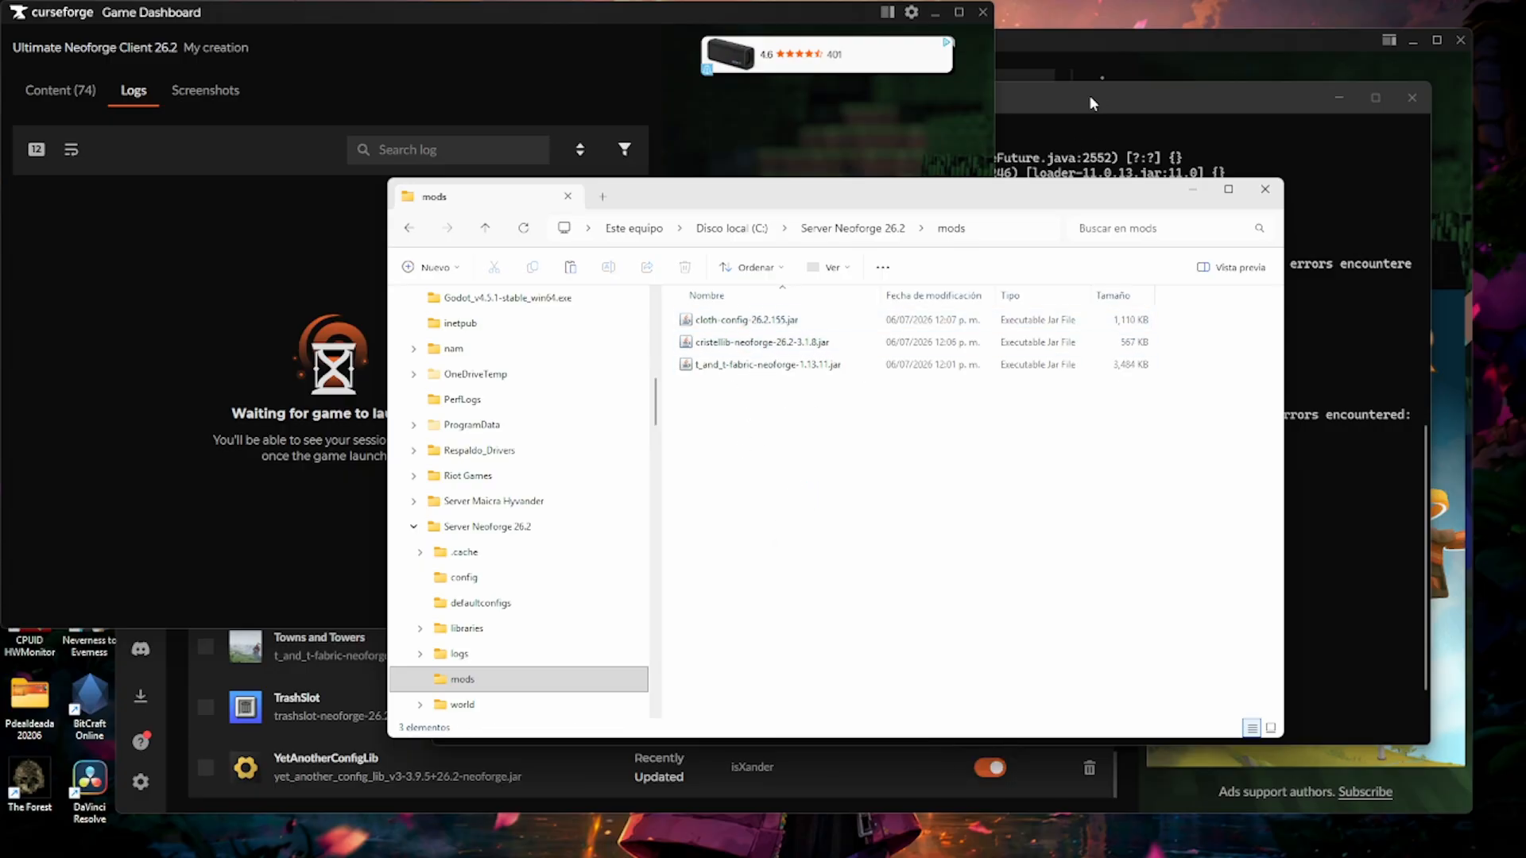
# - Dismiss the halted server console and launch run.bat again from the Server Neoforge 26.2 folder
pyautogui.click(1192, 96)
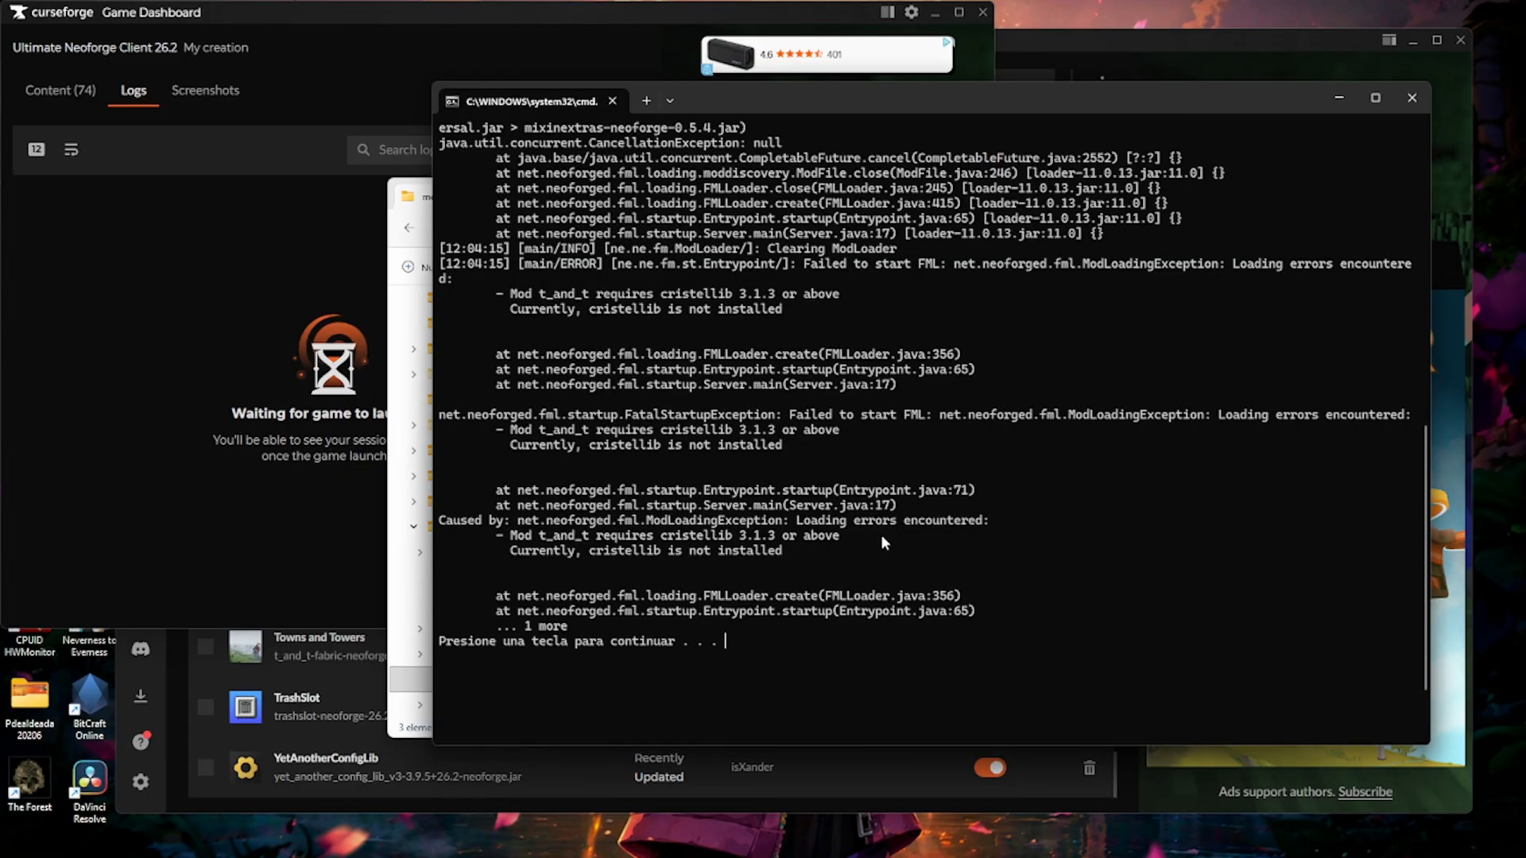
pyautogui.press('Return')
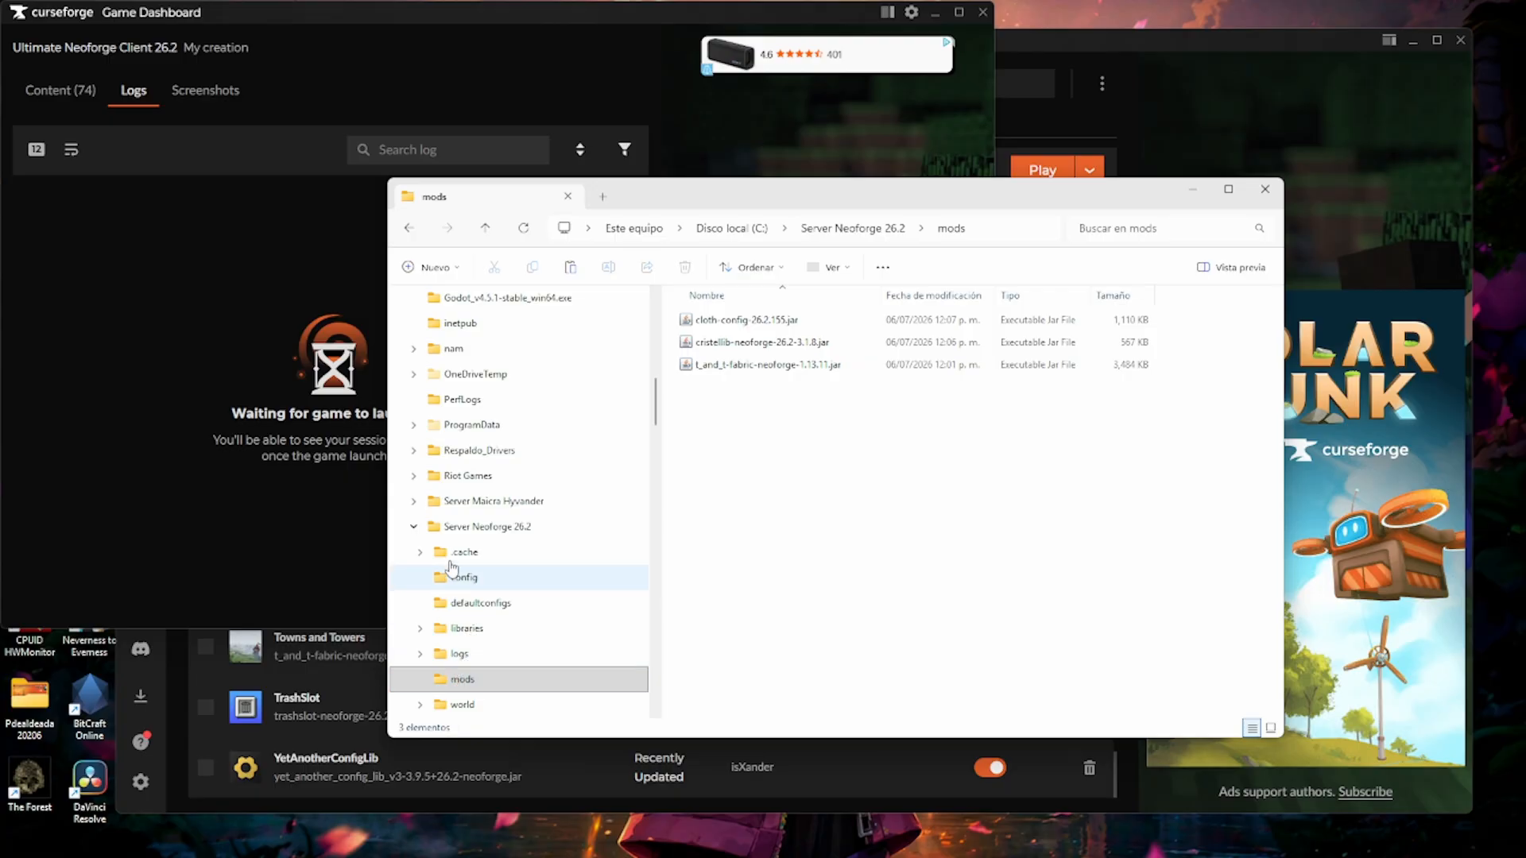
pyautogui.click(482, 528)
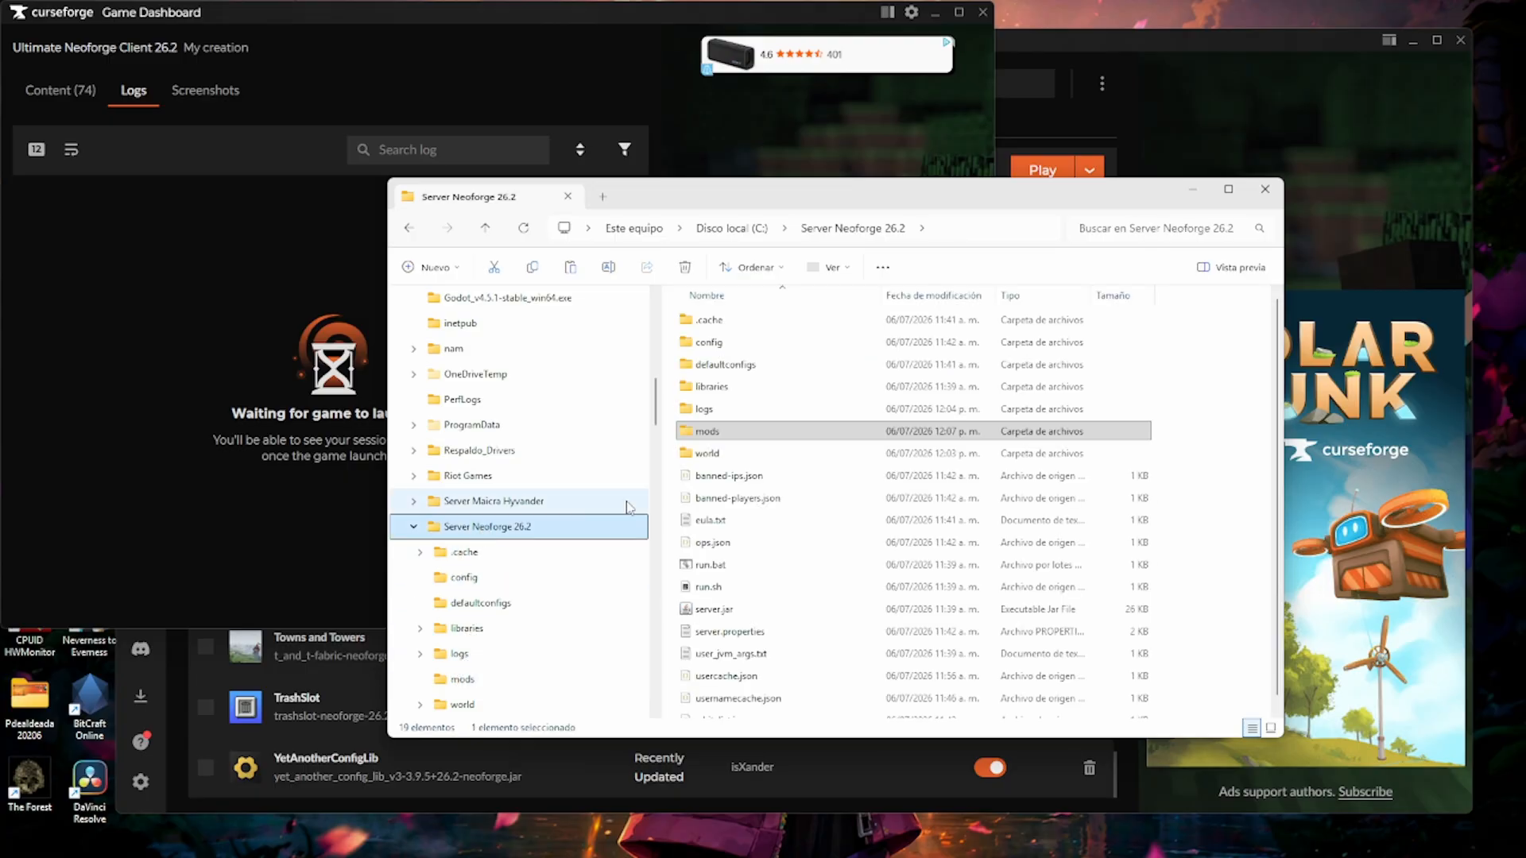
pyautogui.doubleClick(716, 565)
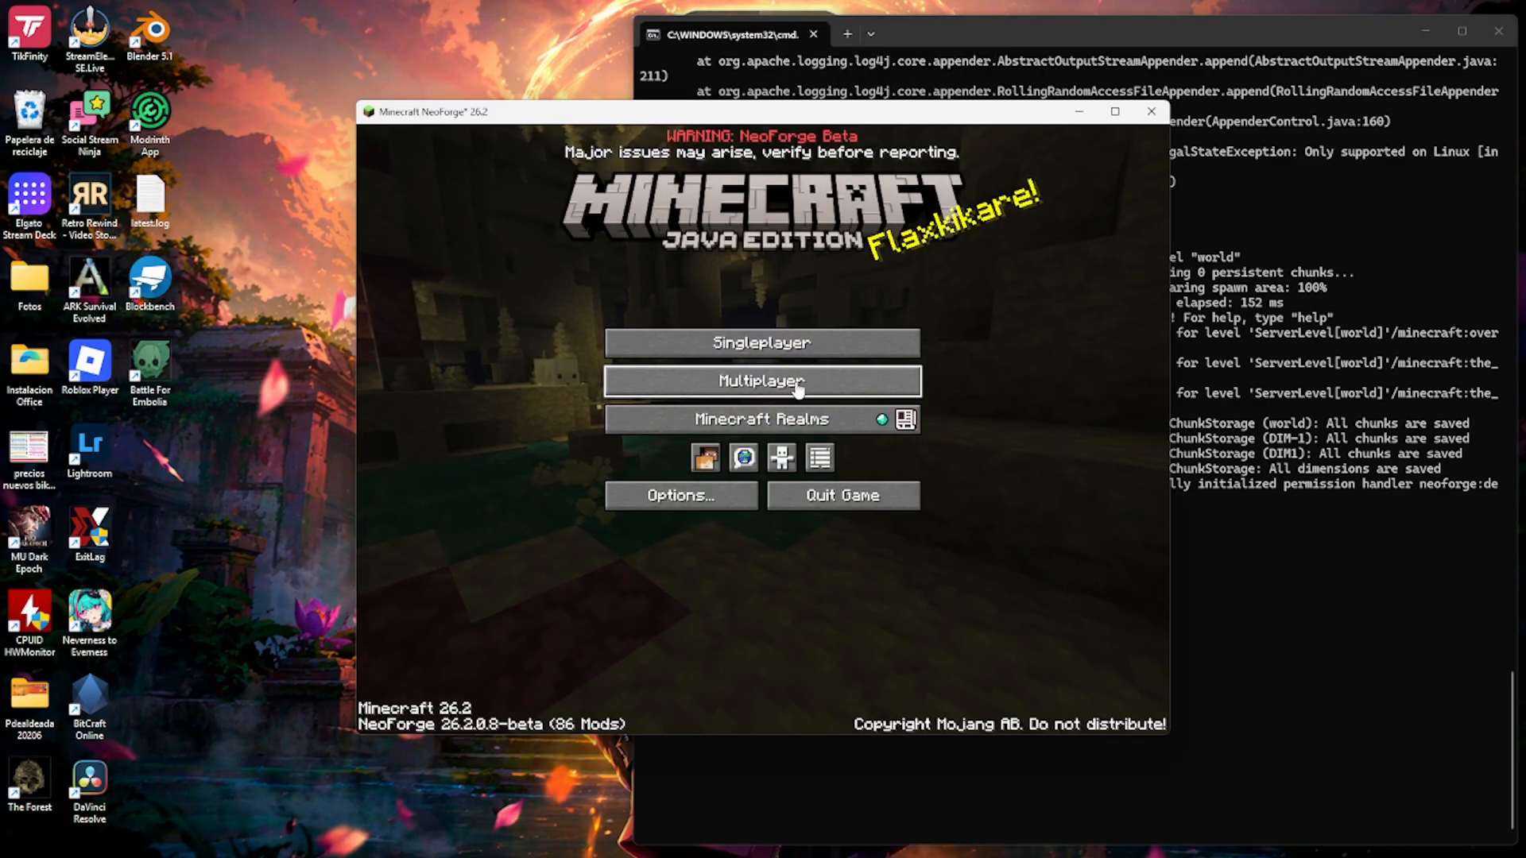
# - In the Minecraft NeoForge client, join the multiplayer server named Server NEoforge 26.2
pyautogui.click(797, 381)
pyautogui.click(769, 208)
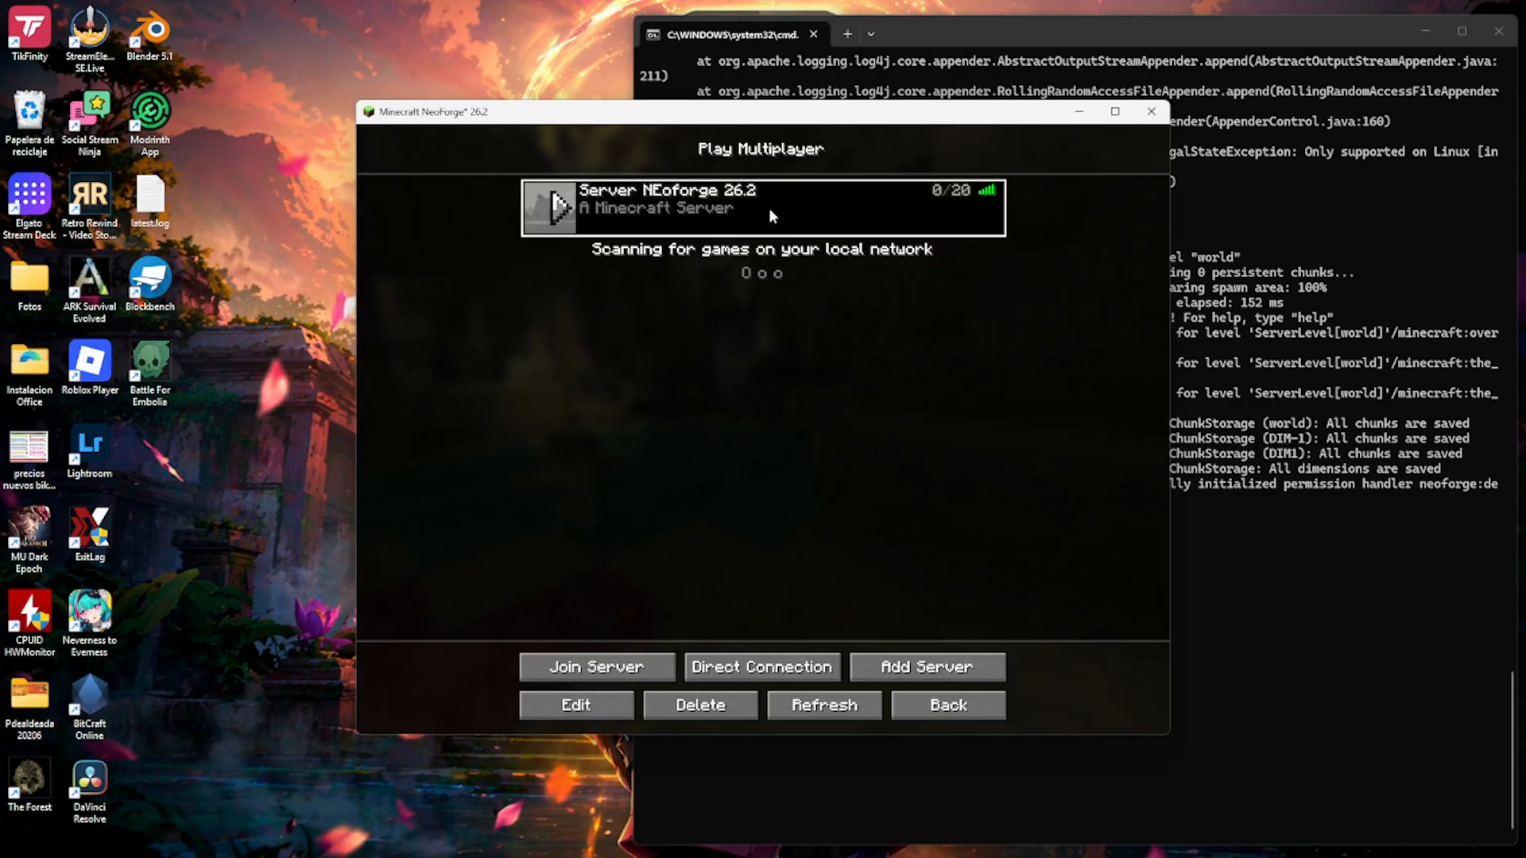
pyautogui.click(644, 674)
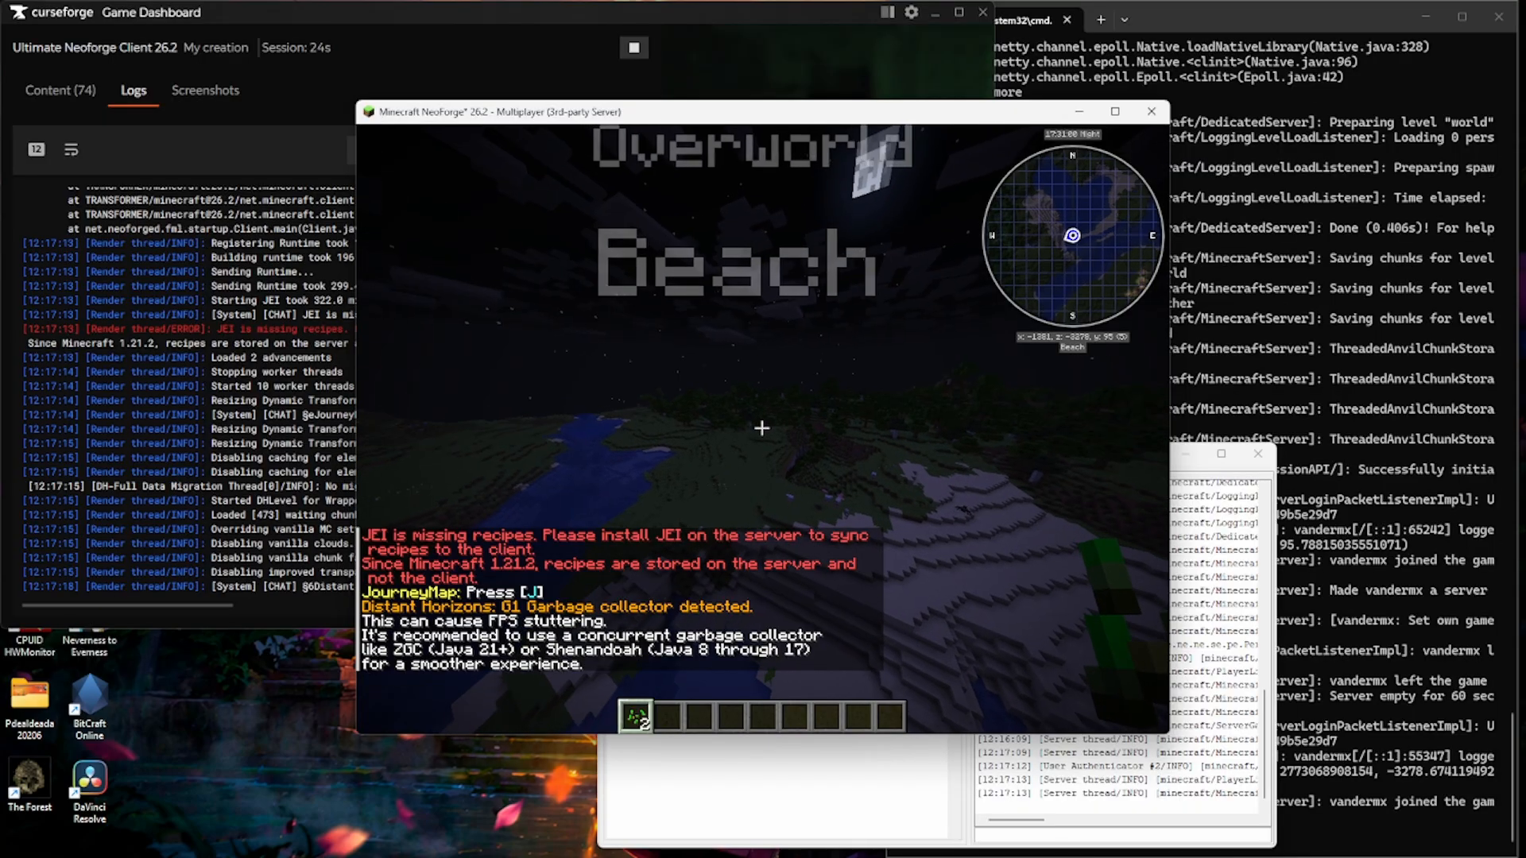
# - Walk from the beach into the plains of the Overworld and disconnect from the server
pyautogui.press('w')
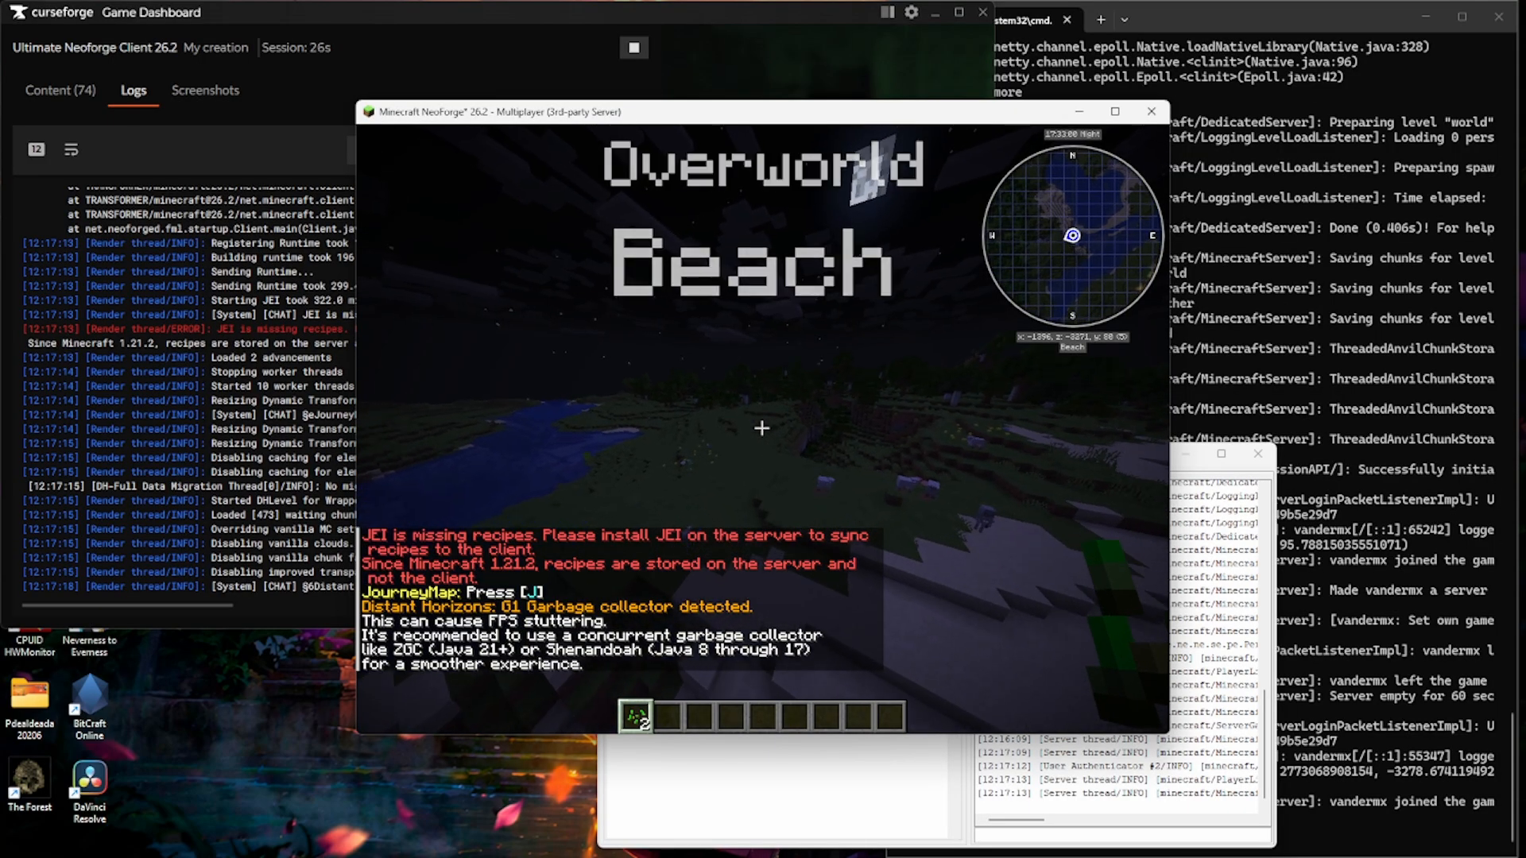
pyautogui.press('w')
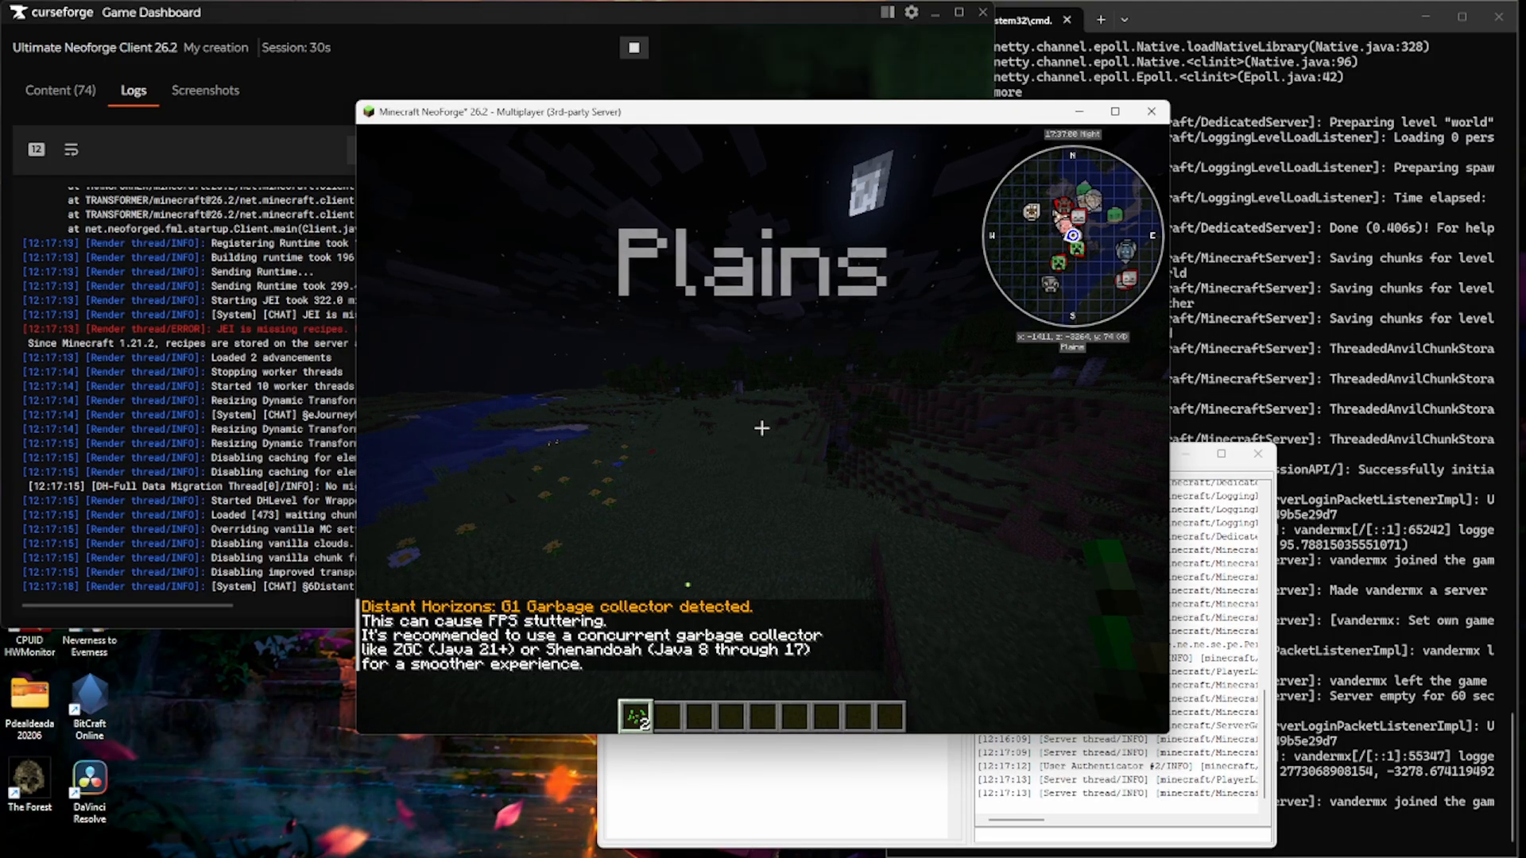
pyautogui.press('Escape')
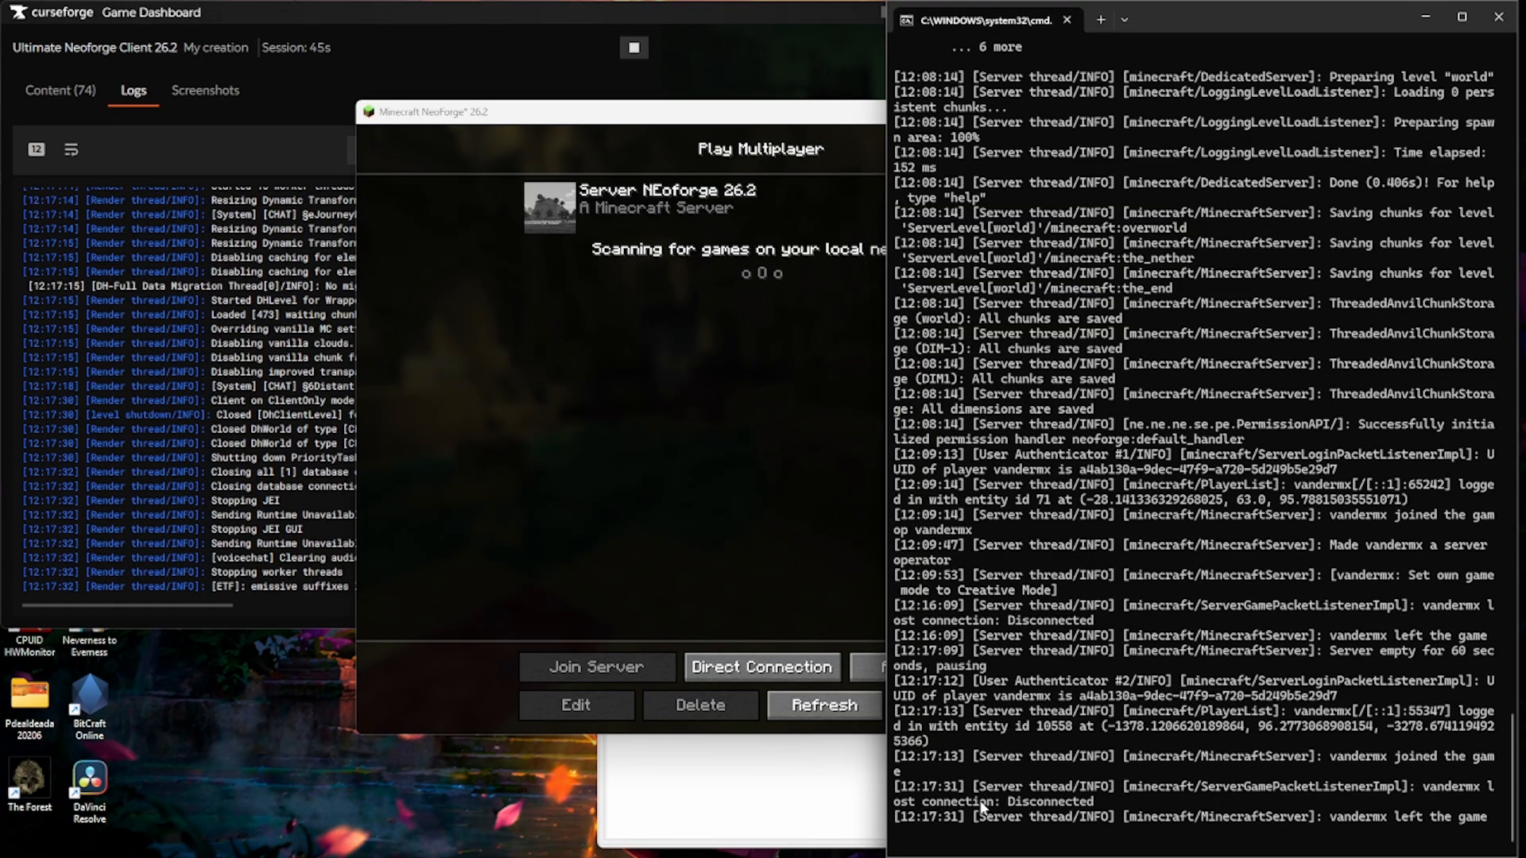
pyautogui.press('Return')
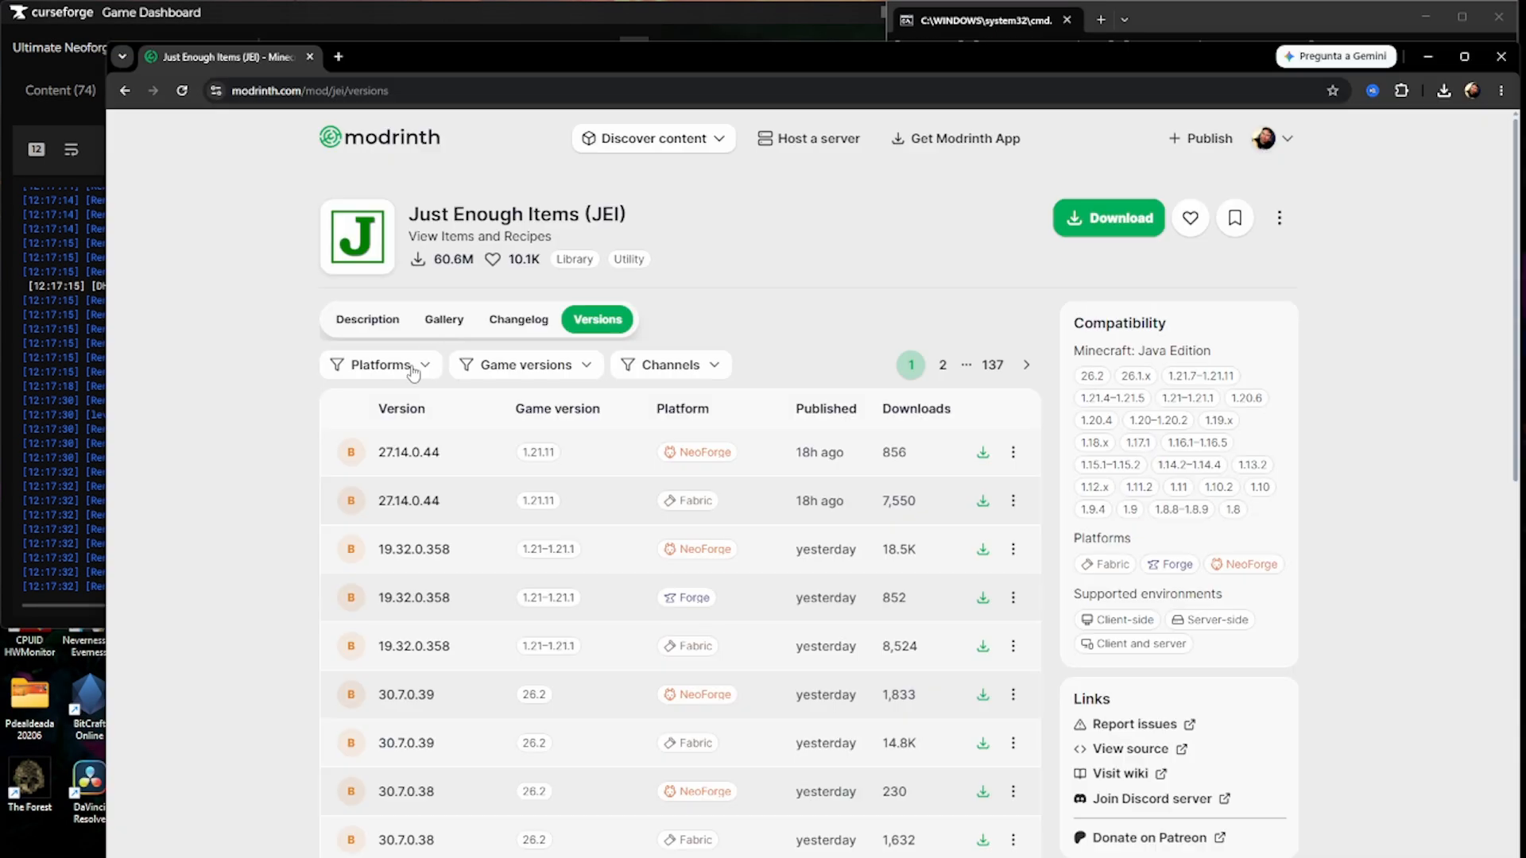
# - On the Modrinth page of Just Enough Items (JEI), filter the versions to game version 26.2 and platform NeoForge
pyautogui.click(555, 370)
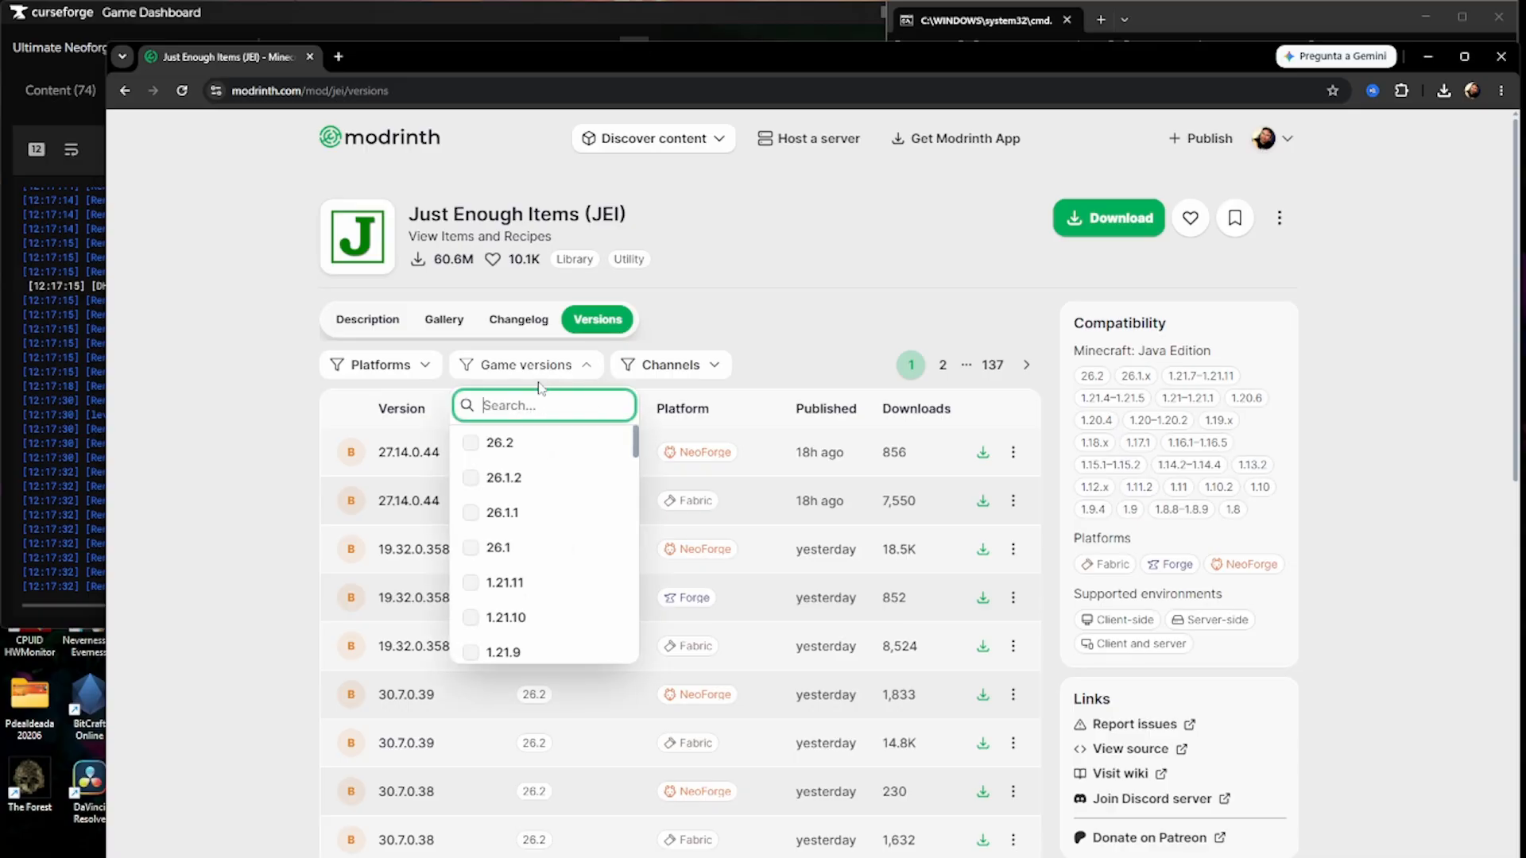
pyautogui.click(513, 443)
pyautogui.click(390, 373)
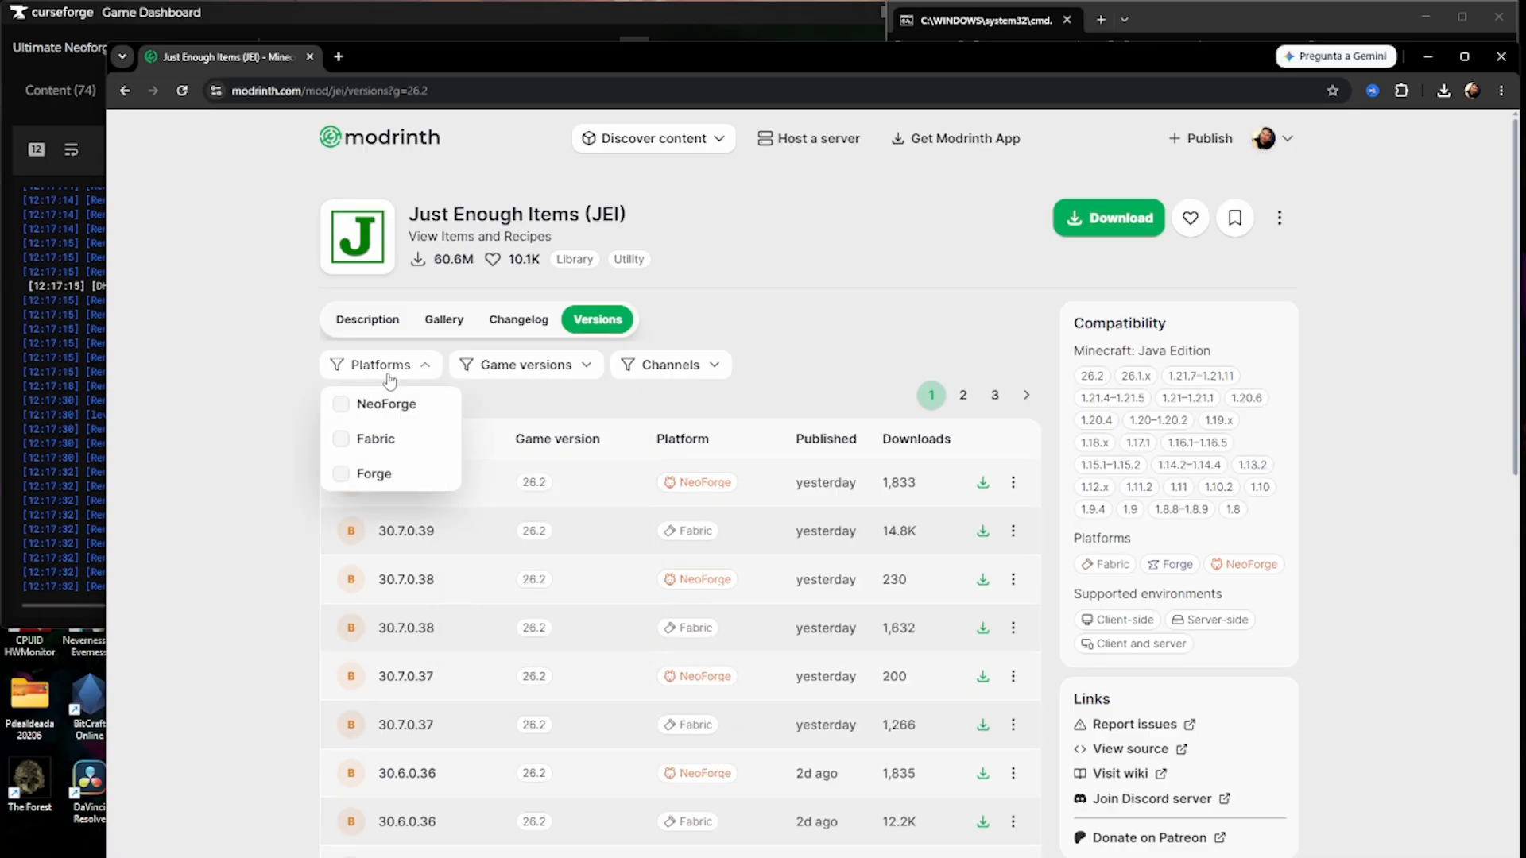
pyautogui.click(405, 407)
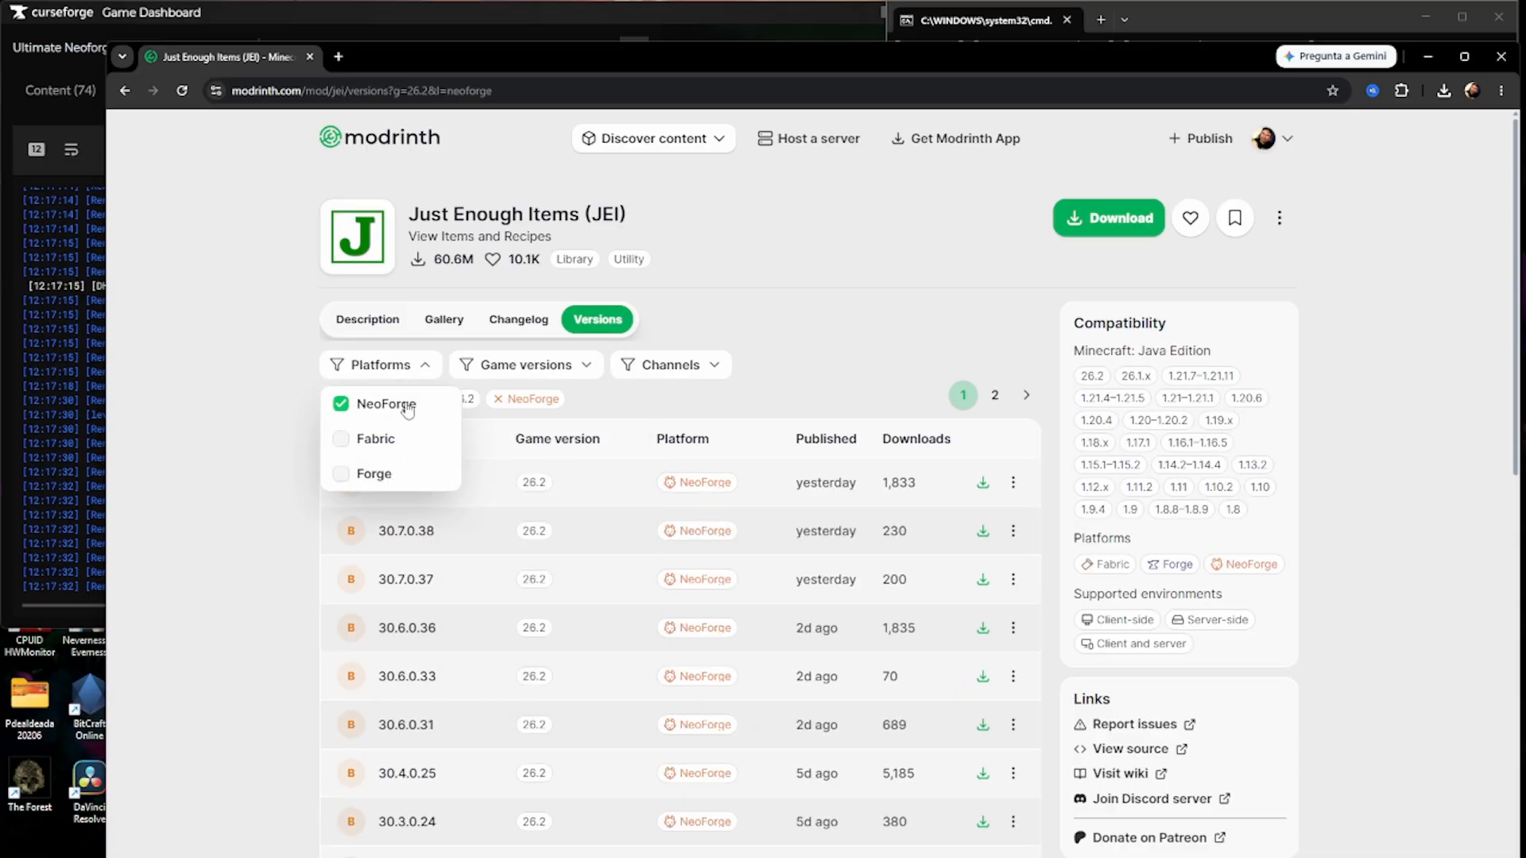
pyautogui.click(312, 430)
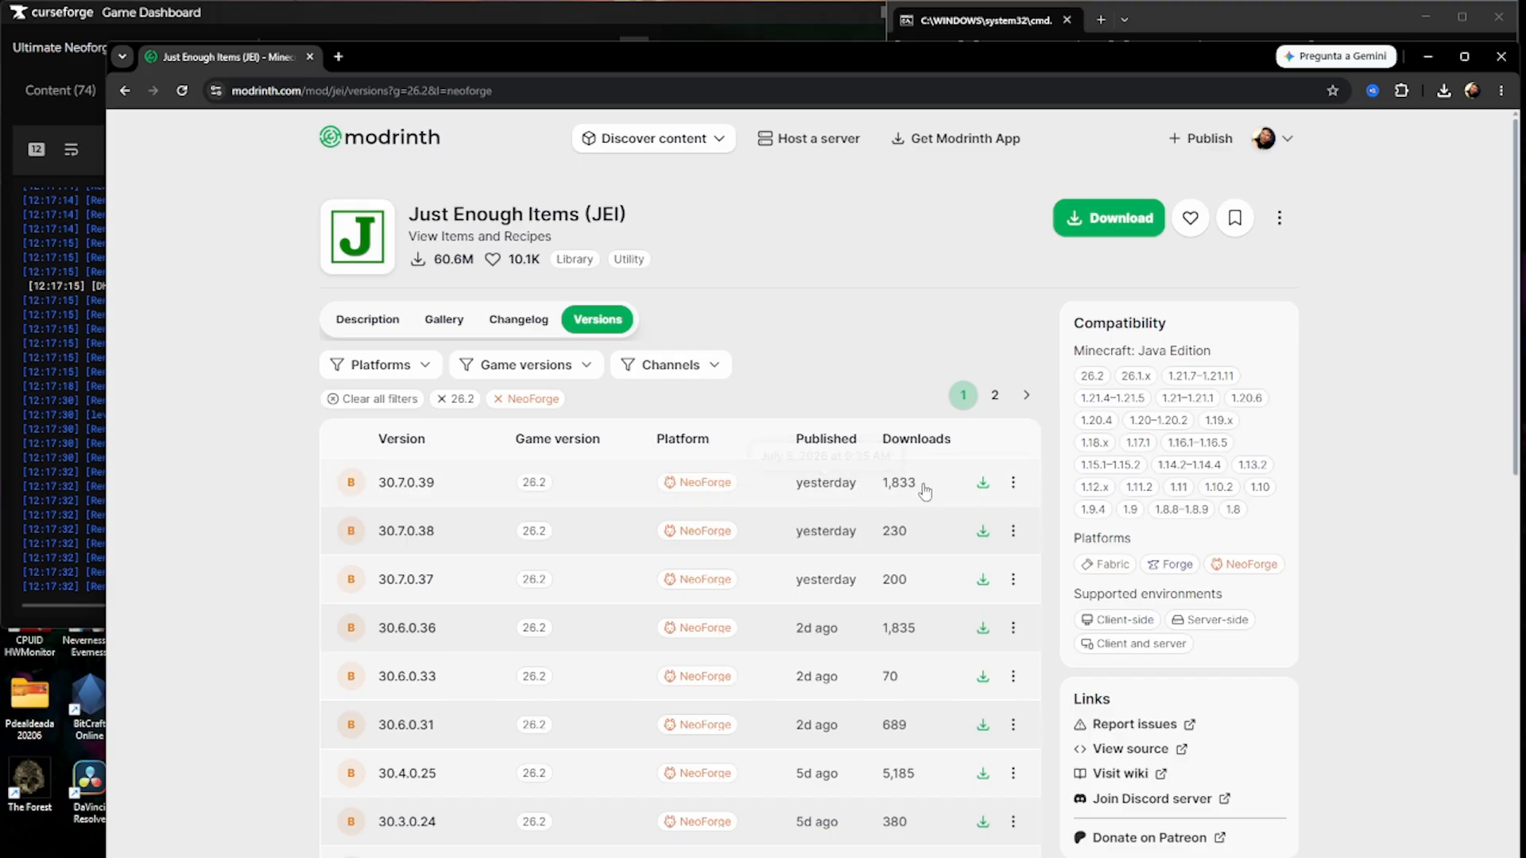
# - Download JEI version 30.7.0.39, close the halted server console and paste jei-26.2-neoforge-30.7.0.39.jar into the Server Neoforge 26.2 mods folder
pyautogui.click(983, 484)
pyautogui.click(1428, 58)
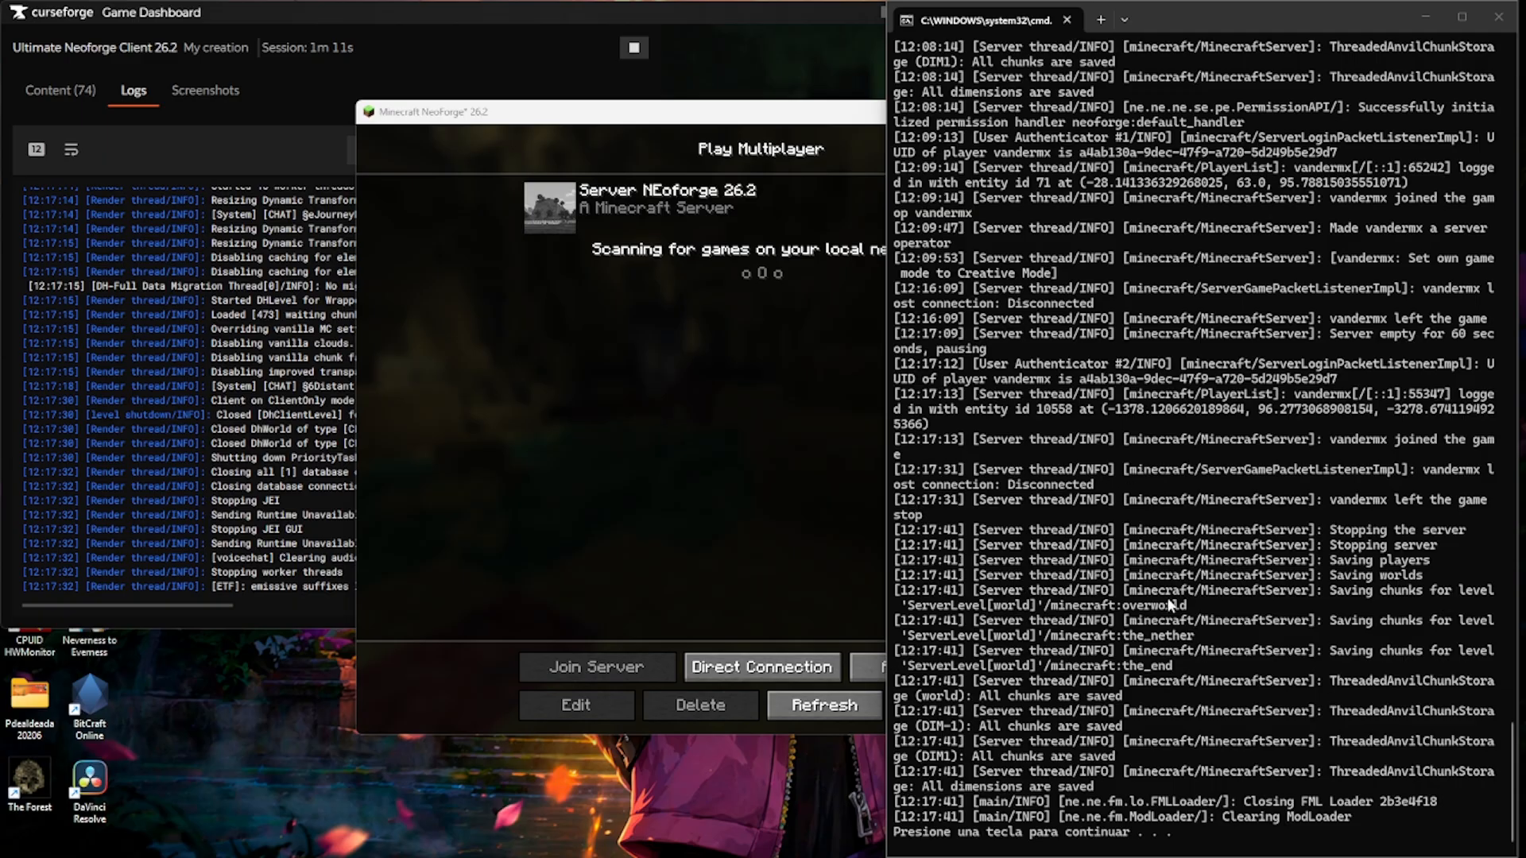
pyautogui.press('Return')
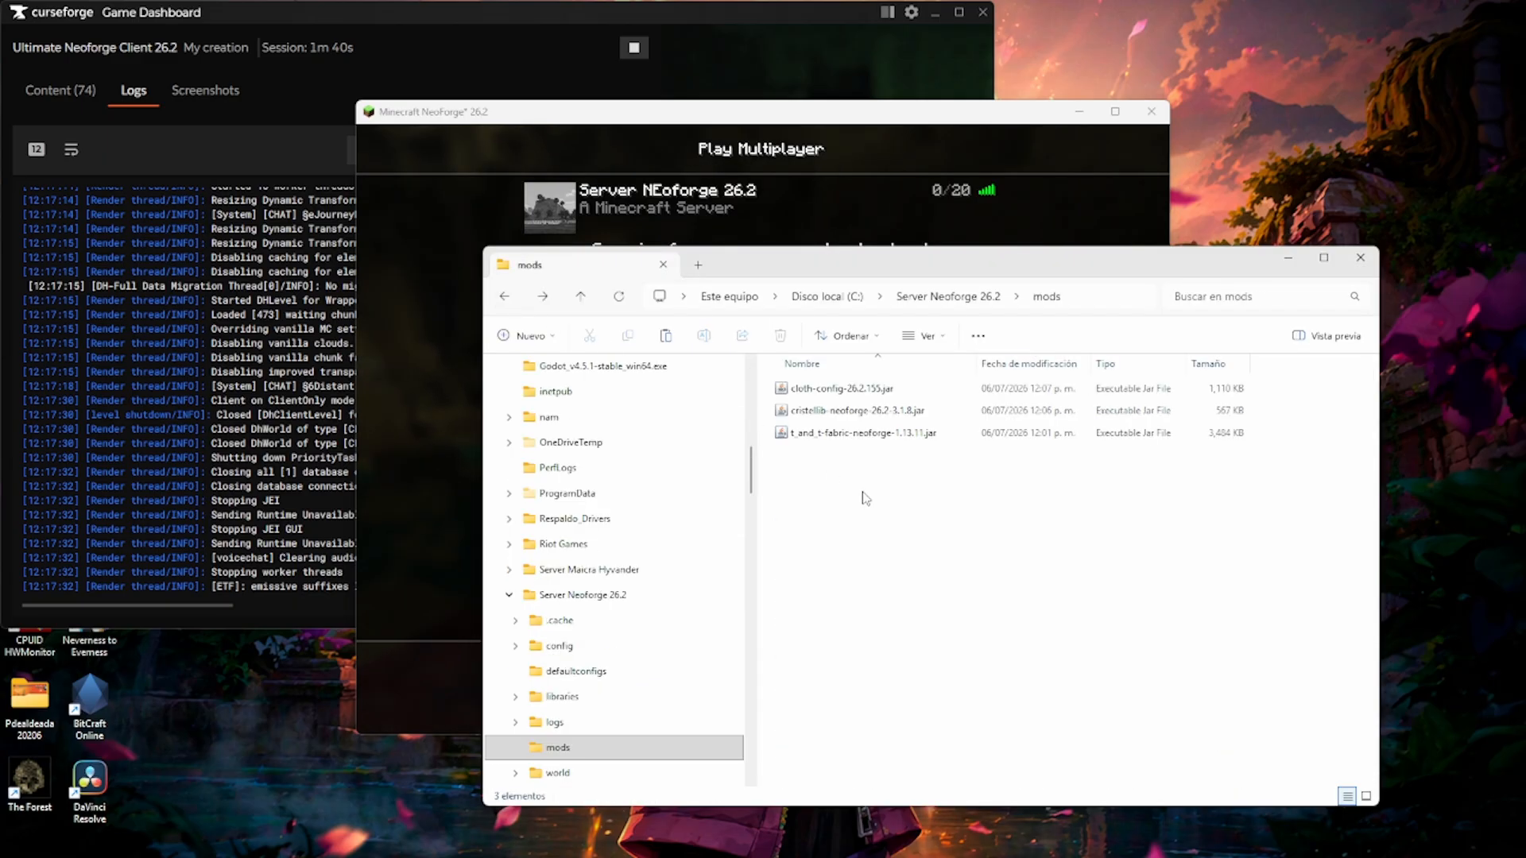
pyautogui.rightClick(865, 498)
pyautogui.click(878, 519)
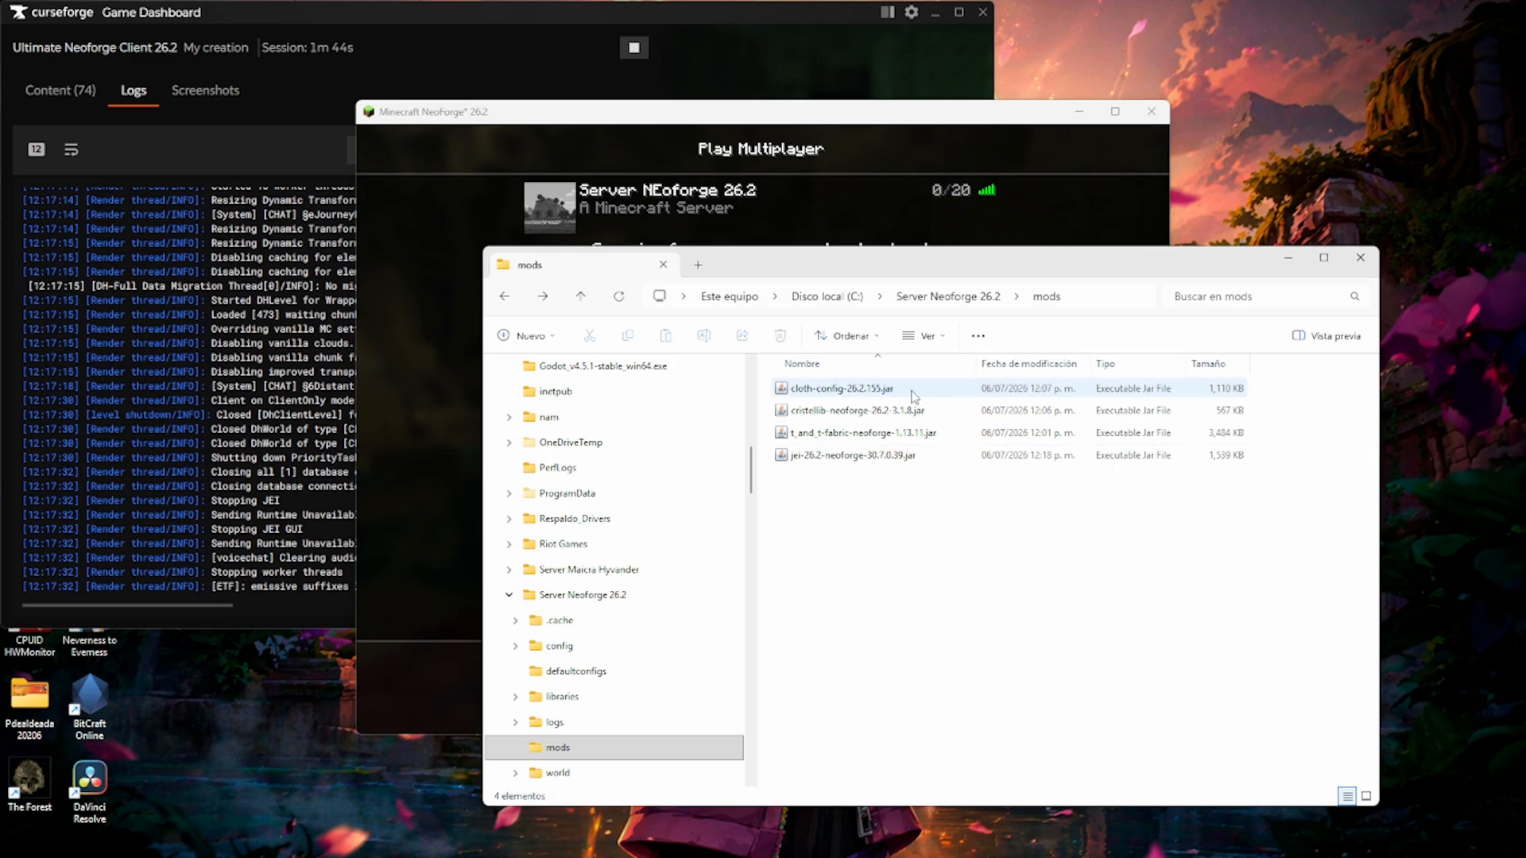
# - Launch run.bat from the Server Neoforge 26.2 folder and join Server NEoforge 26.2 from the Minecraft client
pyautogui.click(581, 296)
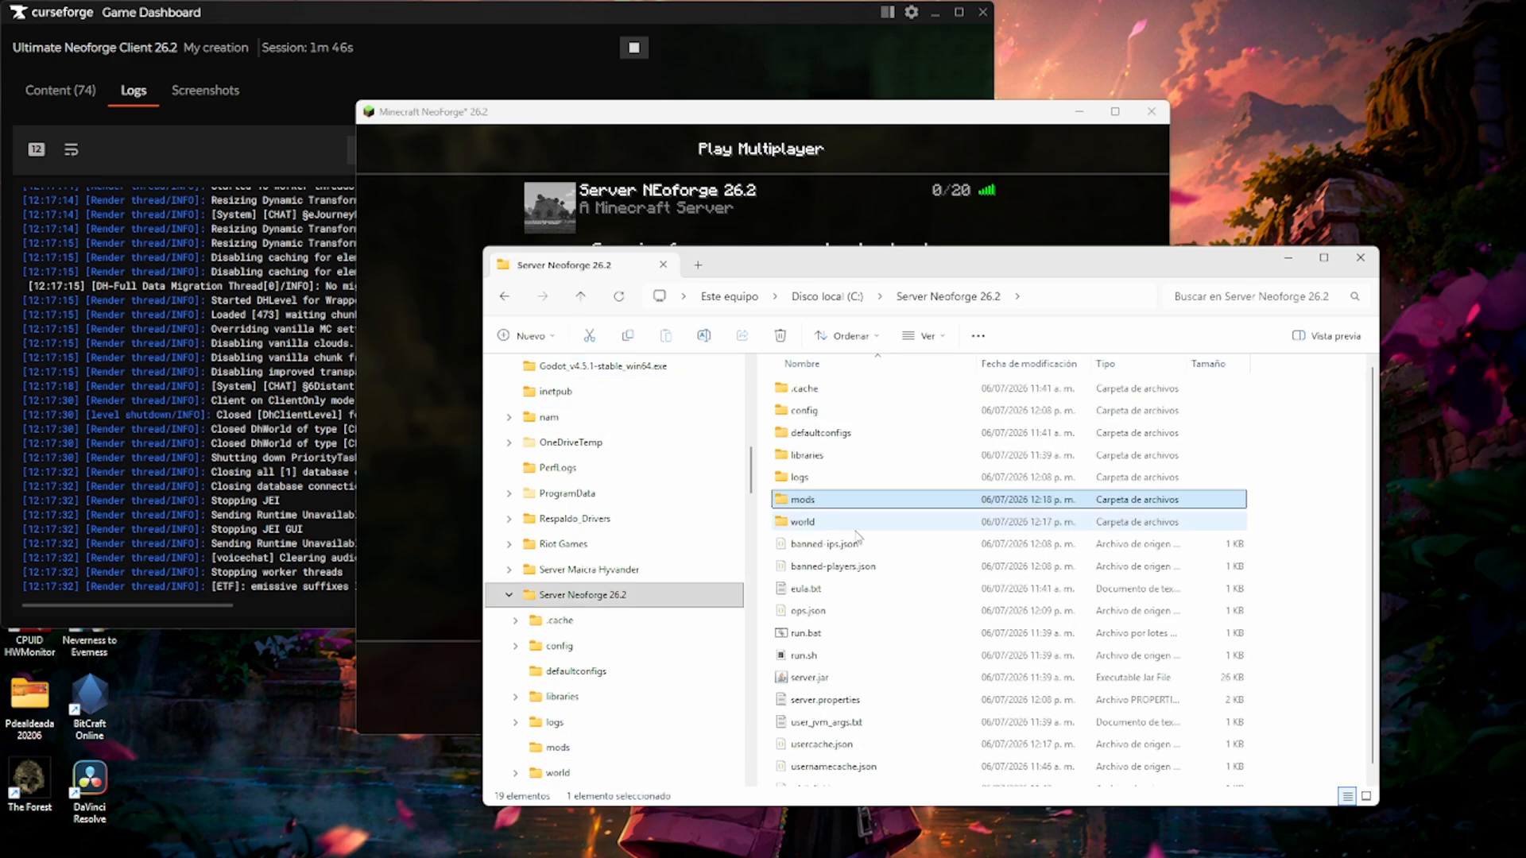
pyautogui.click(810, 633)
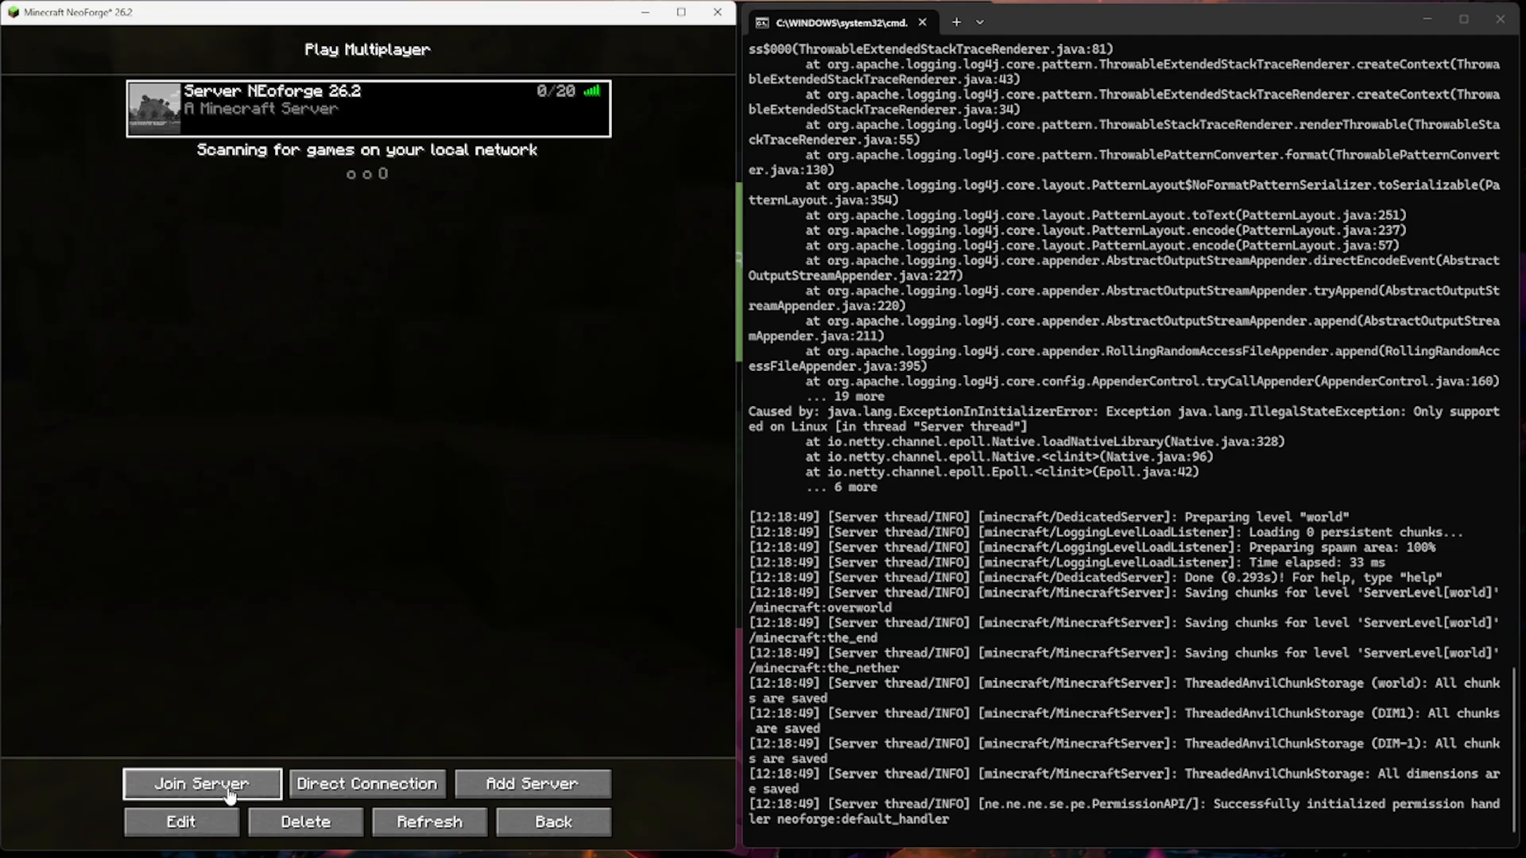
pyautogui.click(199, 777)
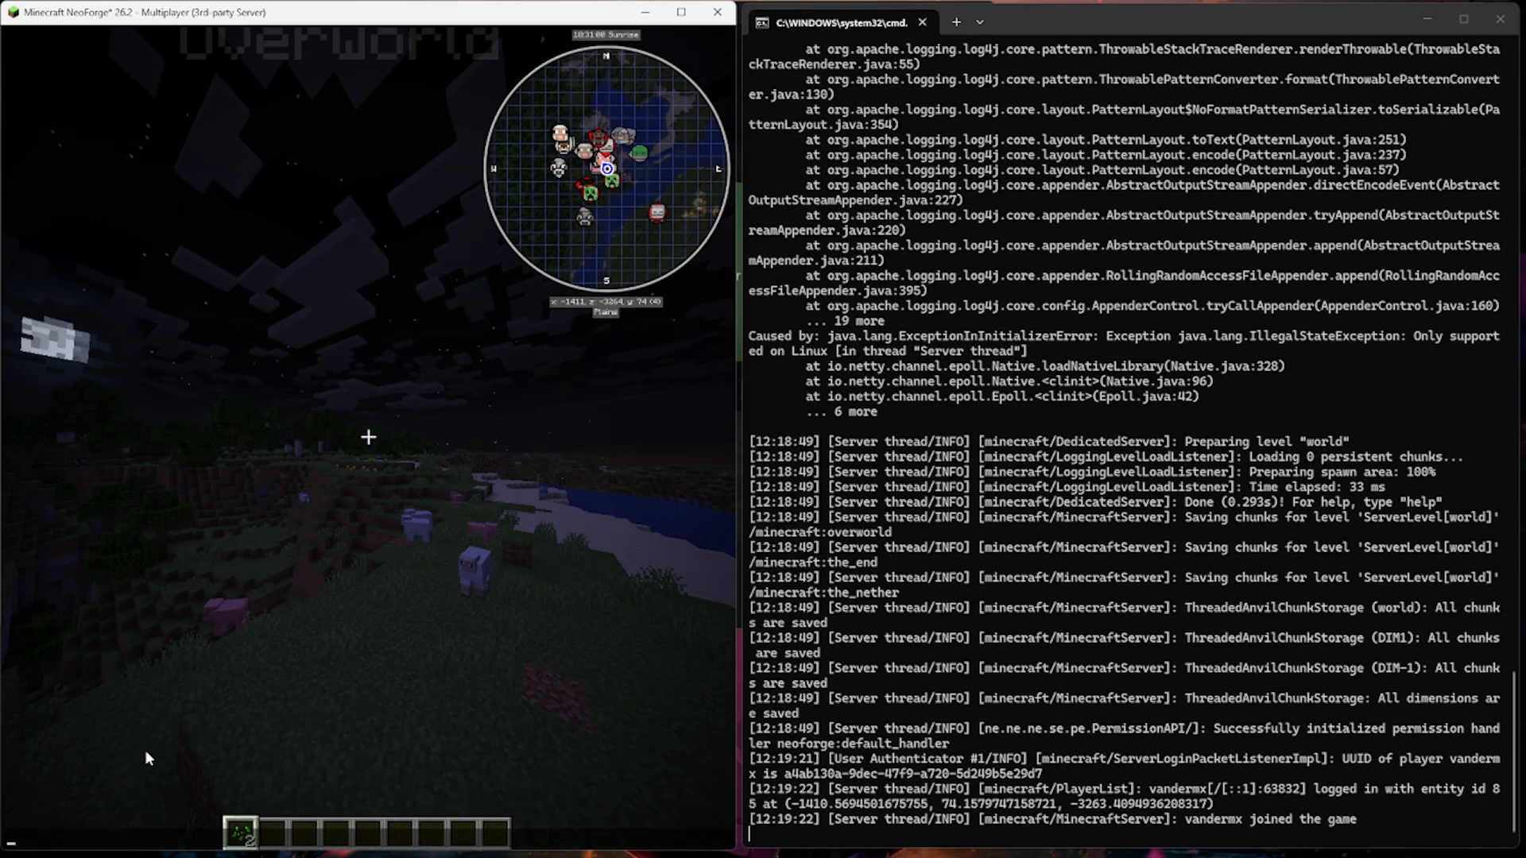
pyautogui.click(284, 752)
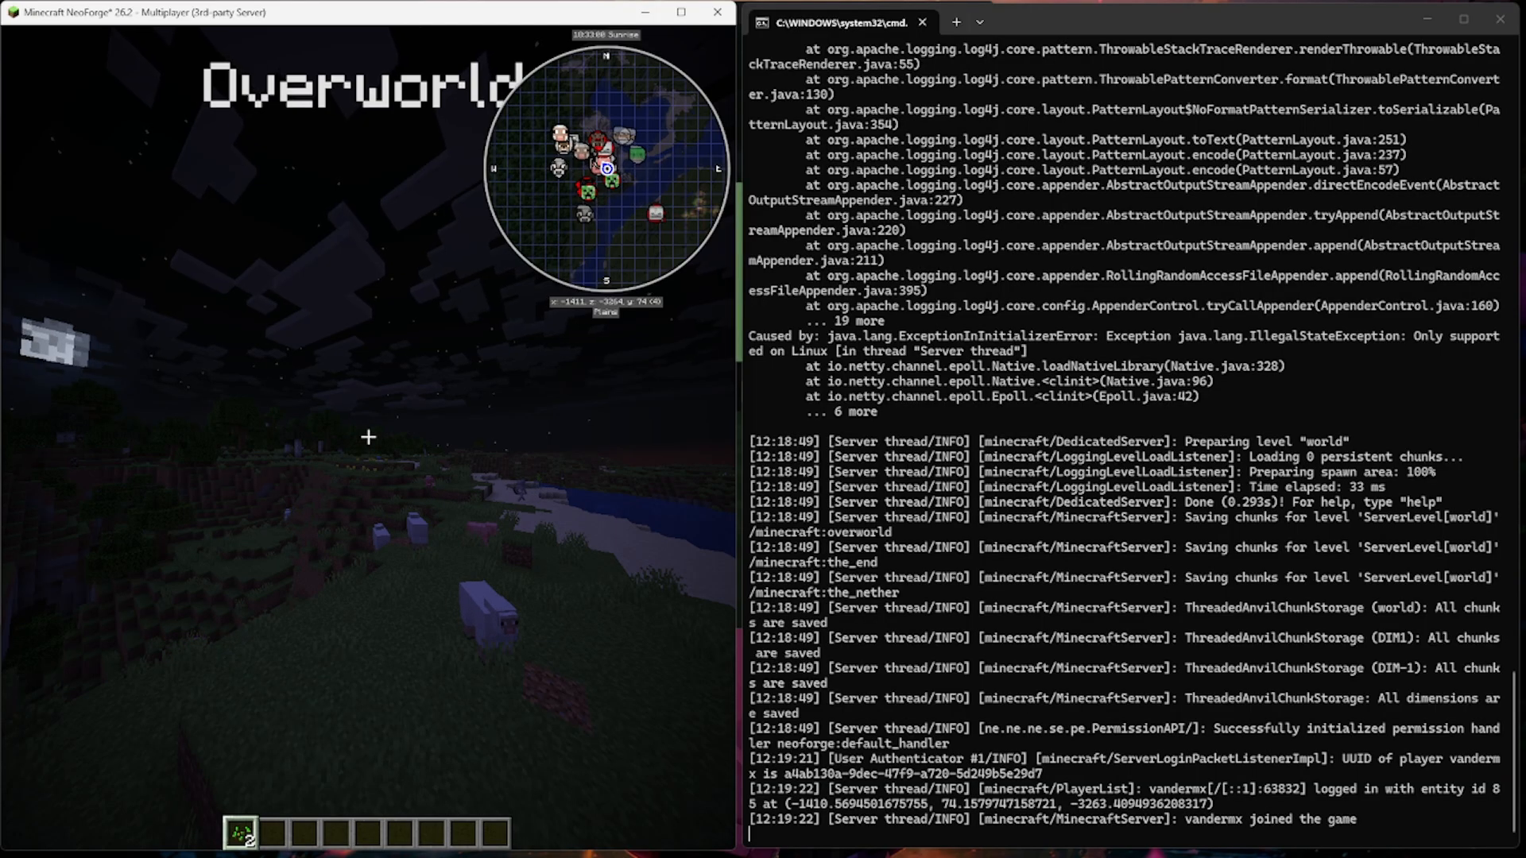
# - Open the creative inventory to check the JEI item list, and return to the game
pyautogui.press('j')
pyautogui.press('j')
pyautogui.press('e')
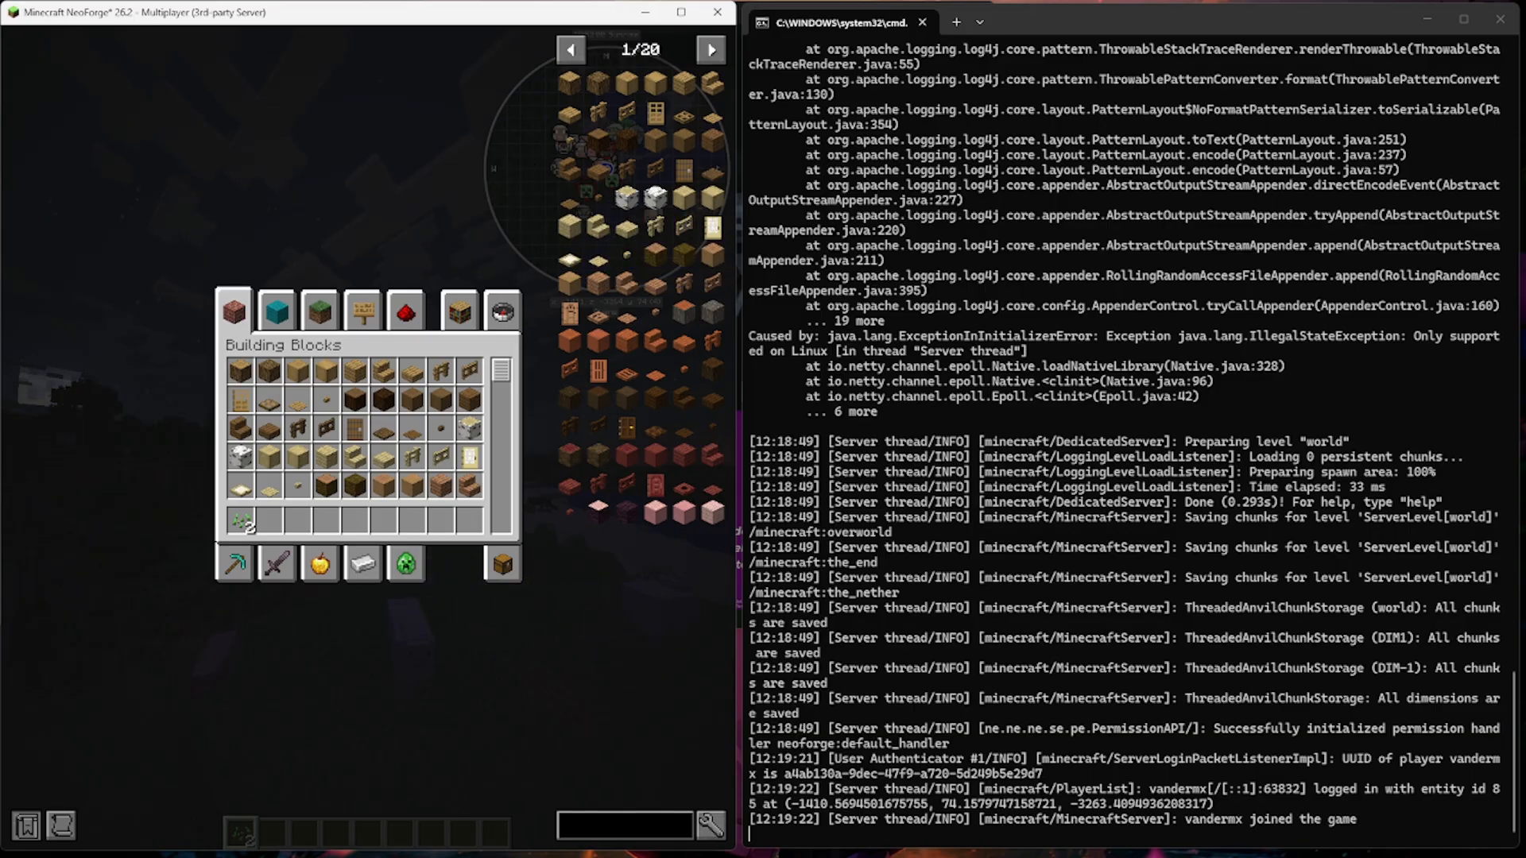
pyautogui.press('e')
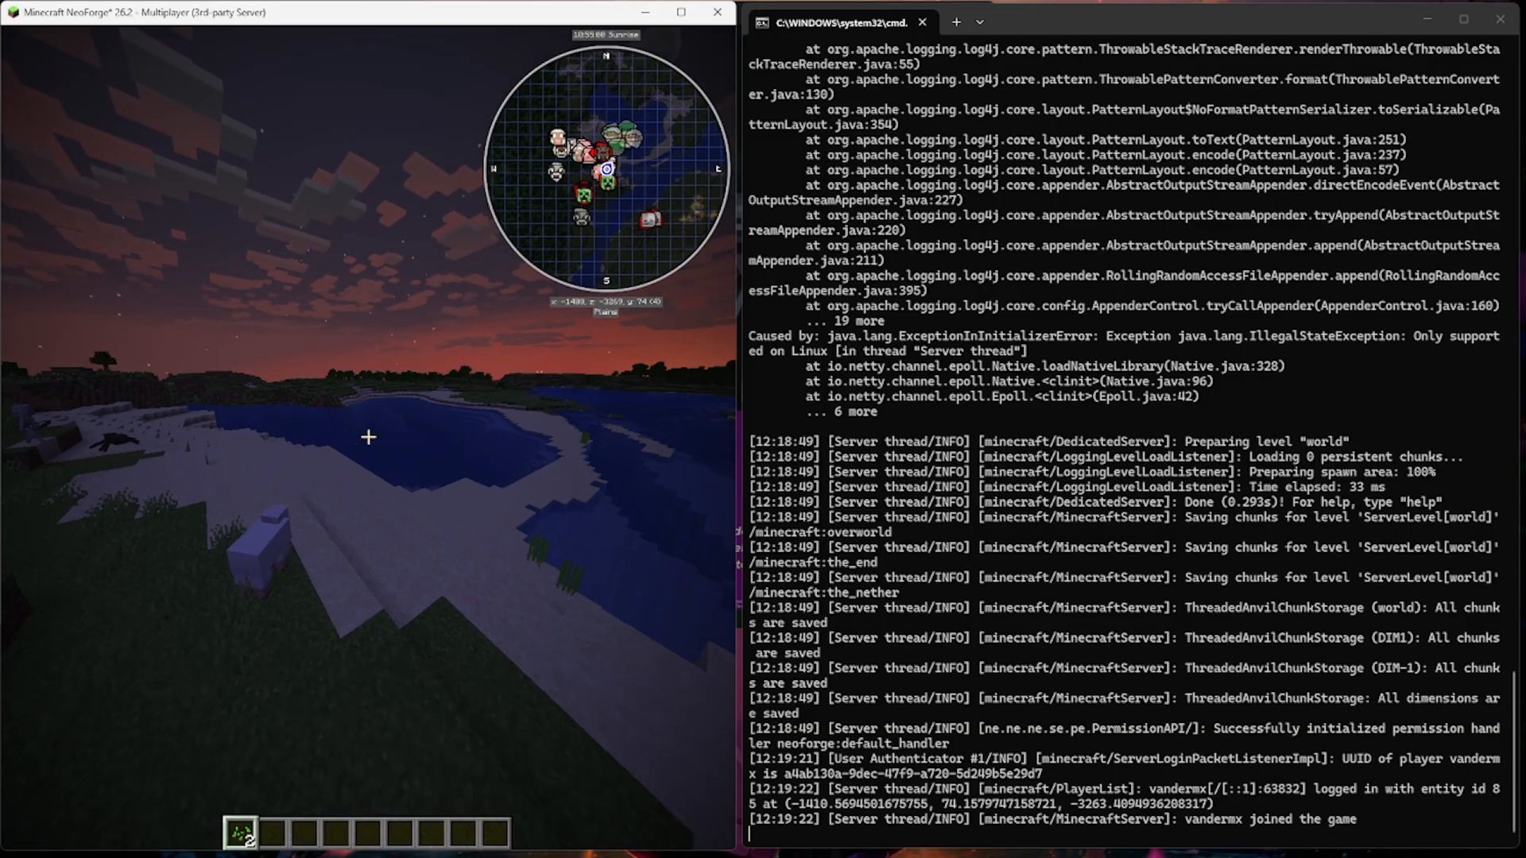
# - Travel from the plains across the water to the cobwebbed coastal village and examine its houses and crop fields
pyautogui.press('w')
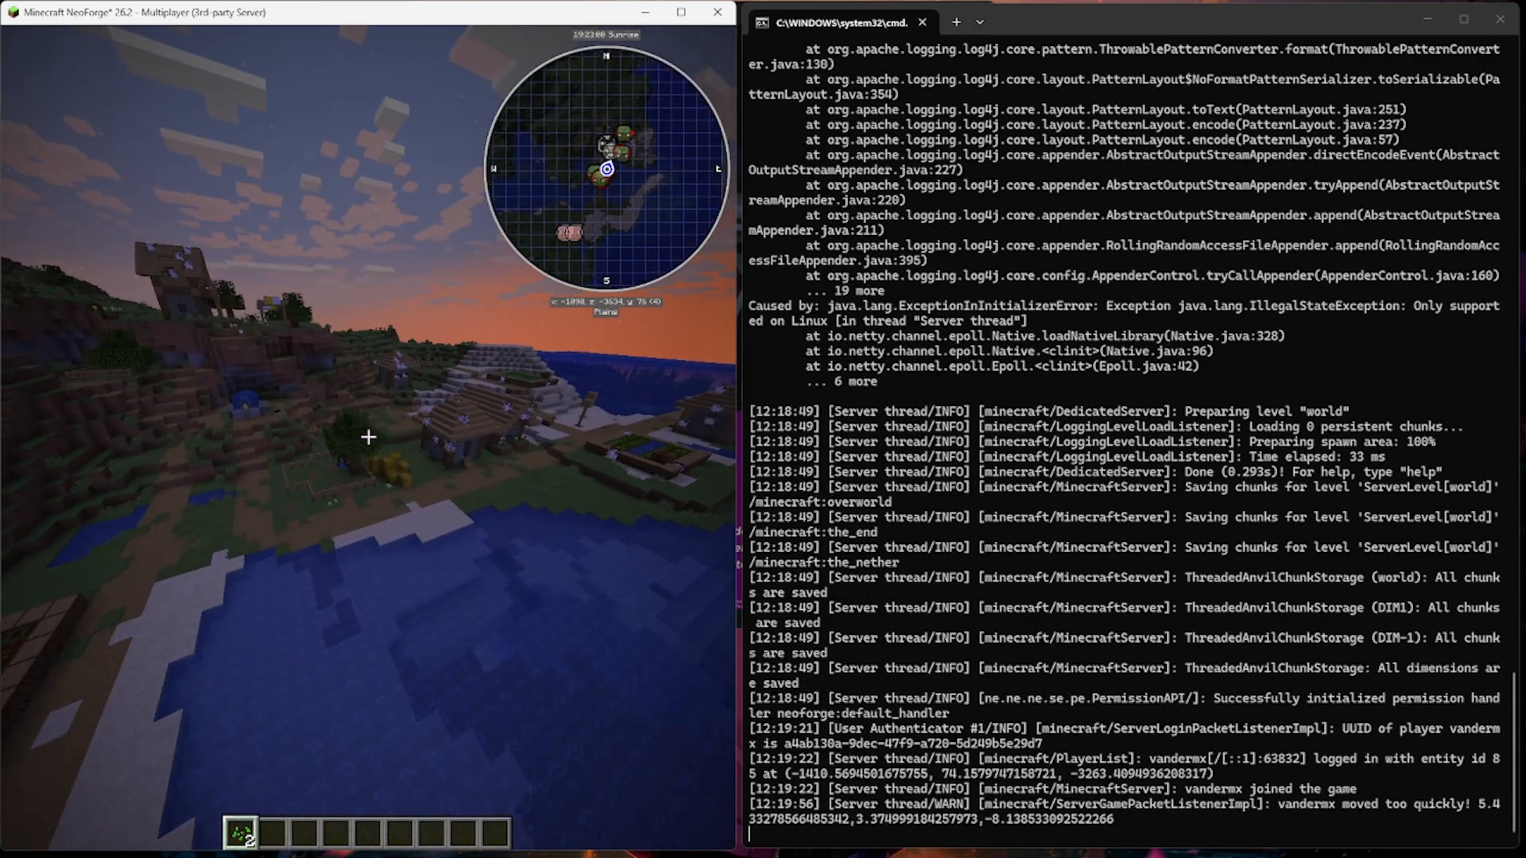
pyautogui.press('w')
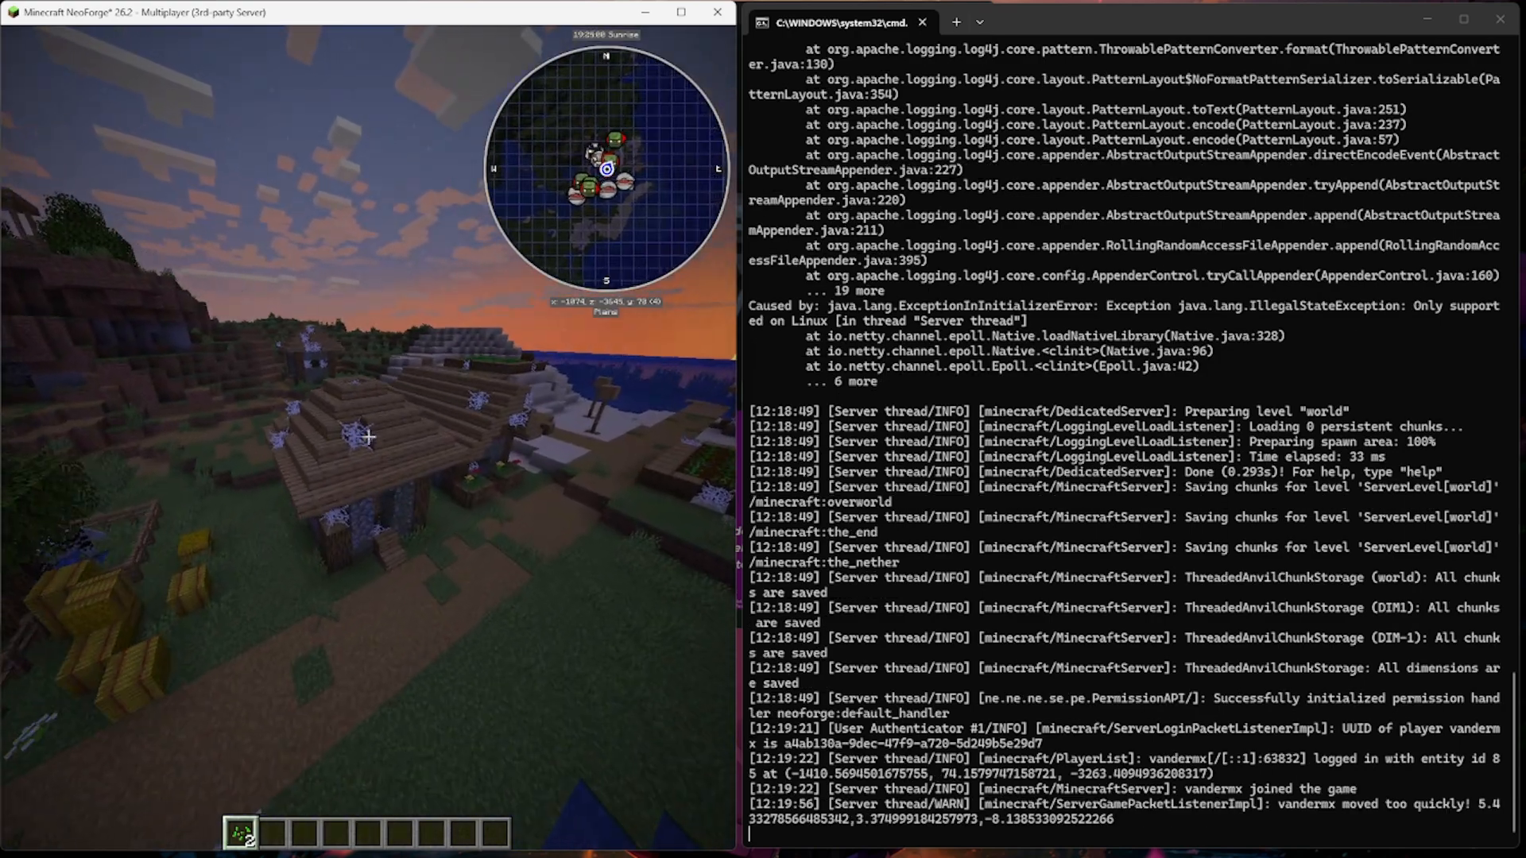
pyautogui.press('w')
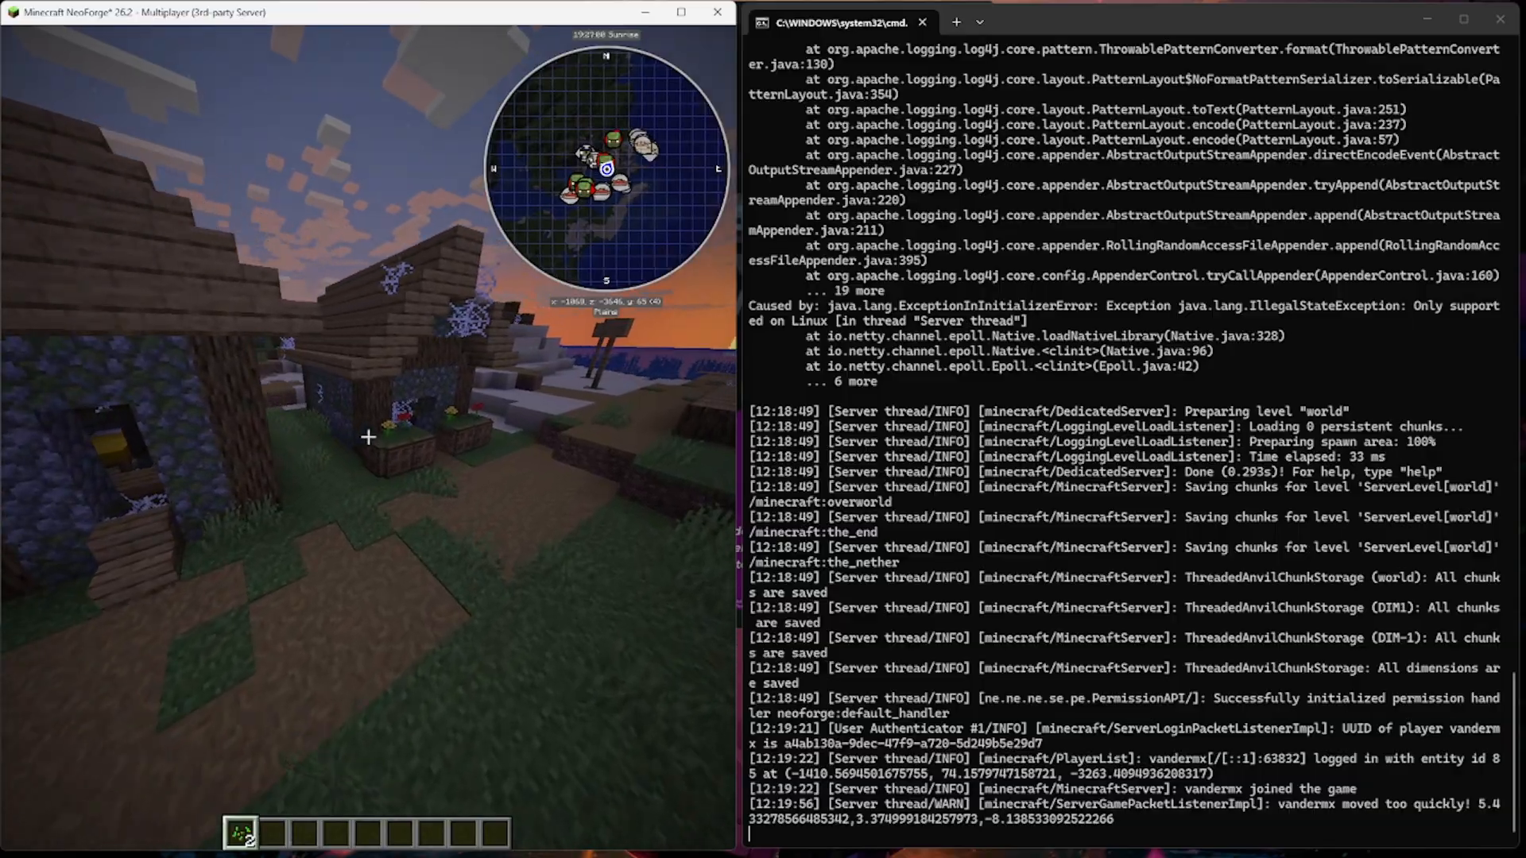
pyautogui.press('w')
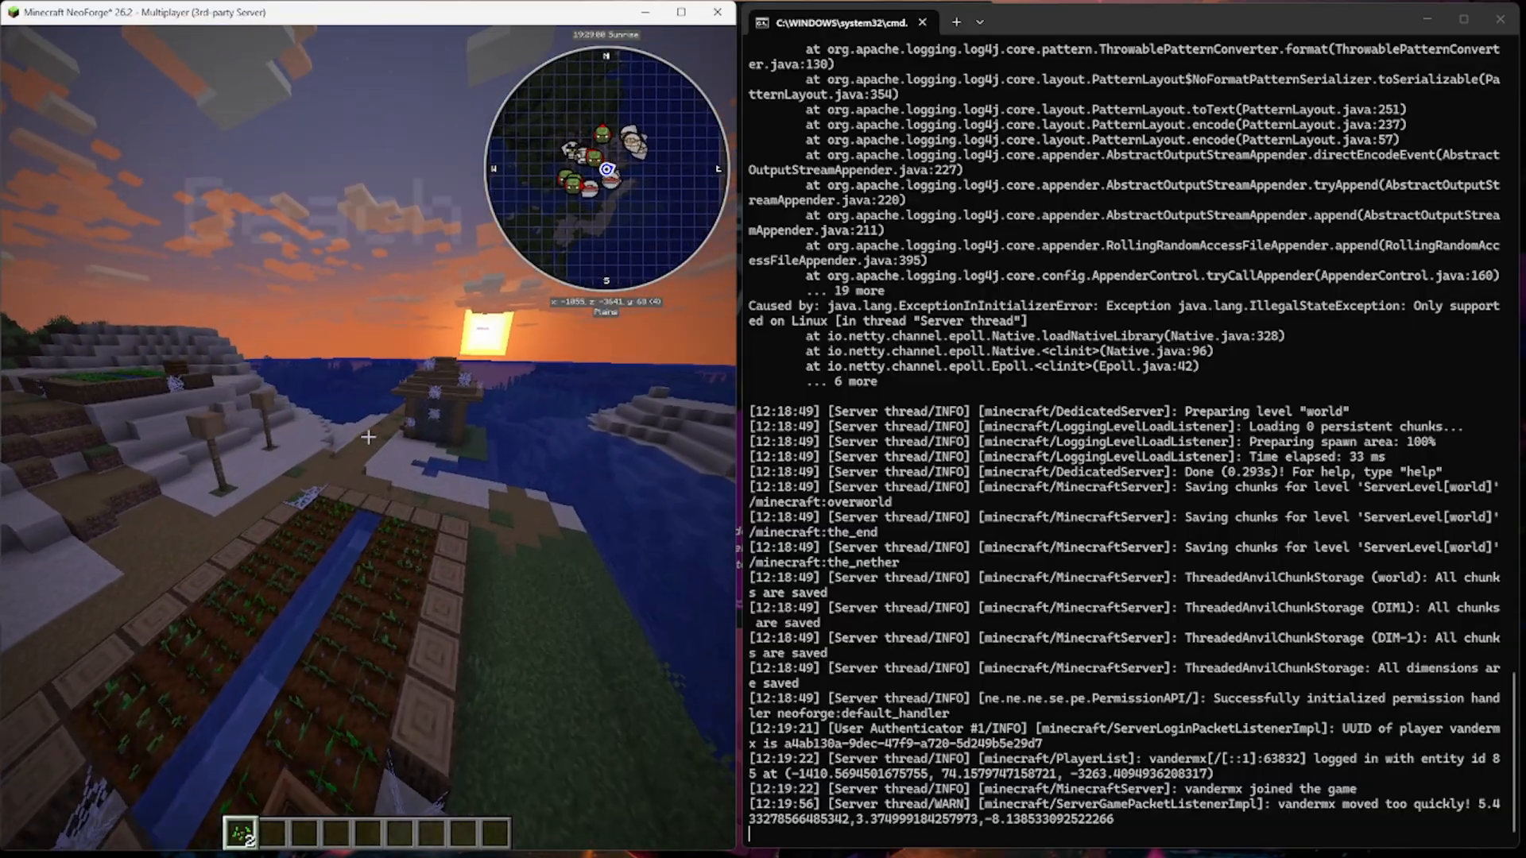
pyautogui.press('w')
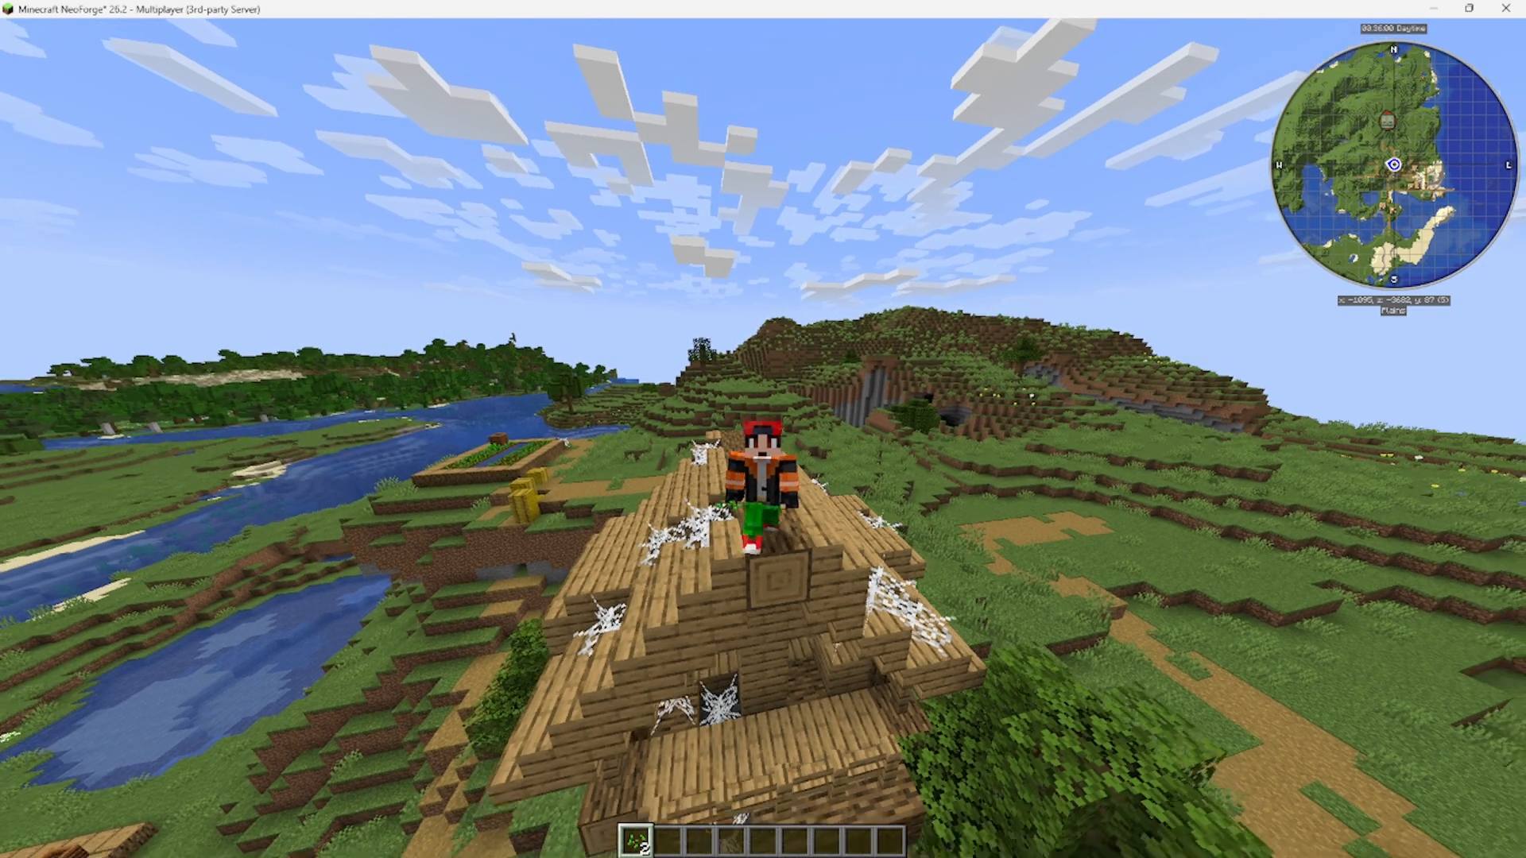
# - Tour the village in third-person view, from the cobwebbed wooden house past the yellow-and-white market stalls to the well
pyautogui.press('w')
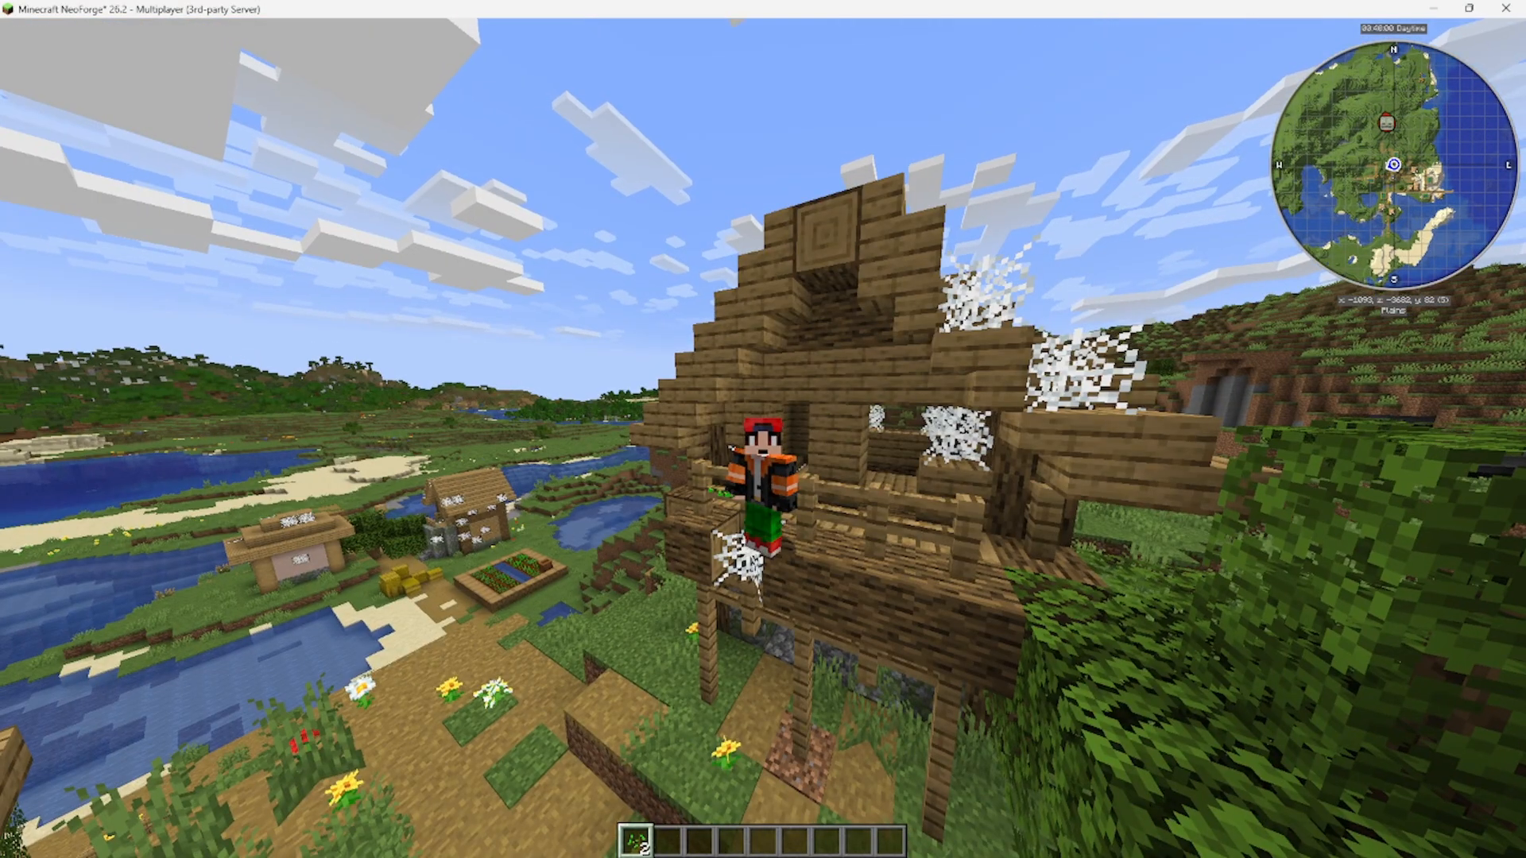
pyautogui.press('w')
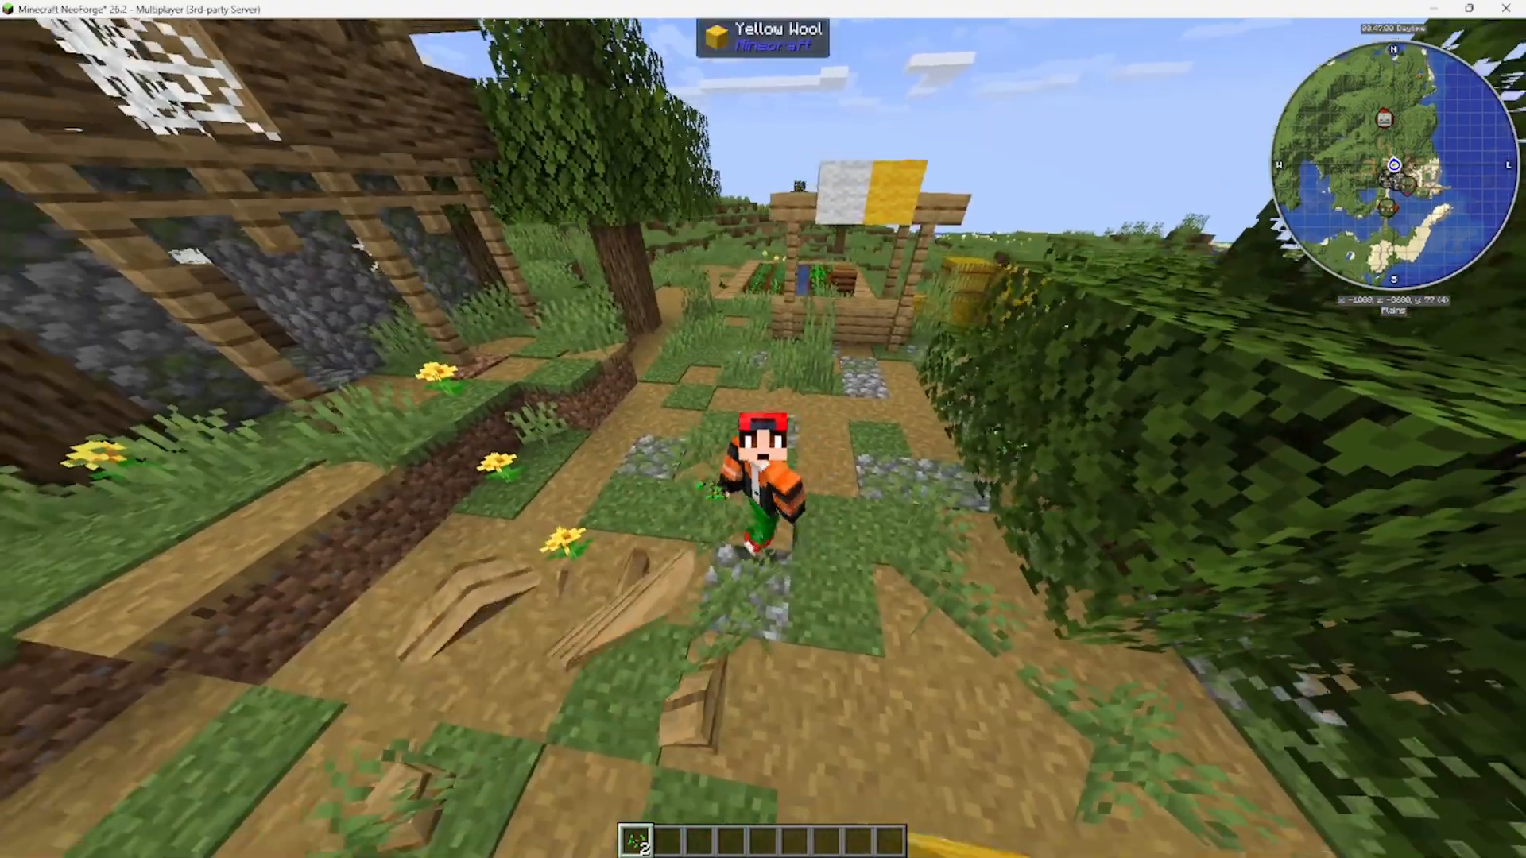
pyautogui.press('w')
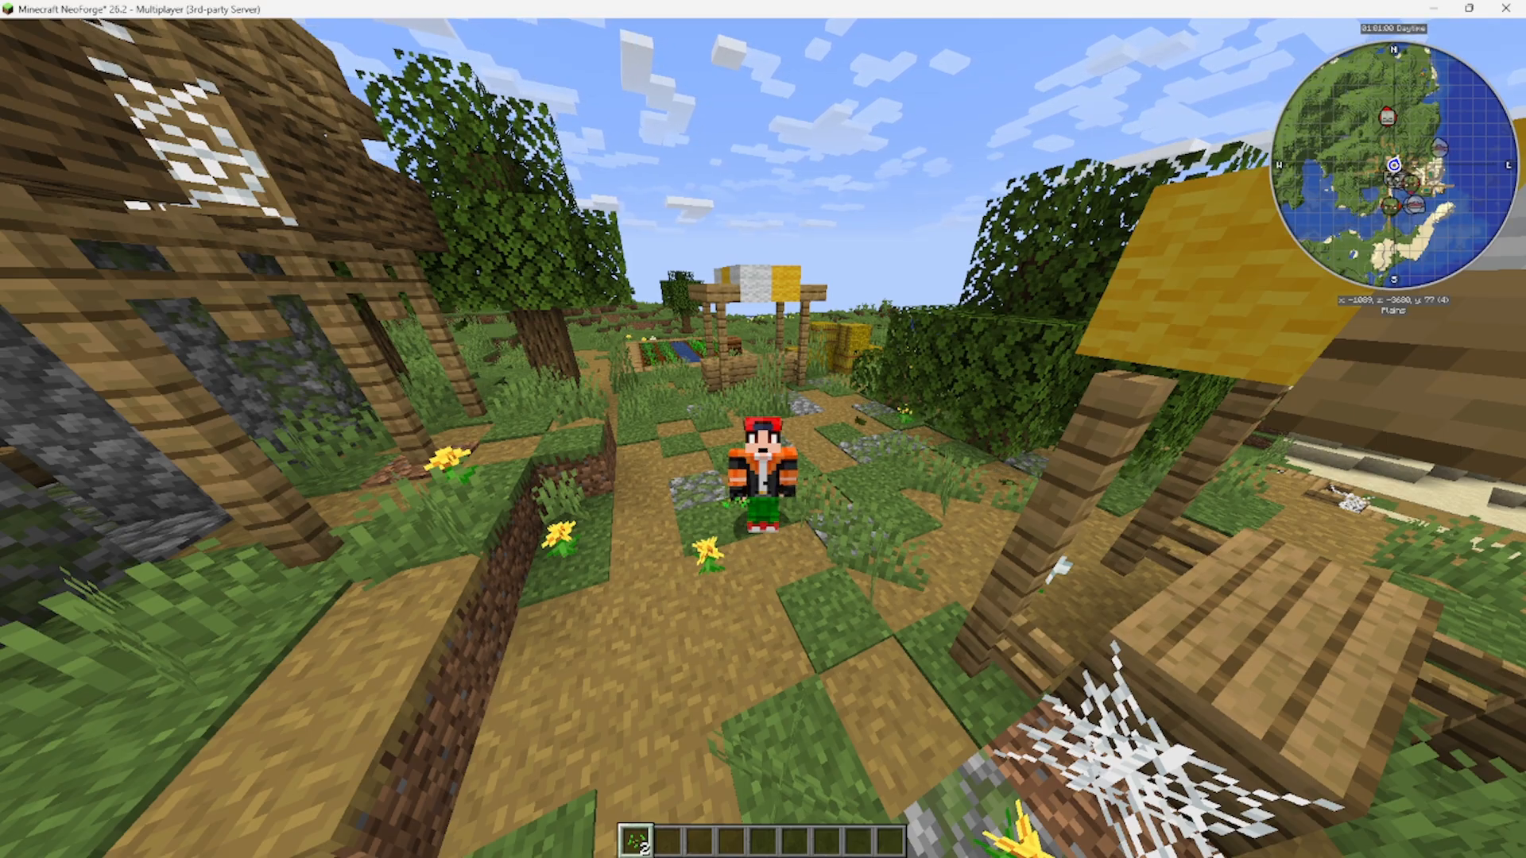
pyautogui.press('w')
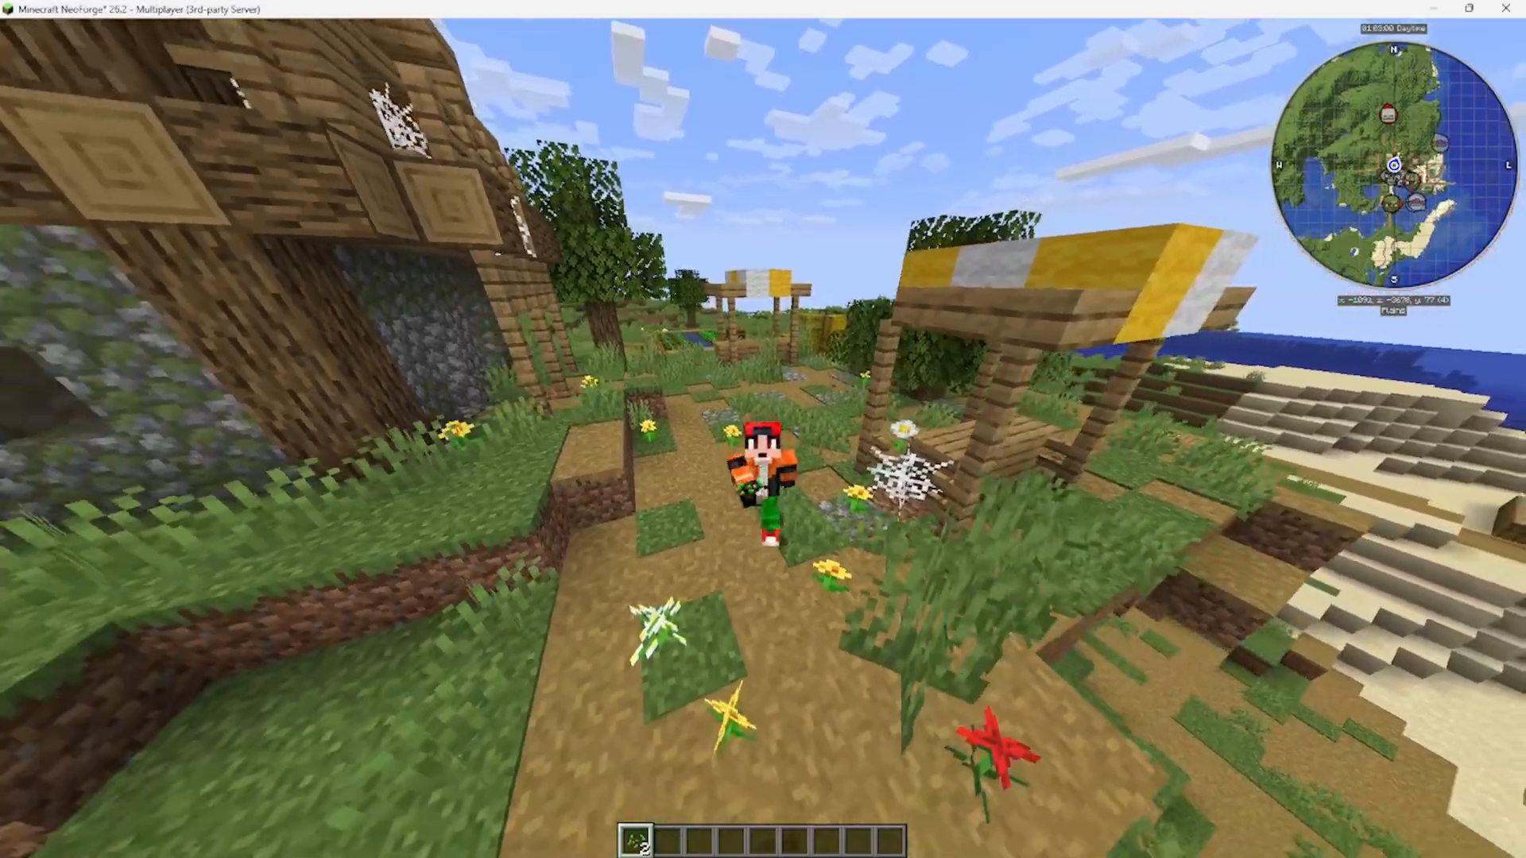
pyautogui.press('w')
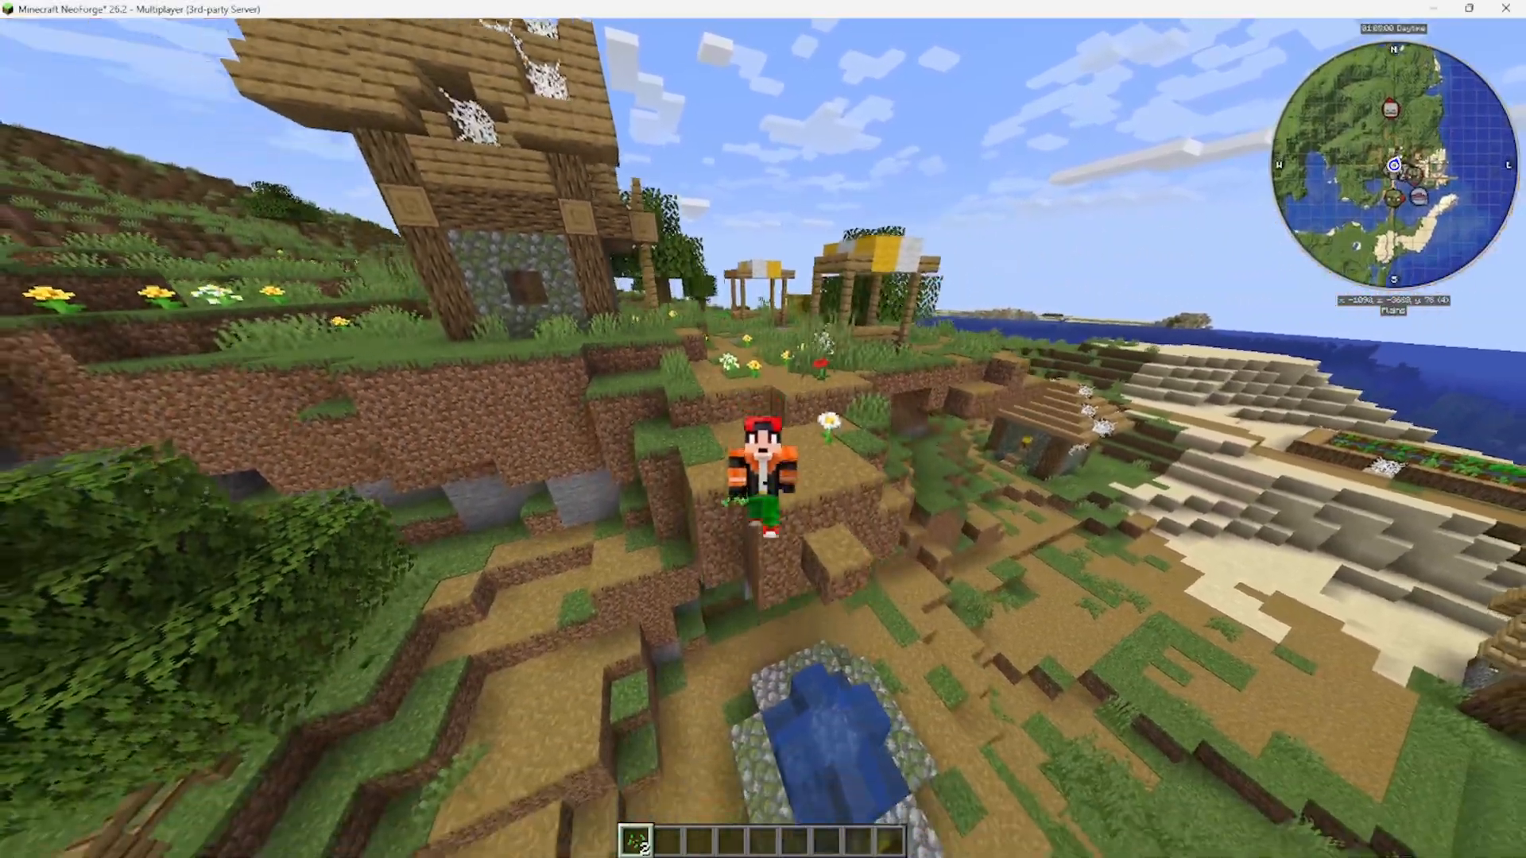
# - Fly up and away from the village to view its houses, farms and coastline from above
pyautogui.press('space')
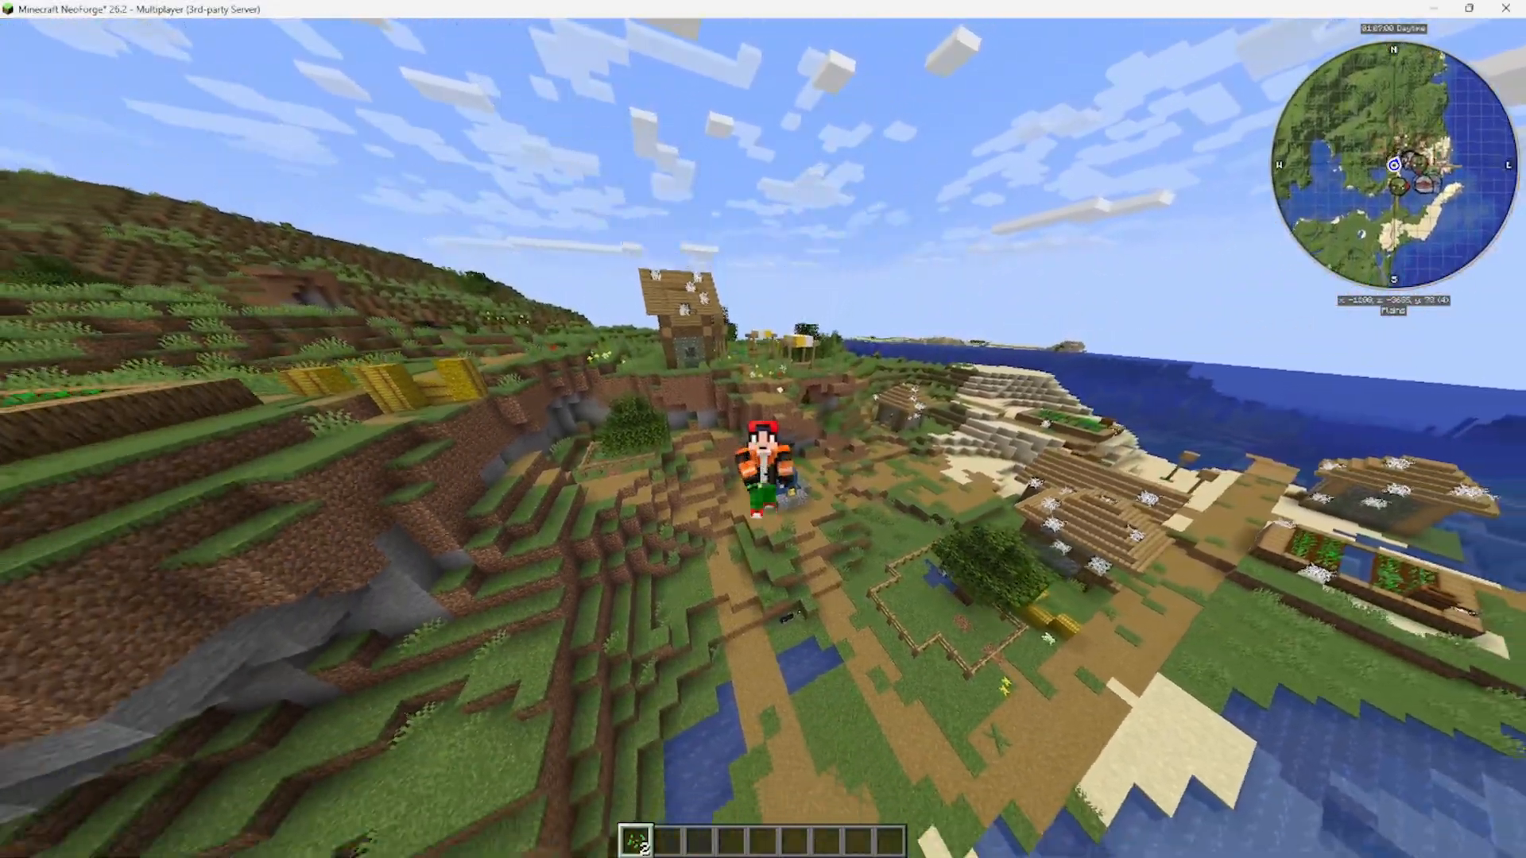
pyautogui.press('space')
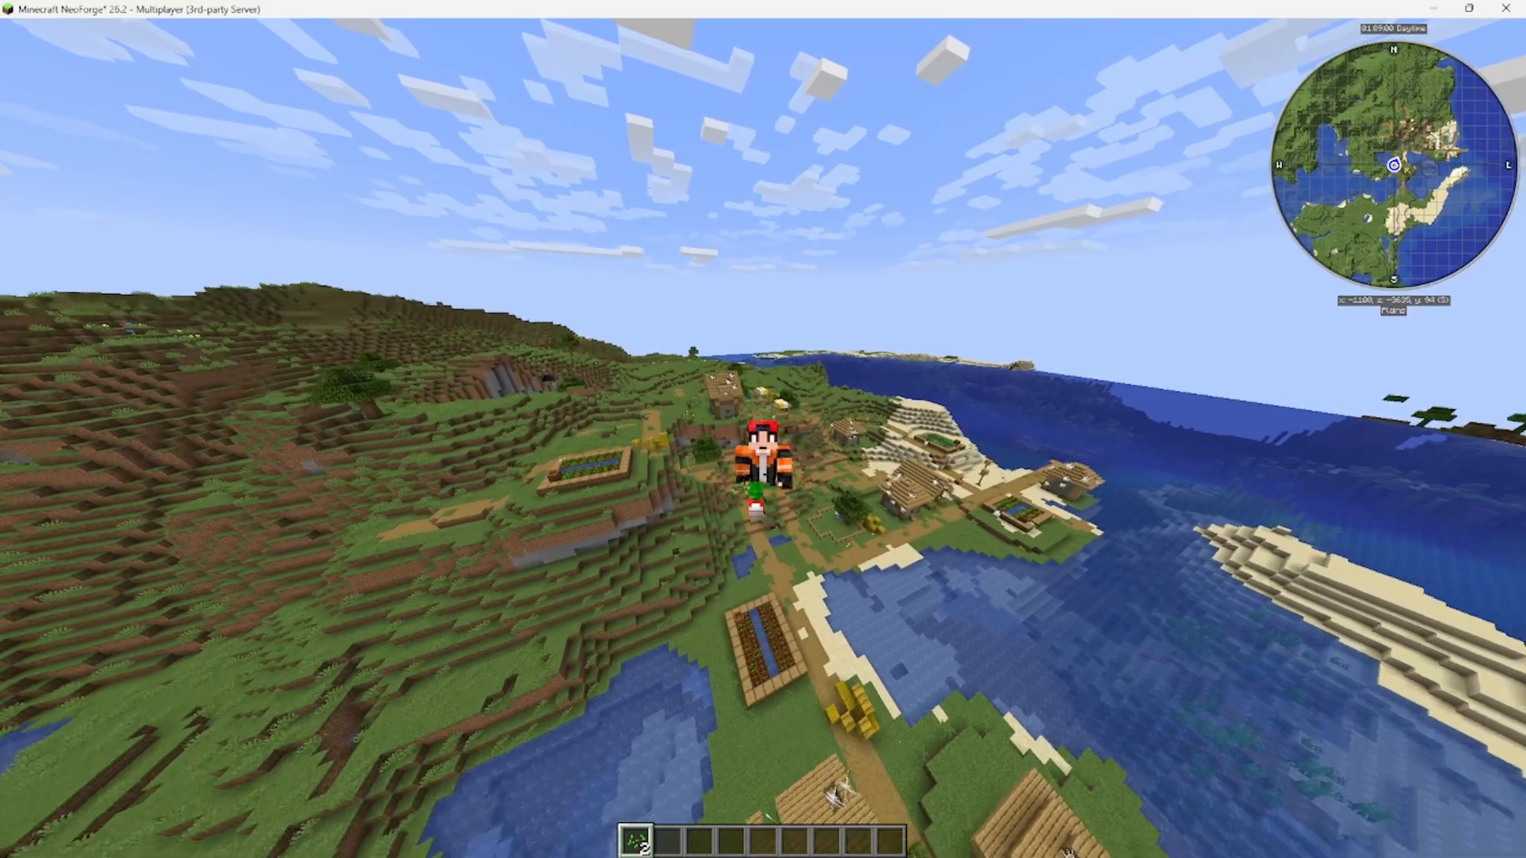
pyautogui.press('space')
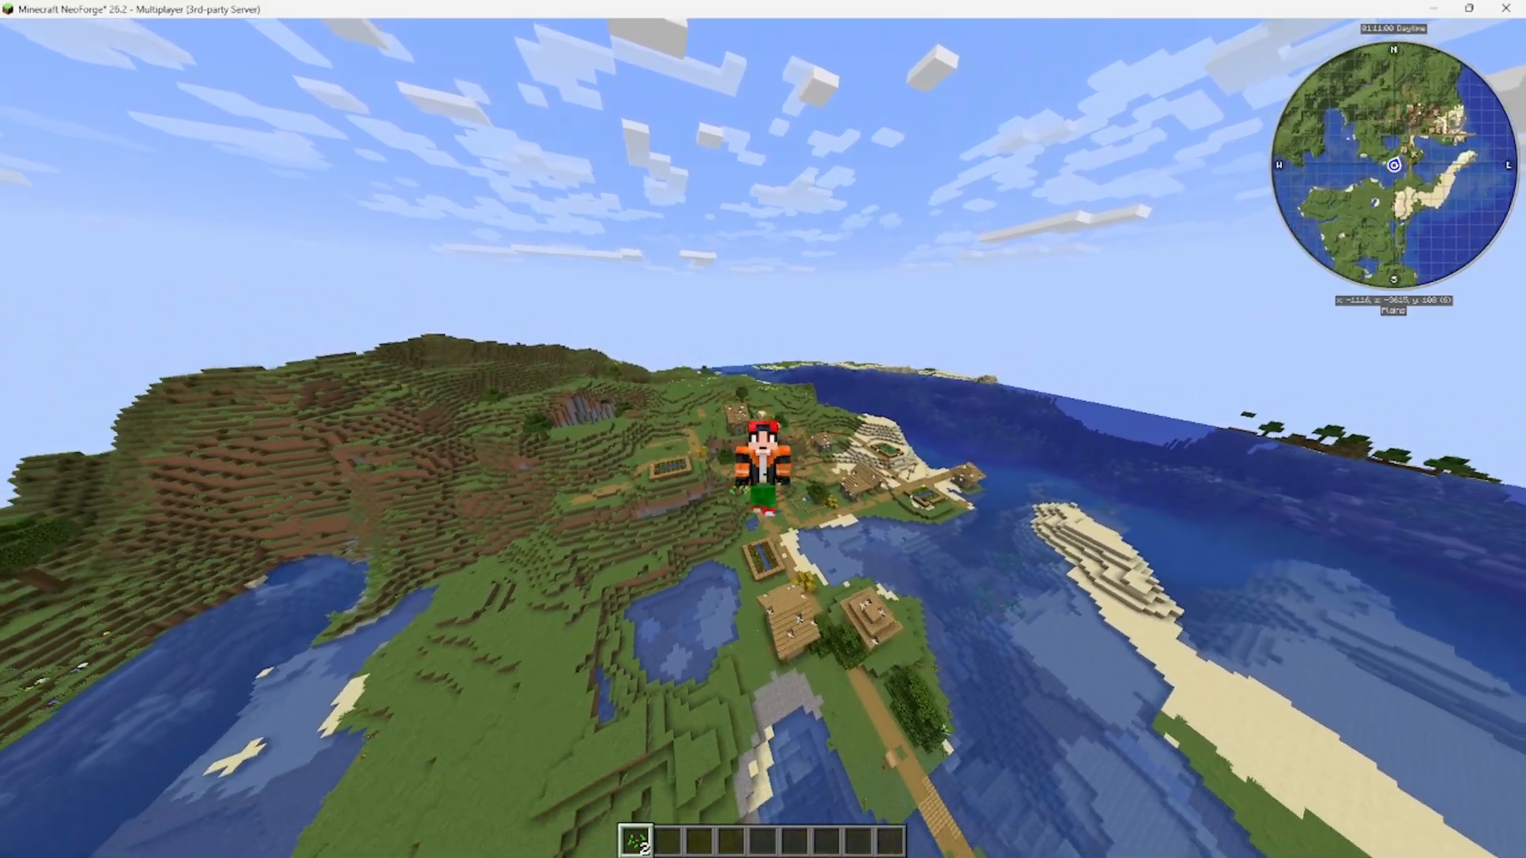
pyautogui.press('space')
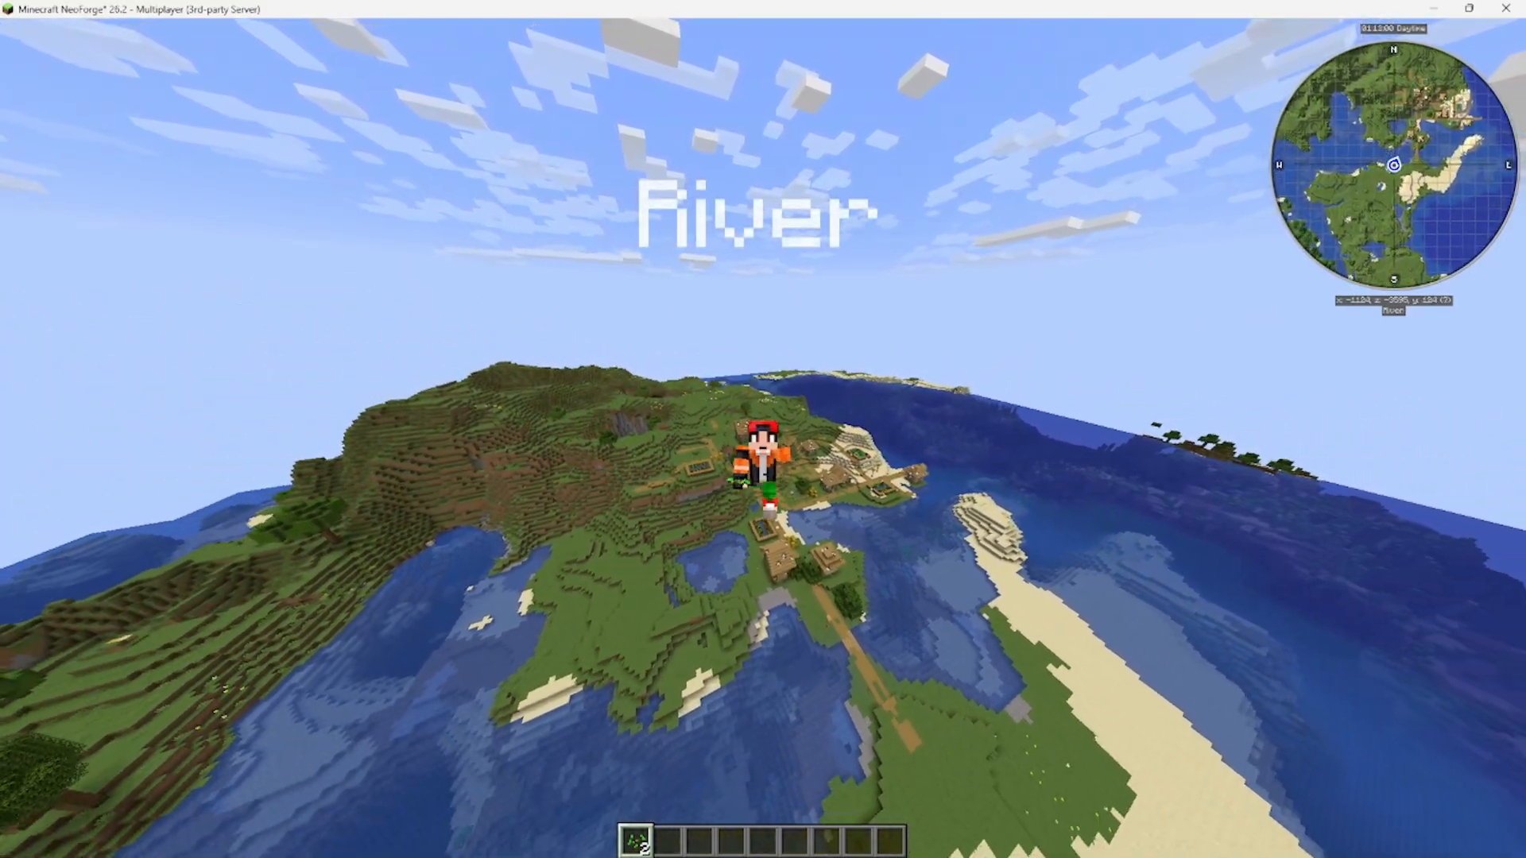
# - Disconnect and close the Minecraft client, and shut down the server with the stop command
pyautogui.press('Escape')
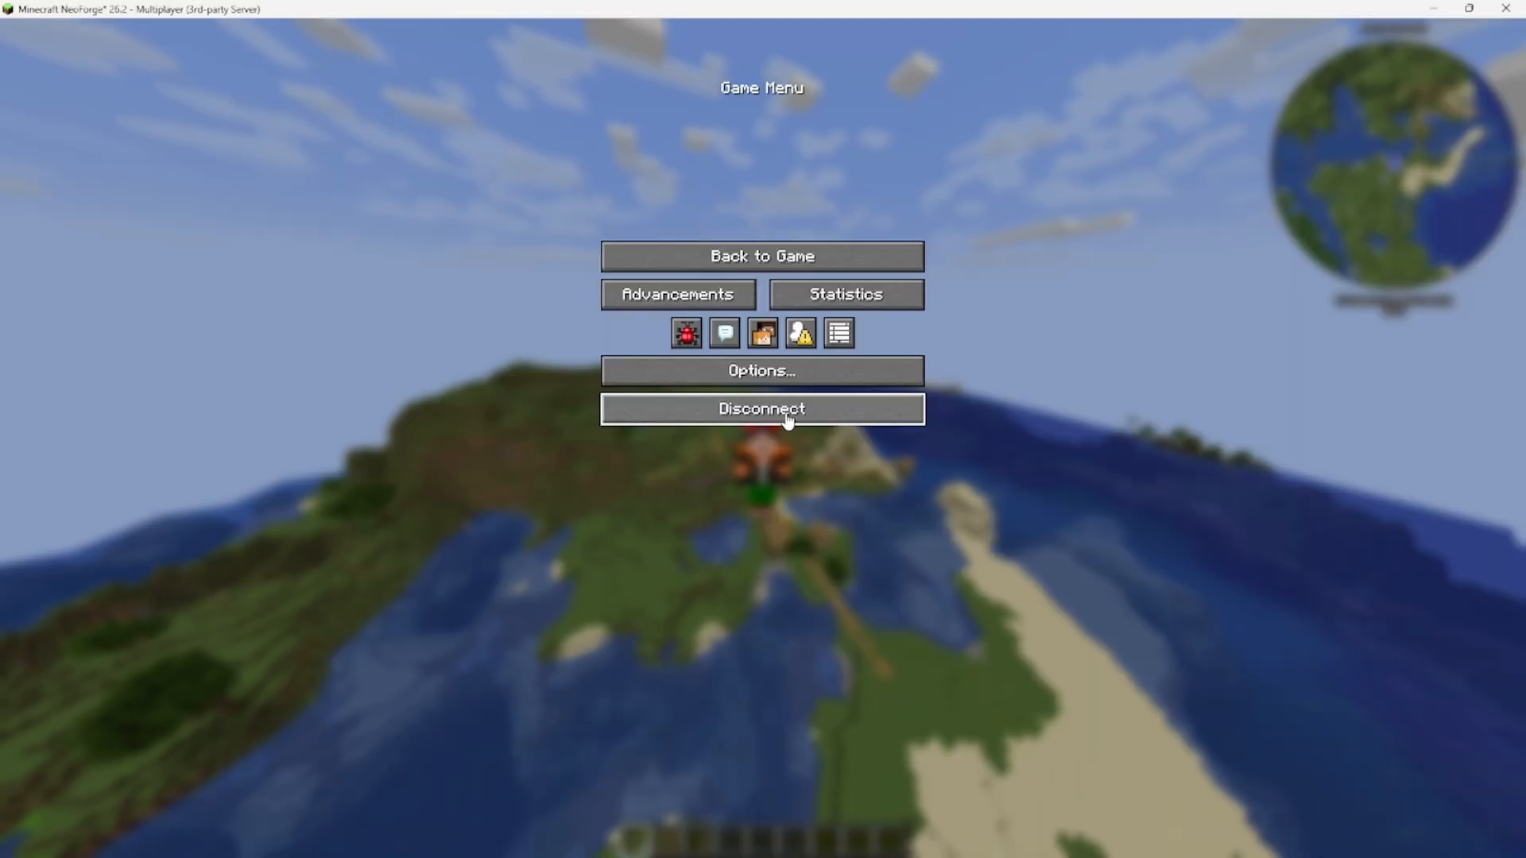
pyautogui.click(794, 442)
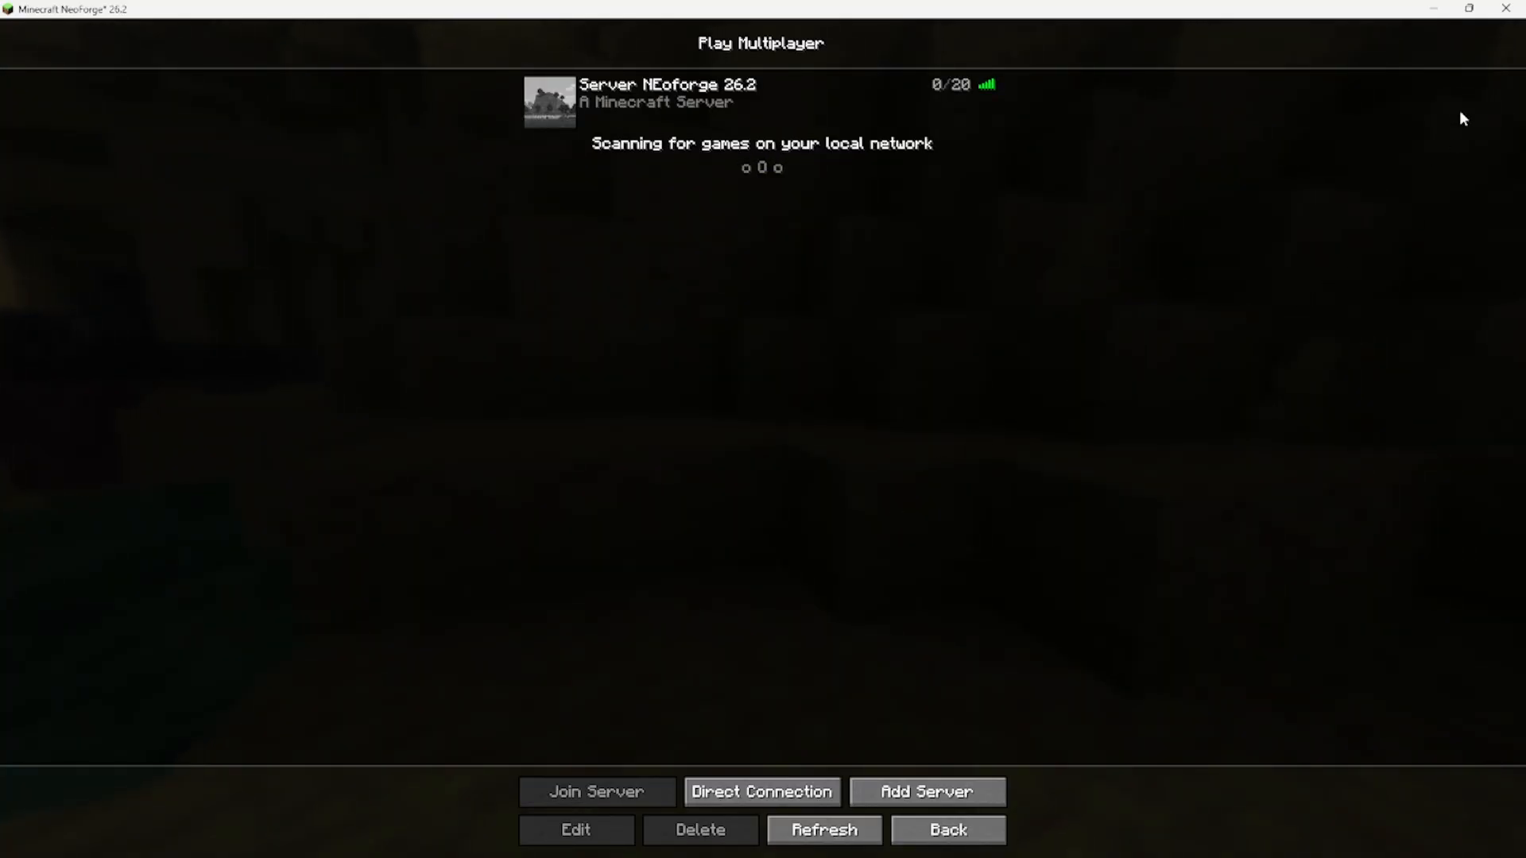
pyautogui.click(1506, 10)
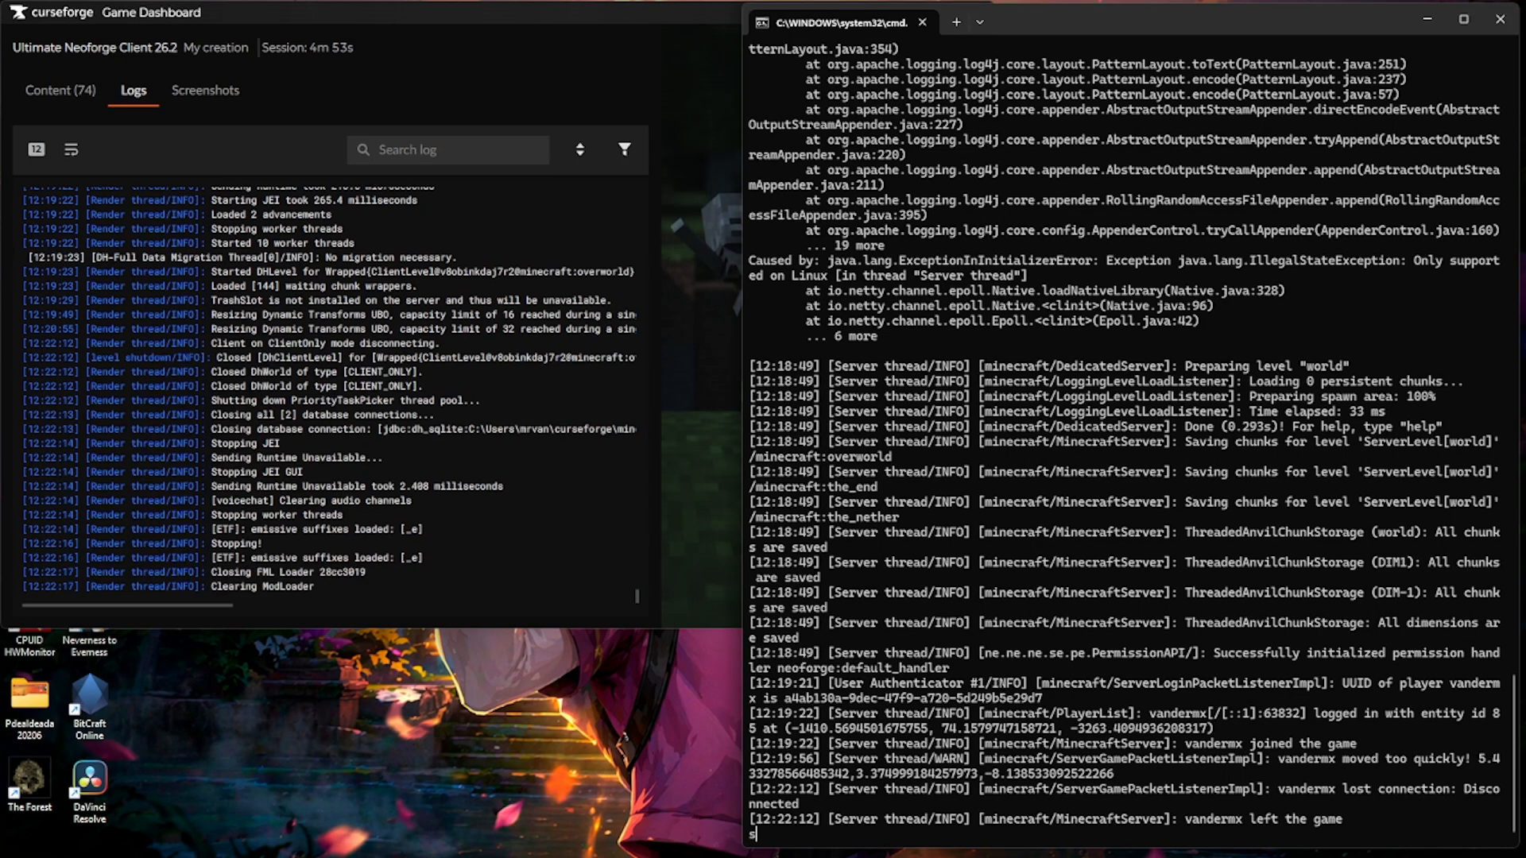
pyautogui.press('Return')
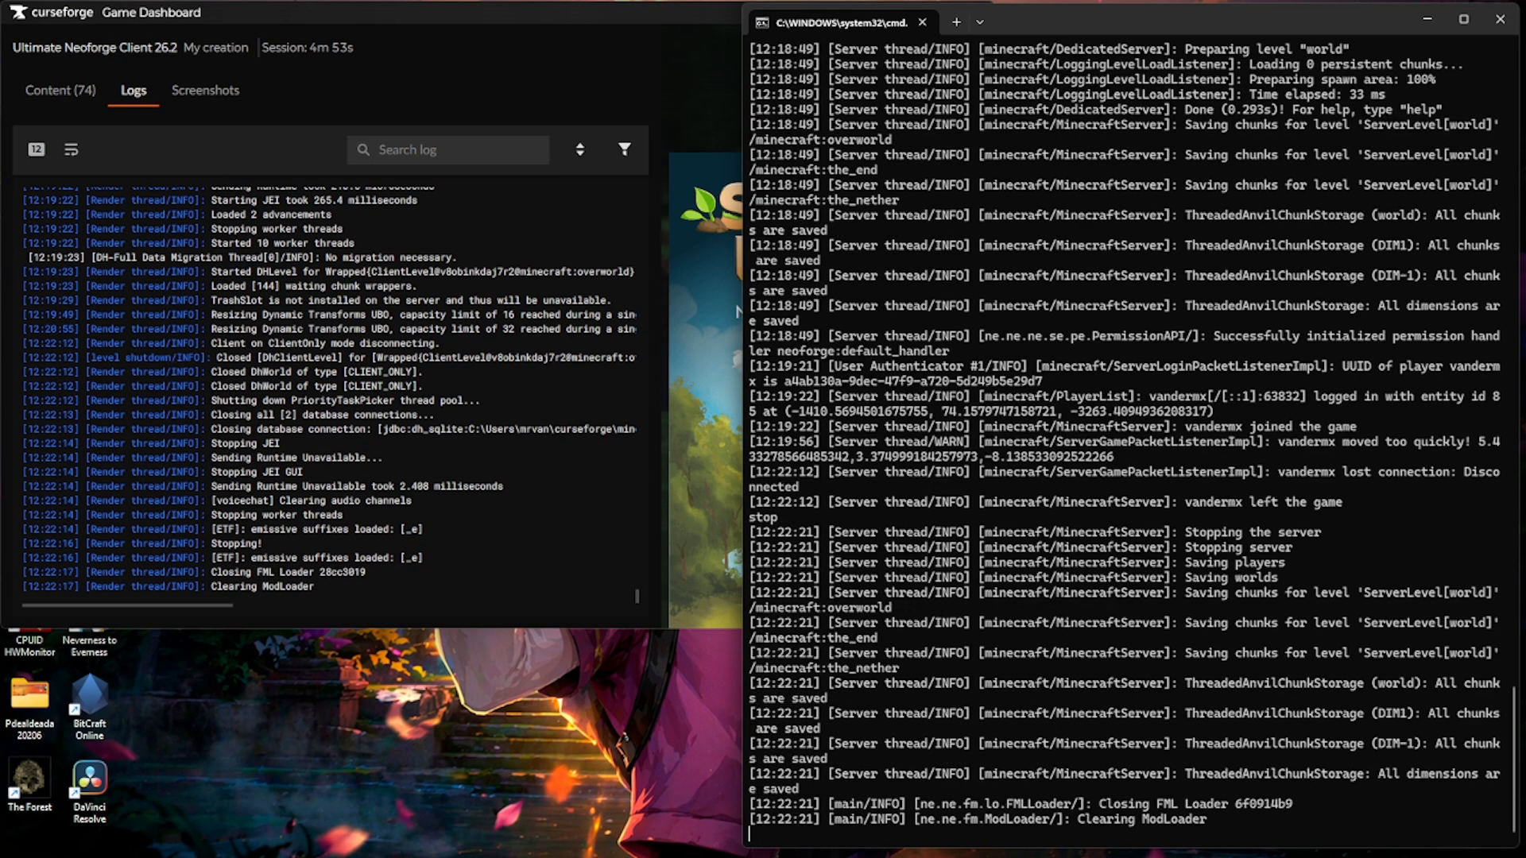